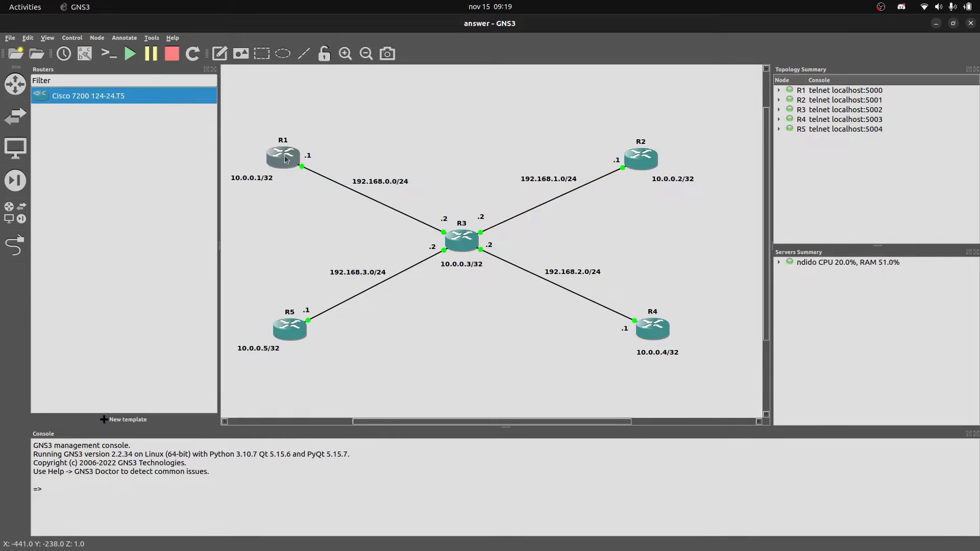
Open R1's console, move its window below the router and enter global configuration mode with conf term.
mouse_move(286, 159)
double_click(290, 168)
drag(349, 130, 370, 224)
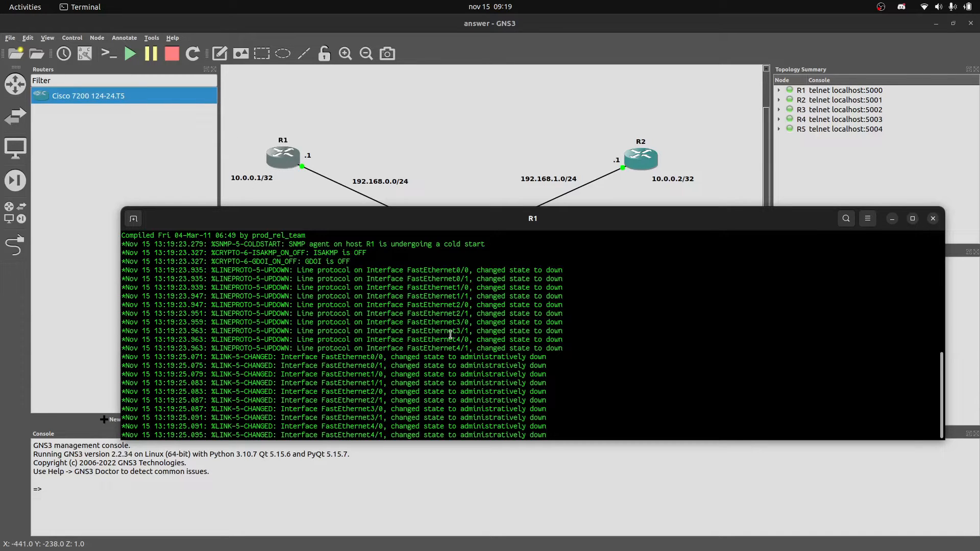
key(Return)
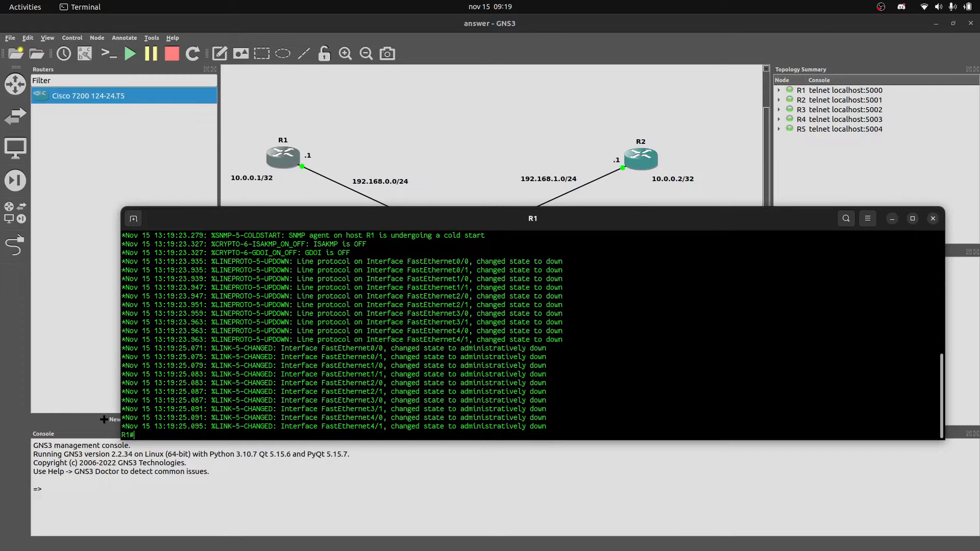
text(co)
text(nf term)
key(Return)
text(iint)
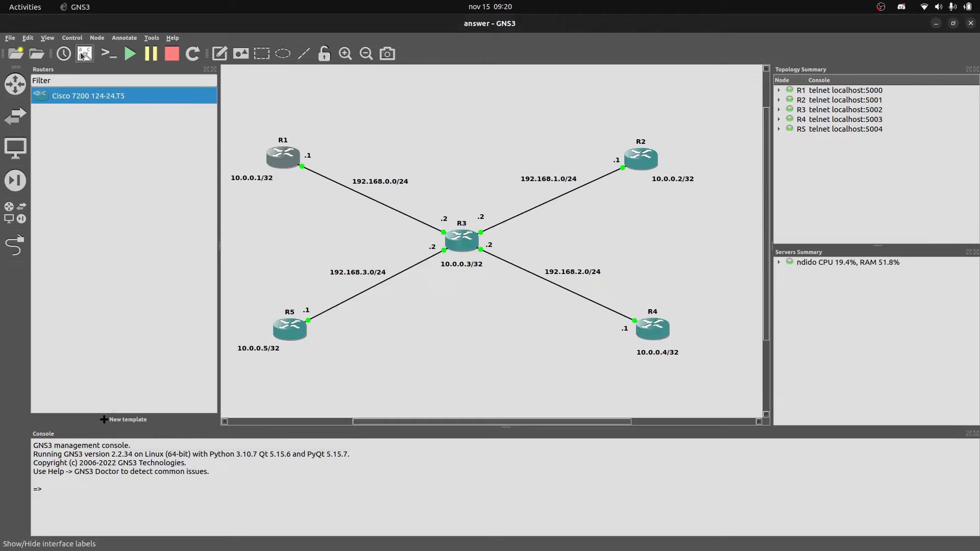
Show the interface labels on the topology, move R1's f0/0 label beneath the router and return to R1's console.
click(84, 53)
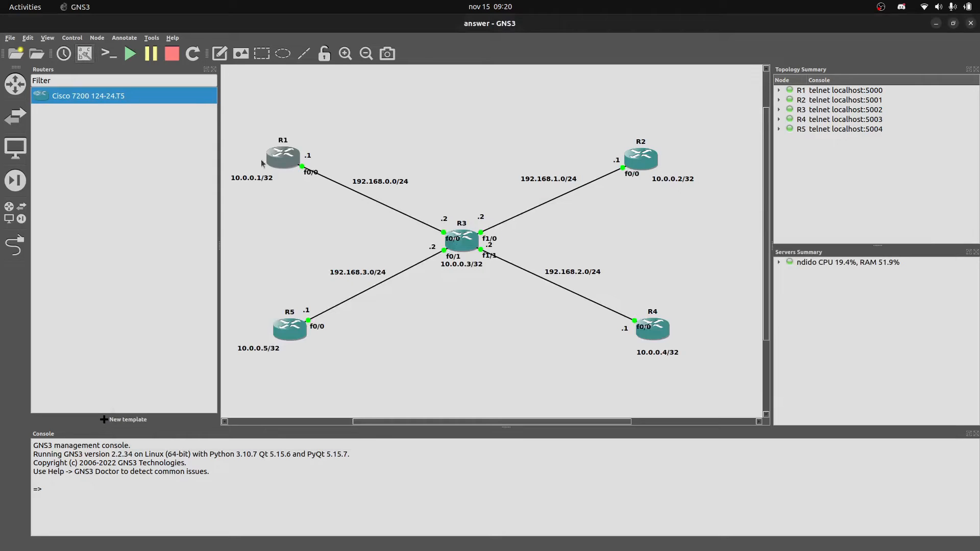
drag(313, 179, 294, 180)
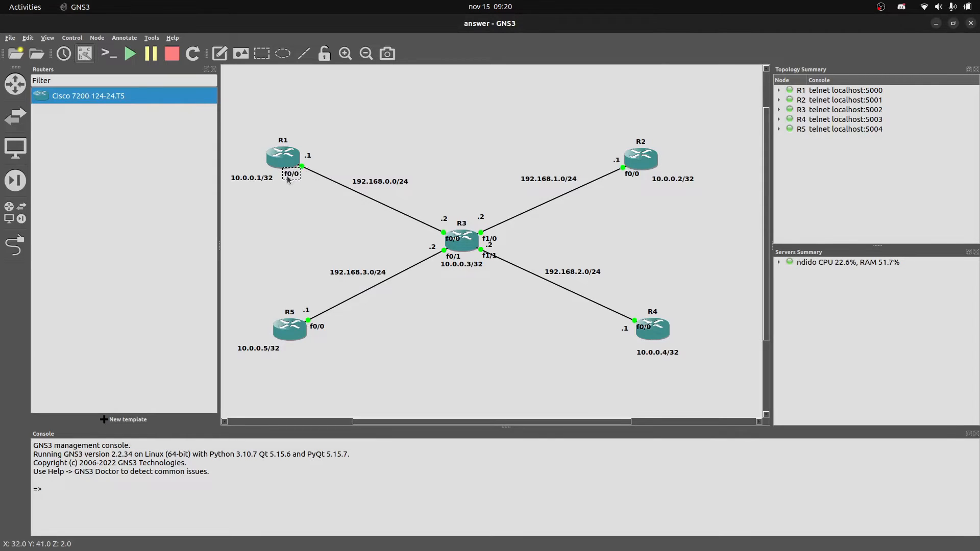
key(alt+Tab)
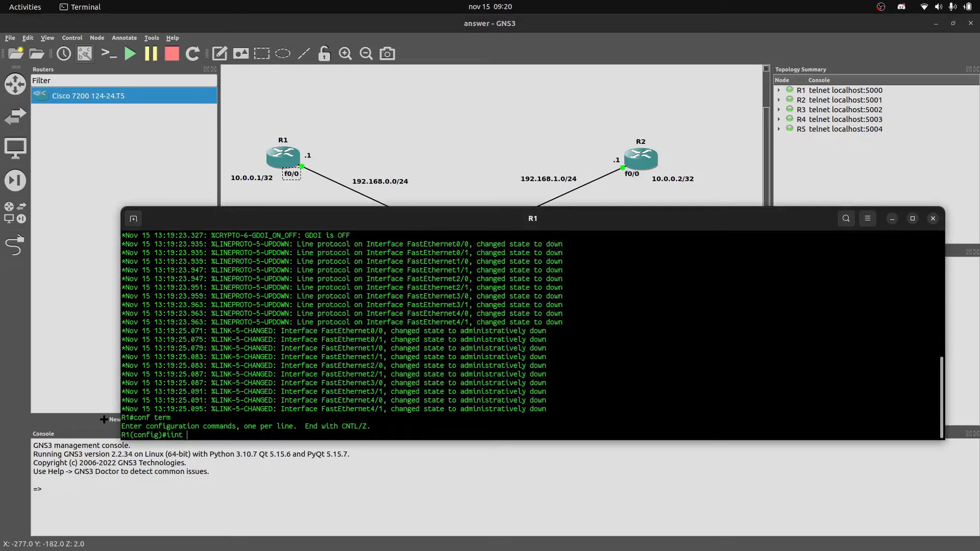
Correct the mistyped command at R1's configuration prompt to int.
key(BackSpace)
key(BackSpace)
key(BackSpace)
key(BackSpace)
text(int)
Set the terminal profile's Fantasque Sans Mono font size to 16 and reposition the enlarged R1 console below the R1 and R2 routers.
click(868, 219)
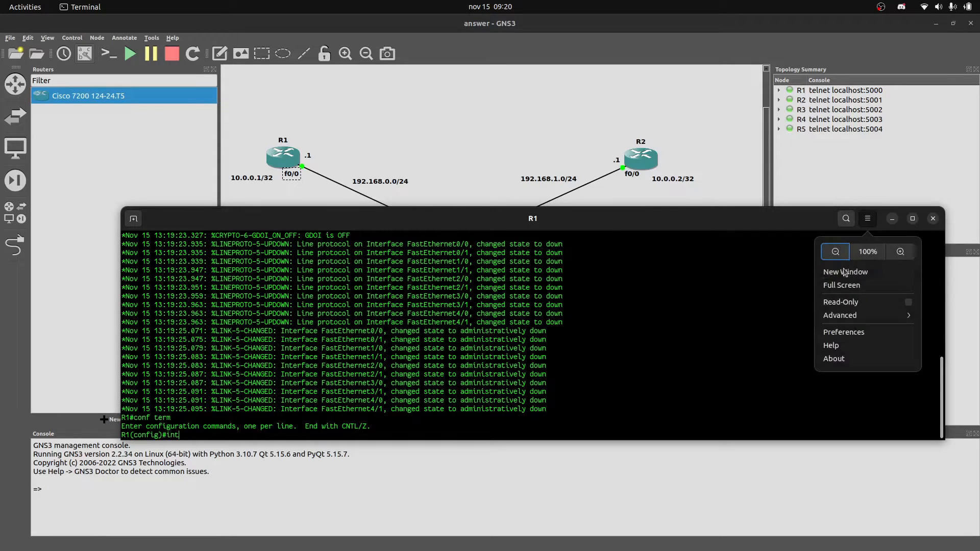
click(845, 332)
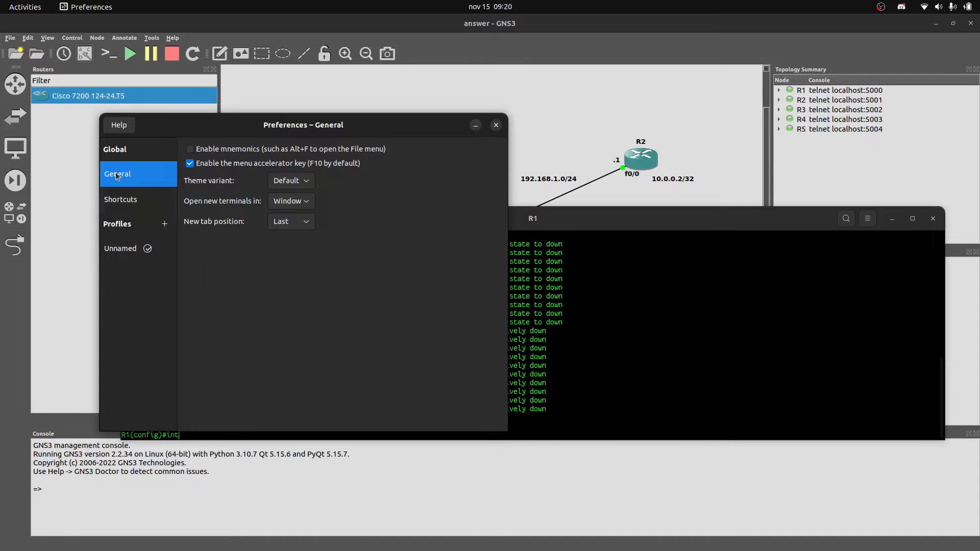
click(120, 199)
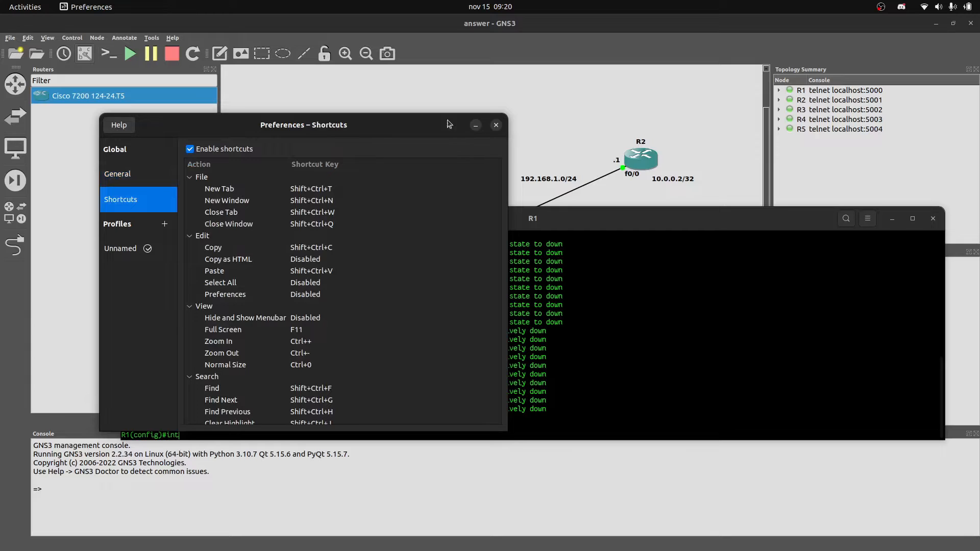
click(119, 174)
click(120, 248)
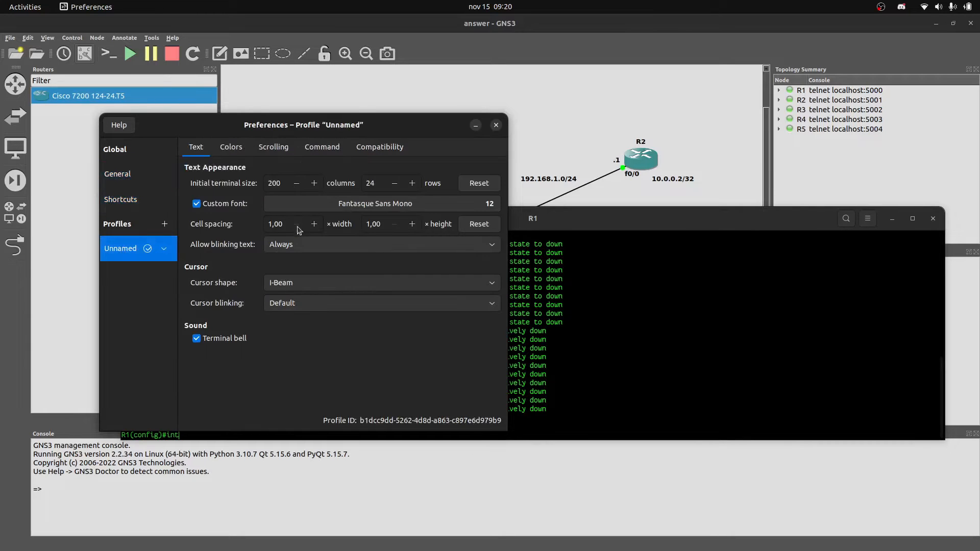
click(481, 206)
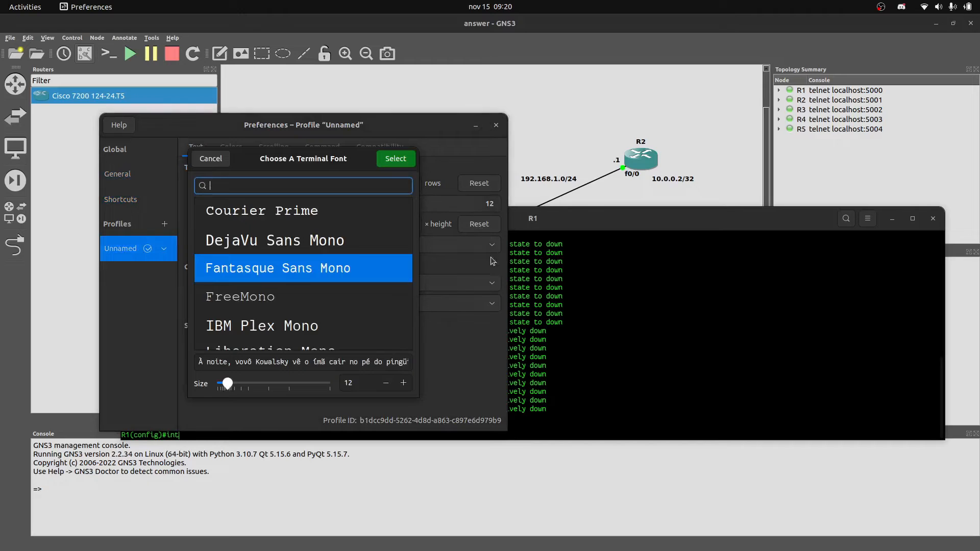
click(402, 384)
click(403, 383)
click(403, 383)
click(402, 384)
click(403, 383)
click(385, 383)
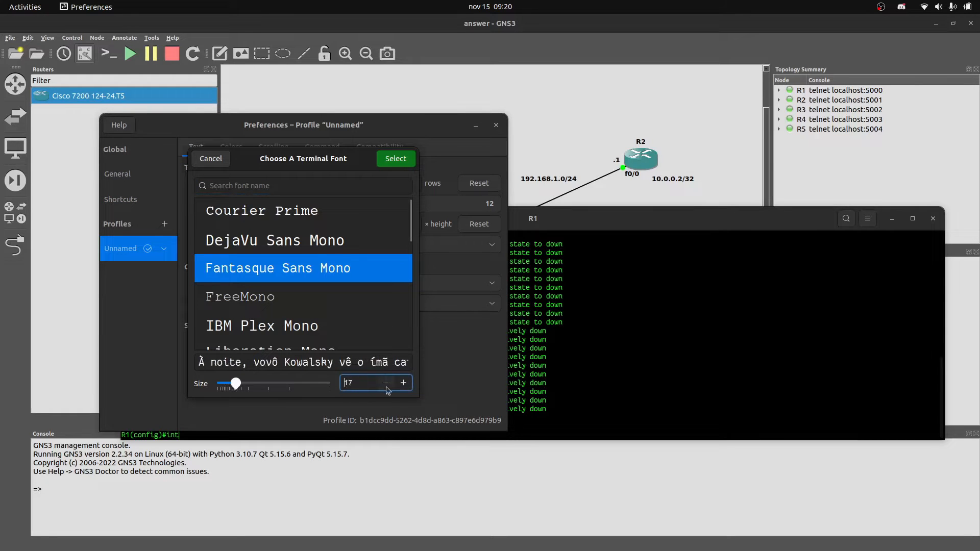
click(396, 159)
click(496, 125)
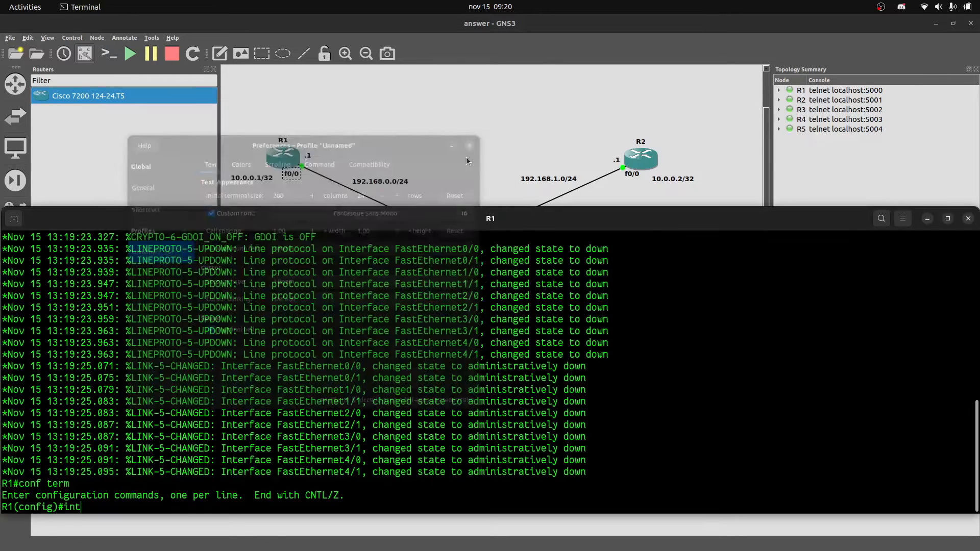
drag(375, 225, 485, 207)
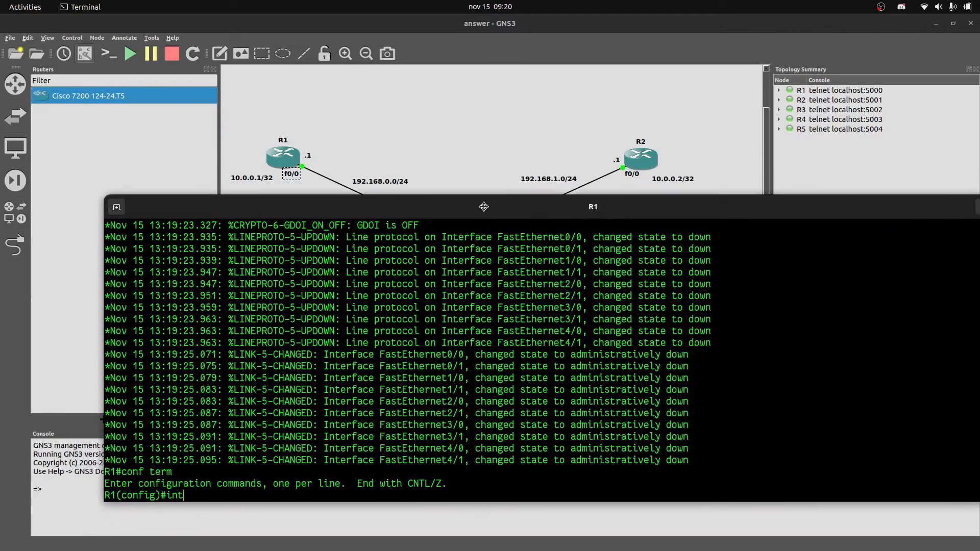
Enter interface configuration for loopback lo0 on R1.
text(e)
key(Tab)
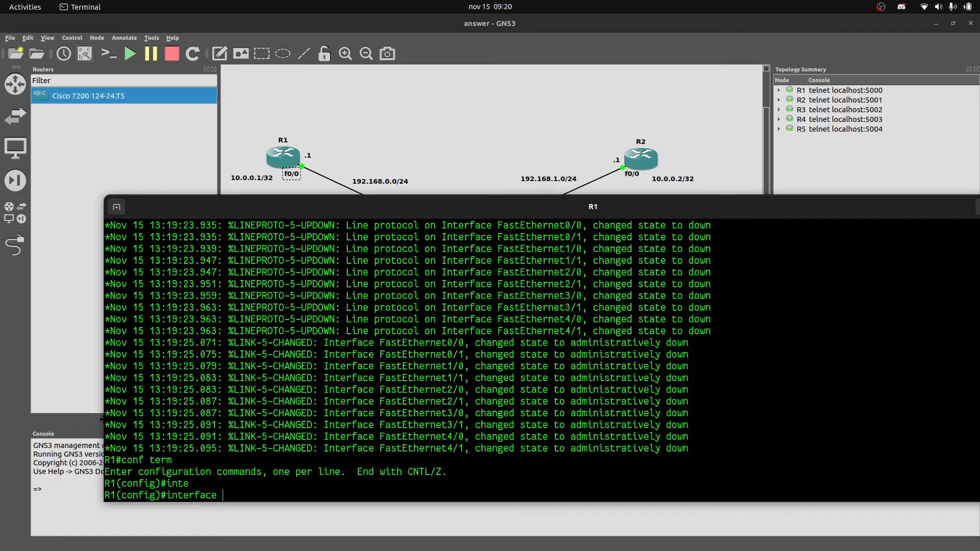
text(lo0)
key(Return)
Assign IP address 10.0.0.1 with mask 255.255.255.255 to R1's loopback interface.
text(ip )
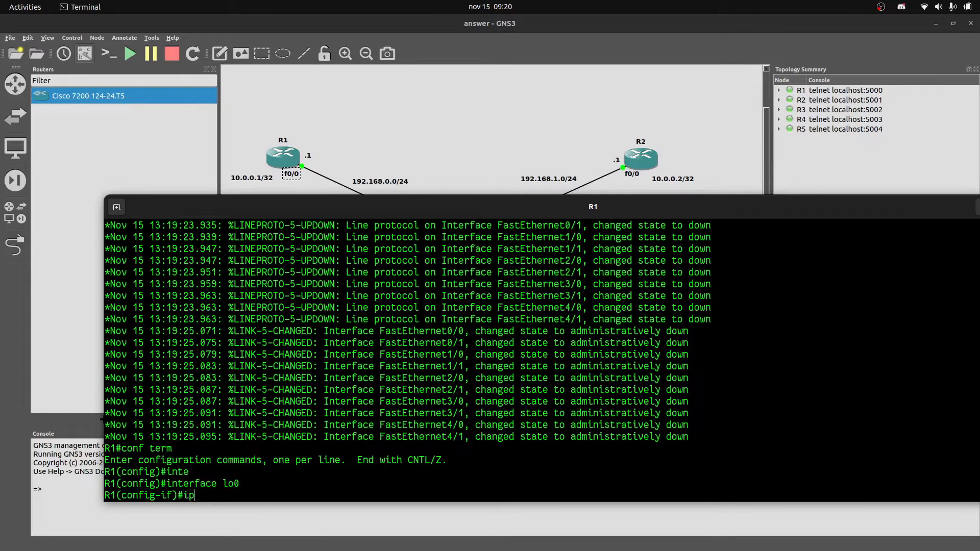
text(10.0)
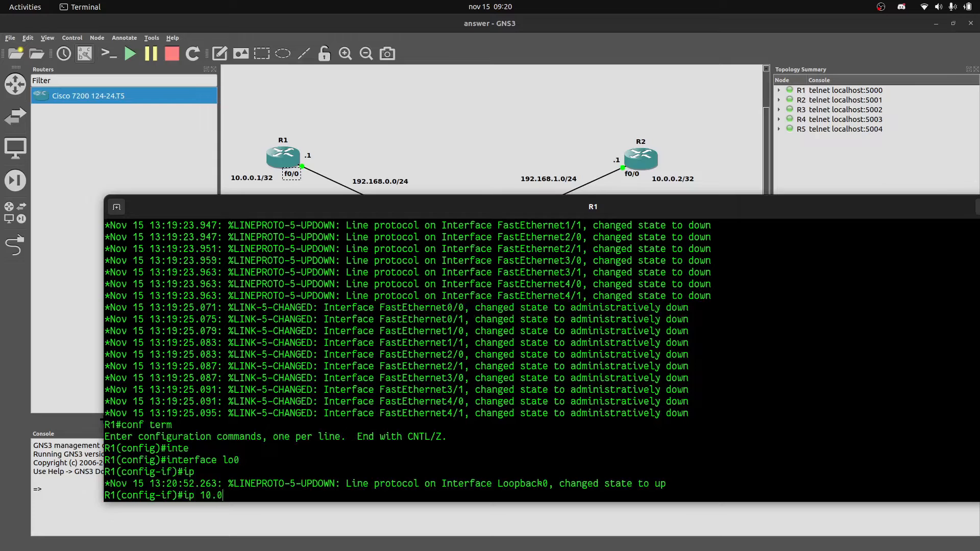
text(.0.1 255.255.255.255)
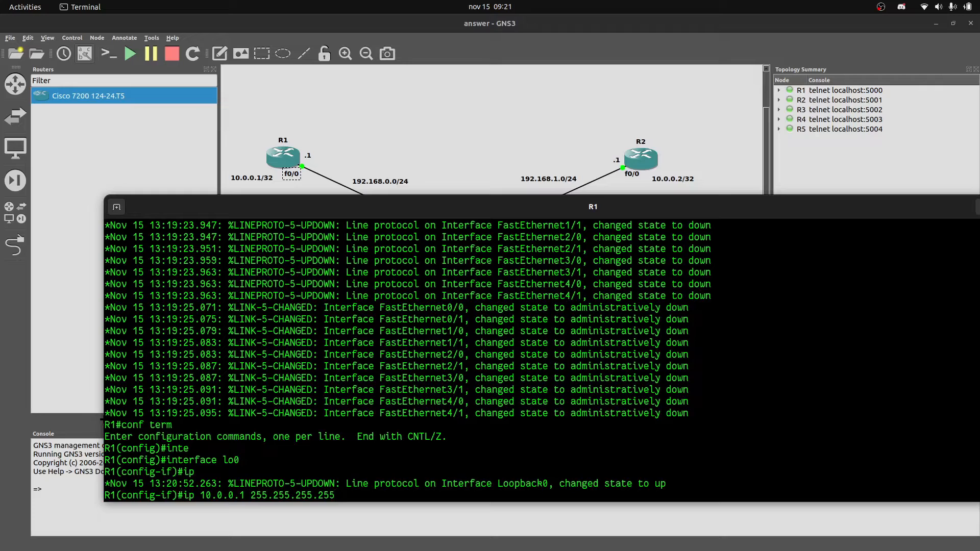
key(Return)
key(Up)
key(ctrl+a)
key(ctrl+Right)
key(BackSpace)
key(BackSpace)
key(BackSpace)
key(BackSpace)
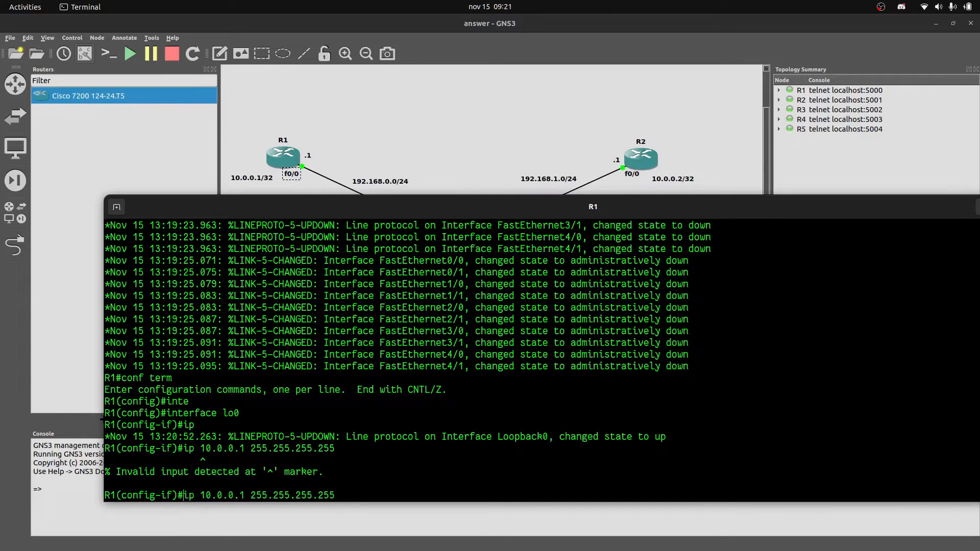
text(address)
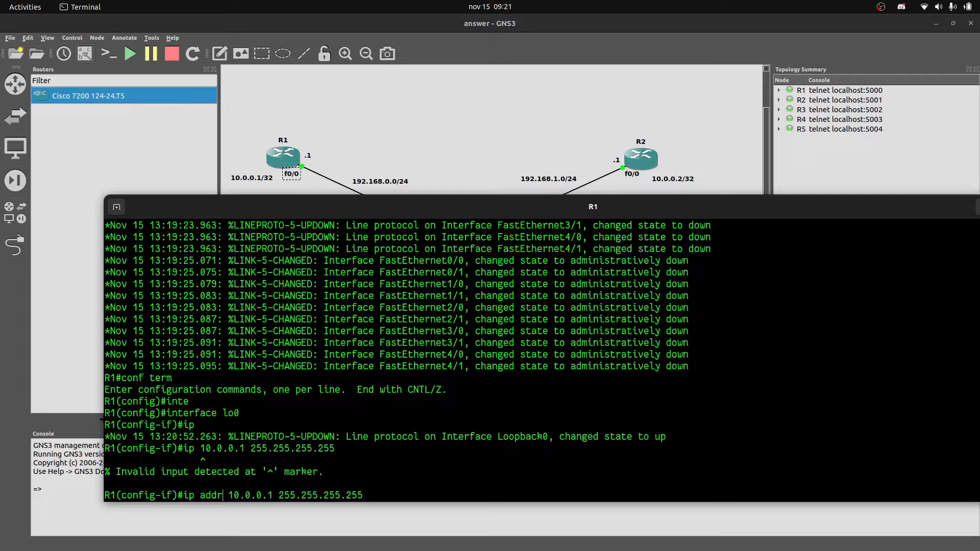
key(Return)
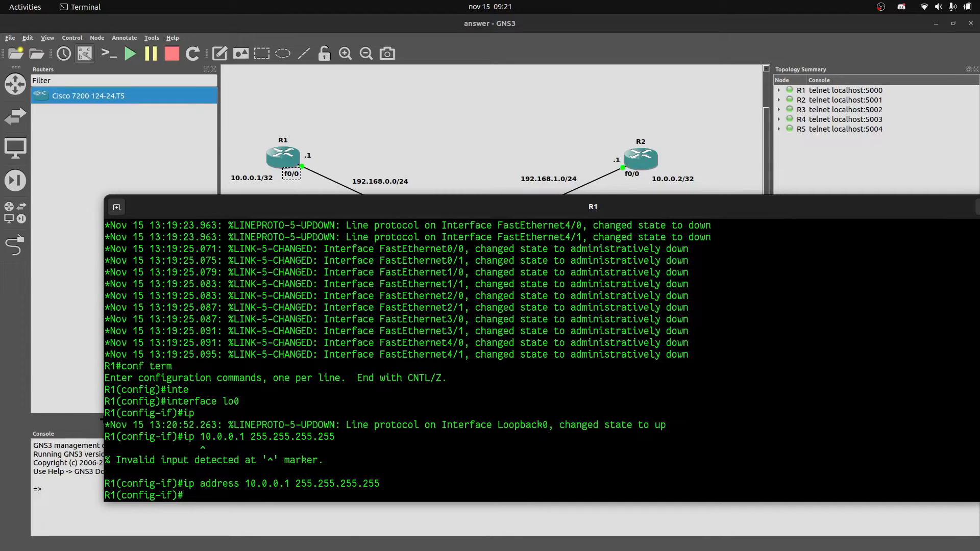
Switch to interface configuration for f0/0 on R1.
text(inter)
key(Tab)
text(f)
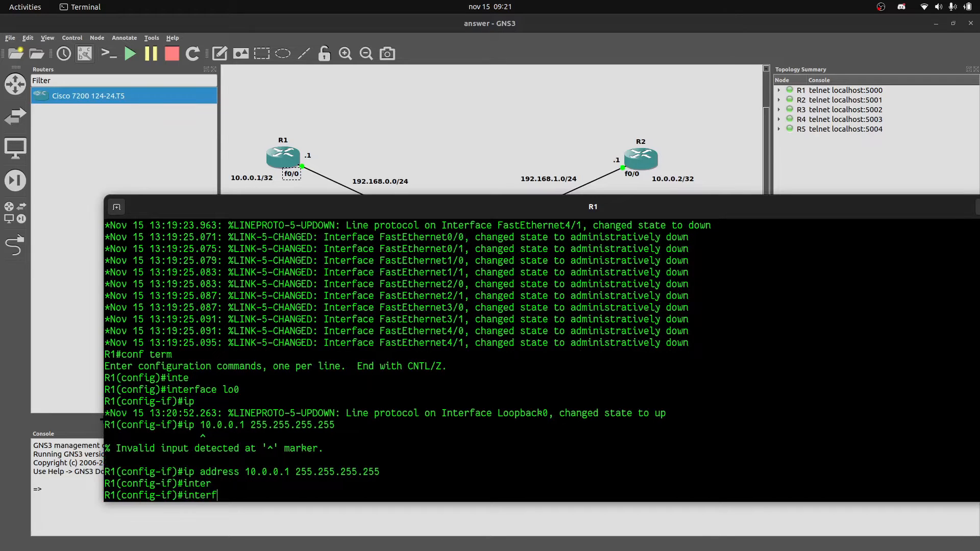
key(Tab)
key(BackSpace)
key(BackSpace)
key(BackSpace)
key(BackSpace)
key(BackSpace)
text(int f)
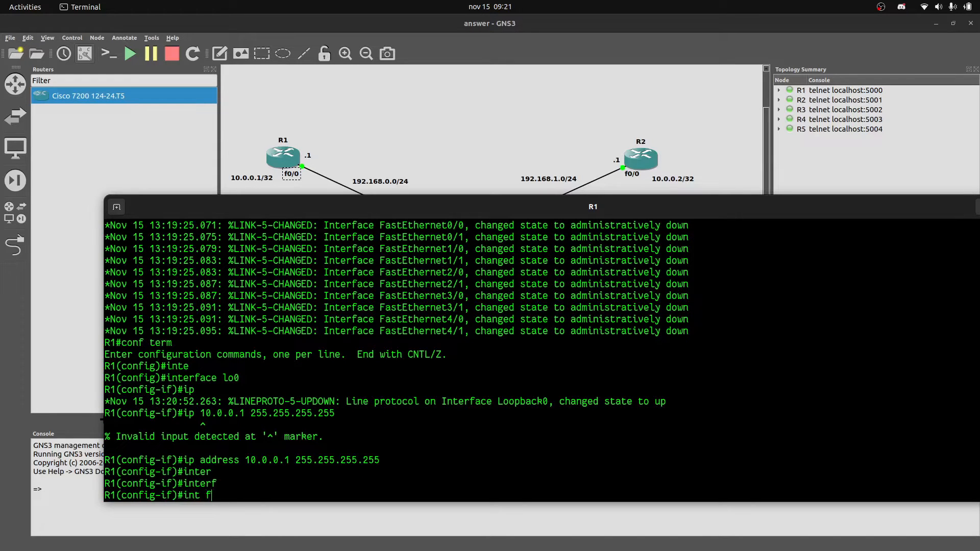
text(0/0)
key(Return)
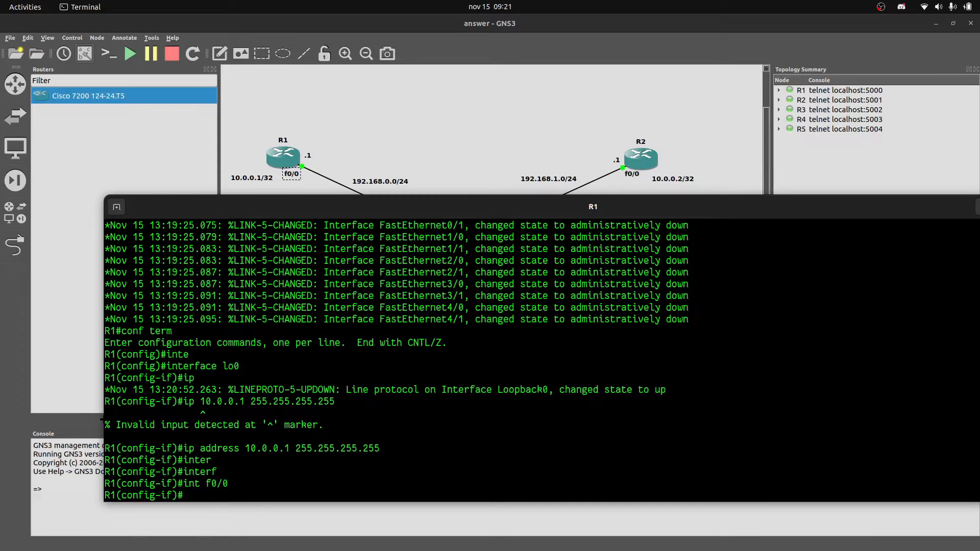
Assign IP address 192.168.0.1 with mask 255.255.255.0 to R1's f0/0 interface.
text(ip address 192.168.0)
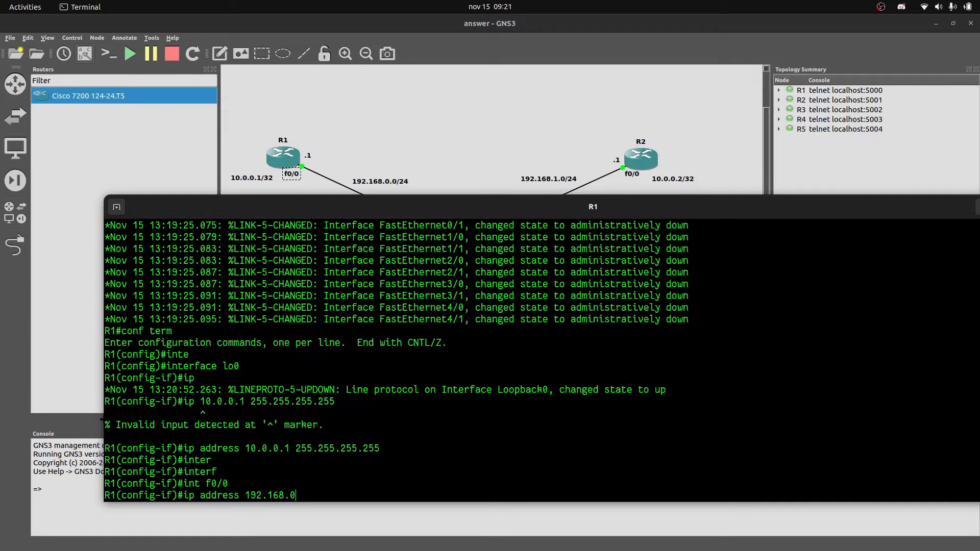
text(1)
key(BackSpace)
text(.1 255.255.255.0)
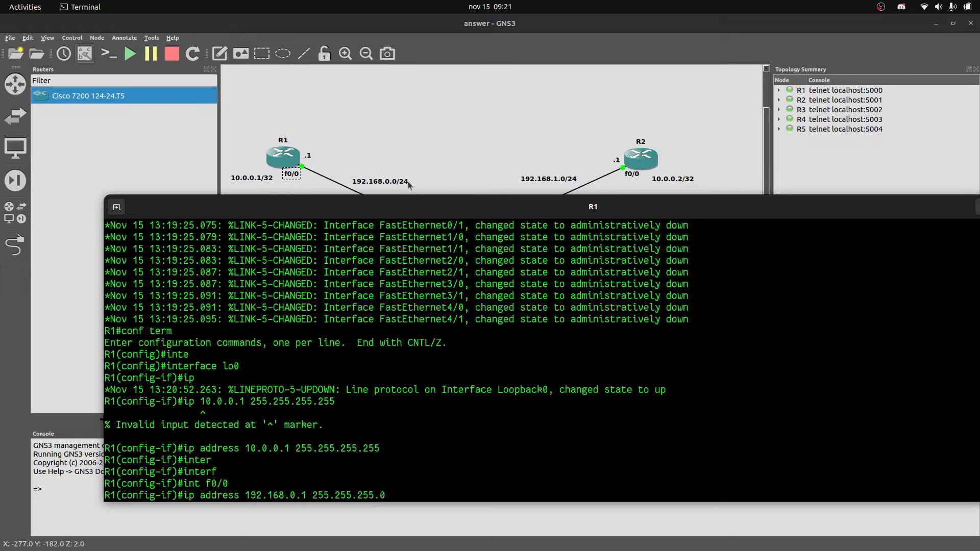
key(Return)
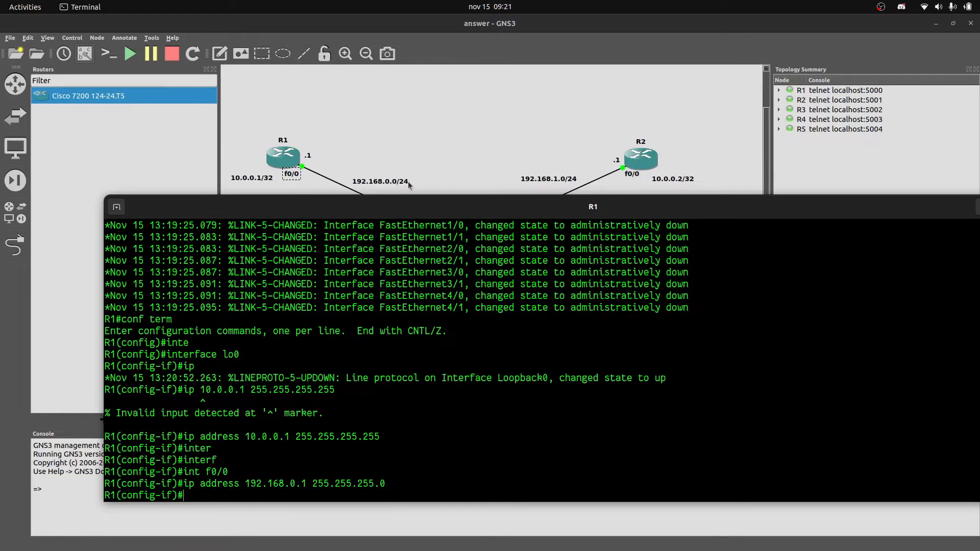
Enable R1's f0/0 interface with no shut and leave configuration mode with end.
mouse_move(397, 203)
mouse_down()
mouse_move(392, 249)
mouse_move(392, 221)
mouse_up()
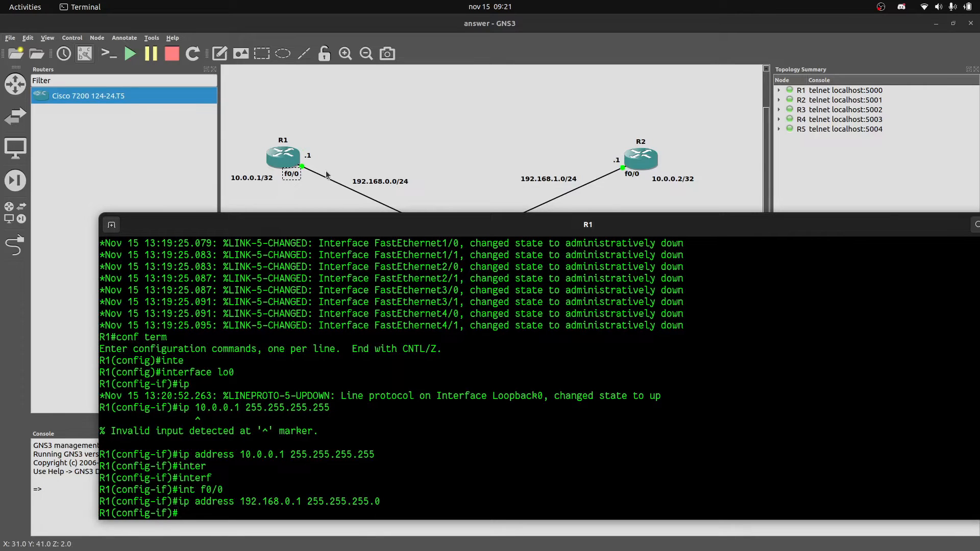
text(no shut)
key(Return)
text(end)
key(Return)
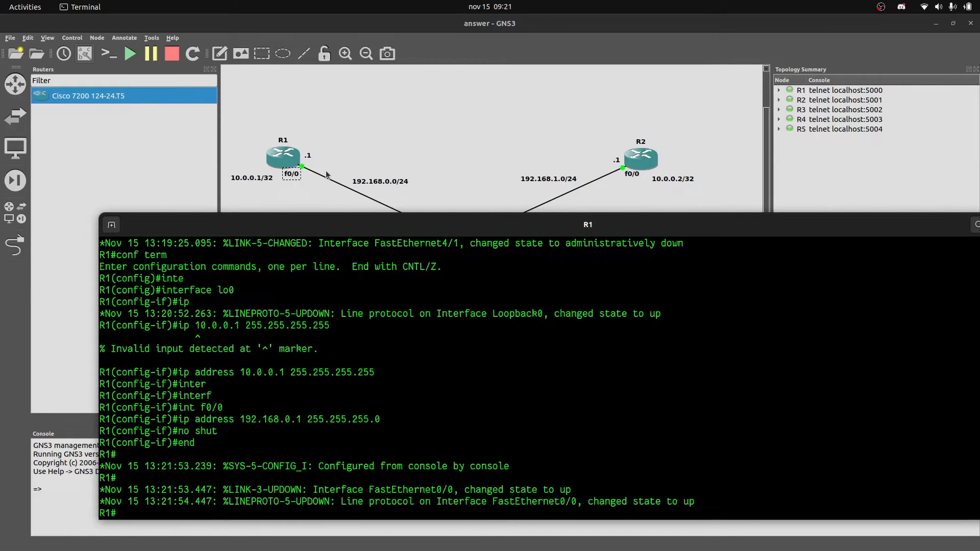
Run show ip interface brief on R1 and check the FastEthernet0/0 entry.
text(show ip inter)
key(Tab)
text(r)
text(bri)
key(Tab)
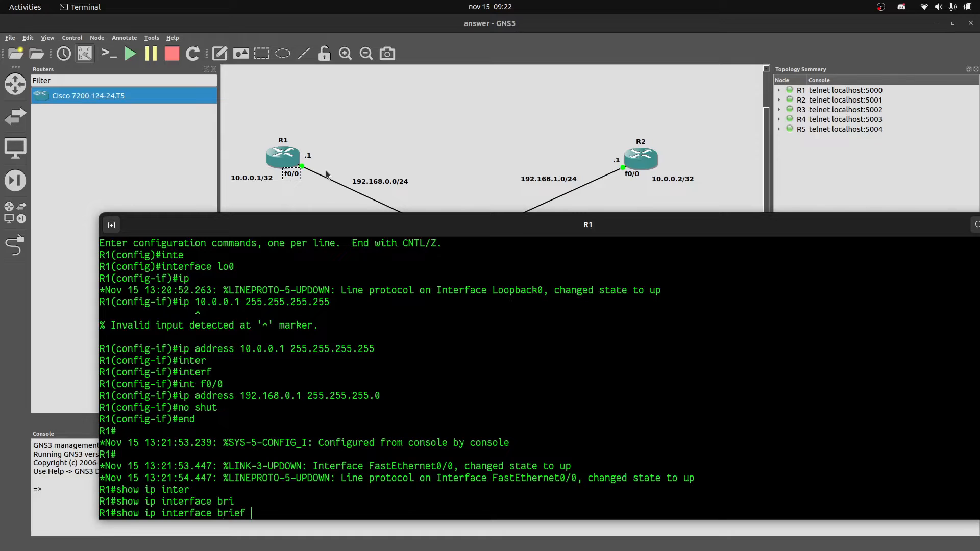
key(Return)
drag(161, 384, 183, 384)
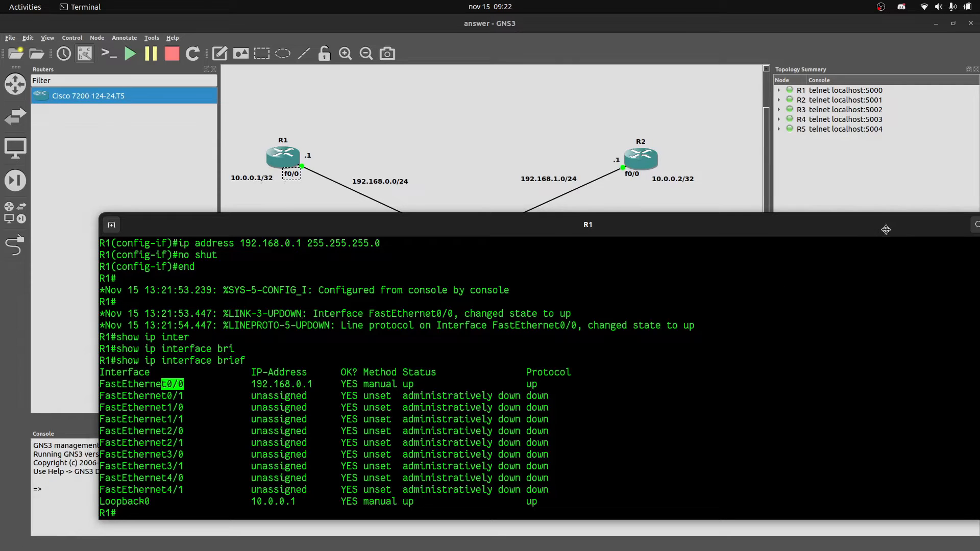
Move the R1 console window clear of R3 and place R3's f0/0 label beside the router on its link to R1.
drag(886, 230, 796, 212)
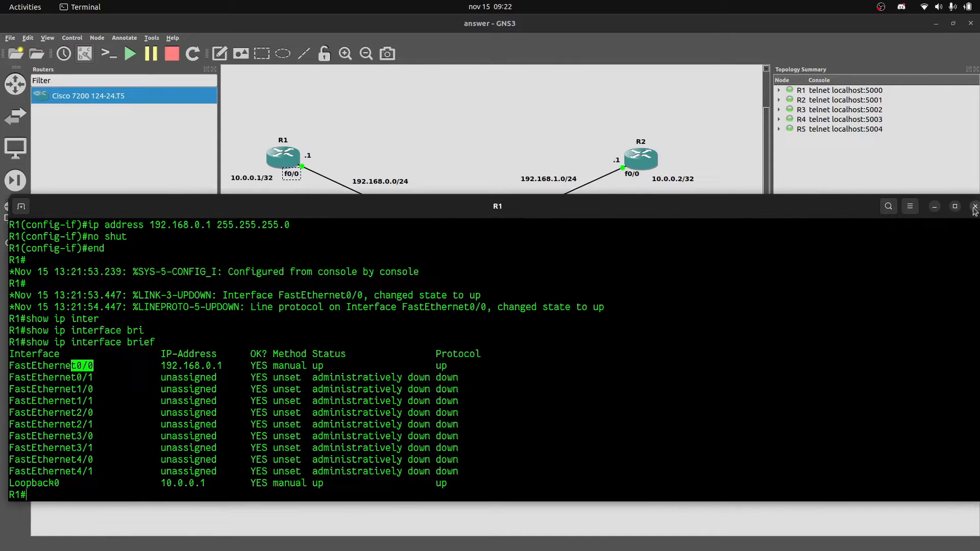
drag(307, 213, 446, 251)
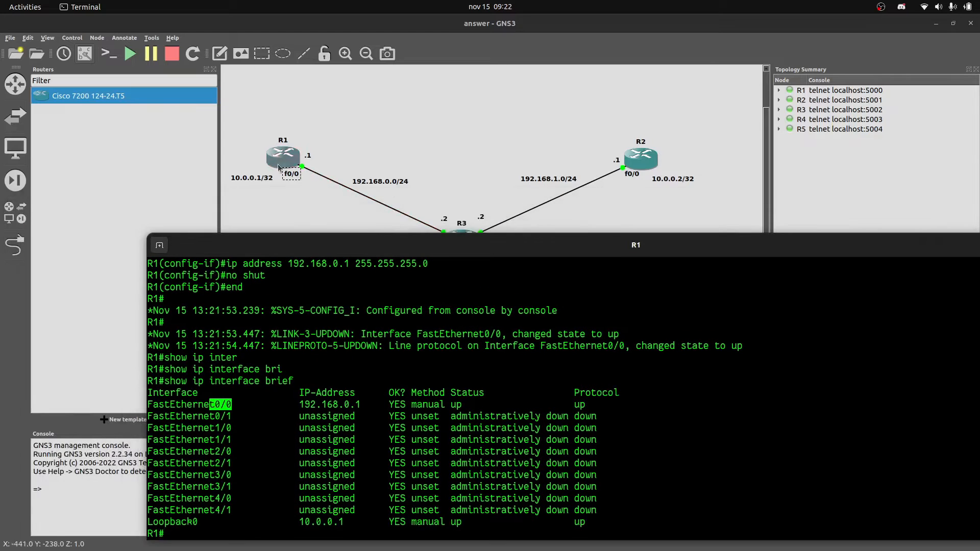
scroll(286, 143, down, 2)
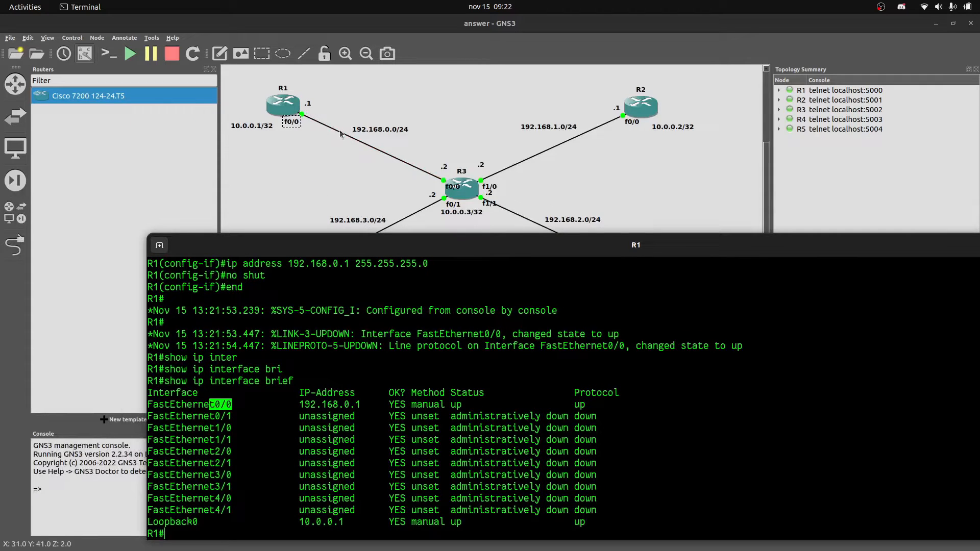
drag(456, 192, 428, 184)
key(alt+Tab)
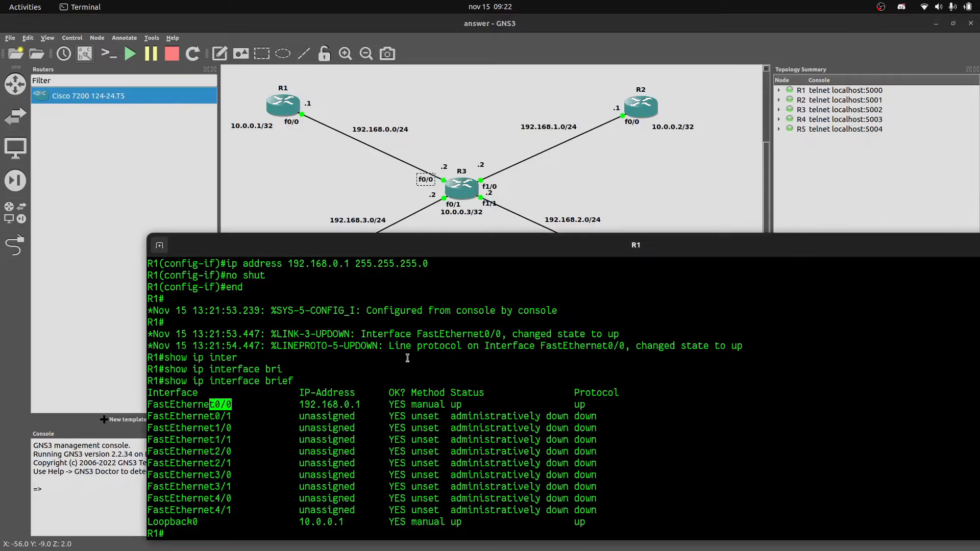
Ping 192.168.0.2 from R1's console.
text(ping 192.168)
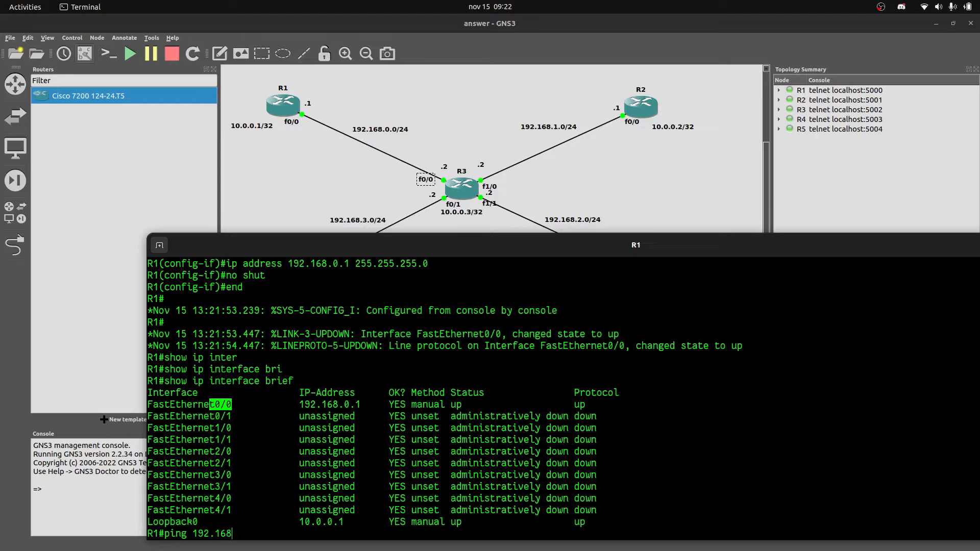
text(.0..2)
key(BackSpace)
key(BackSpace)
text(2)
key(Return)
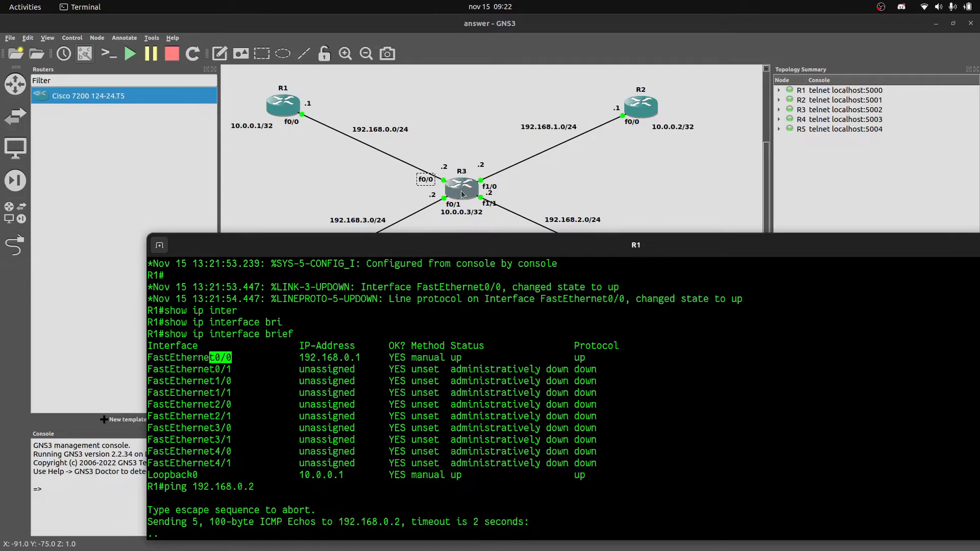
Open R3's console, move its window below the router in the topology, and enter configuration mode with conf term.
double_click(463, 195)
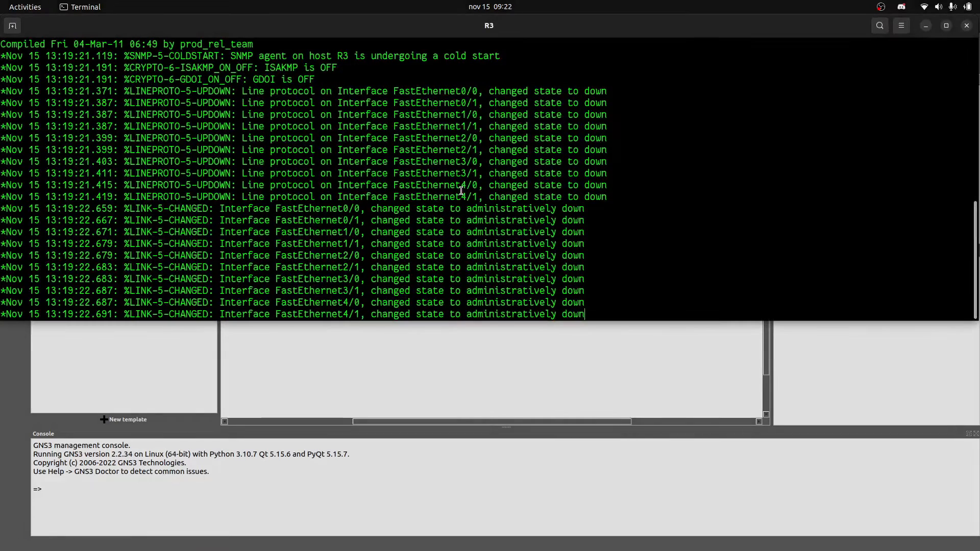
drag(420, 34, 504, 233)
key(Return)
key(Return)
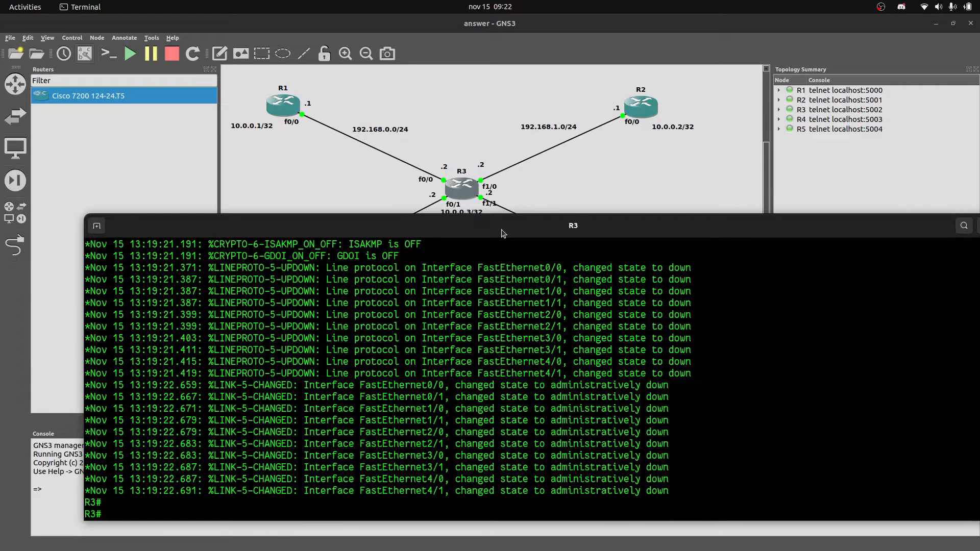
text(conf term)
key(Return)
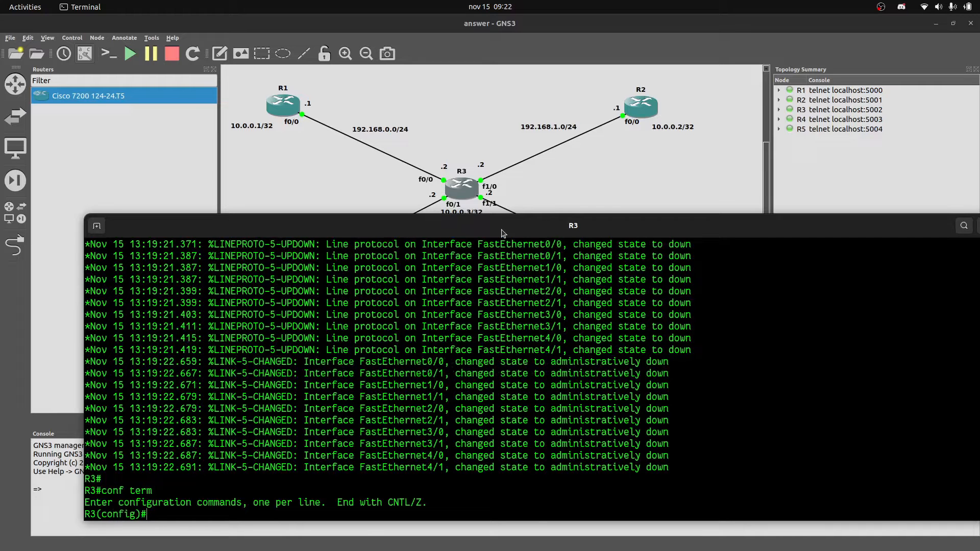
Assign IP address 192.168.0.2 with mask 255.255.255.0 to R3's f0/0 interface and enable it with no shut.
text(int f0/0)
key(Return)
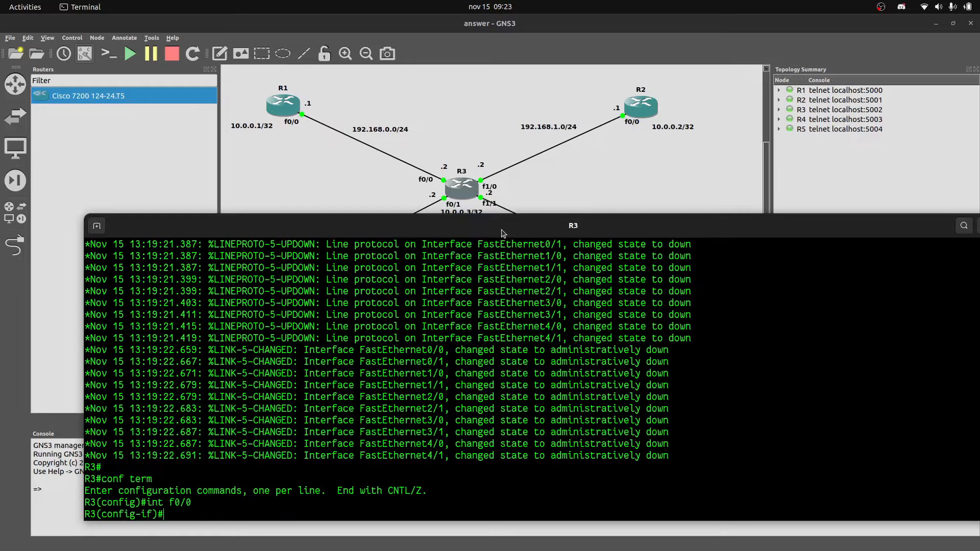
text(ip address 192.168.0.2 25)
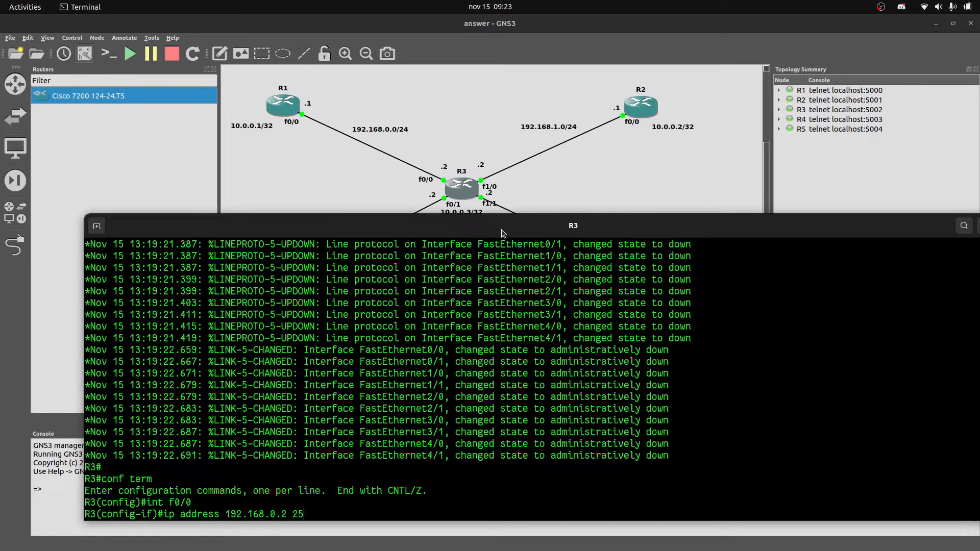
text(5.255.255.0)
key(Return)
text(n)
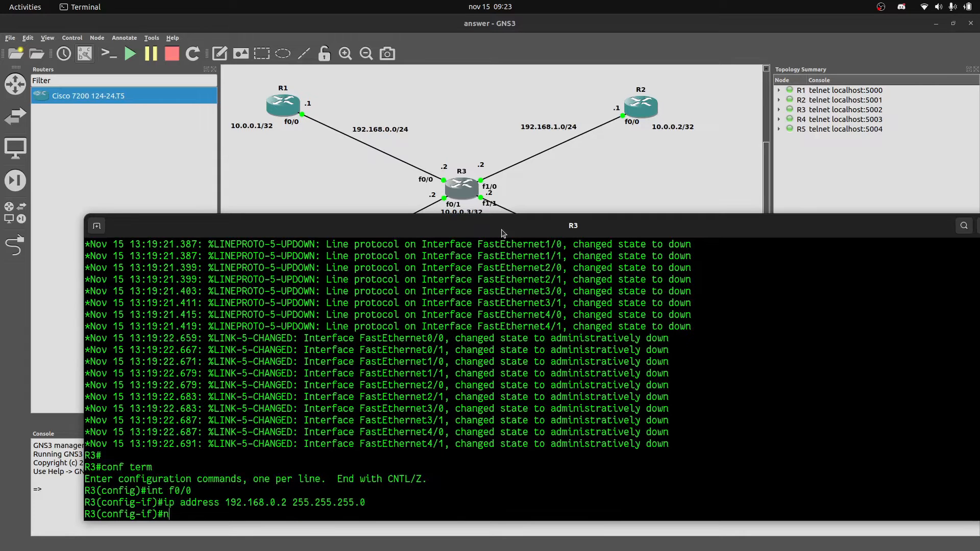
text(o shut)
key(Return)
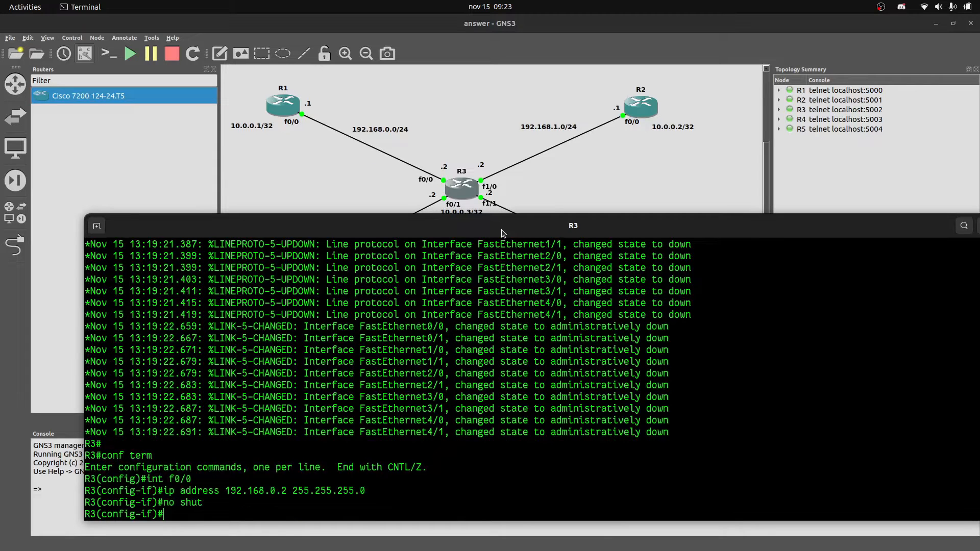
Return to R1's console and repeat the ping to 192.168.0.2 twice.
key(alt+Tab)
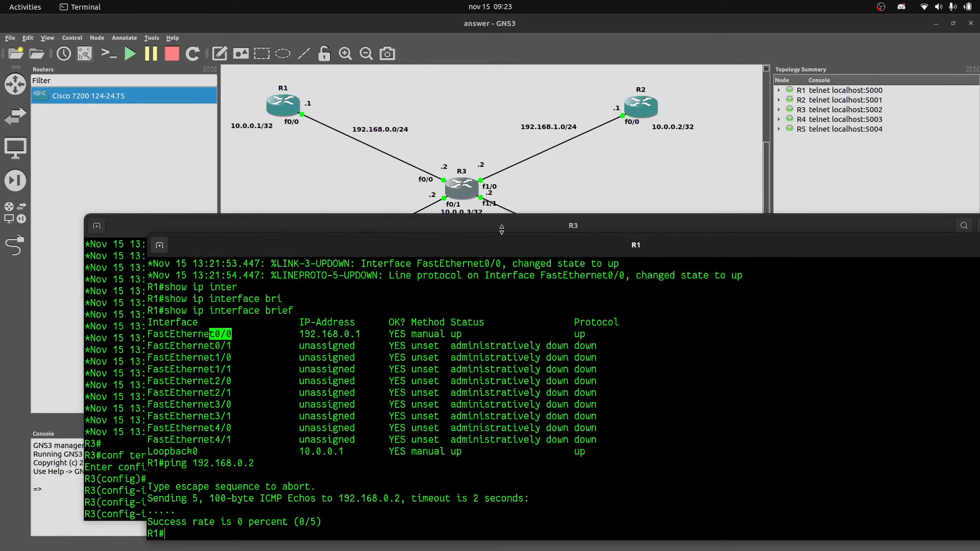
key(Up)
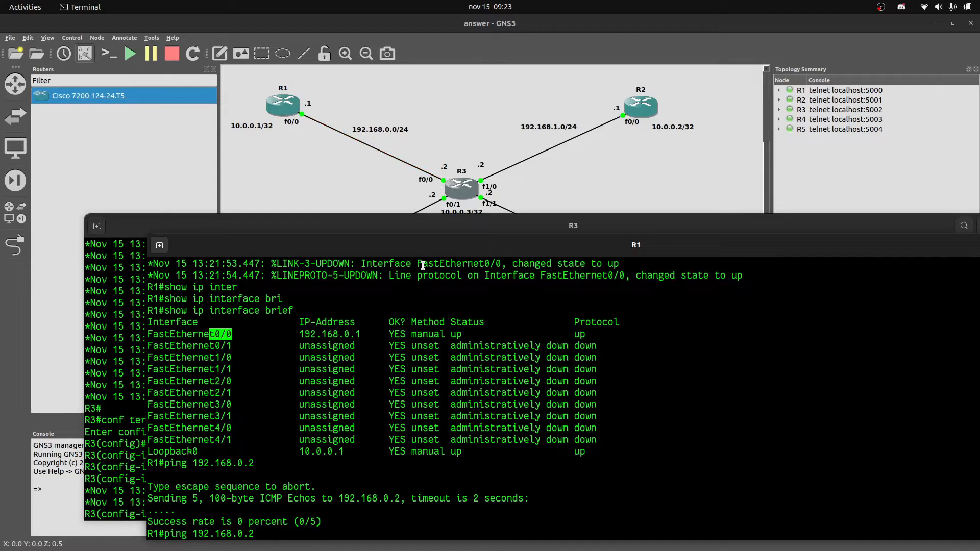
key(Return)
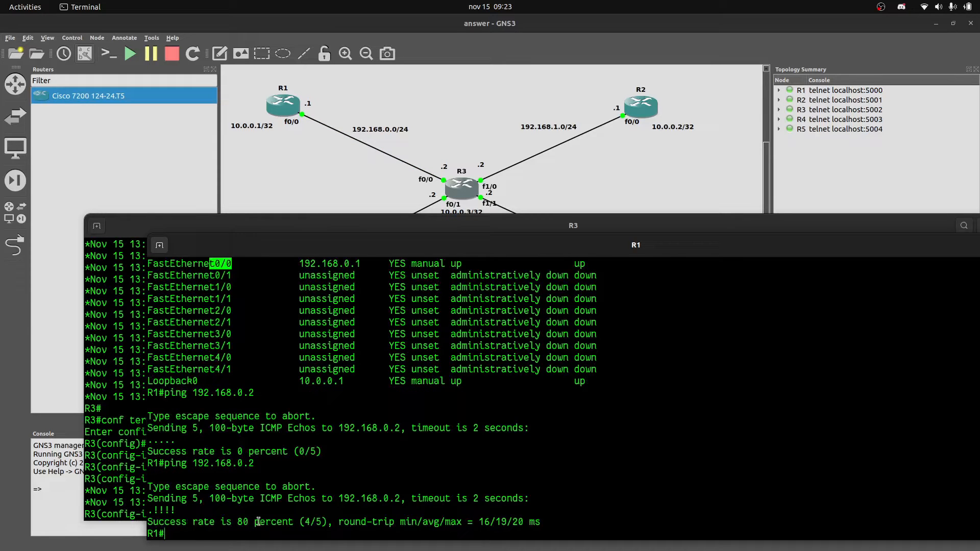
key(Up)
key(Return)
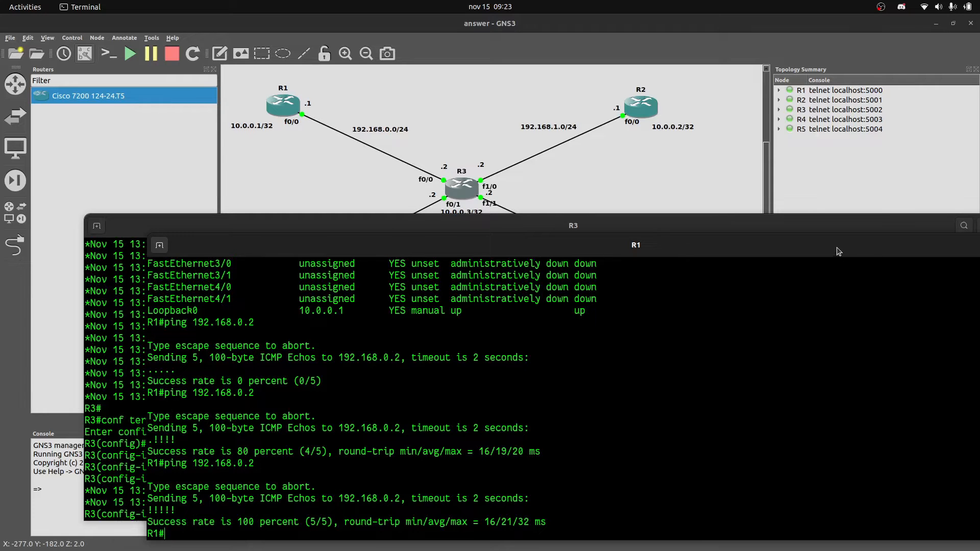
Move the R1 console window until its window controls are reachable and close it.
drag(837, 249, 732, 246)
drag(880, 248, 811, 248)
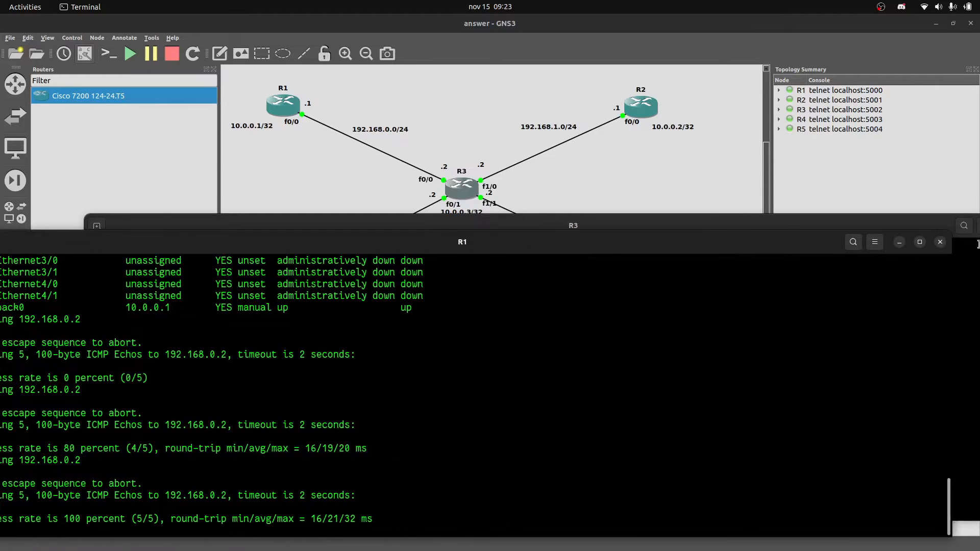
click(940, 242)
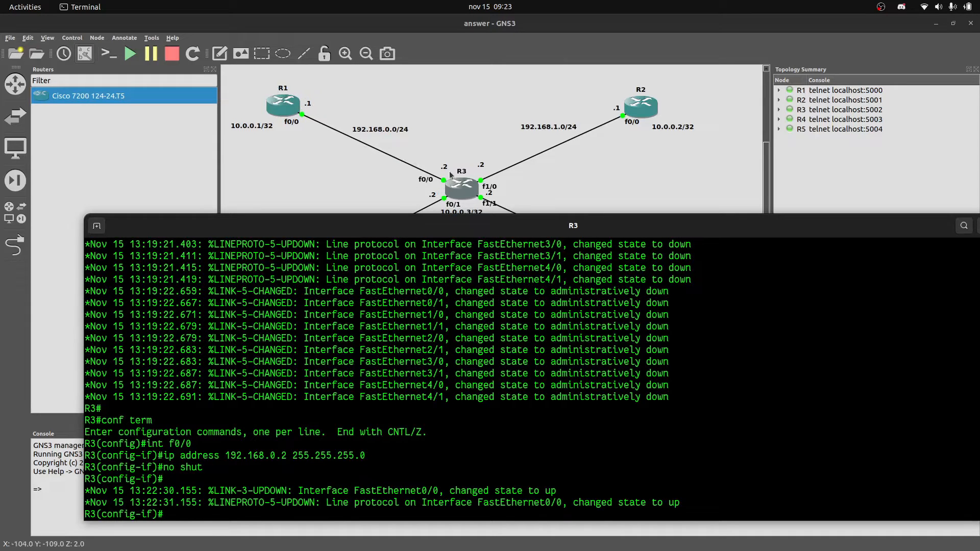
Assign IP address 192.168.1.2 with mask 255.255.255.0 to R3's f1/0 interface.
scroll(624, 126, down, 1)
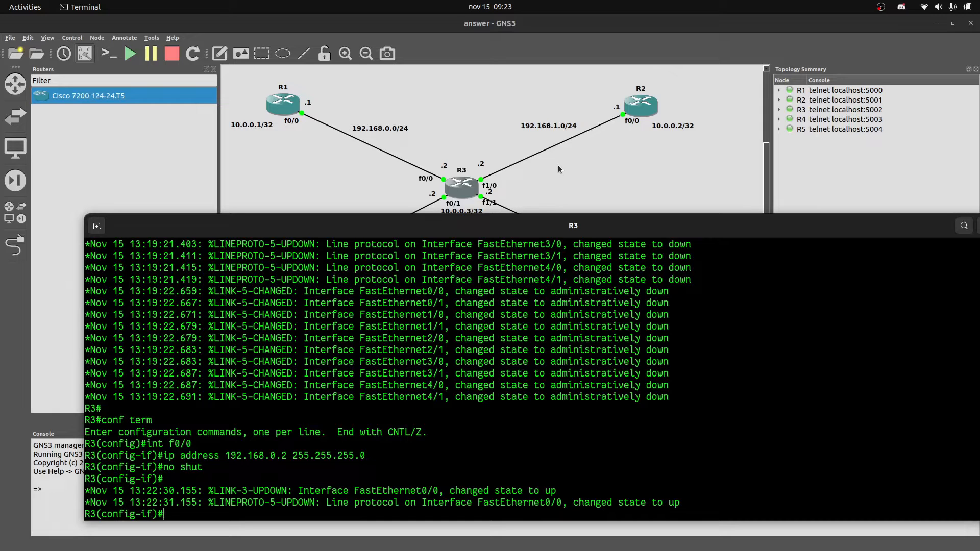
text(int f1/0)
key(Return)
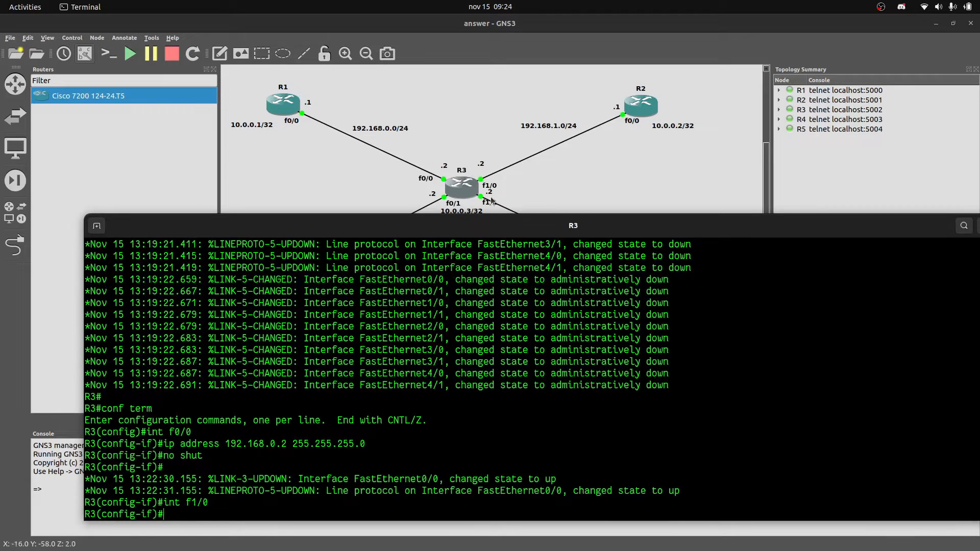
text(ip address 192.168.1.2 )
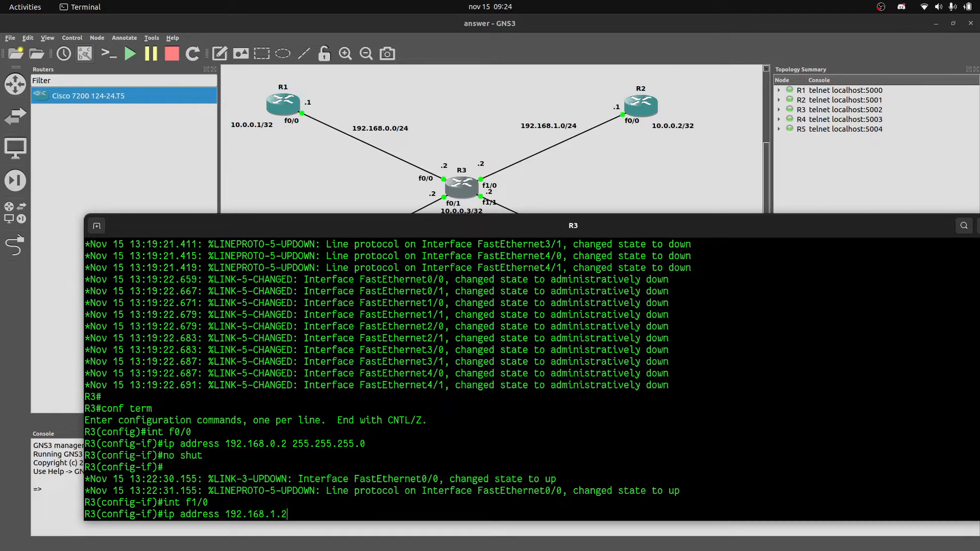
text(255.255.255.0)
key(Return)
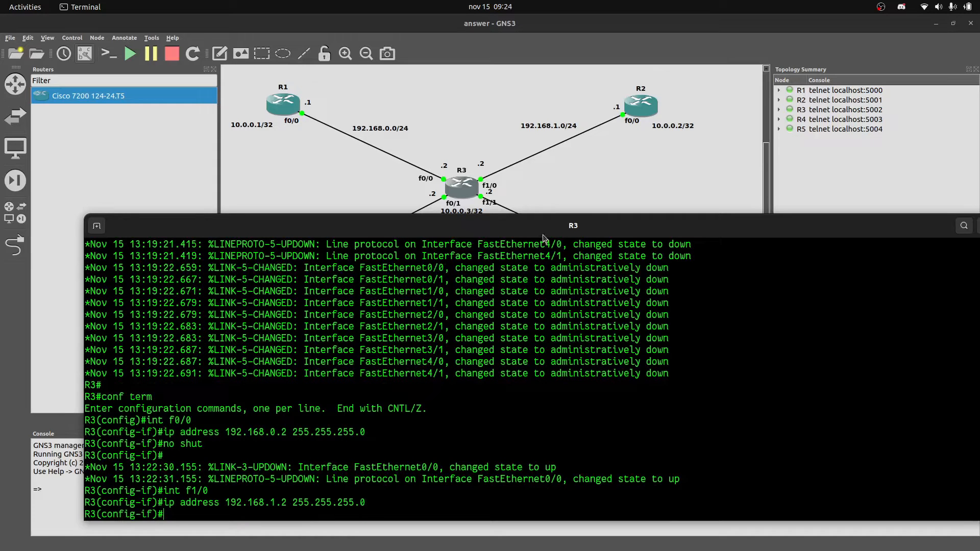
Assign IP address 192.168.2.2 with mask 255.255.255.0 to R3's f1/1 interface.
scroll(532, 177, down, 2)
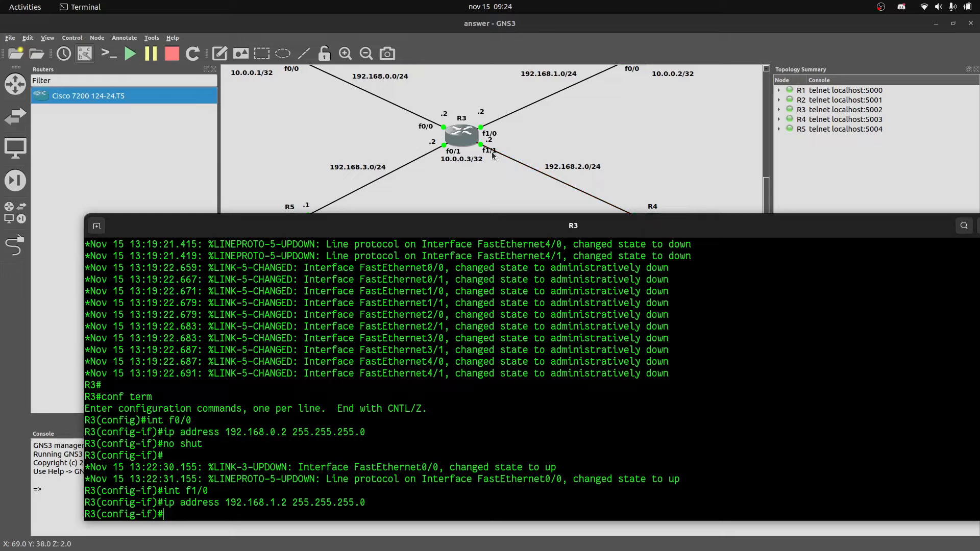
text(int f1/1)
text( 192)
key(BackSpace)
key(BackSpace)
key(BackSpace)
key(BackSpace)
key(Return)
text(ip address 192.168.)
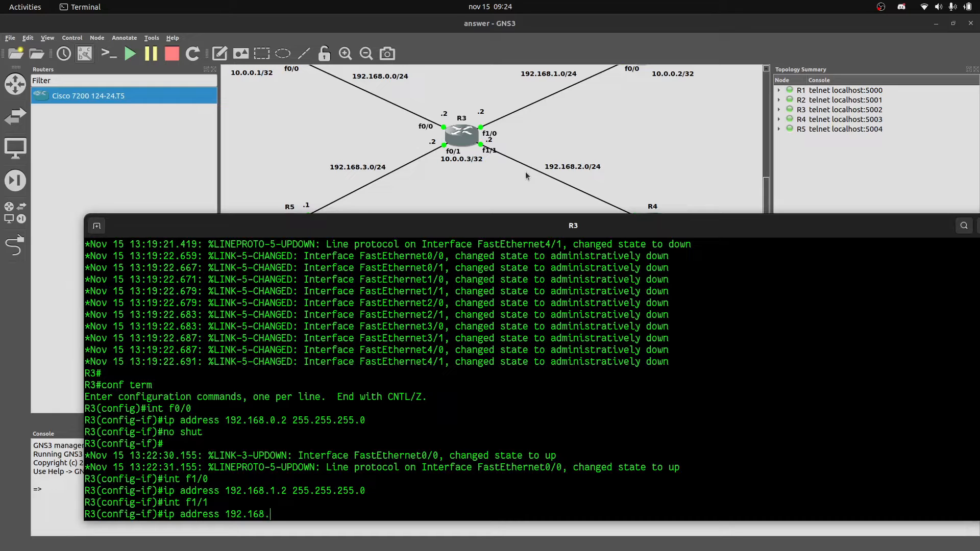
text(2.2 255.255.255.0)
key(Return)
Assign IP address 192.168.3.2 with mask 255.255.255.0 to R3's f0/1 interface and enable it with no shut.
text(int )
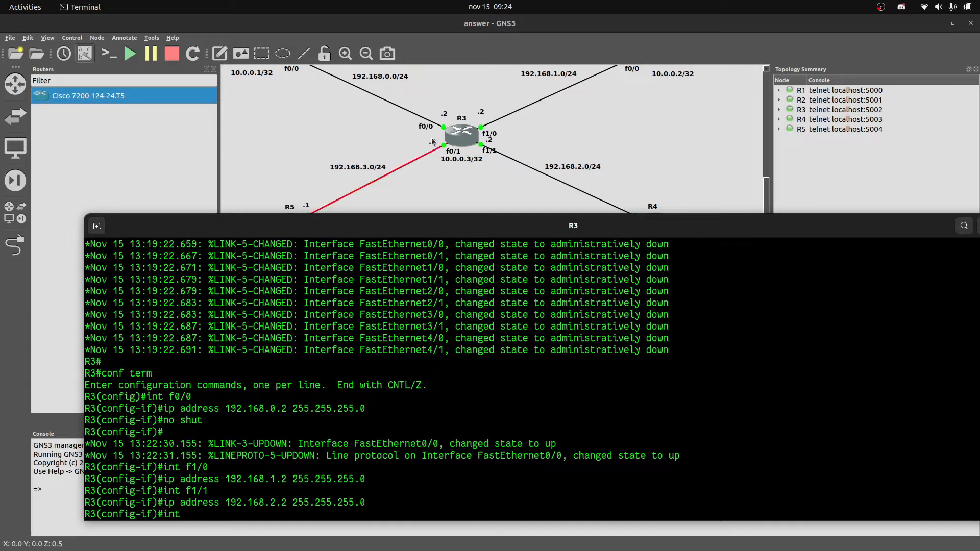
text(f0/1)
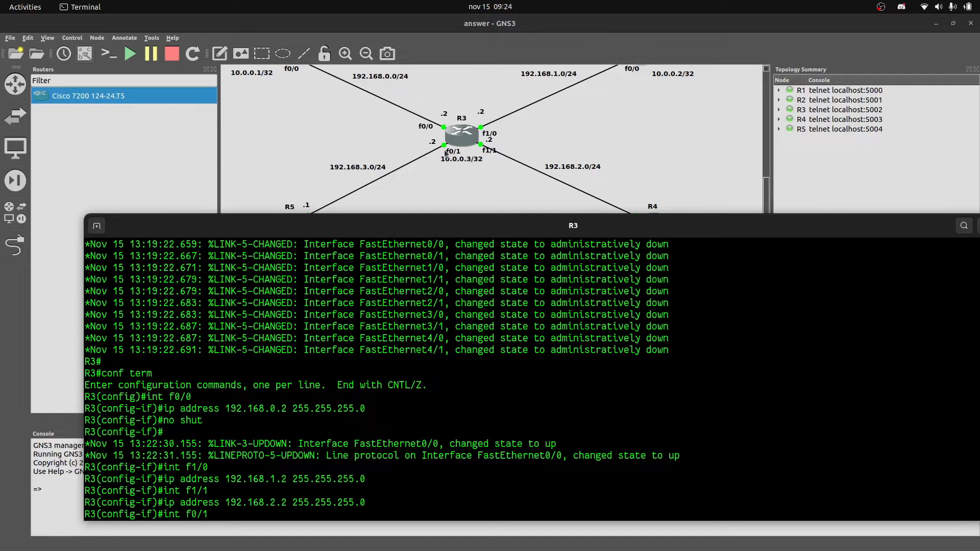
key(Return)
text(ip address 119)
key(BackSpace)
key(BackSpace)
text(92.168.3.2)
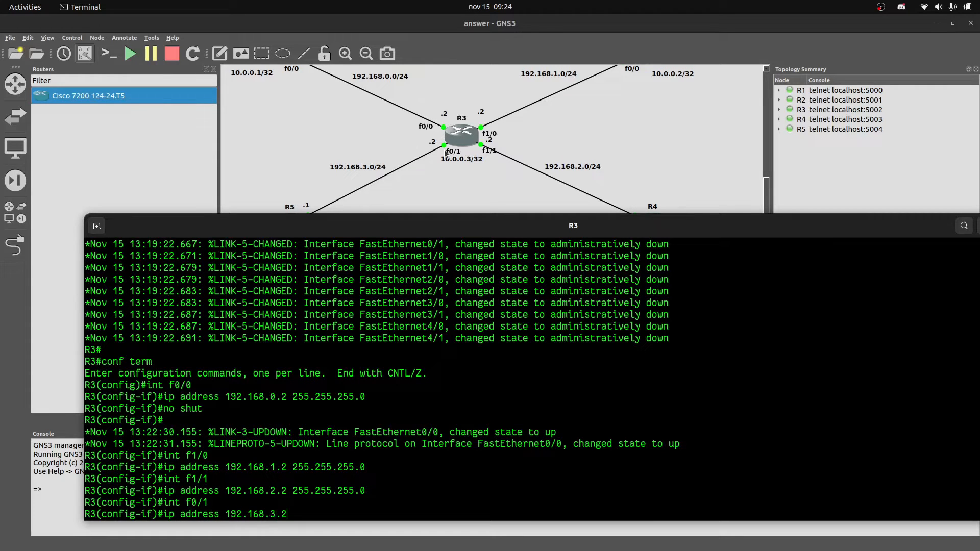
text( 255.255.255.0)
key(Return)
text(no )
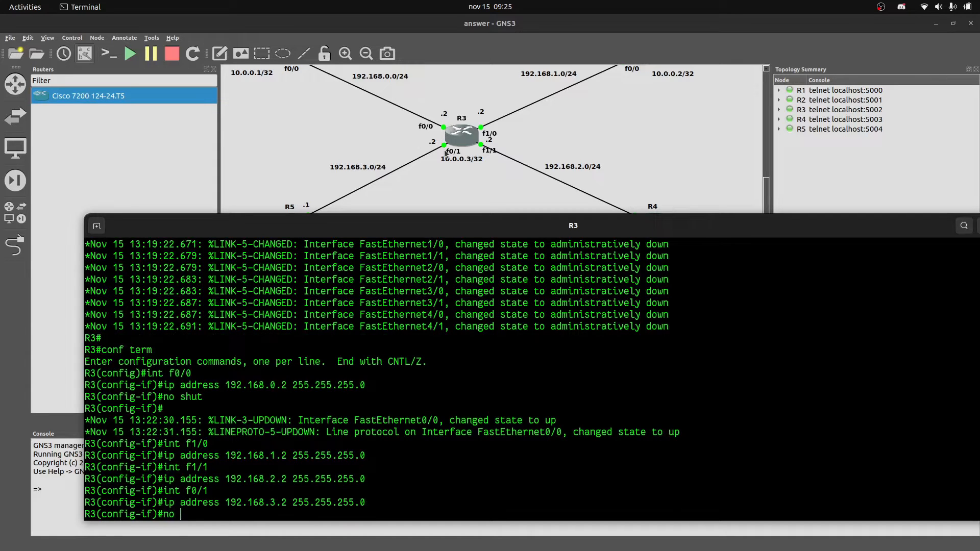
text(shut)
key(Return)
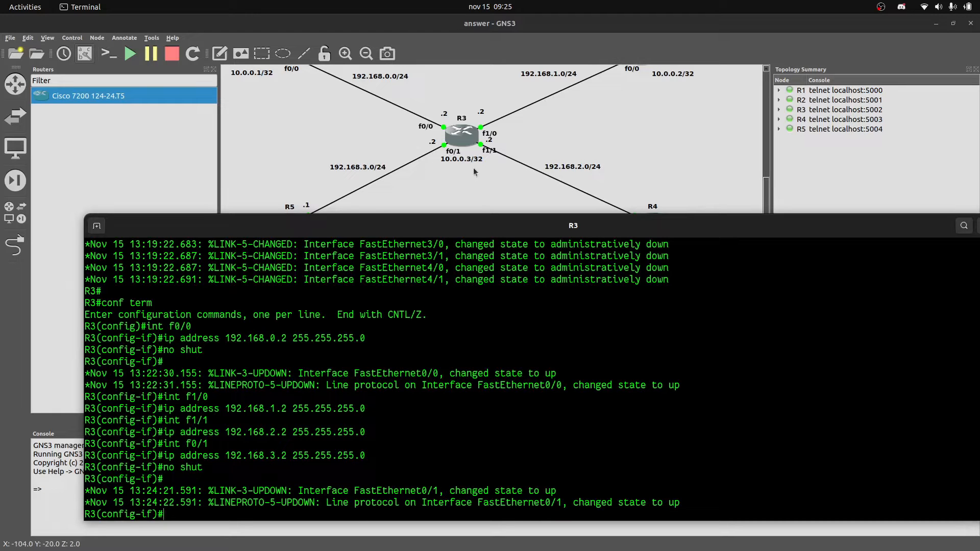
Configure R3's lo0 interface with IP address 10.0.0.3, mask 255.255.255.255 and no shut, and leave configuration mode with end.
text(int lo0)
key(Return)
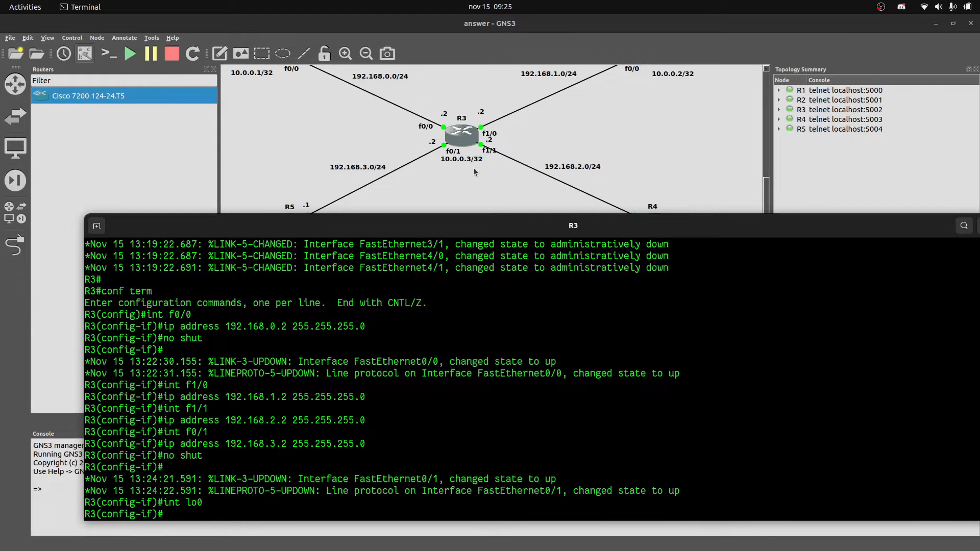
text(ip addres)
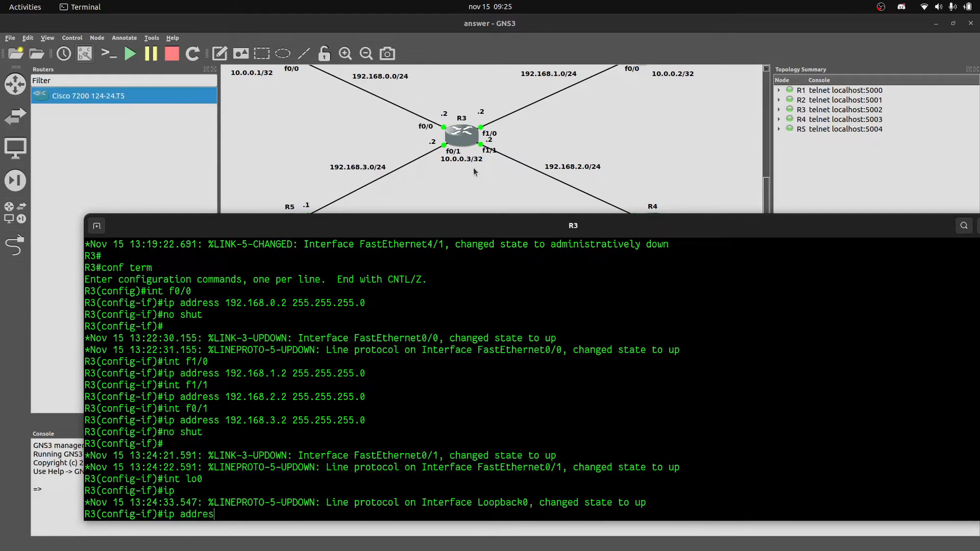
text(s 10.0.0.3 255.255.255.255)
key(Return)
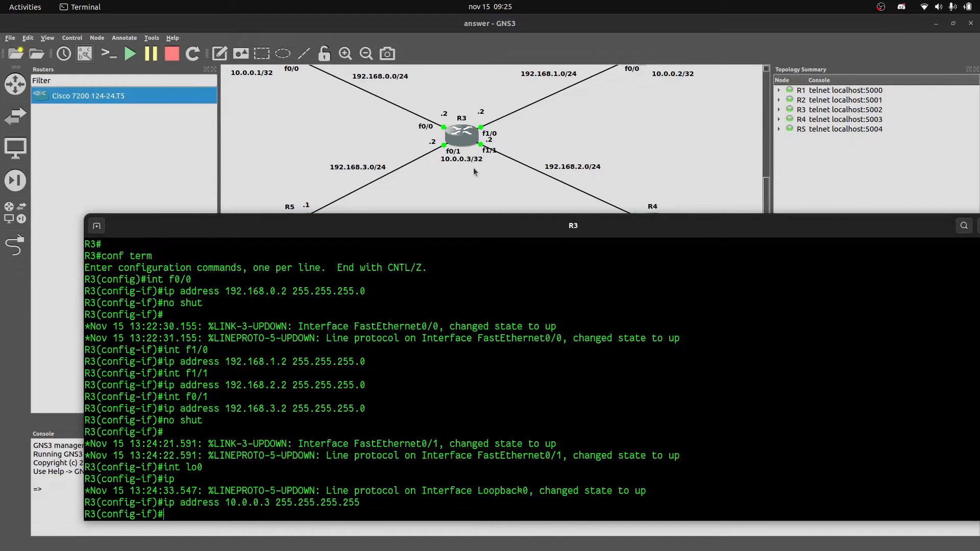
text(no shut)
key(Return)
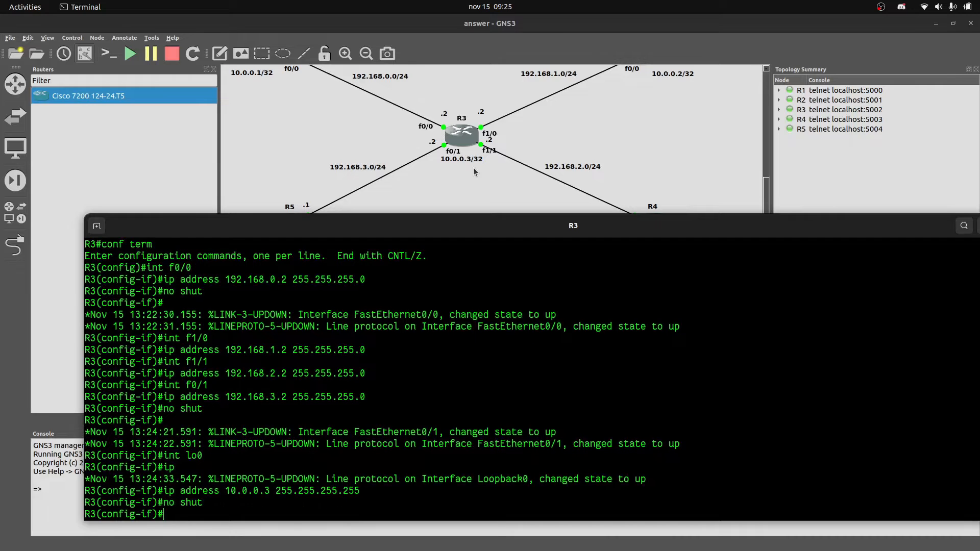
text(end)
key(Return)
Run show ip interface brief on R3 and check the FastEthernet1/0 and FastEthernet1/1 entries against the topology.
text(show ip )
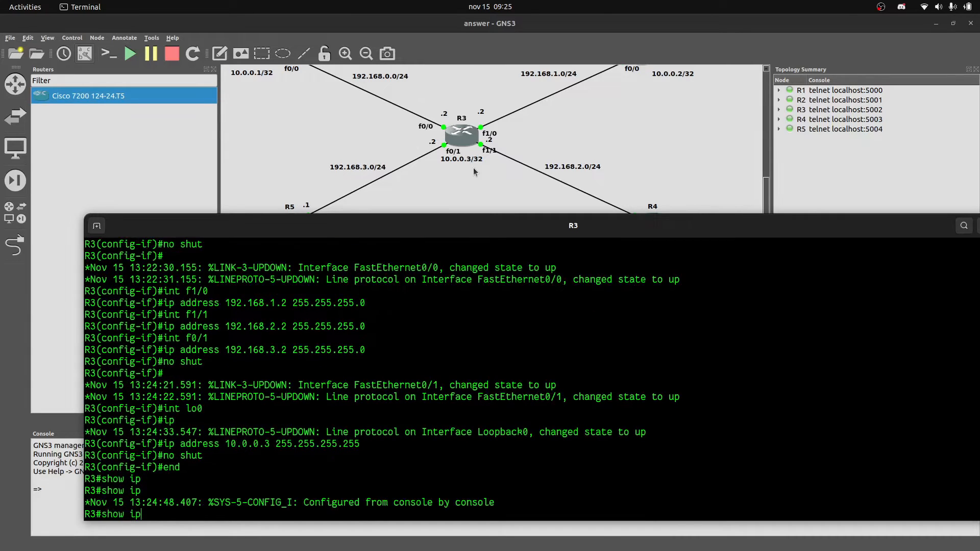
text(int)
key(Tab)
text(br)
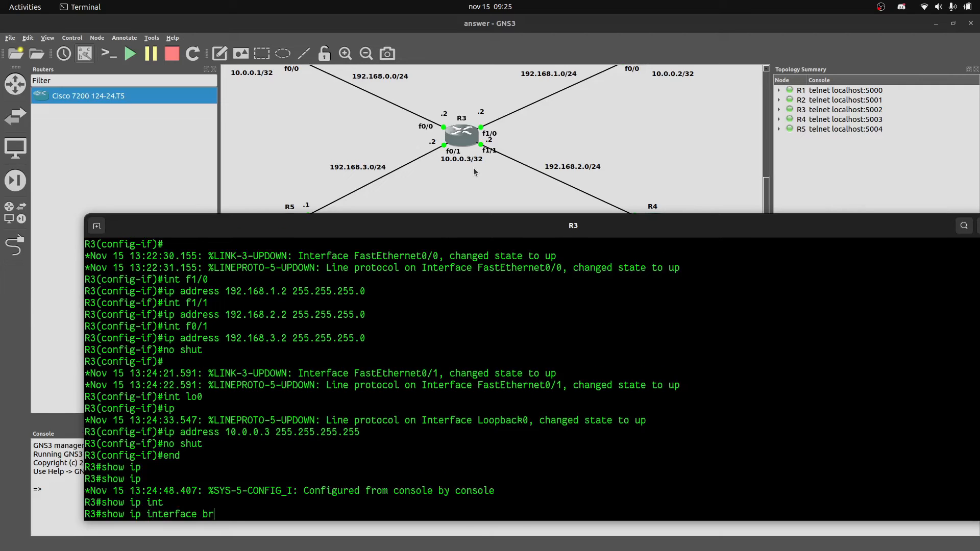
key(Tab)
key(Return)
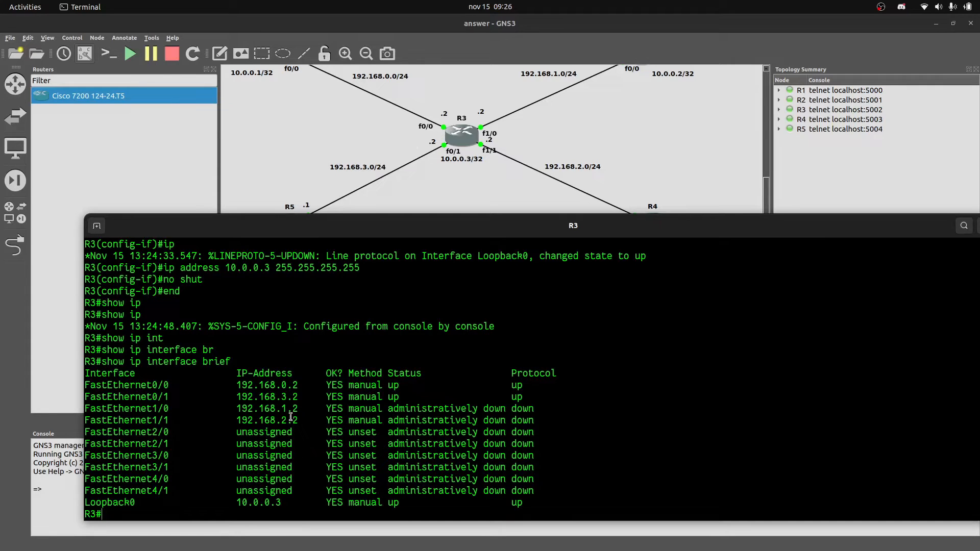
drag(537, 424, 317, 406)
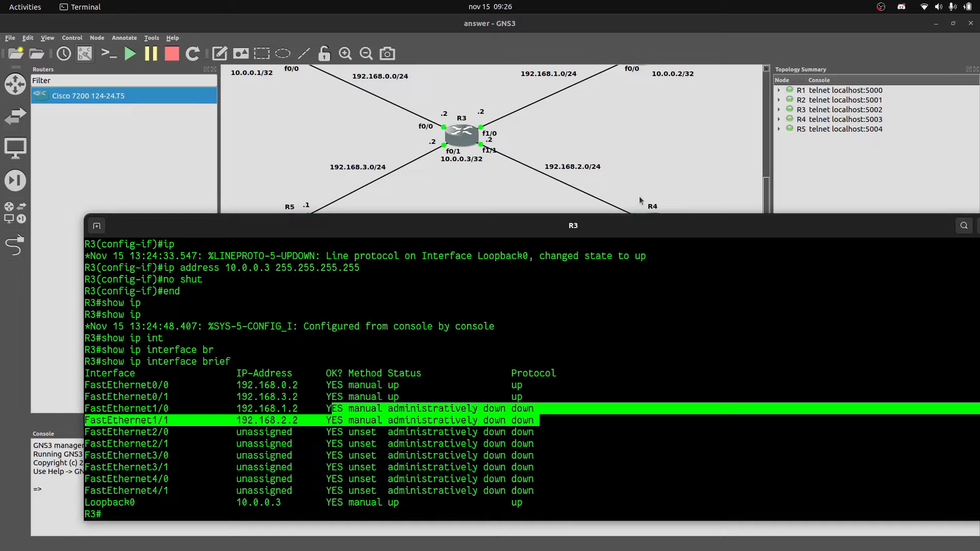
scroll(639, 196, up, 1)
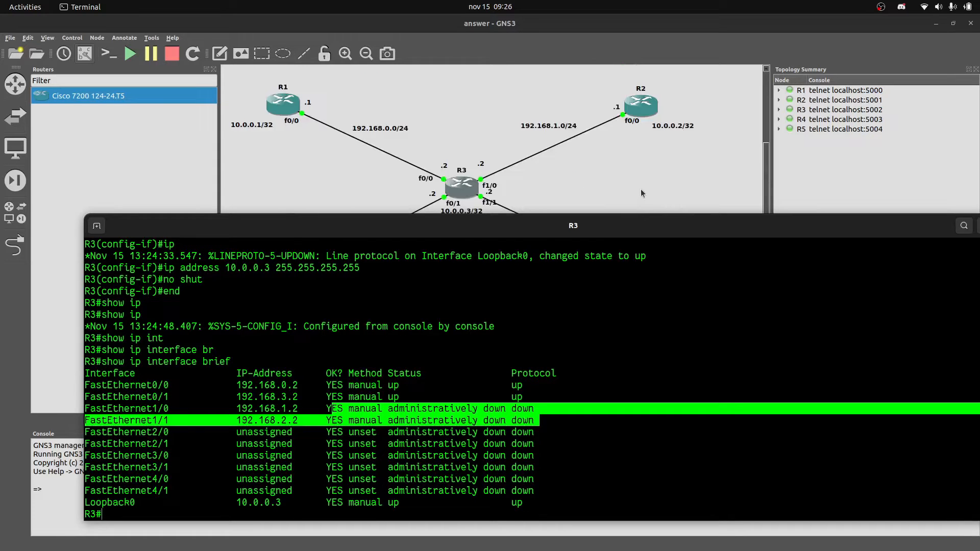
Enter global configuration mode on R3 with conf term.
text(int )
text(f)
key(BackSpace)
key(BackSpace)
key(BackSpace)
key(BackSpace)
key(BackSpace)
text(conf term)
key(Return)
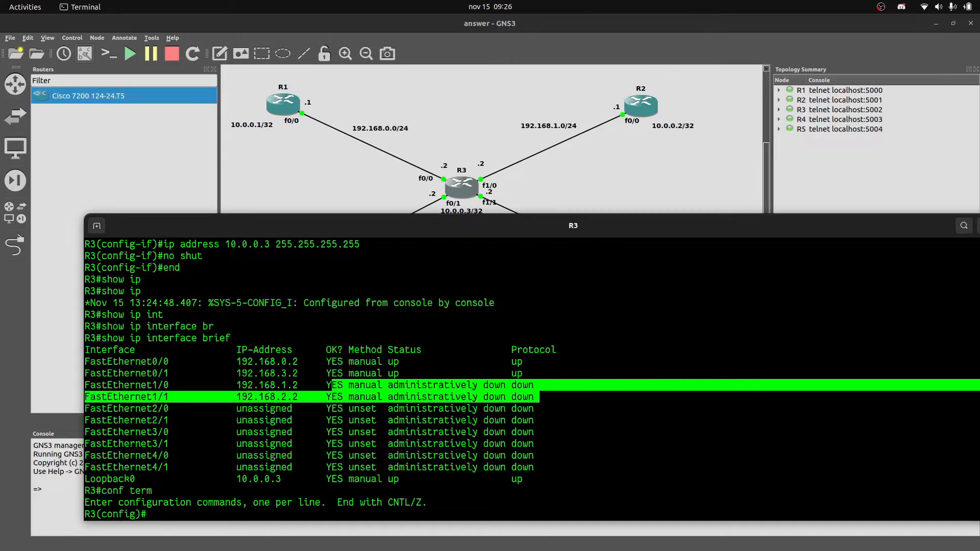
Enable R3's f1/1 interface with no shut.
text(int f1)
key(Return)
key(Up)
text(/)
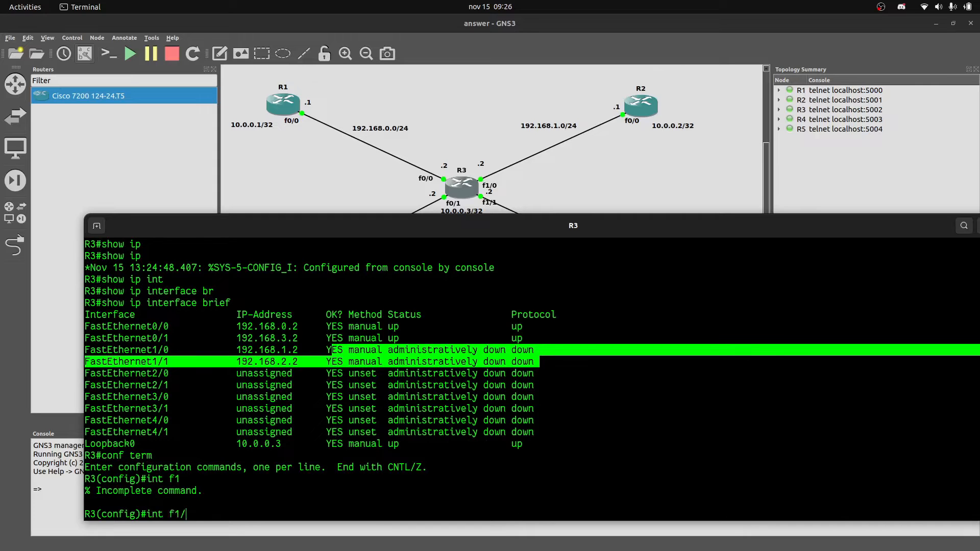
text(1)
key(Return)
text(no shut)
key(Return)
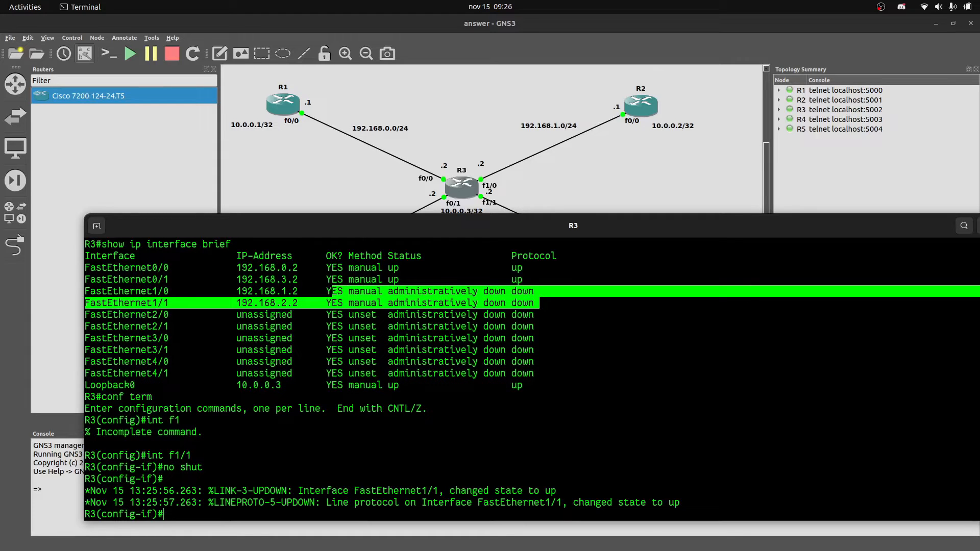
Enable R3's f1/0 interface with no shut and leave configuration mode with end.
text(int f1/)
key(BackSpace)
text(/0)
key(Return)
text(no shut)
key(Return)
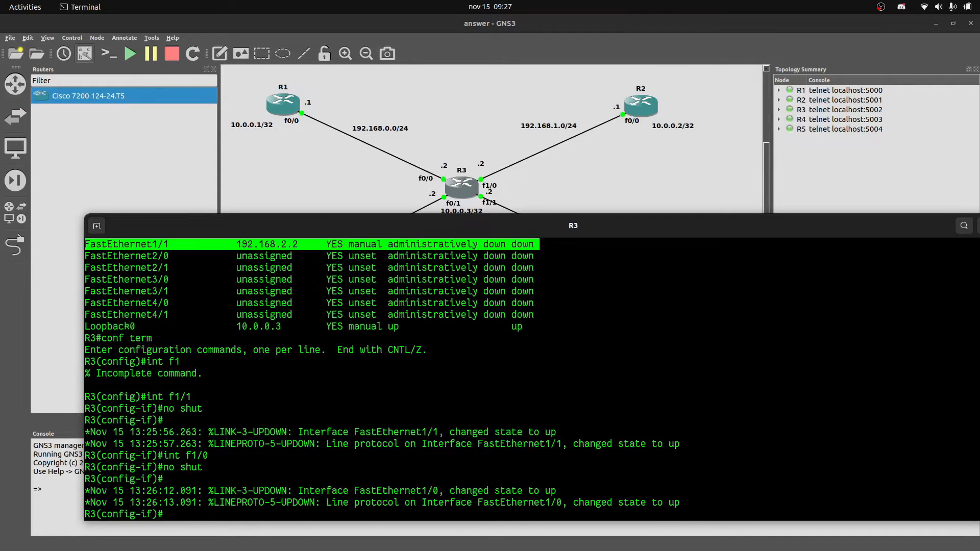
text(end)
key(Return)
Rerun show ip interface brief on R3 and check the status of FastEthernet1/0 and FastEthernet1/1 along with their line protocol messages.
key(Up)
key(Up)
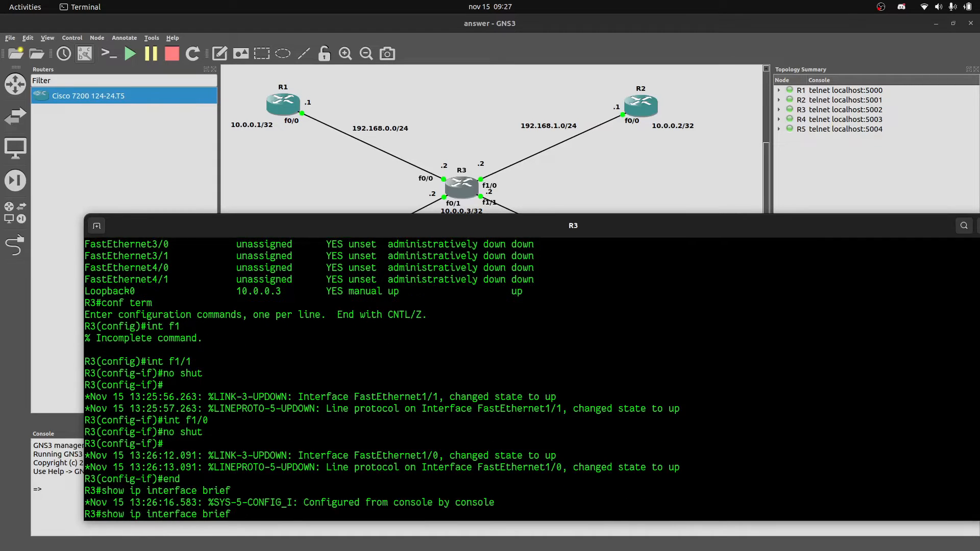
key(Return)
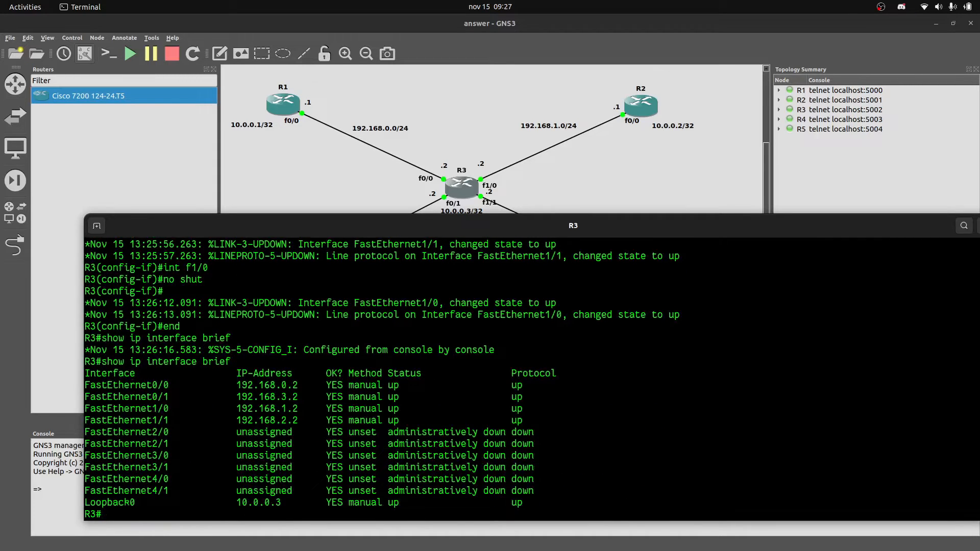
drag(360, 408, 522, 419)
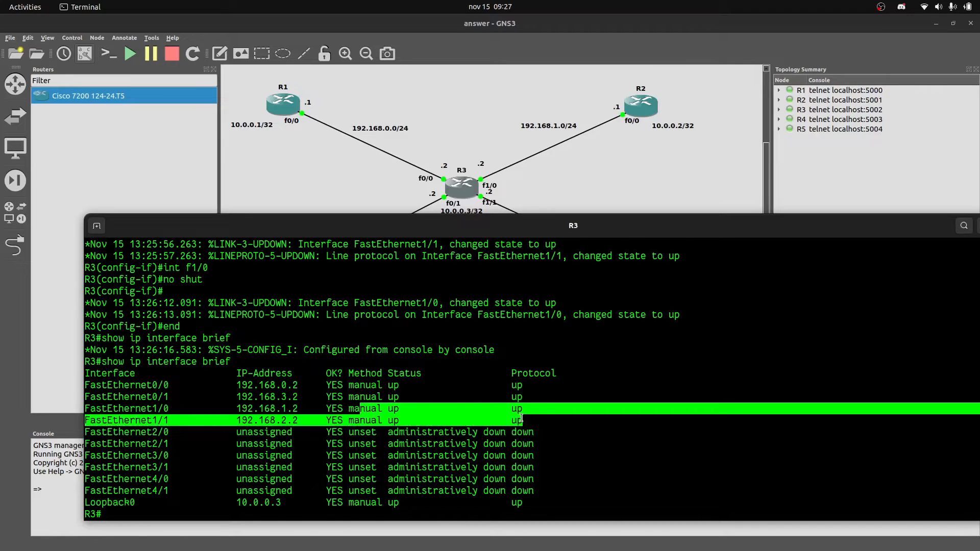
scroll(522, 419, up, 1)
drag(106, 339, 480, 339)
drag(337, 349, 591, 349)
drag(683, 352, 573, 351)
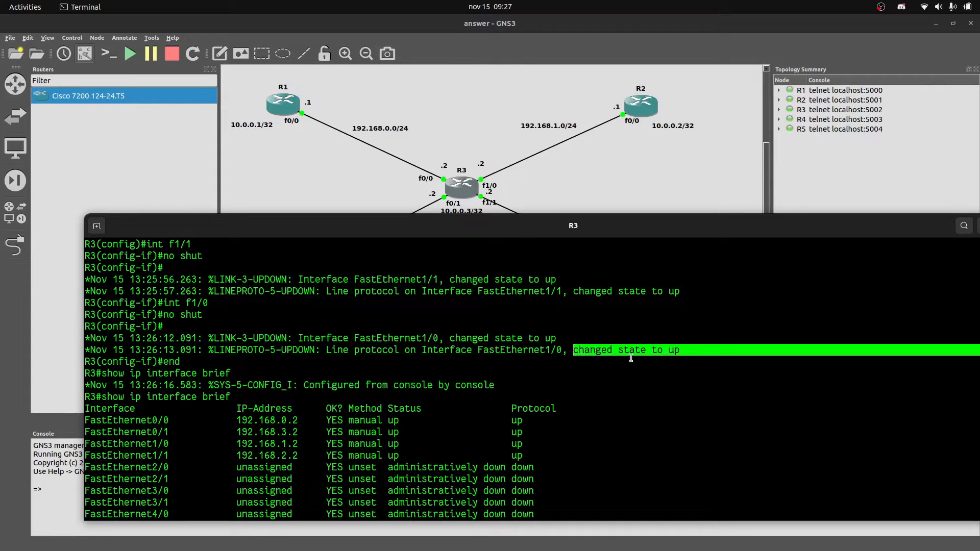
Switch to R1's console, review its interfaces with show ip interface brief, and close that console.
key(alt+Tab)
double_click(278, 97)
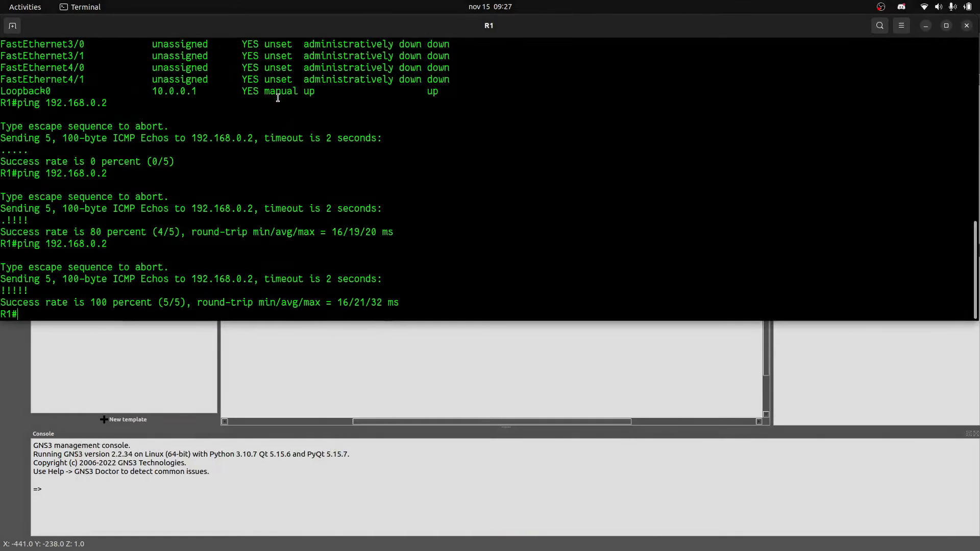
text(show)
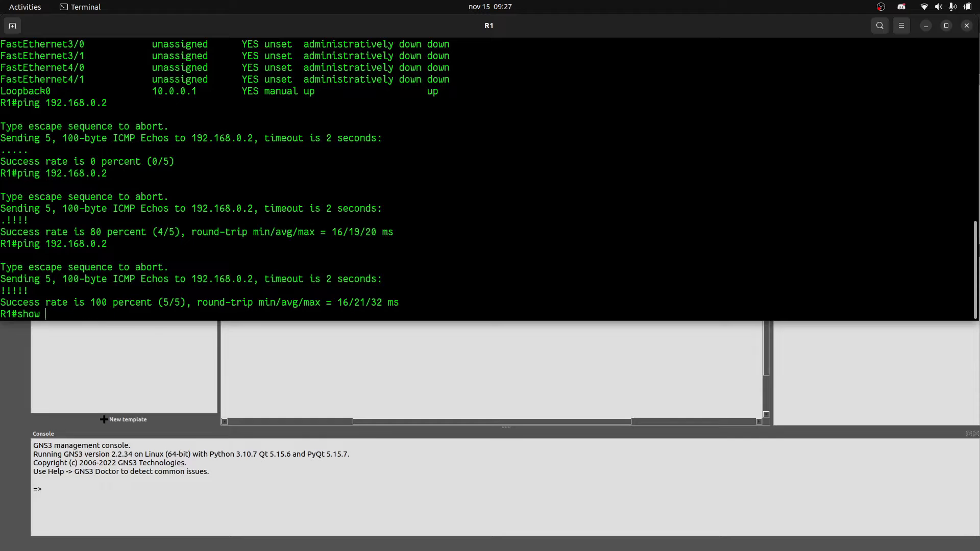
text( ip interface brief)
key(Return)
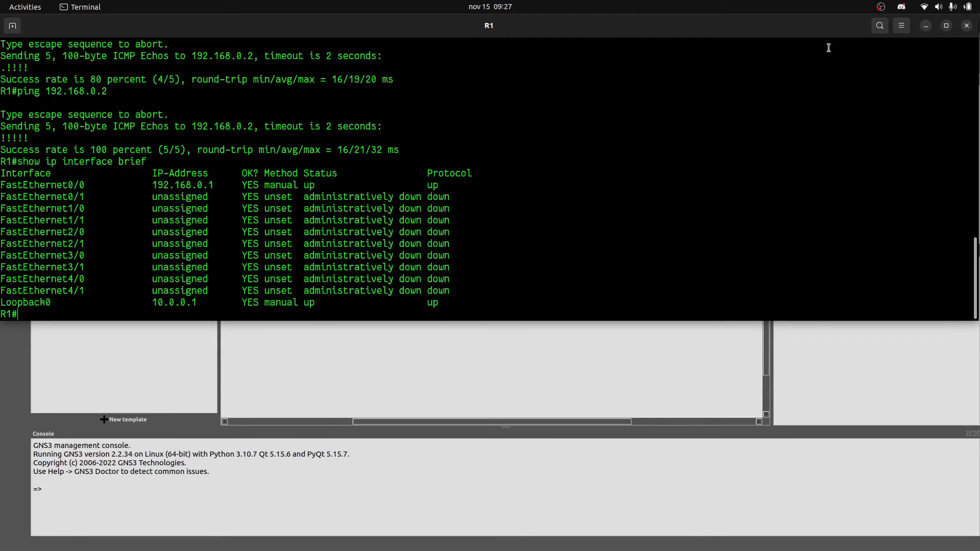
click(966, 25)
Open R2's console beneath the visible topology and enter global configuration mode with conf term.
mouse_move(129, 546)
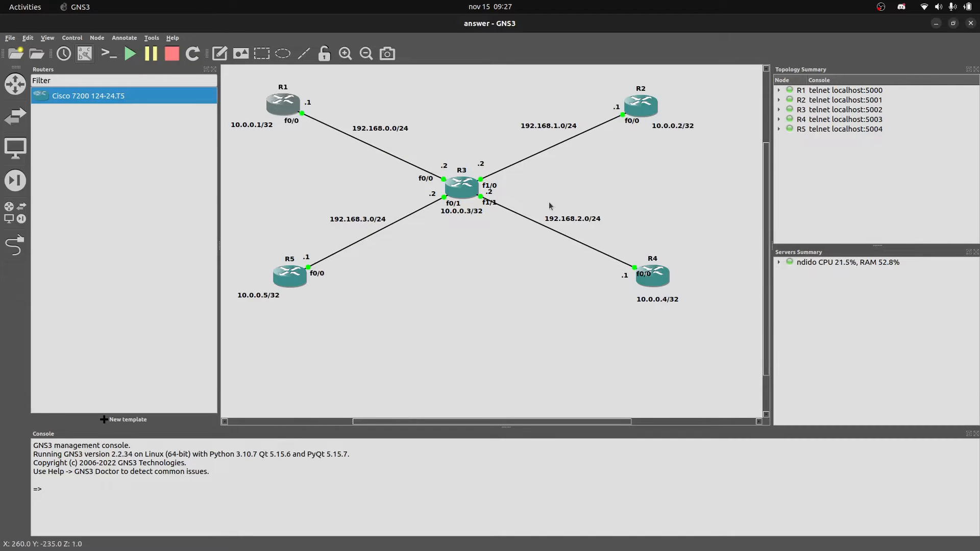
double_click(639, 105)
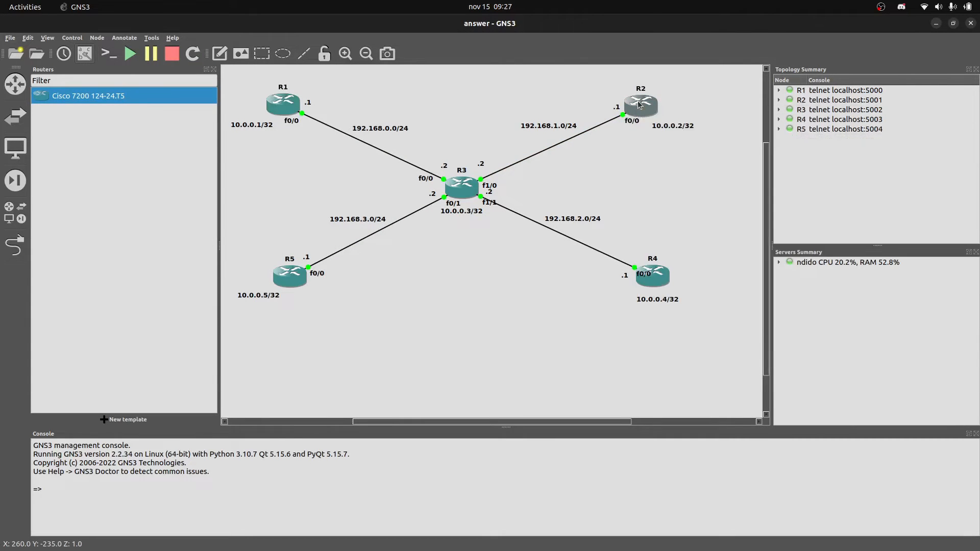
drag(622, 21, 627, 236)
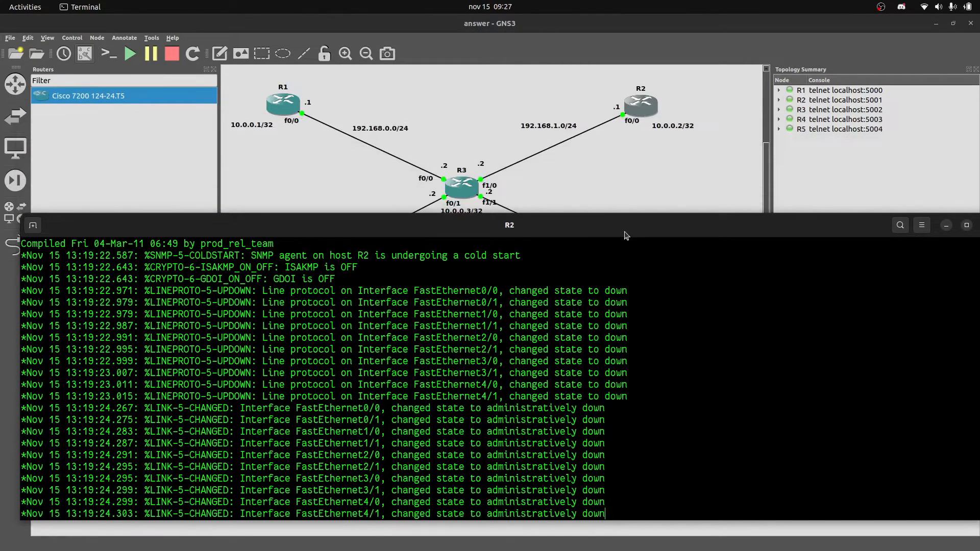
key(Return)
key(Return)
text(conf term)
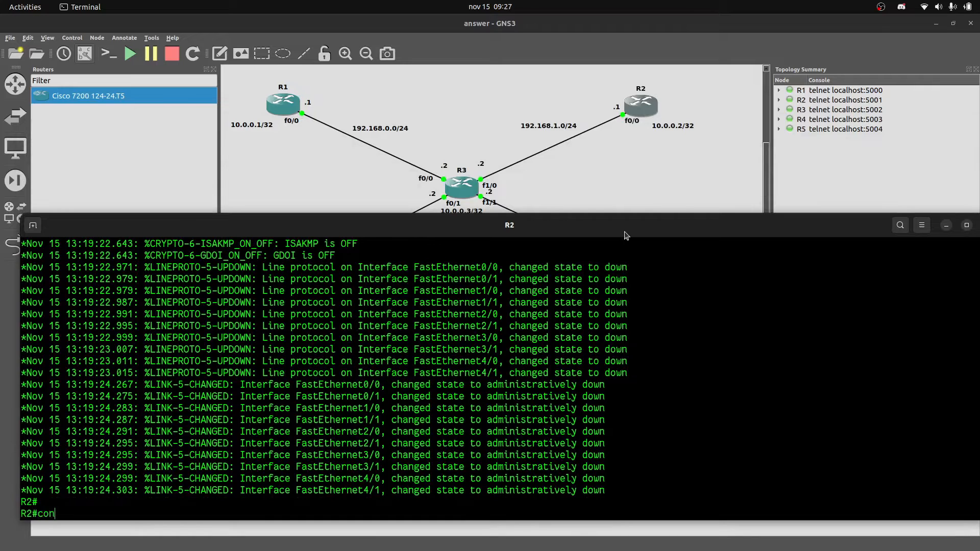
key(Return)
Assign IP address 192.168.1.1 with mask 255.255.255.0 to R2's f0/0 interface and enable it with no shut.
text(int)
key(BackSpace)
key(BackSpace)
key(BackSpace)
text(int )
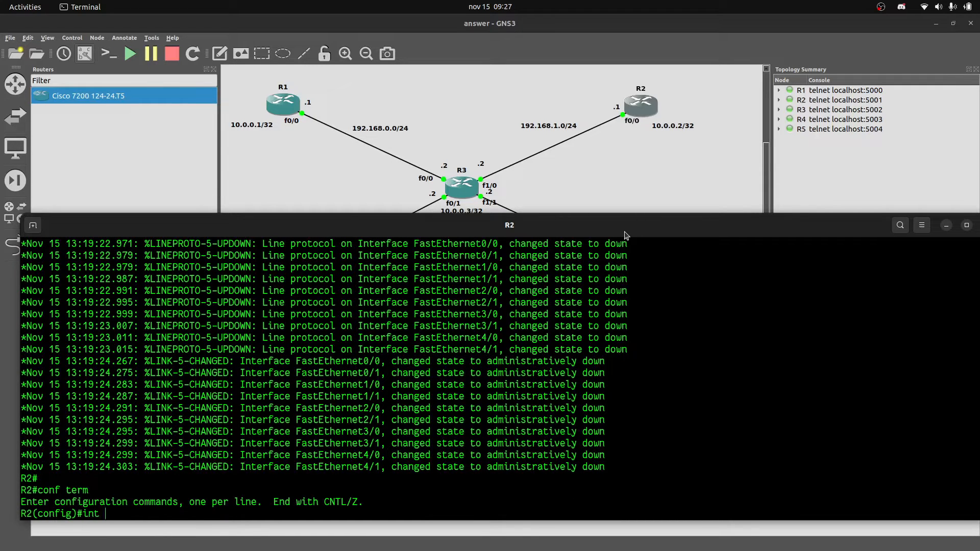
text(f0/0)
key(Return)
text(ip address)
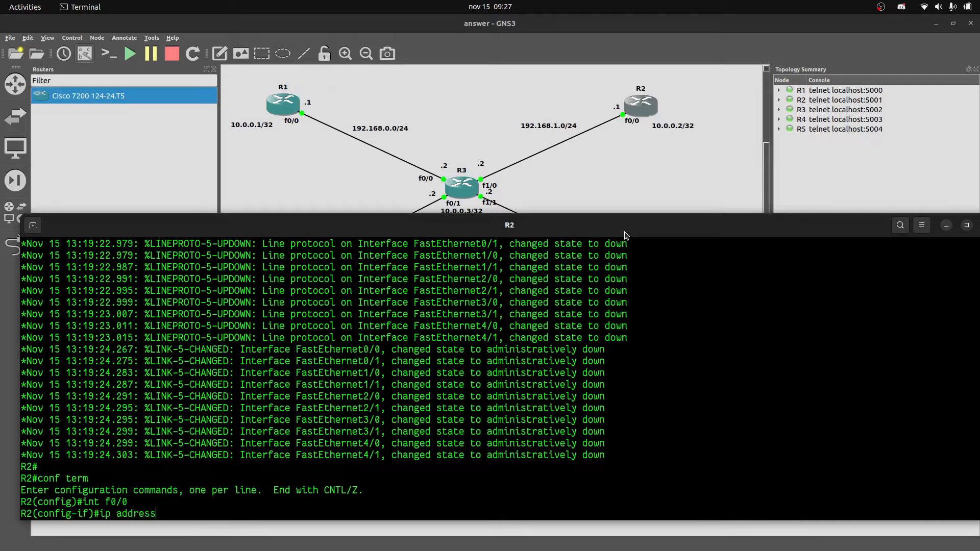
text( 192.168.1.1 255.255.255.0)
key(Return)
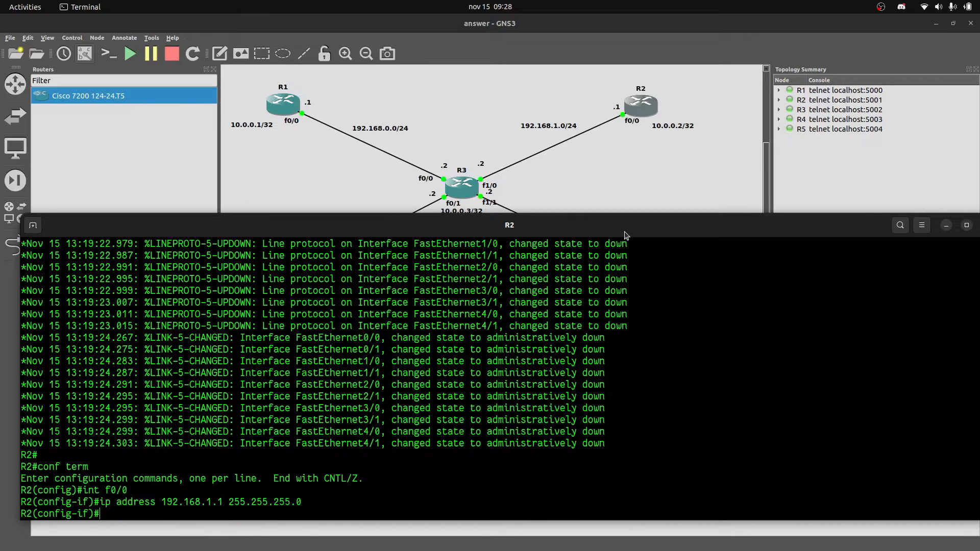
text(no shut)
key(Return)
Configure R2's lo0 interface with IP address 10.0.0.2, mask 255.255.255.255 and no shut, and leave configuration mode with end.
text(int lo0)
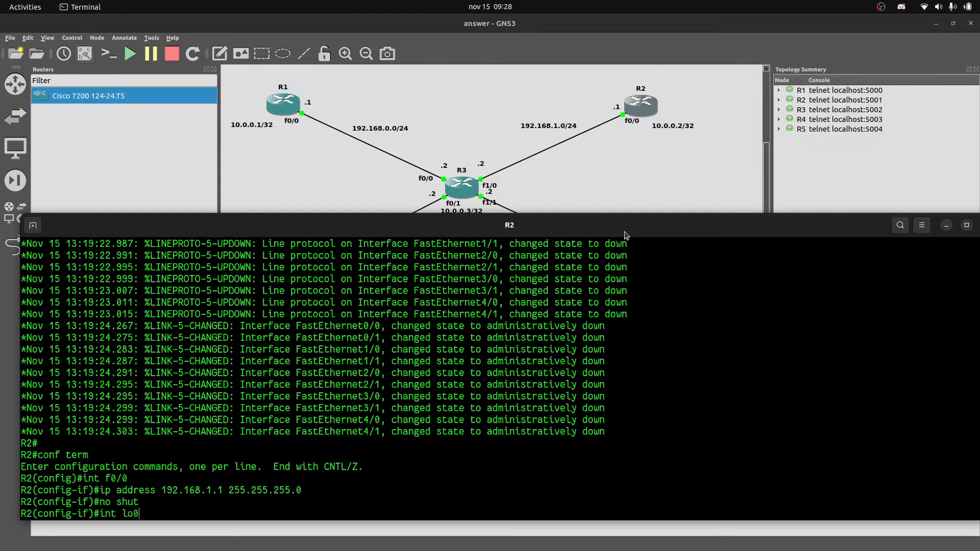
key(Return)
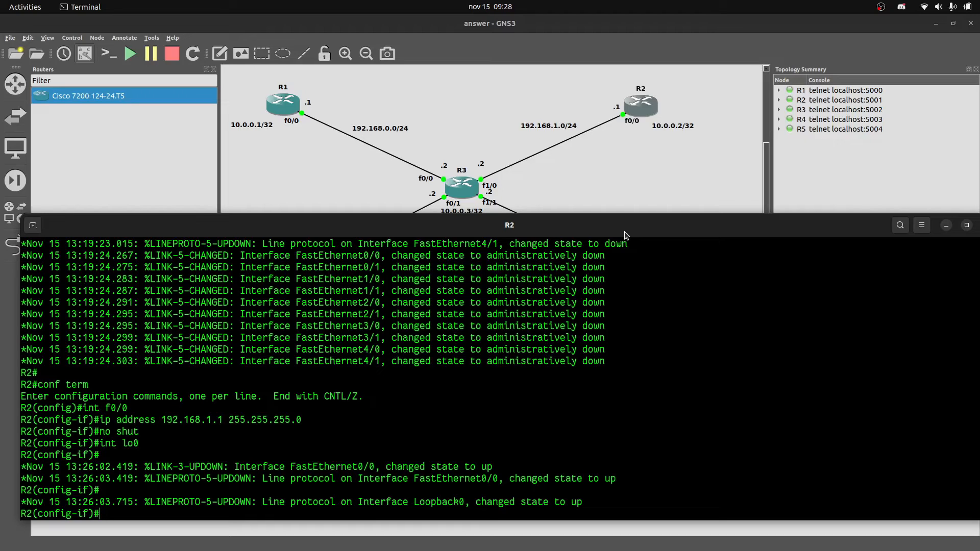
text(ip address 10.0.0.2 255.255.255.255)
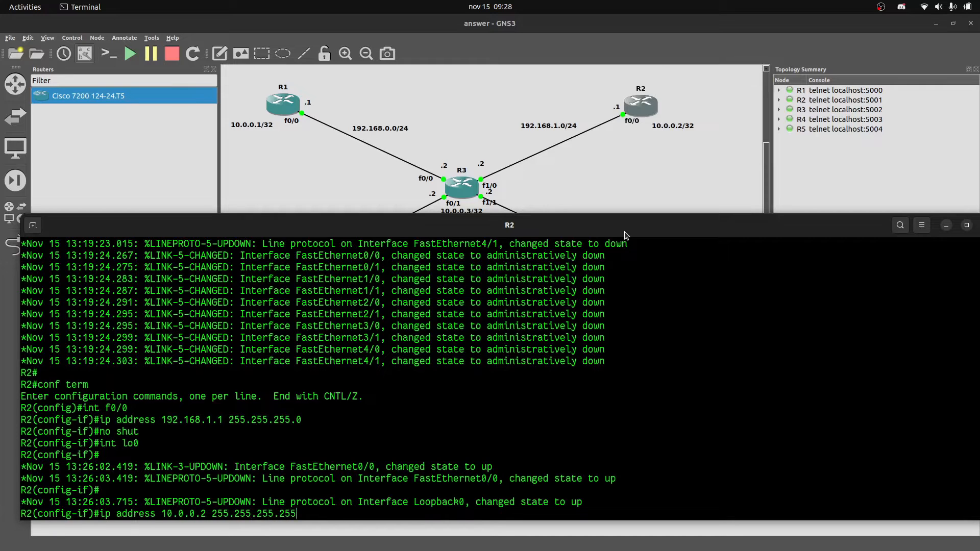
key(Return)
text(no shut)
key(Return)
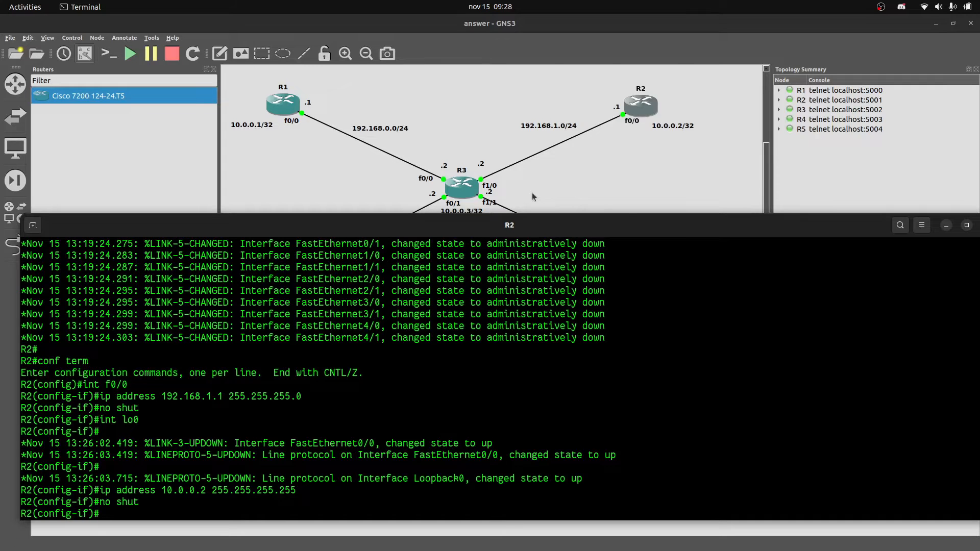
scroll(598, 183, down, 1)
drag(674, 219, 674, 250)
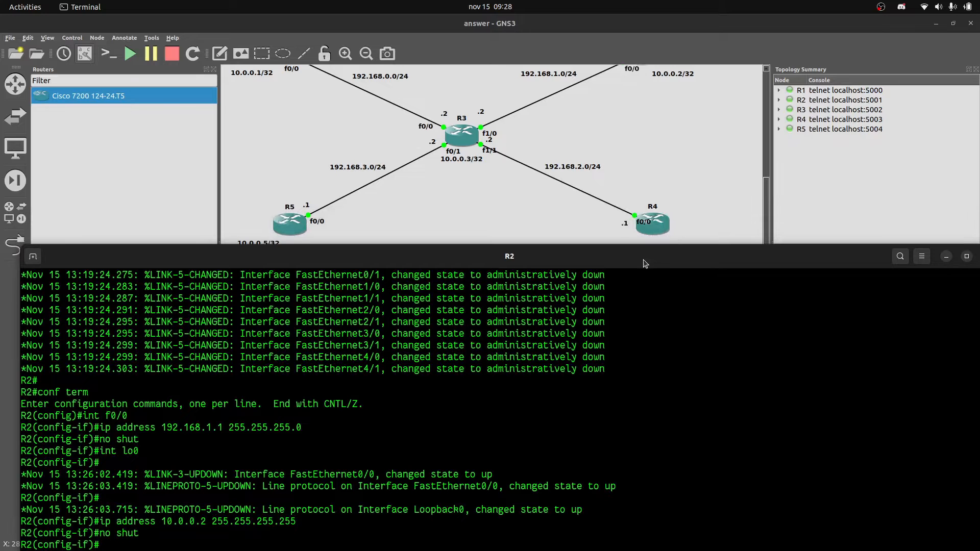
text(show)
key(BackSpace)
key(BackSpace)
key(BackSpace)
key(BackSpace)
text(end)
key(Return)
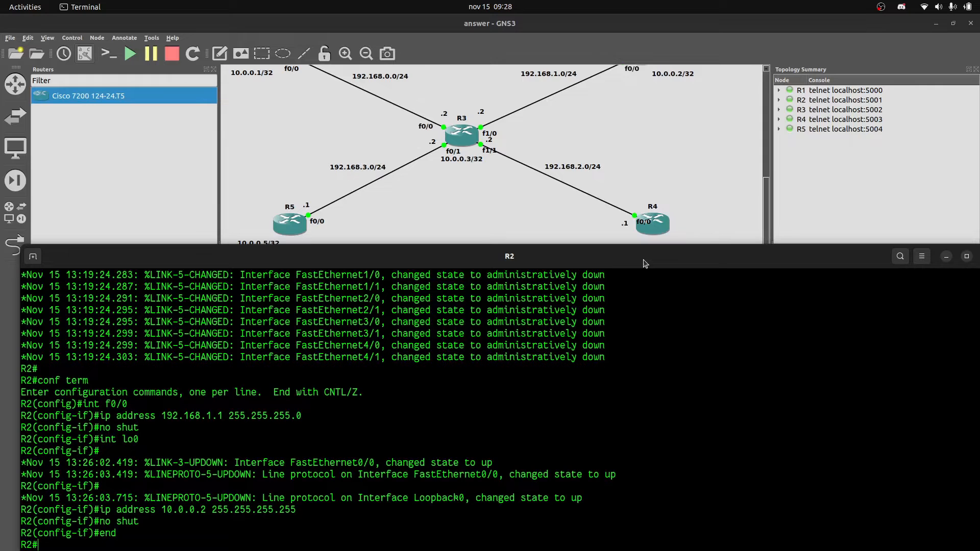
Run show ip int brief on R2, check the FastEthernet0/0 address, and close R2's console.
drag(645, 263, 649, 180)
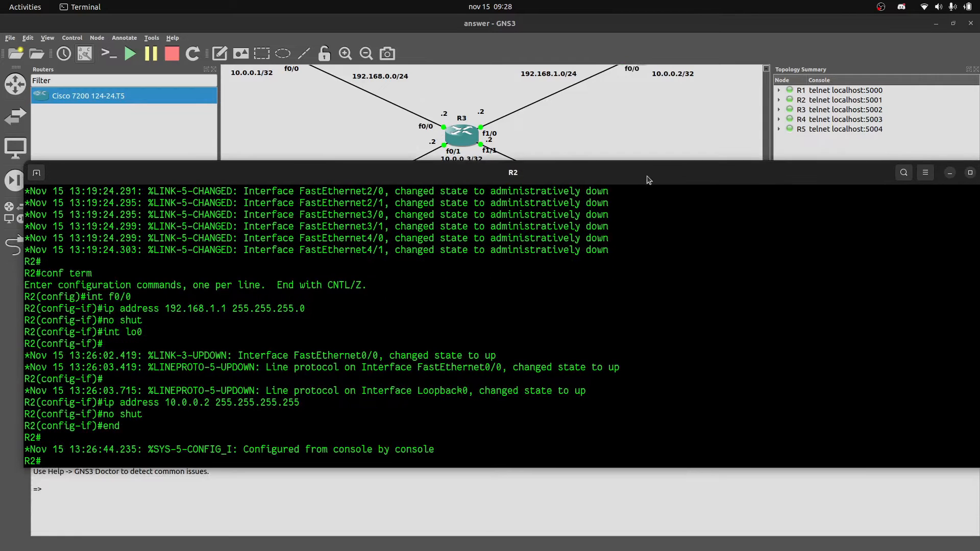
text(show ip)
key(Tab)
text(in)
key(Tab)
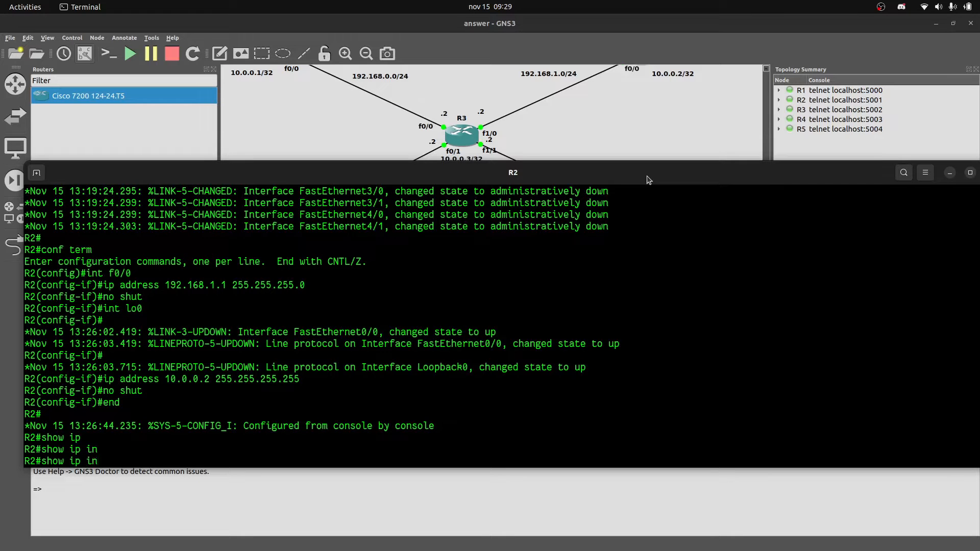
text(t bri)
key(Tab)
key(Return)
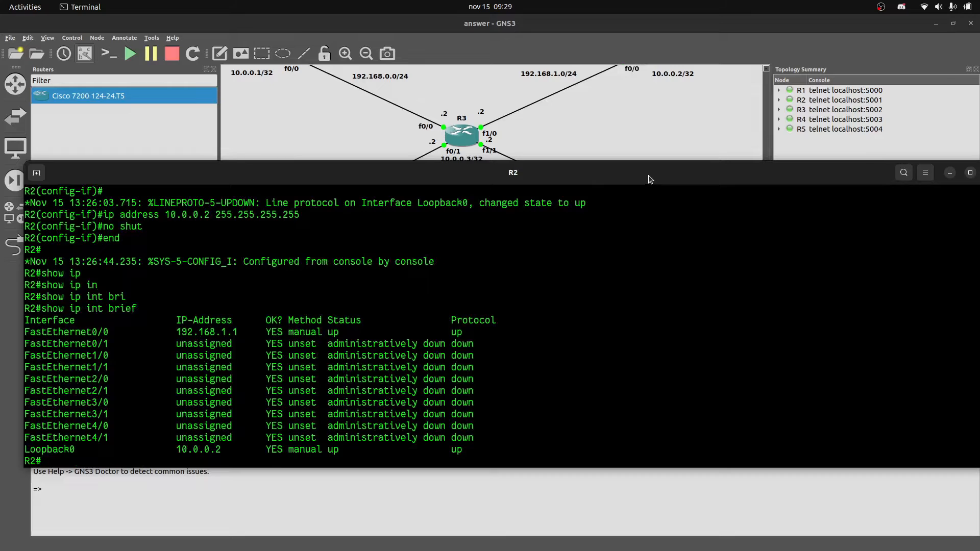
drag(199, 332, 260, 332)
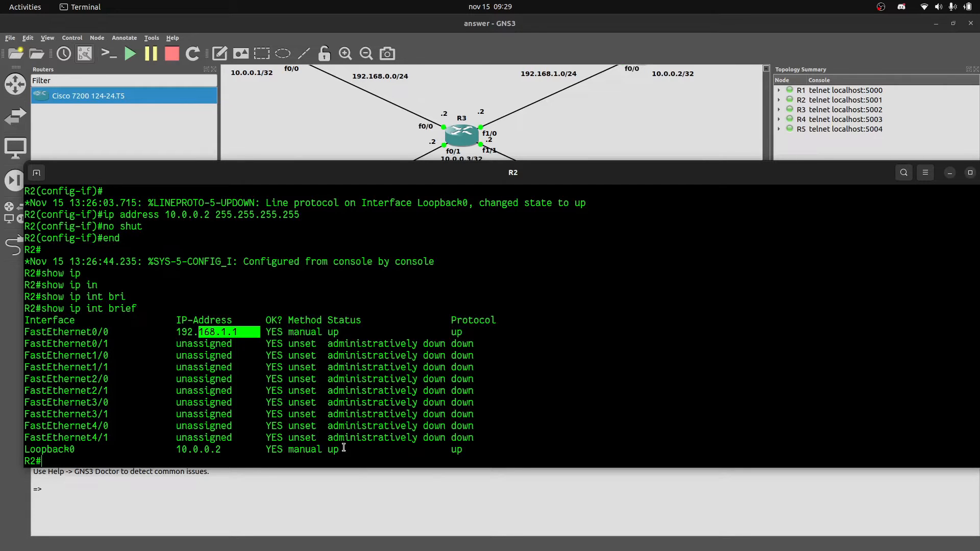
drag(872, 176, 743, 177)
click(863, 174)
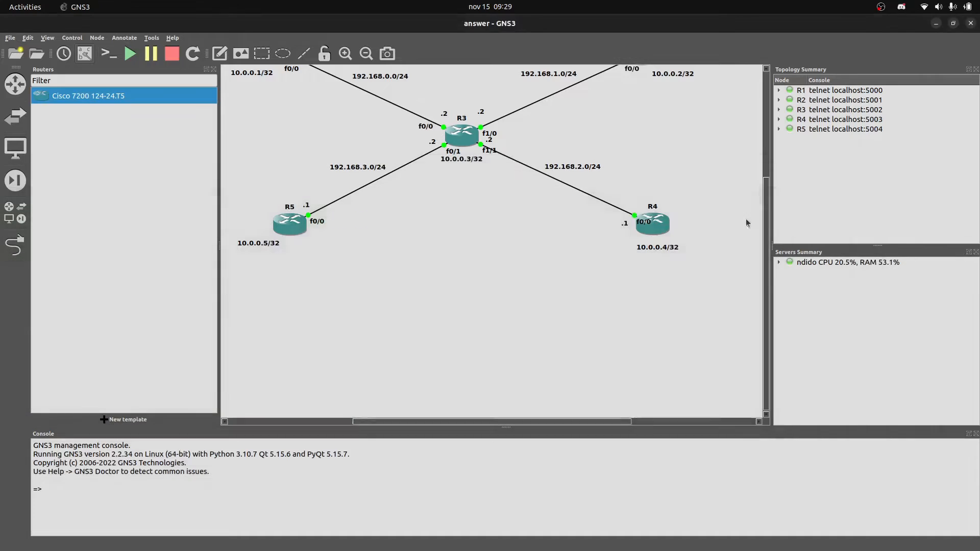
Open R4's console and enter global configuration mode with conf term.
double_click(659, 226)
drag(576, 35, 600, 225)
drag(608, 144, 611, 186)
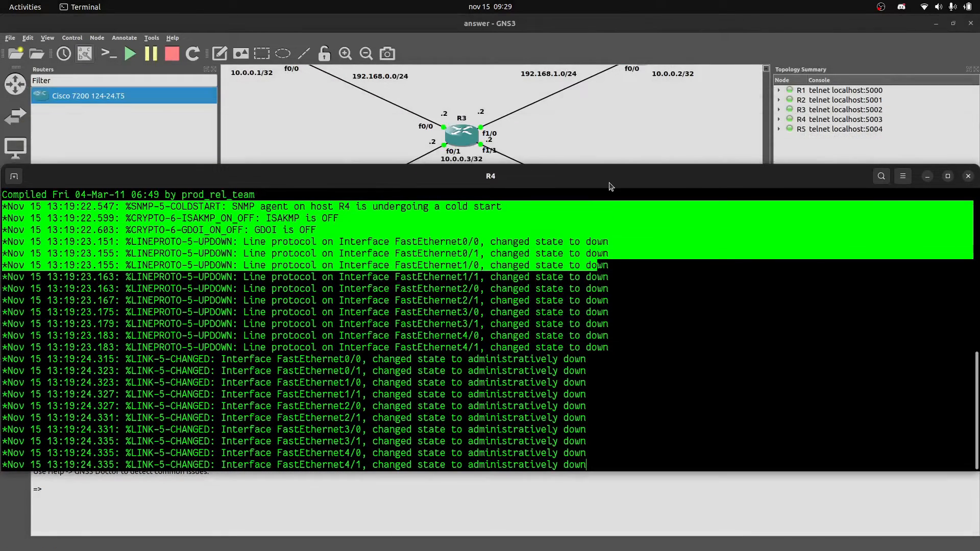
key(Return)
text(conf term)
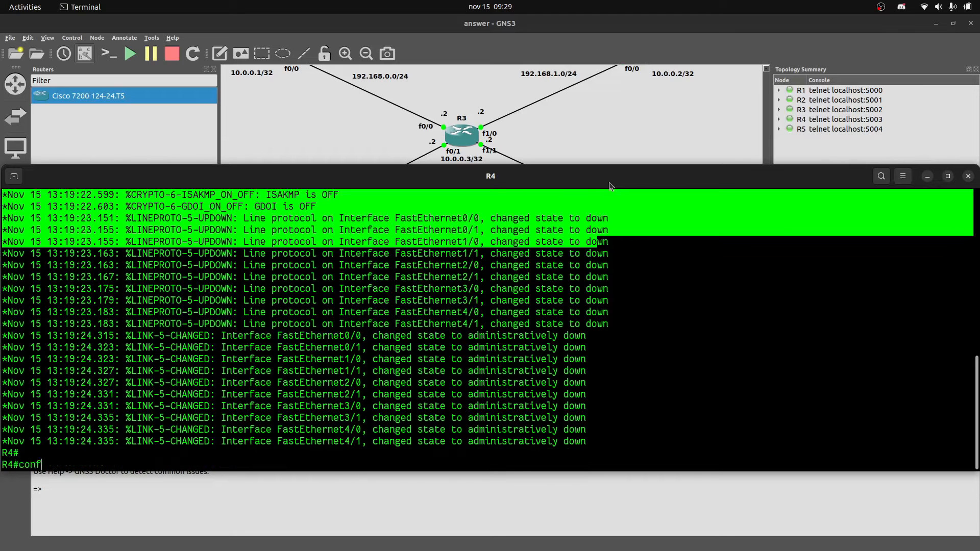
key(Return)
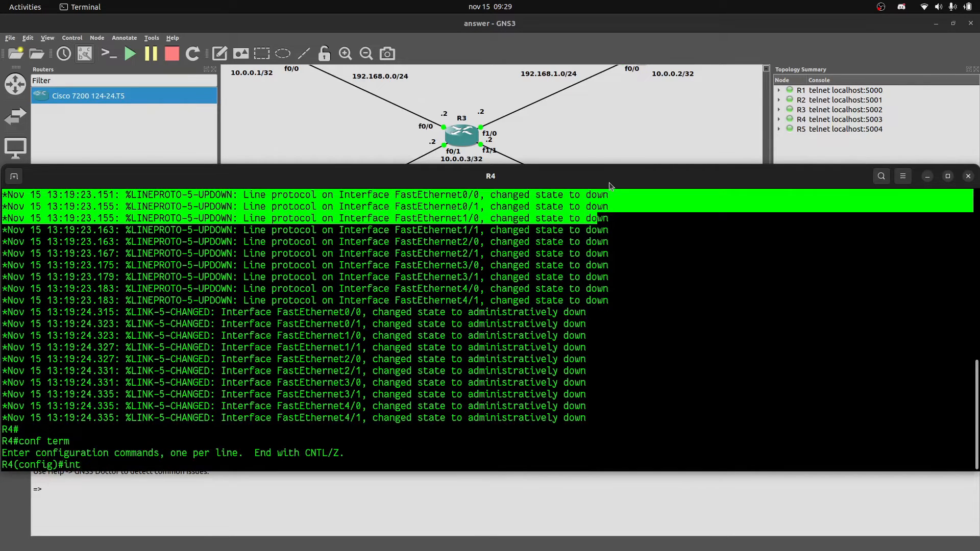
Move the f0/0 label off R4's icon in the topology and return to R4's console.
drag(608, 183, 646, 261)
drag(649, 223, 637, 205)
key(alt+Tab)
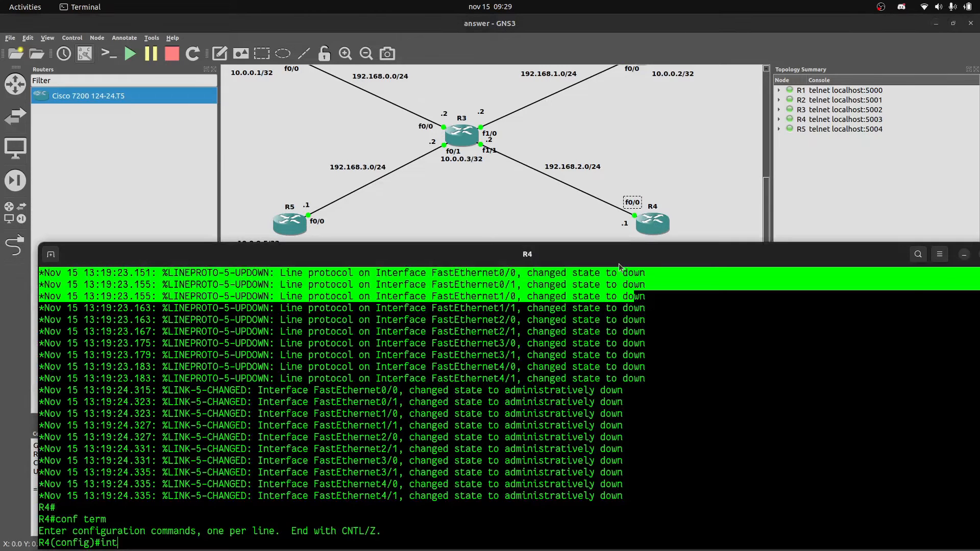
Configure R4's f0/0 interface with IP address 192.168.2.1, mask 255.255.255.0 and no shut.
text(f0/0)
key(Return)
text(ip )
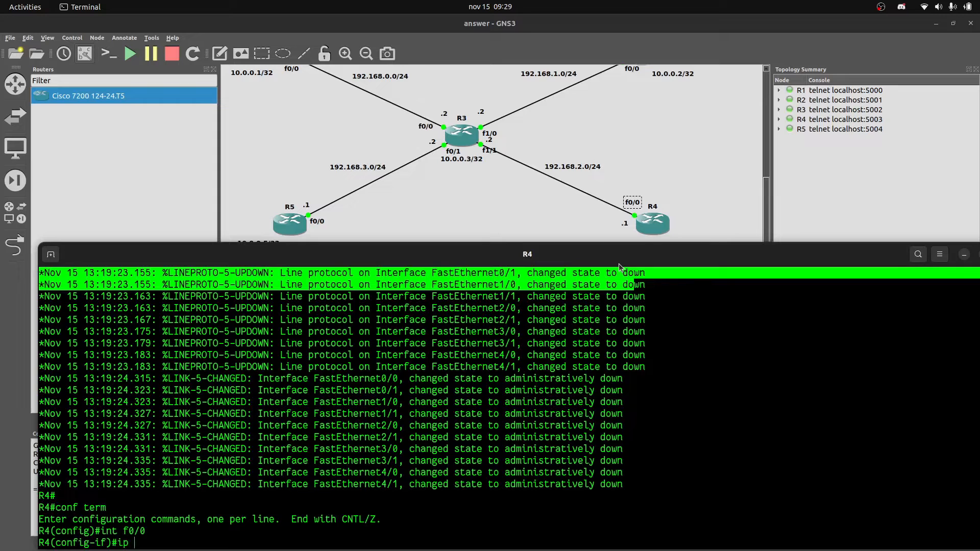
text(address 192.168.2.1 25)
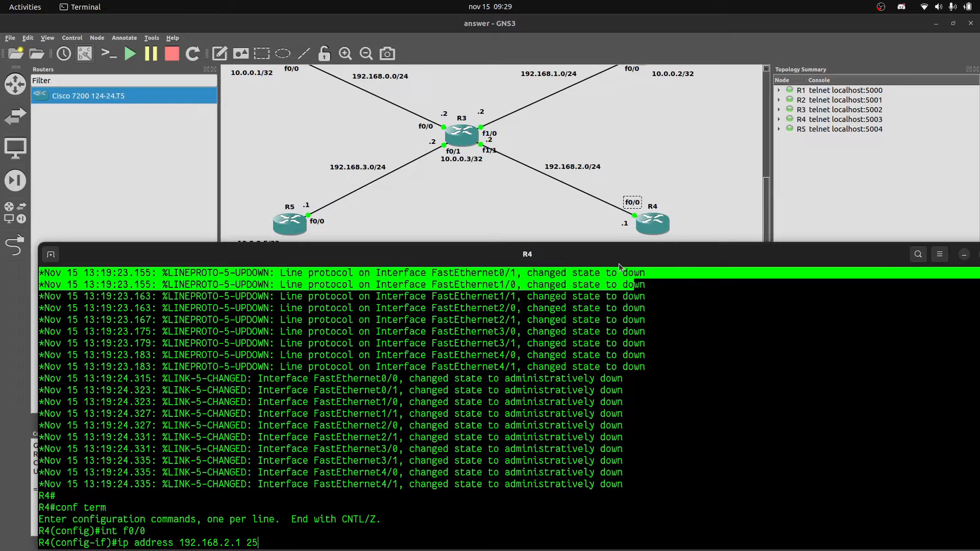
text(5.255.255.0)
key(Return)
text(no shut)
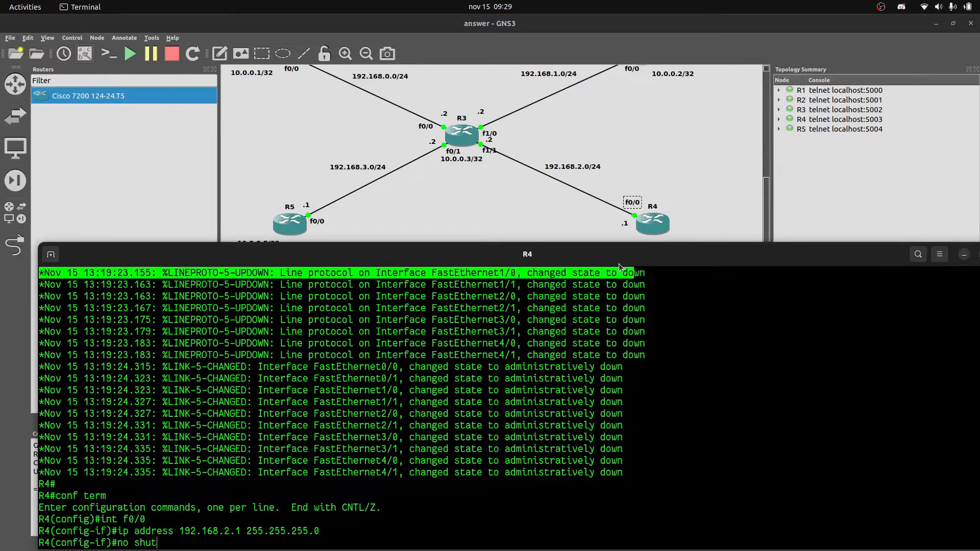
key(Return)
Configure R4's lo0 interface with IP address 10.0.0.4, mask 255.255.255.255 and no shut, and leave configuration mode with end.
text(int lo0)
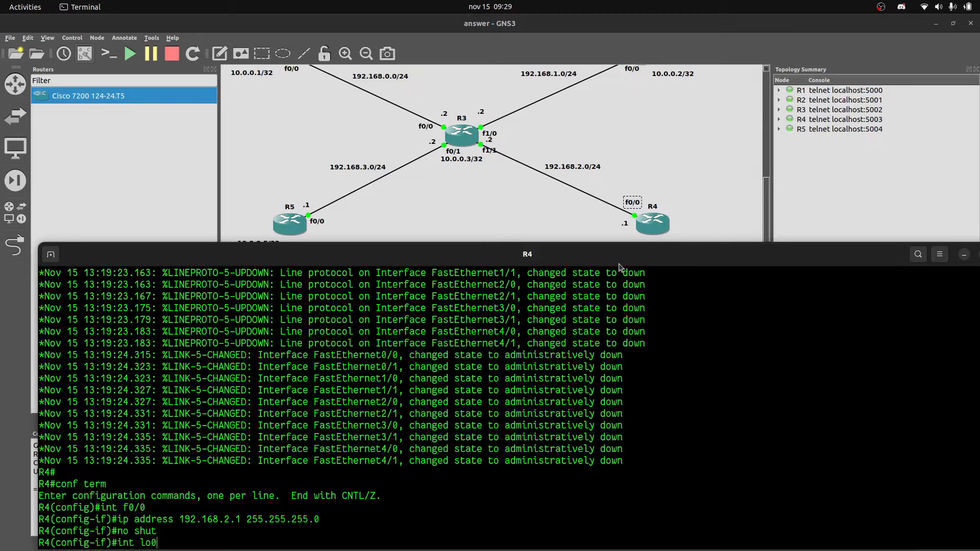
key(Return)
text(ig-if)#i)
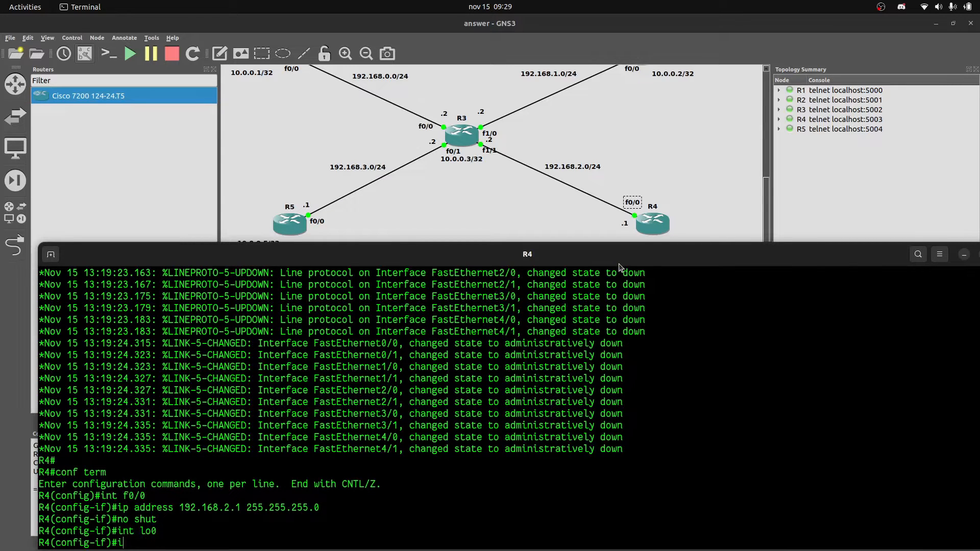
text(p address 192)
key(BackSpace)
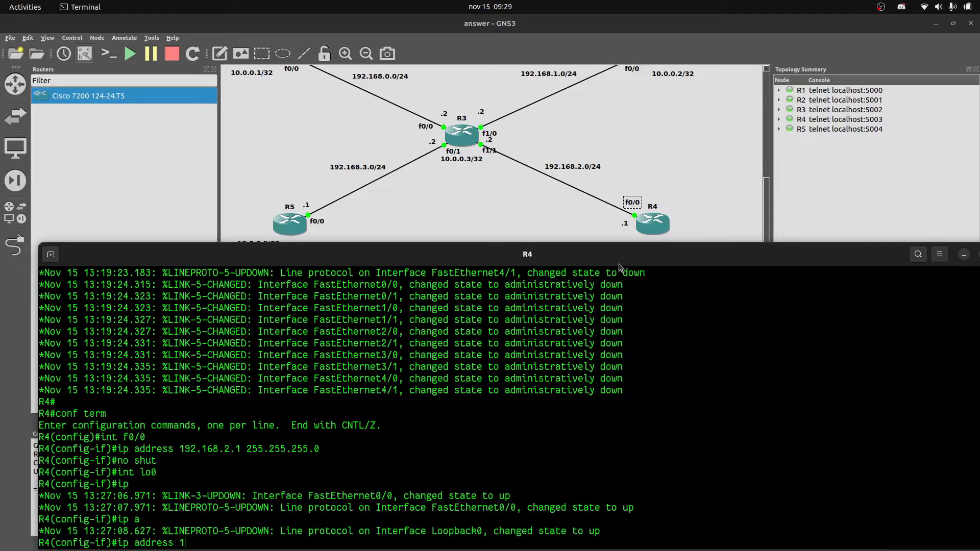
text(0.0.0.)
drag(638, 254, 637, 222)
text(4 255.2)
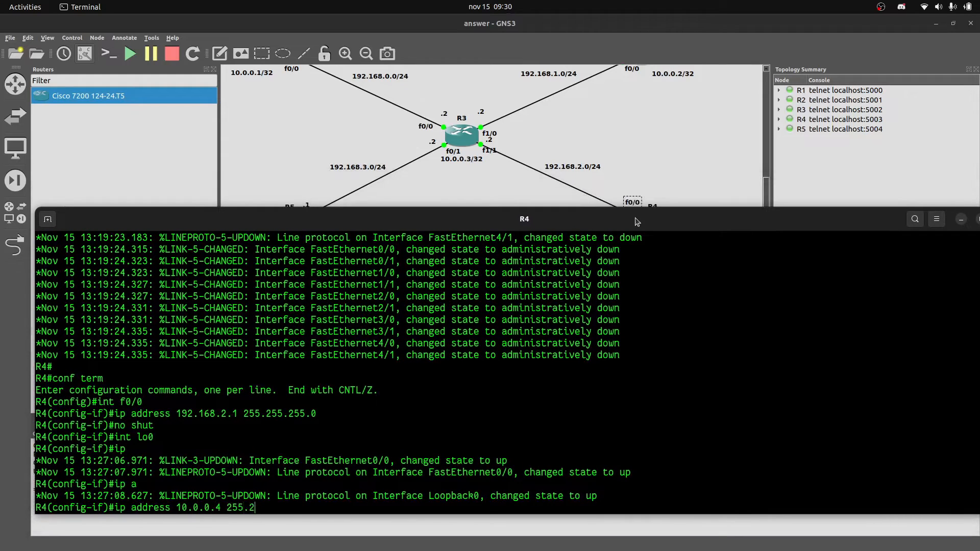
text(55.255.255)
key(Return)
text(no shut)
key(Return)
text(end)
key(Return)
Run show ip int brief on R4 to check its interface addresses, and close R4's console.
text(sho)
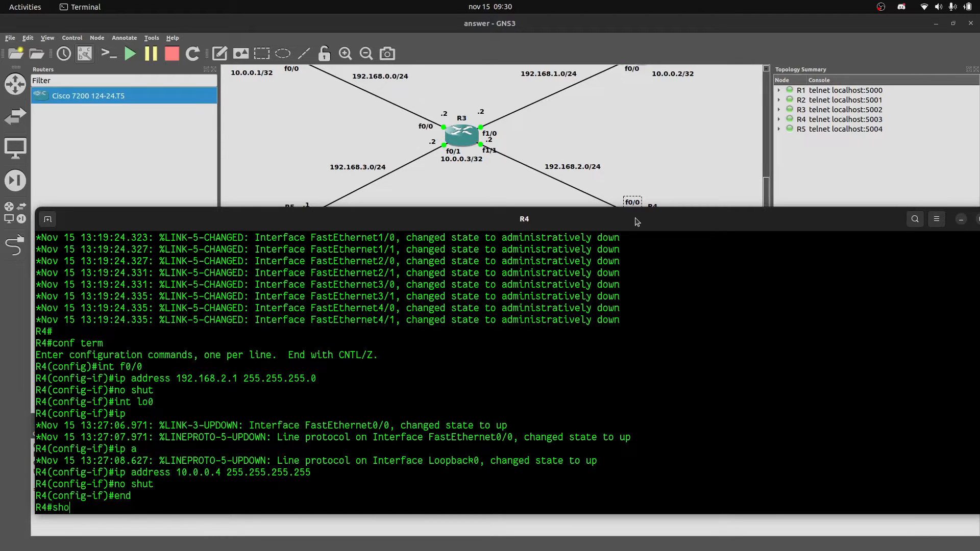
text(w ip int )
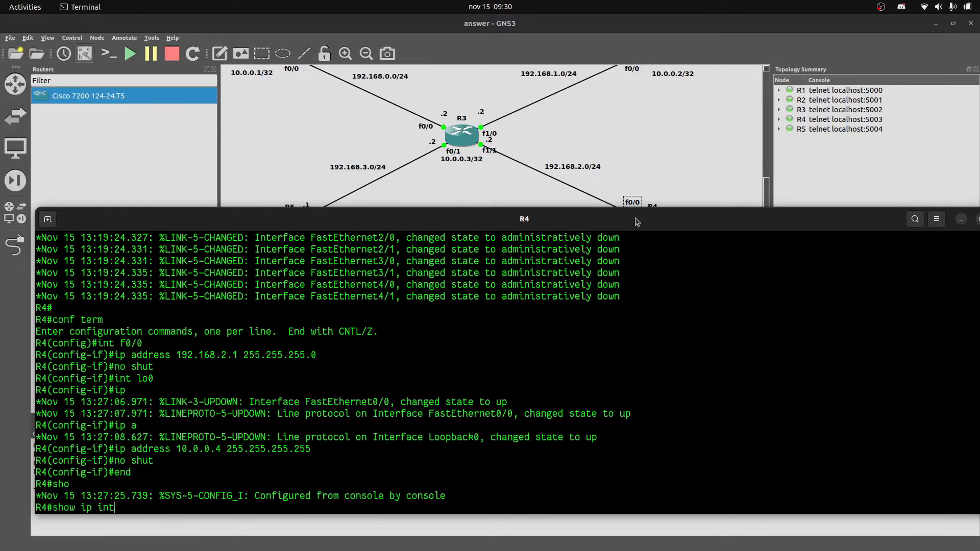
text(brief)
key(Return)
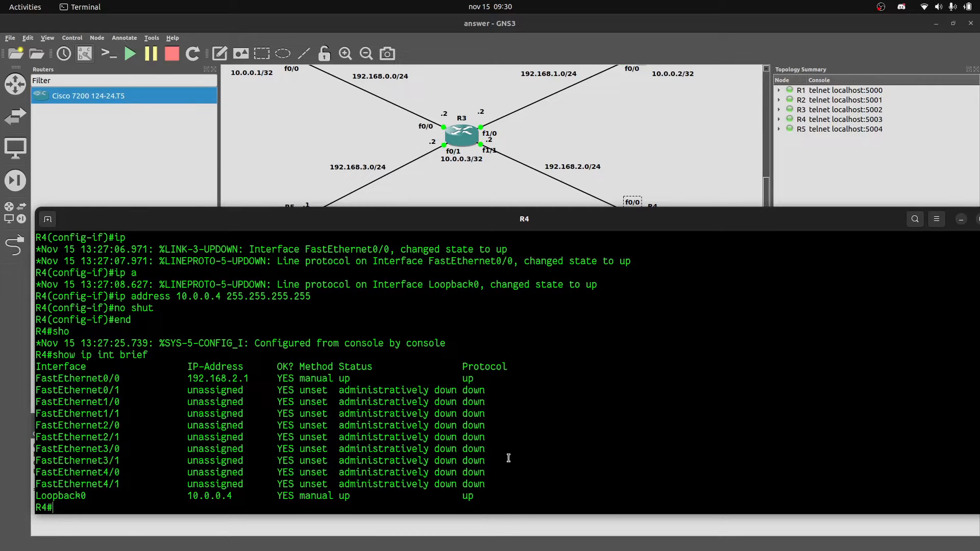
drag(849, 232, 738, 250)
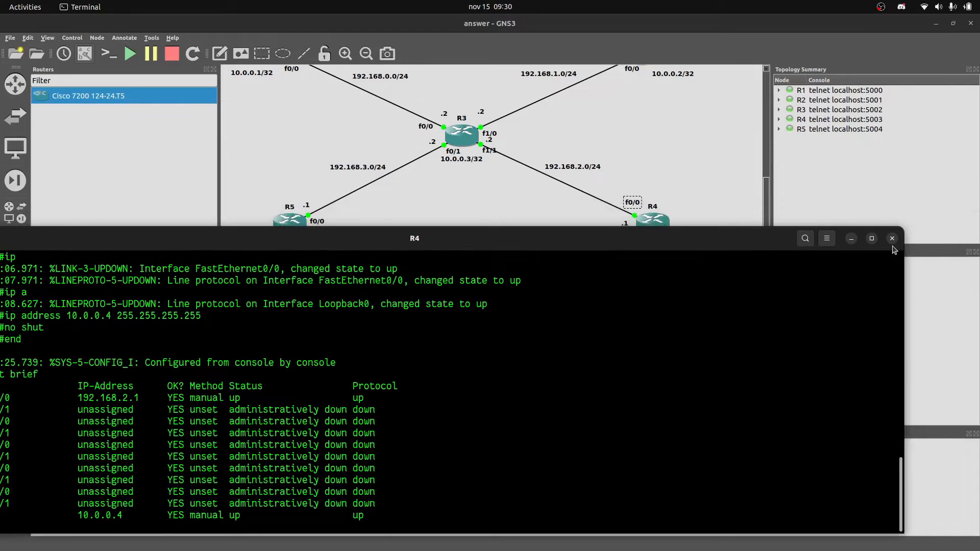
click(893, 241)
Open R5's console and enter global configuration mode with conf term.
double_click(289, 227)
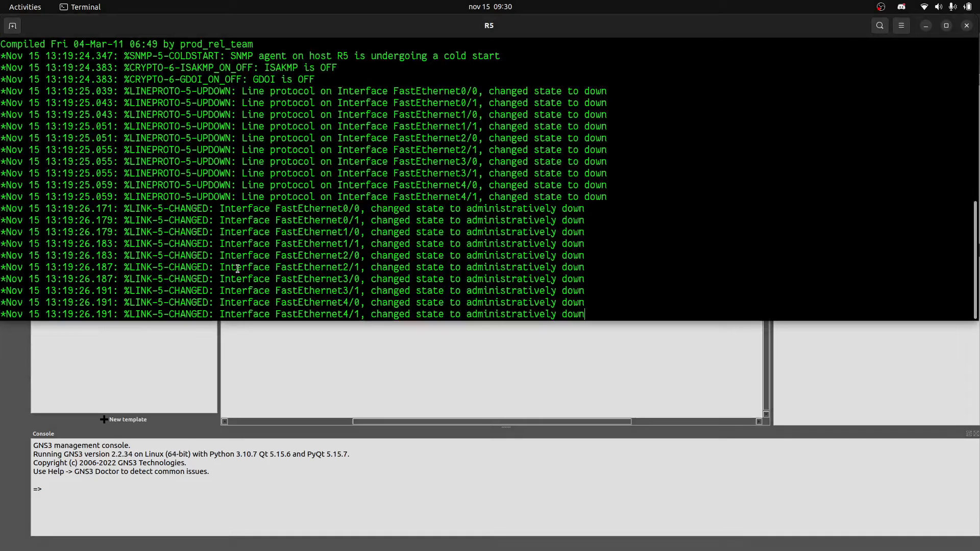
key(Return)
key(Return)
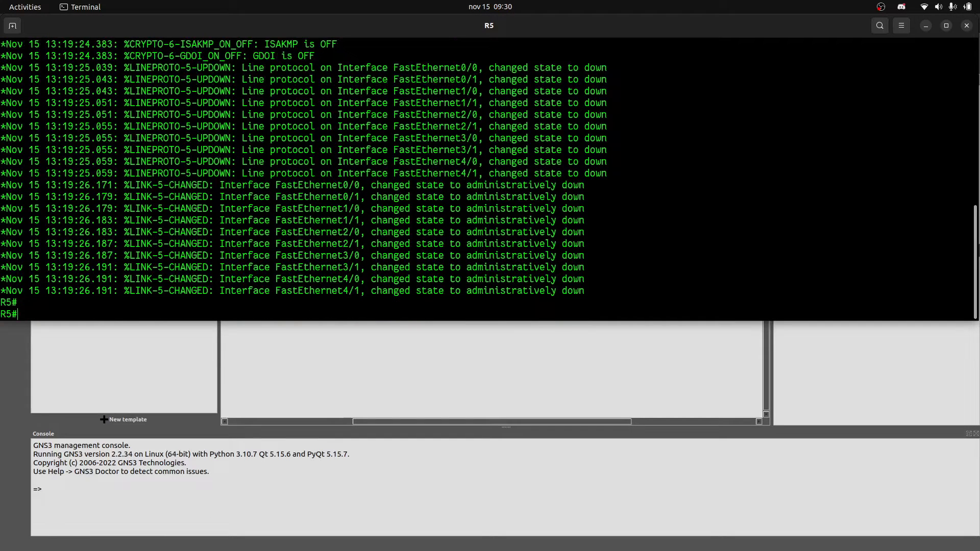
text(conf term)
key(Return)
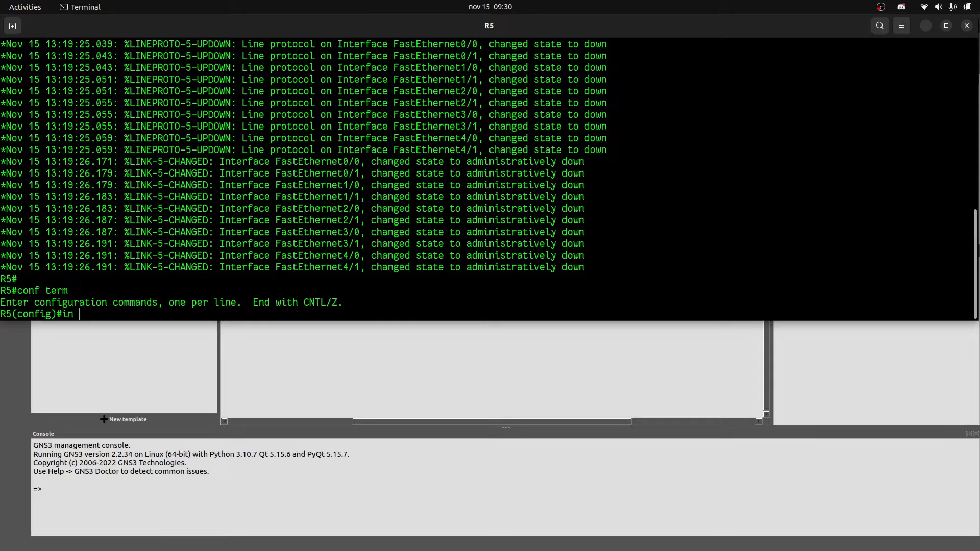
Uncover the topology and configure R5's f0/0 interface with IP address 192.168.3.1, mask 255.255.255.0 and no shut.
drag(300, 34, 325, 252)
text(in t)
key(BackSpace)
key(BackSpace)
text(t )
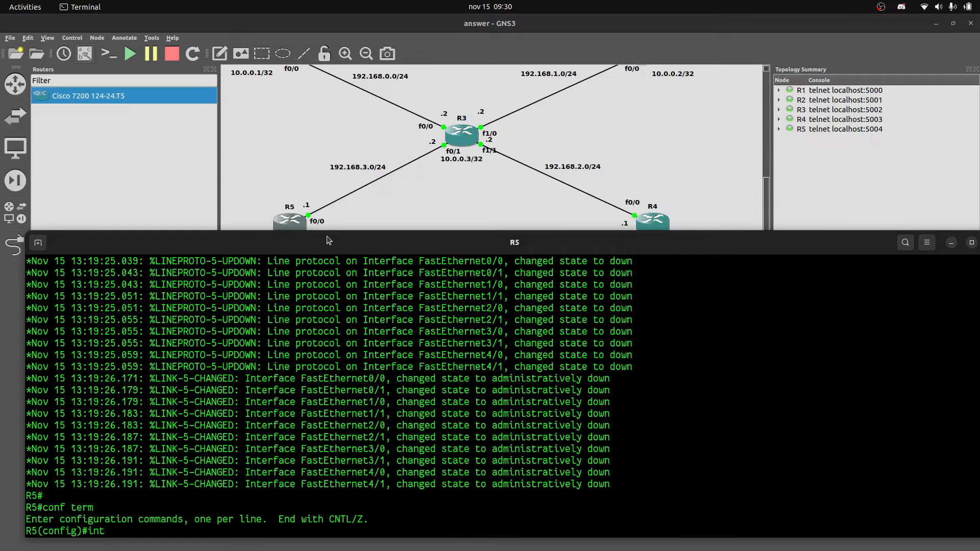
text(f0/0)
key(Return)
text(ip address 192.16)
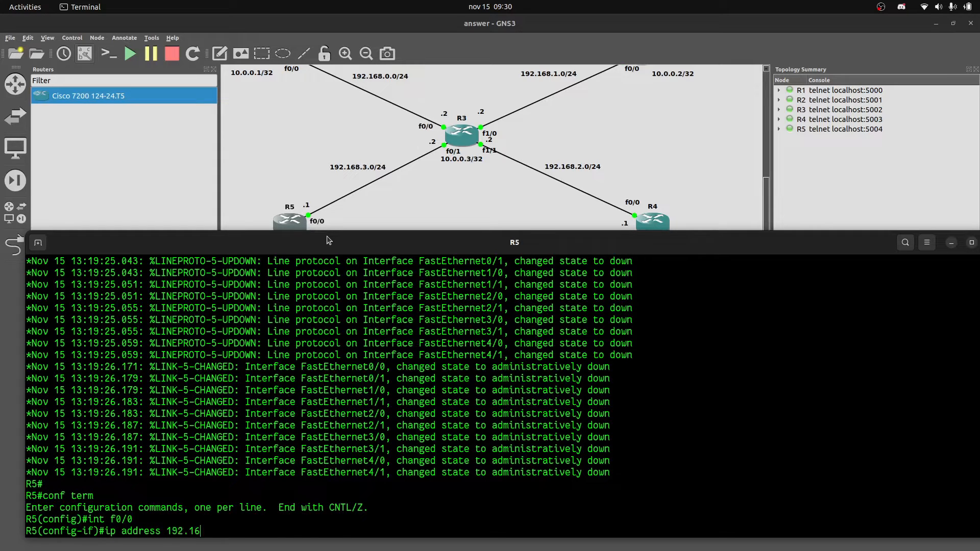
text(8.3.1 255.255.255.0)
key(Return)
text(no shut)
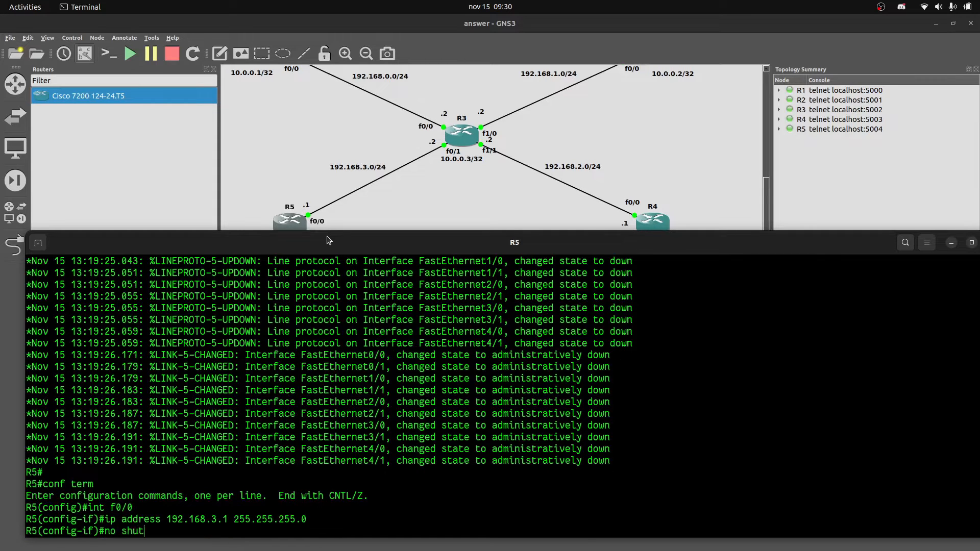
key(Return)
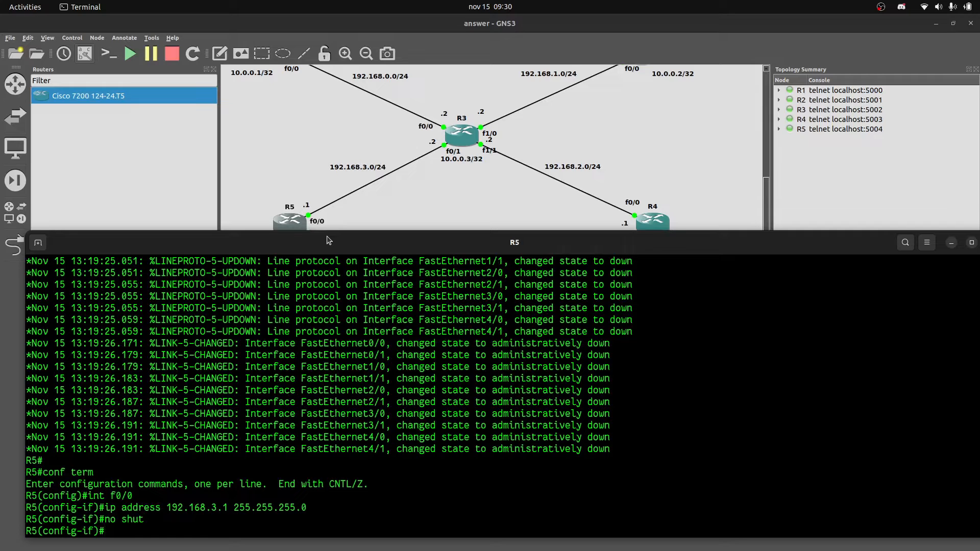
Configure R5's lo0 interface with IP address 10.0.0.5, mask 255.255.255.255 and no shut, and leave configuration mode with end.
text(int lo0)
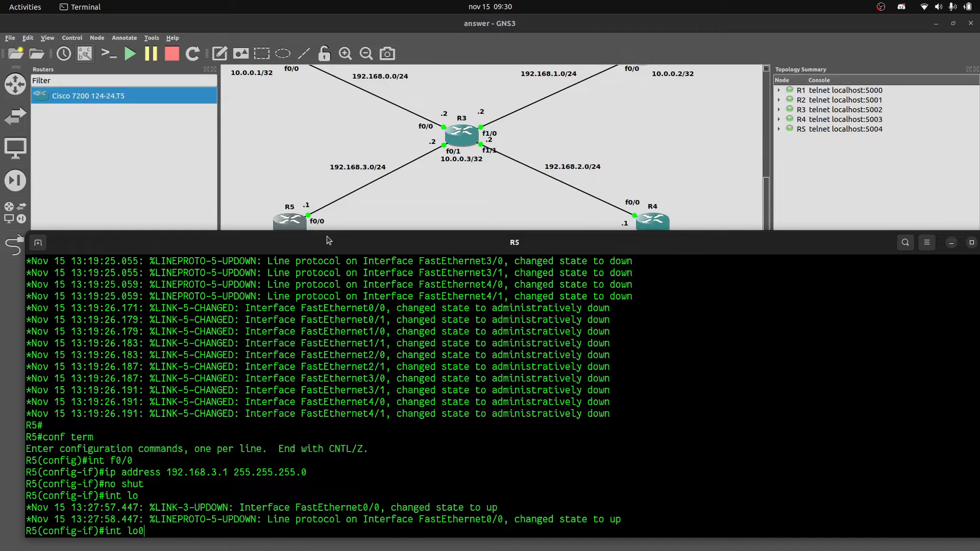
key(Return)
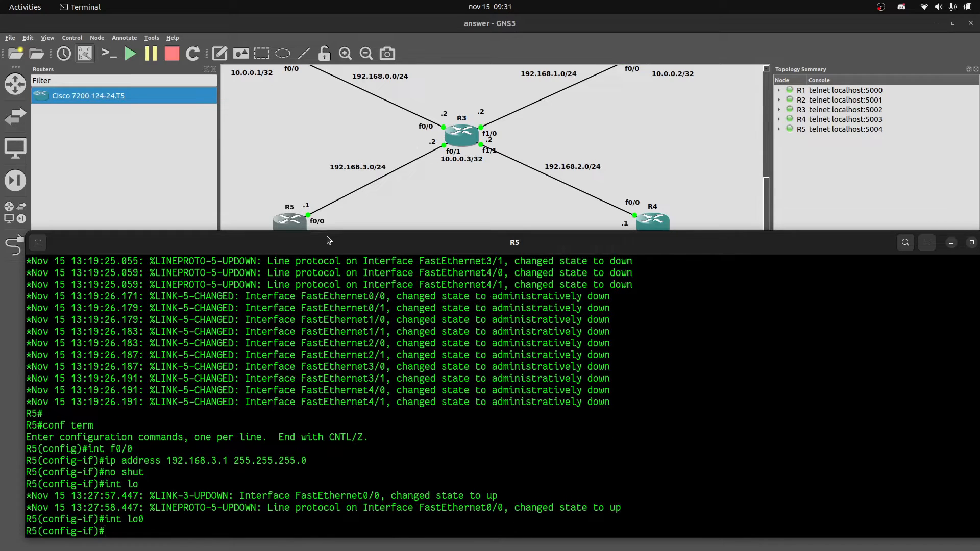
text(ip address)
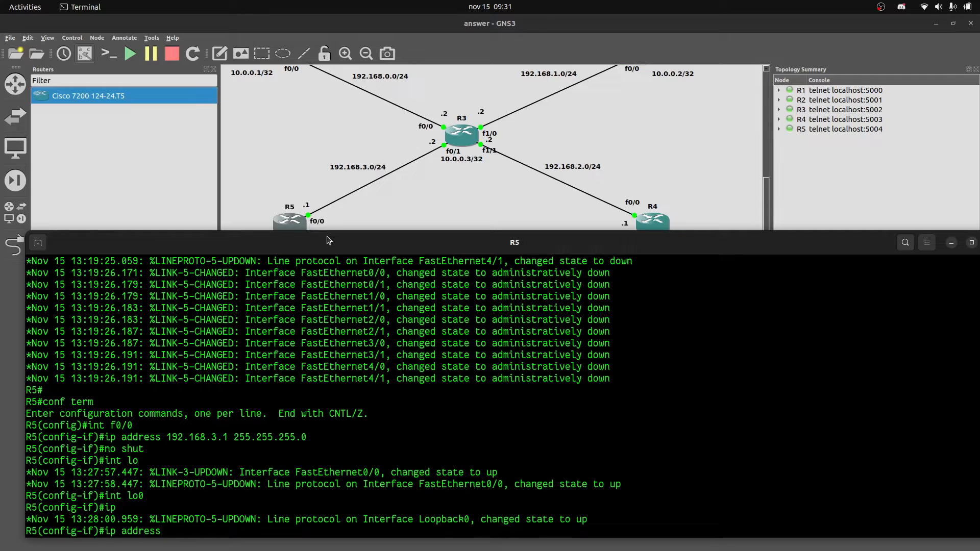
drag(418, 240, 419, 187)
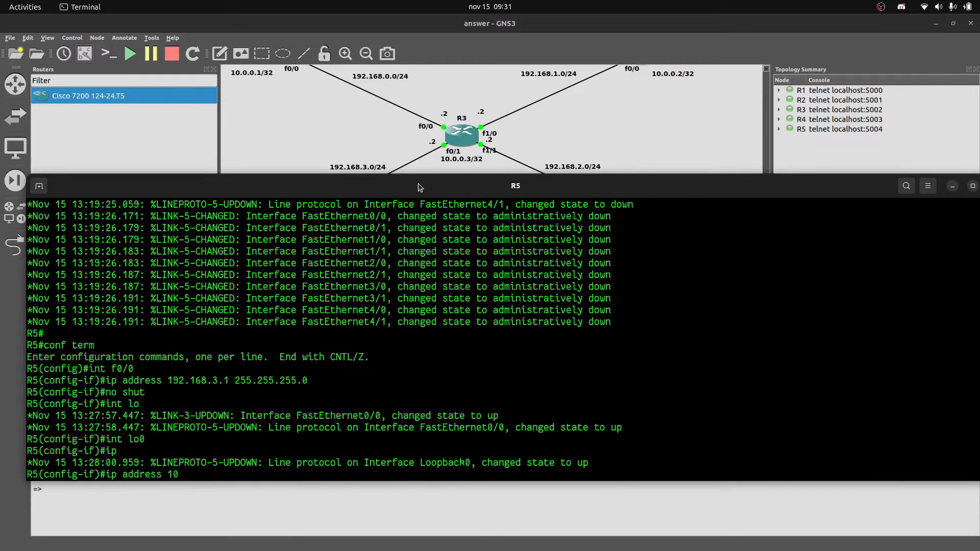
text(0.0.)
text(5 2)
text(55.255.255)
text(.22)
text(55)
key(Return)
text(no s)
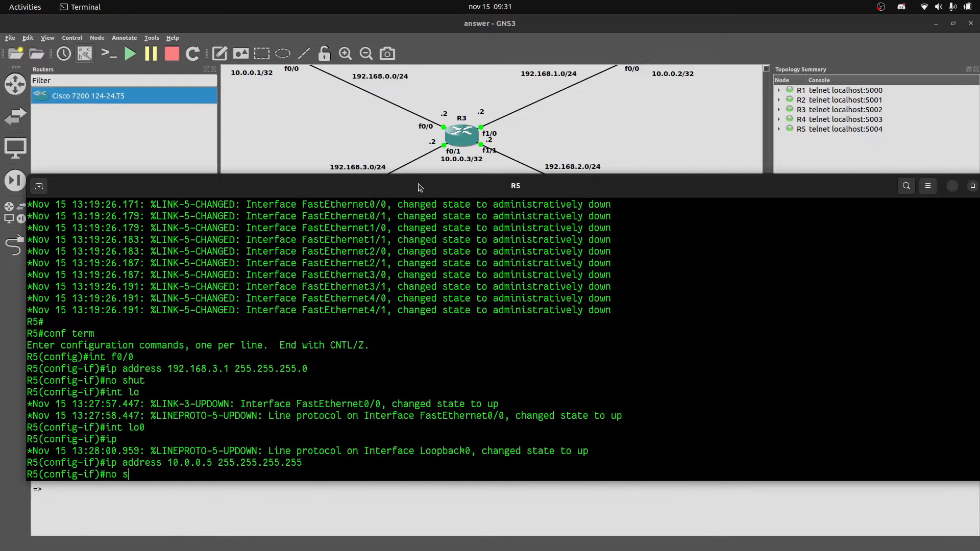
text(hut)
key(Return)
text(end)
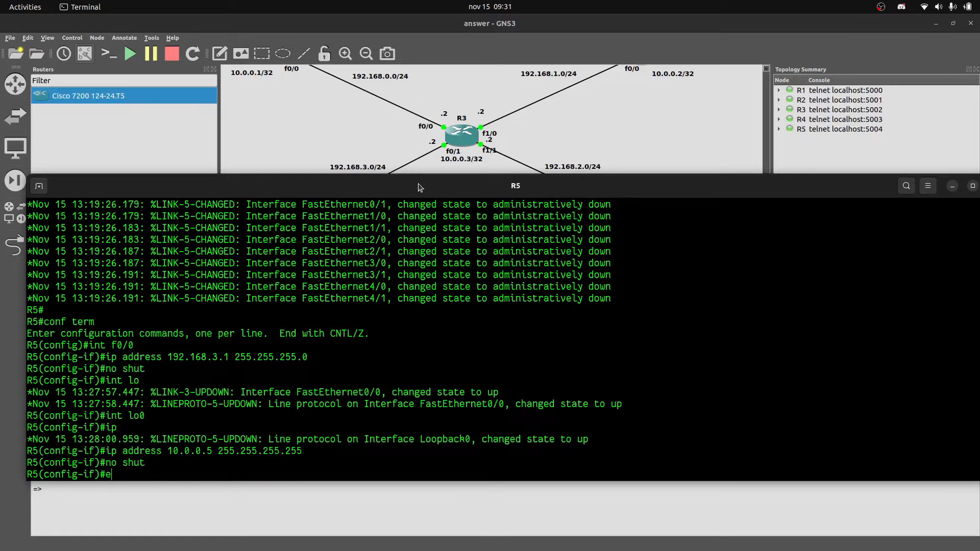
key(Return)
Run show ip int brief on R5 to check its FastEthernet0/0 and Loopback0 addresses.
text(show ip)
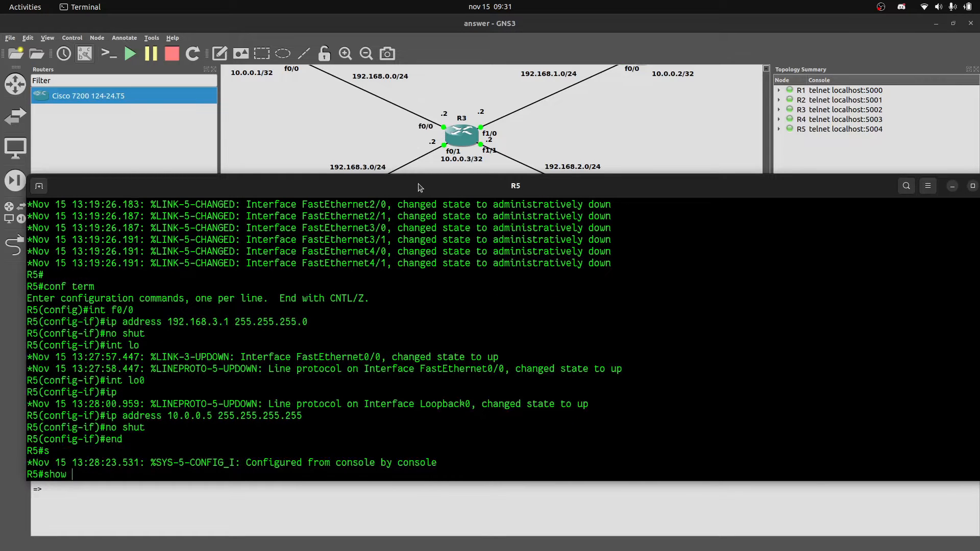
key(Tab)
text(in)
key(Tab)
text(t brie)
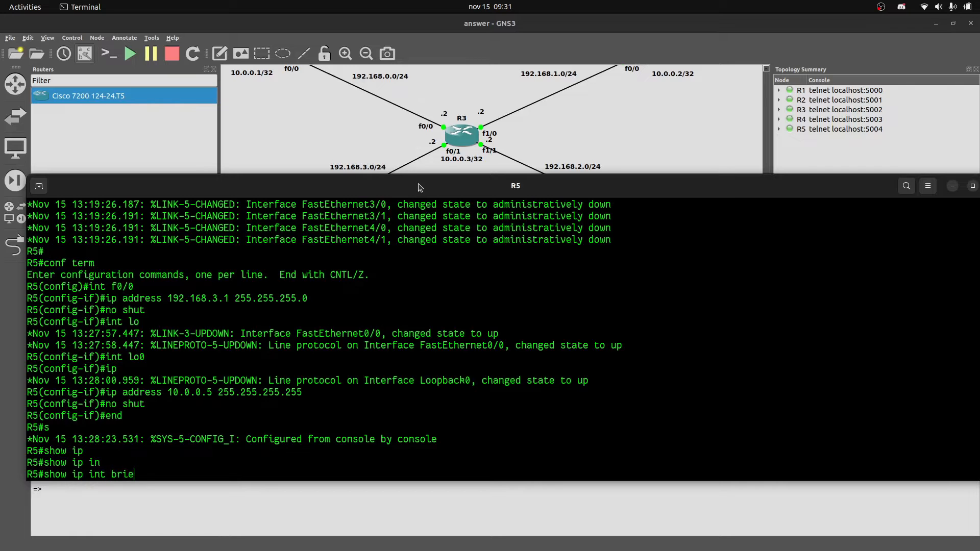
key(Tab)
key(Return)
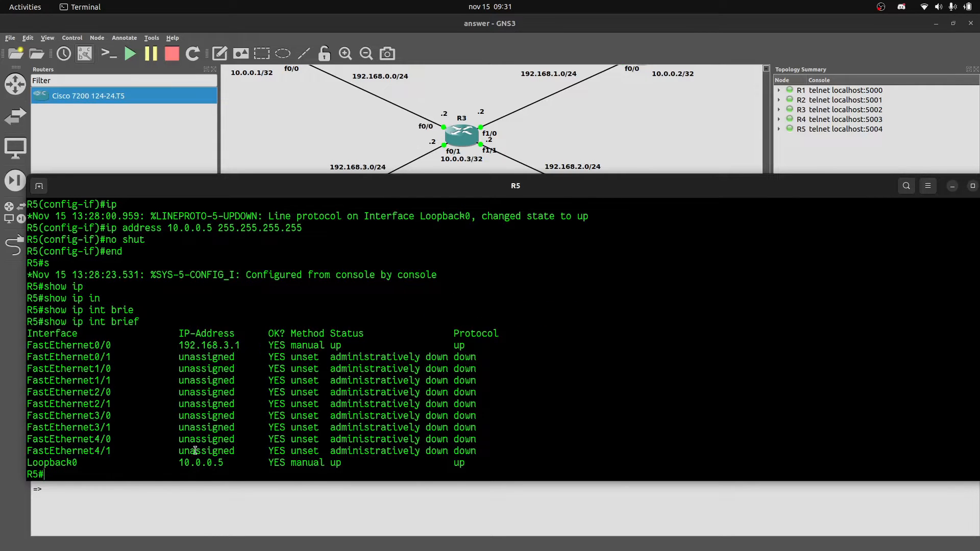
Move R5's console clear of the routers in the topology and ping R3's address 192.168.3.2 twice from R5.
drag(821, 190, 816, 227)
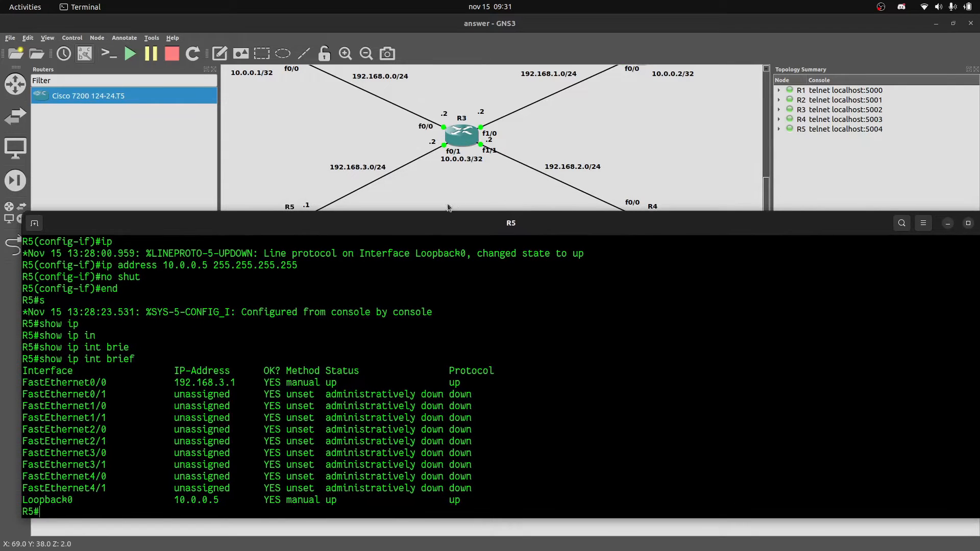
drag(327, 228, 345, 269)
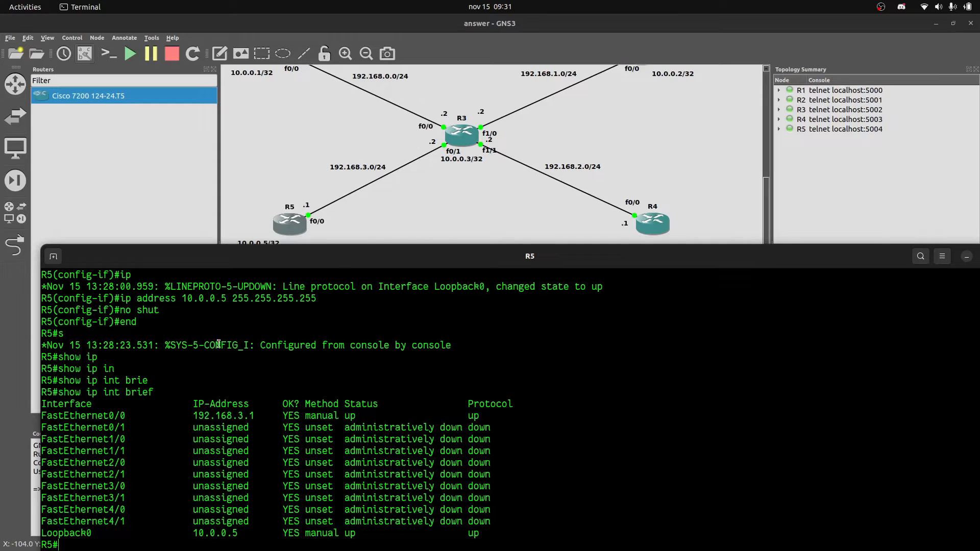
text(ping 192.168.3.2)
key(Return)
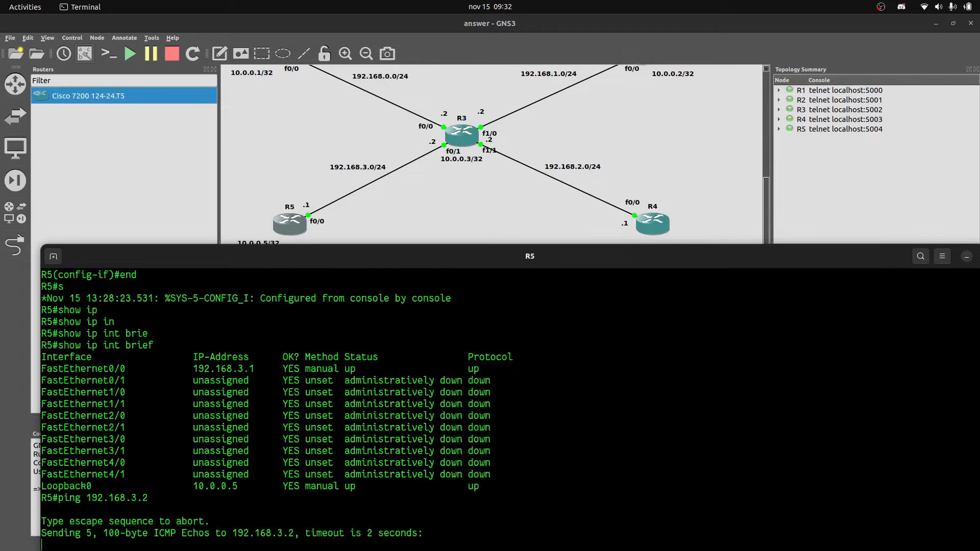
key(Up)
key(Return)
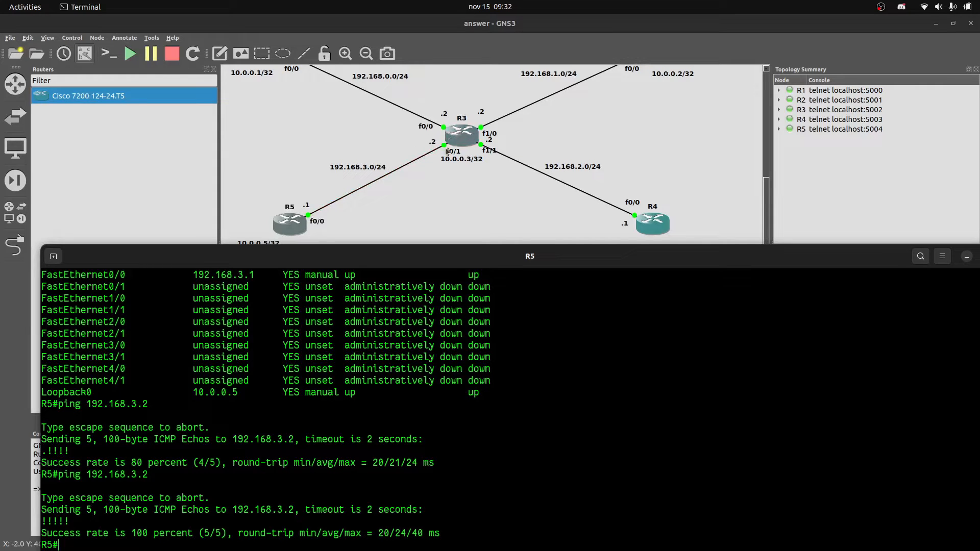
Ping R3's address 192.168.2.2 from R5's console, and close that console.
click(489, 152)
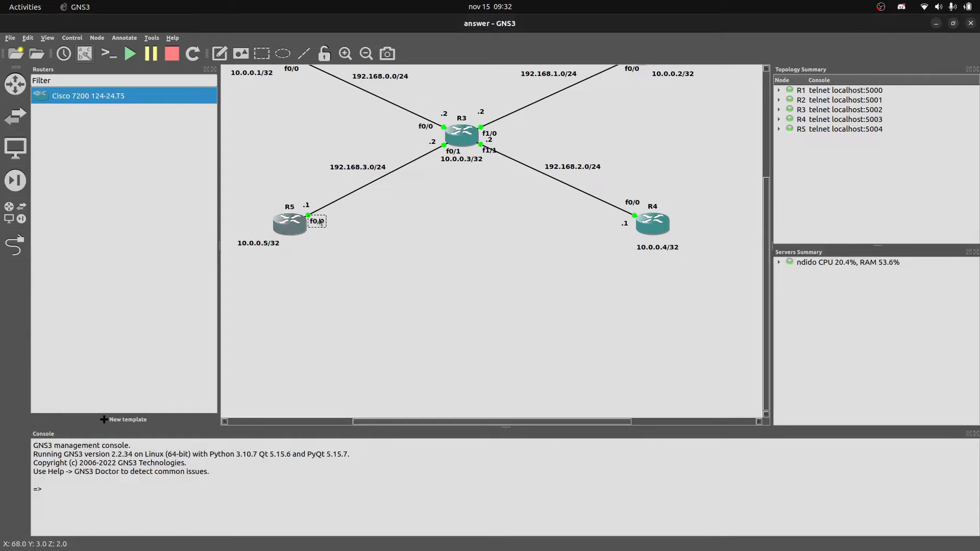
mouse_move(152, 549)
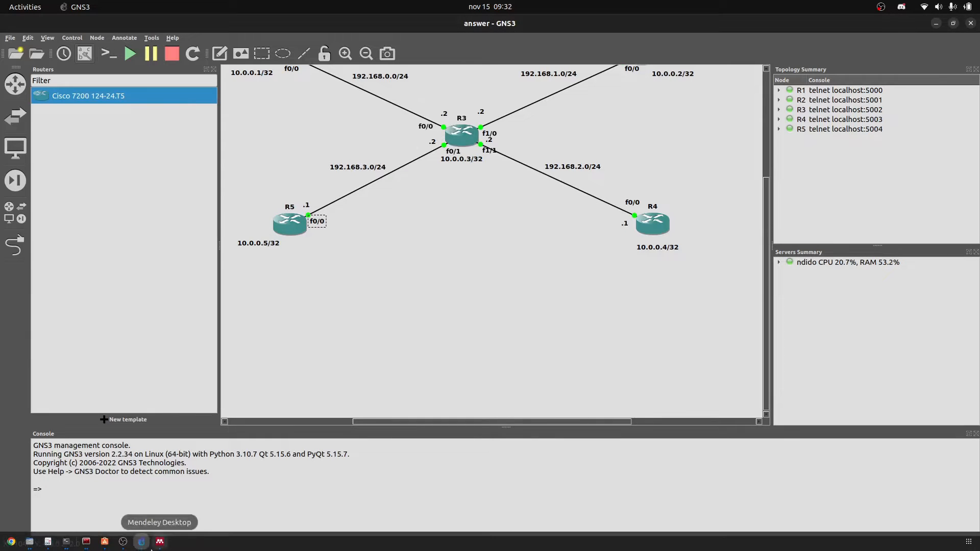
click(67, 542)
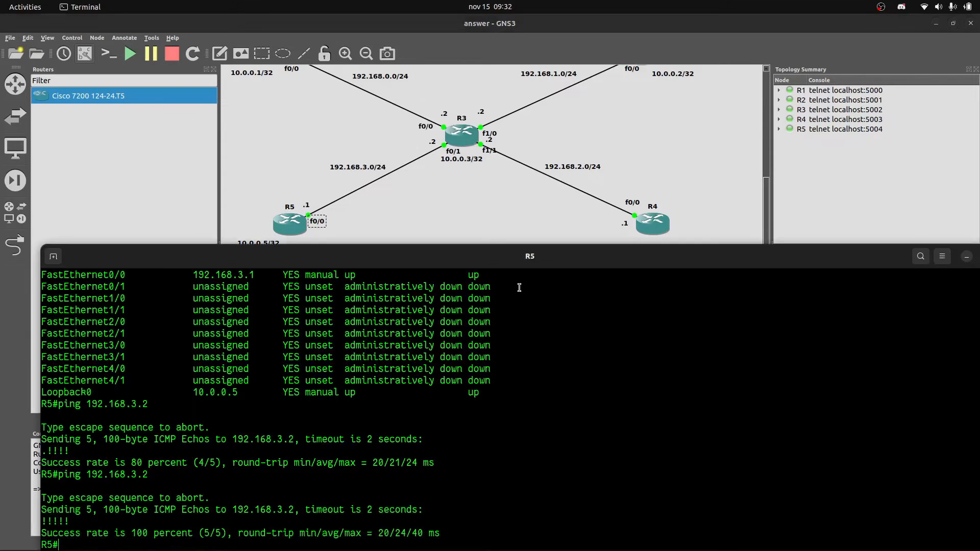
text(ping )
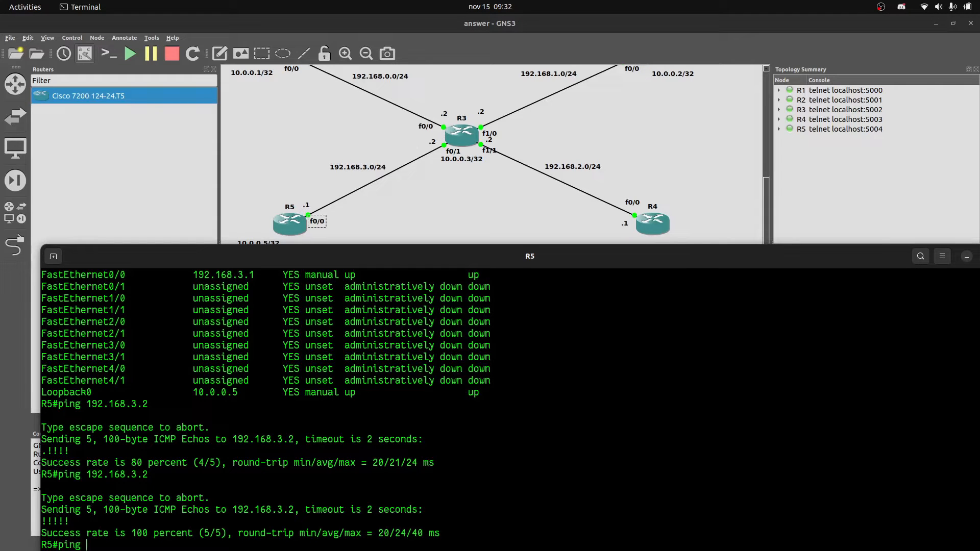
text(192.168.2.2)
key(Return)
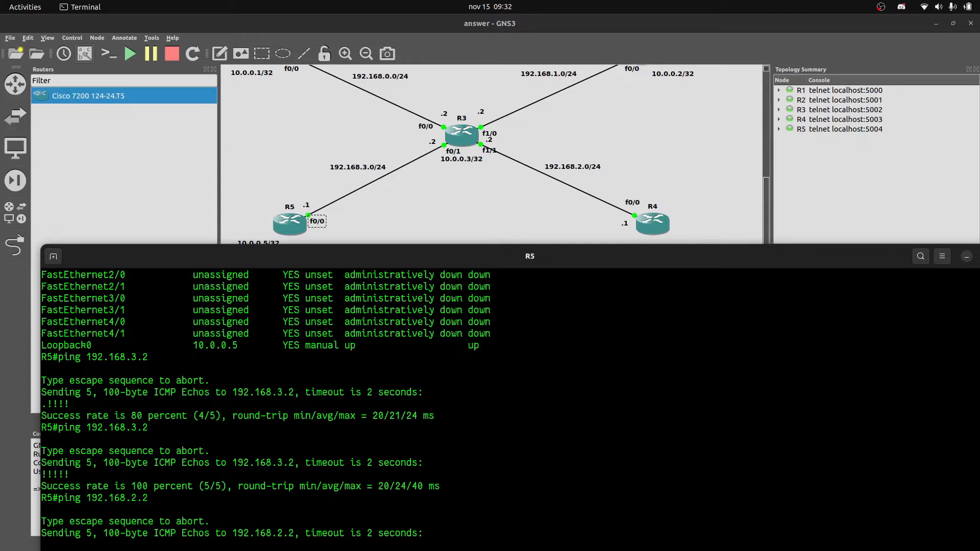
drag(527, 261, 533, 219)
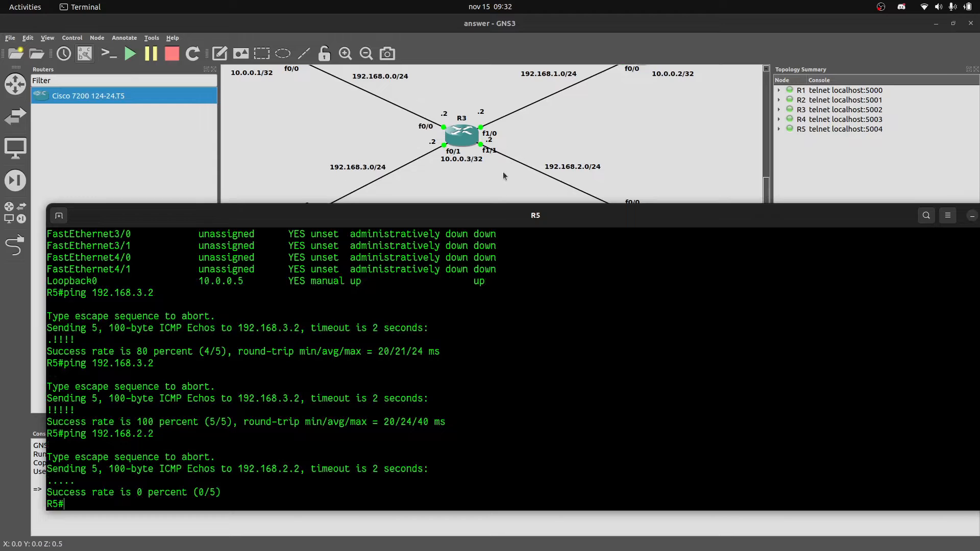
drag(867, 209, 782, 206)
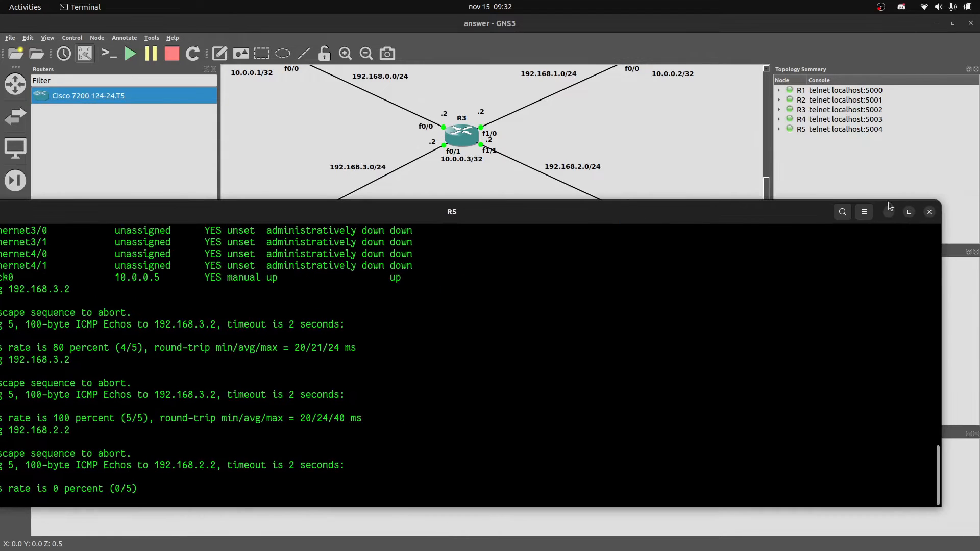
click(929, 212)
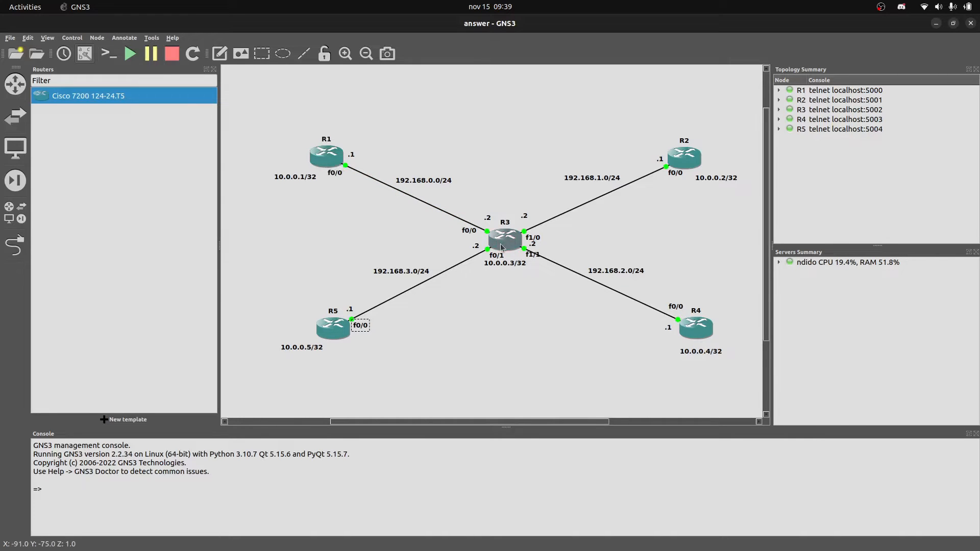
Examine the link network labels between the routers and the loopback addresses of R1, R2, R4 and R5 in the topology.
mouse_move(503, 247)
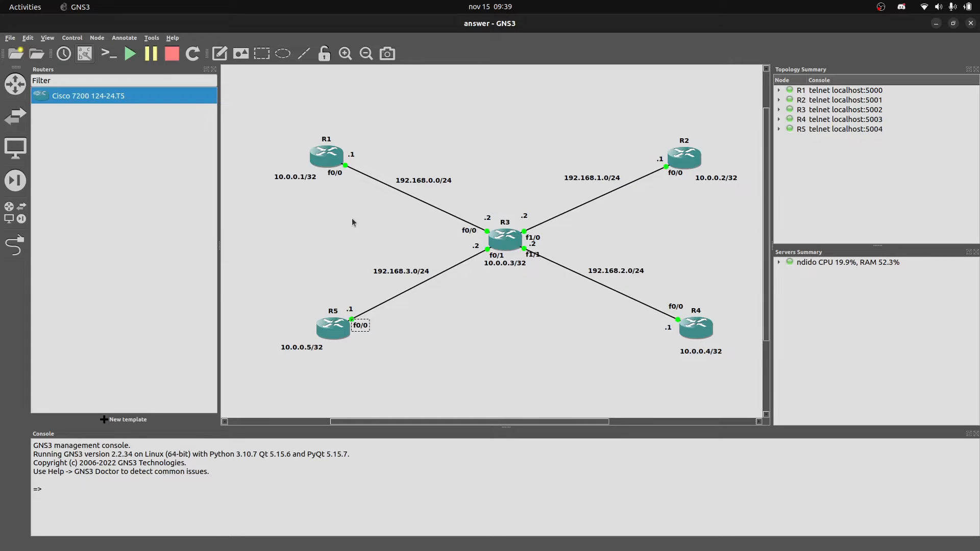
click(438, 181)
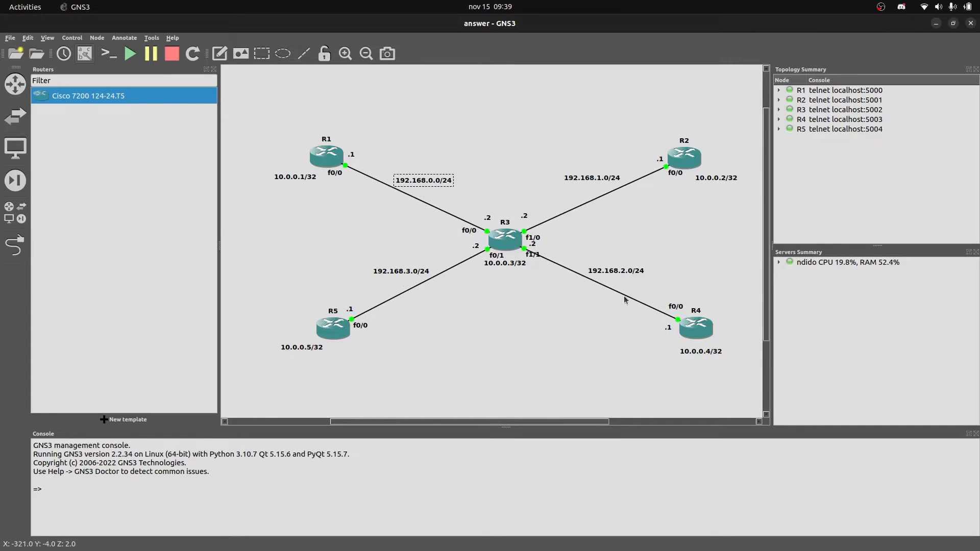
click(617, 271)
click(428, 186)
click(353, 157)
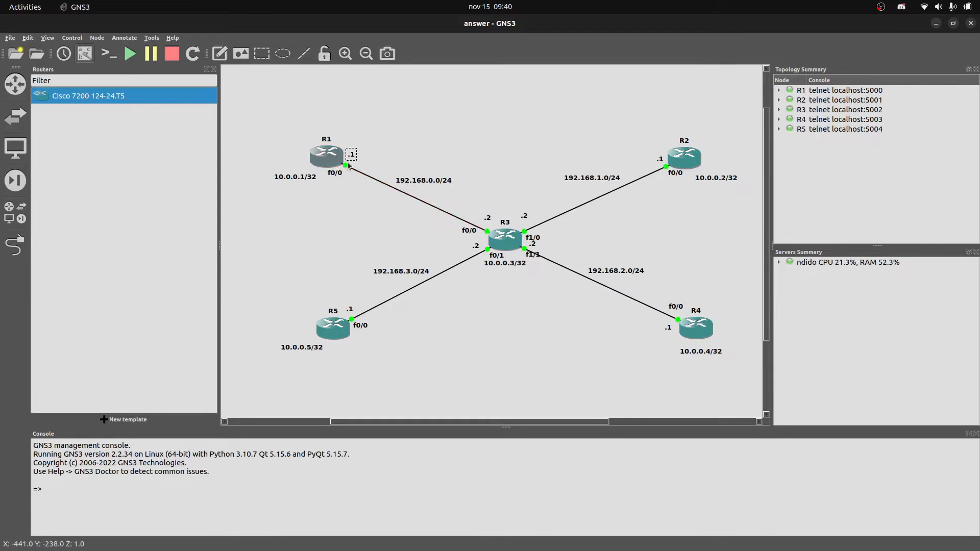
click(429, 182)
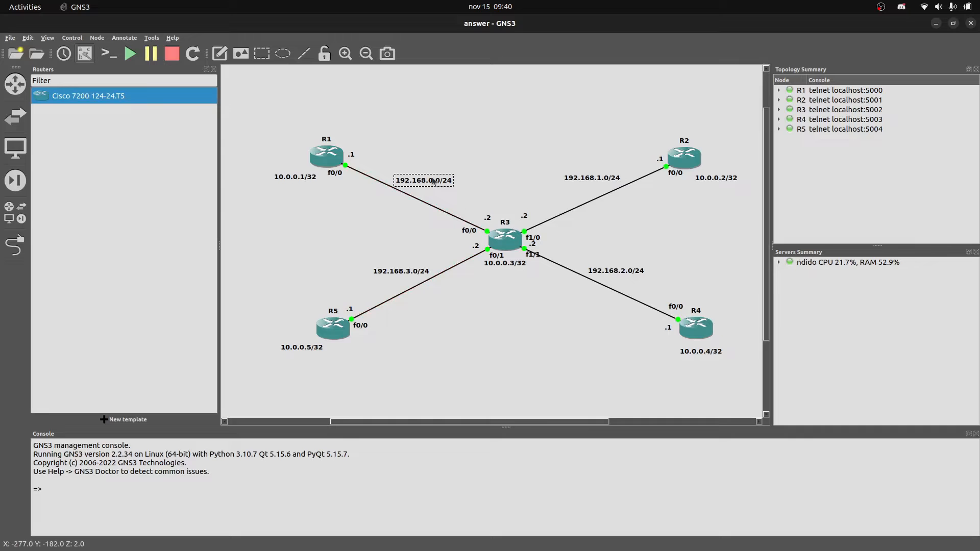
click(599, 180)
click(625, 271)
click(412, 273)
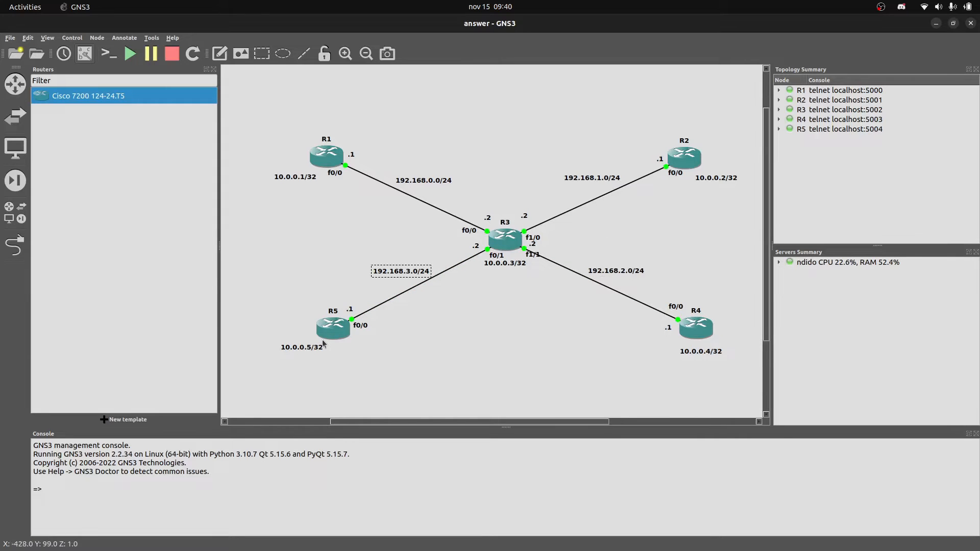
click(302, 347)
click(298, 178)
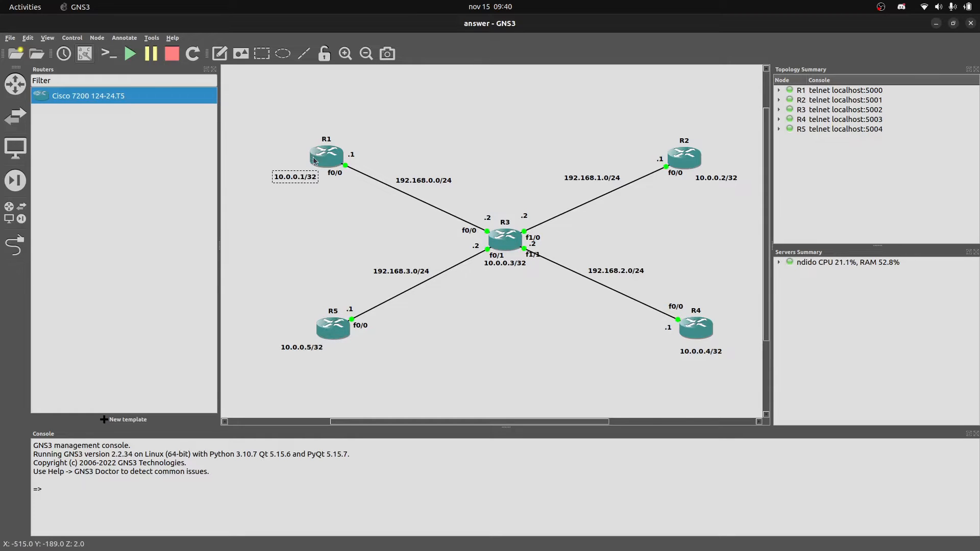
click(718, 178)
click(702, 353)
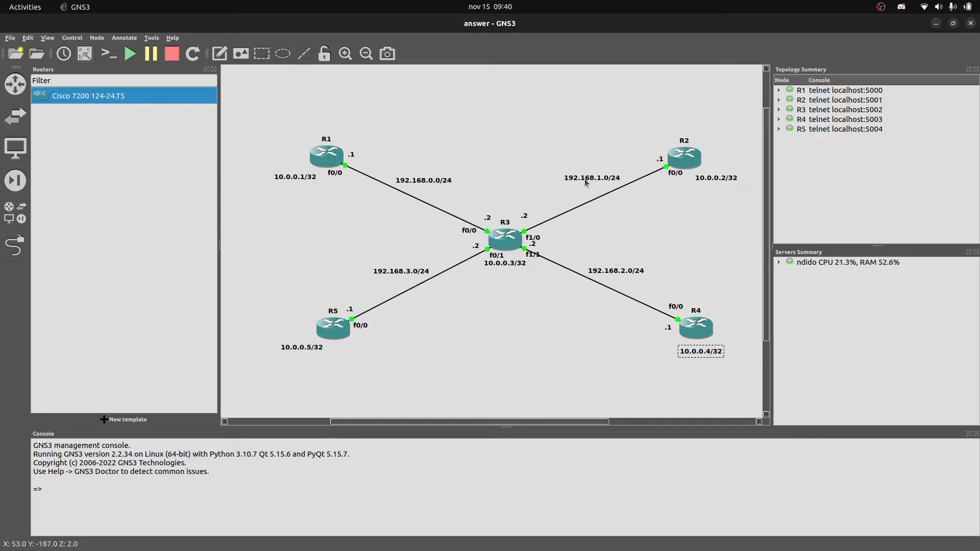
Examine R5 with its loopback label and its 192.168.3.0/24 link to R3 in the topology.
click(334, 331)
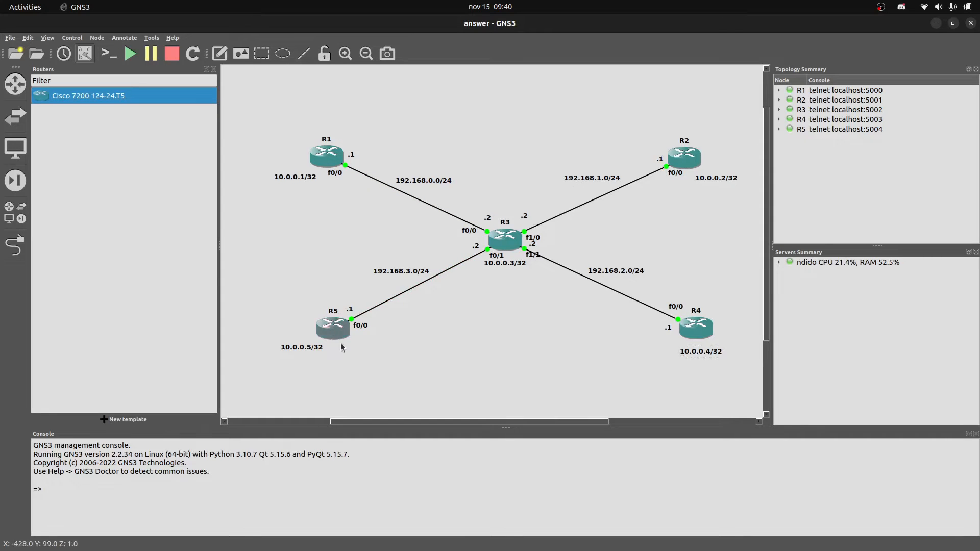
click(312, 351)
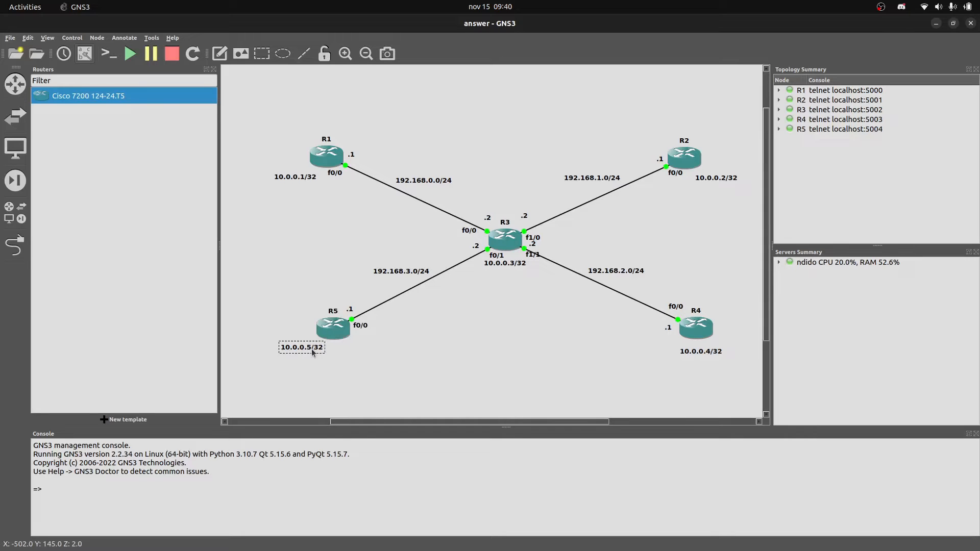
click(396, 274)
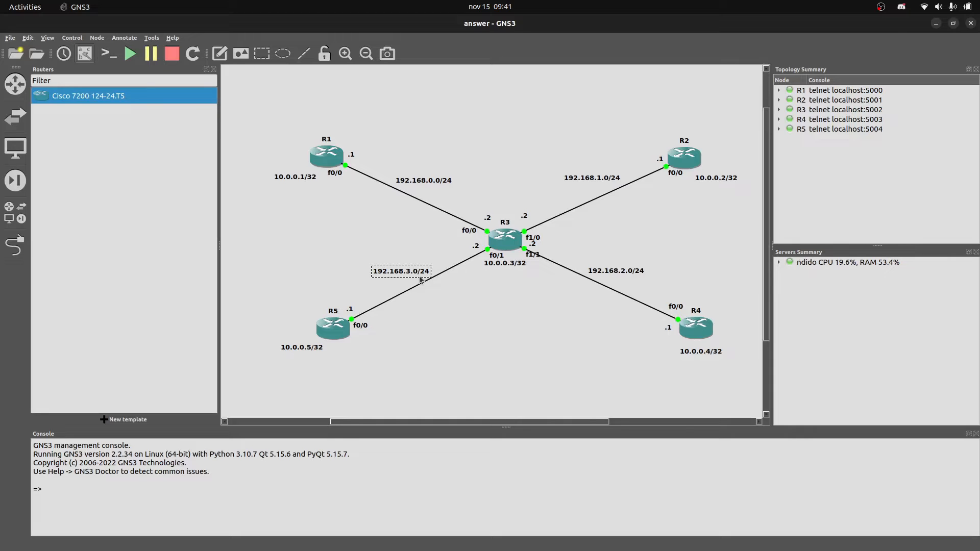
click(334, 328)
click(298, 349)
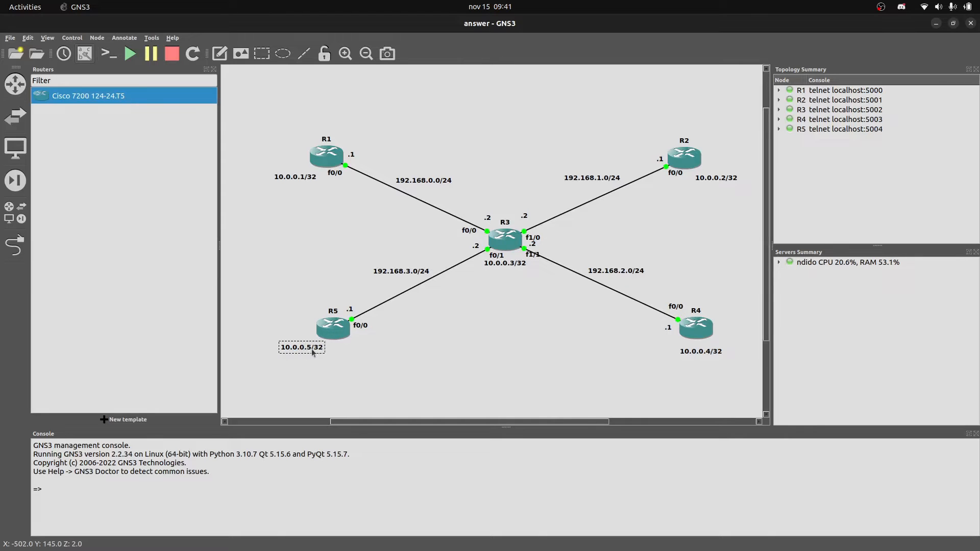
click(382, 272)
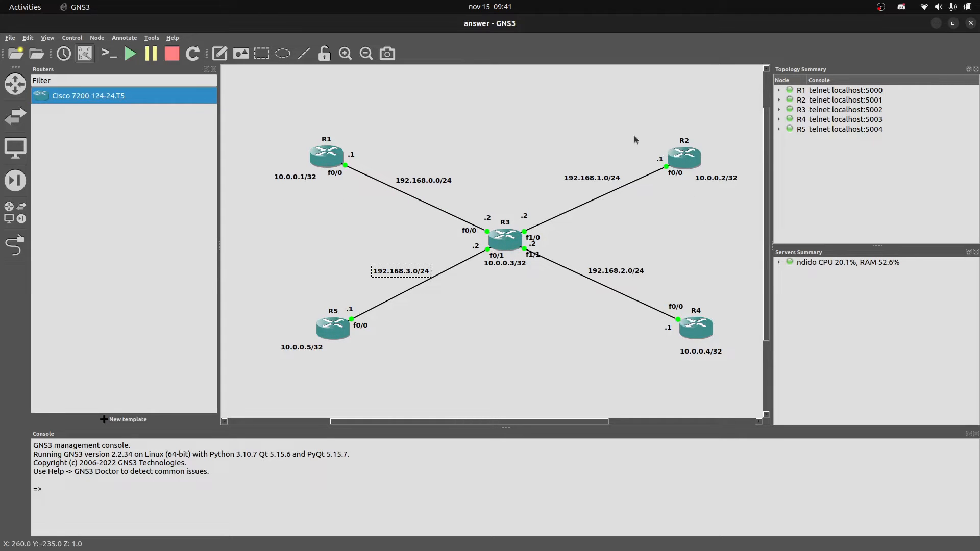
click(335, 317)
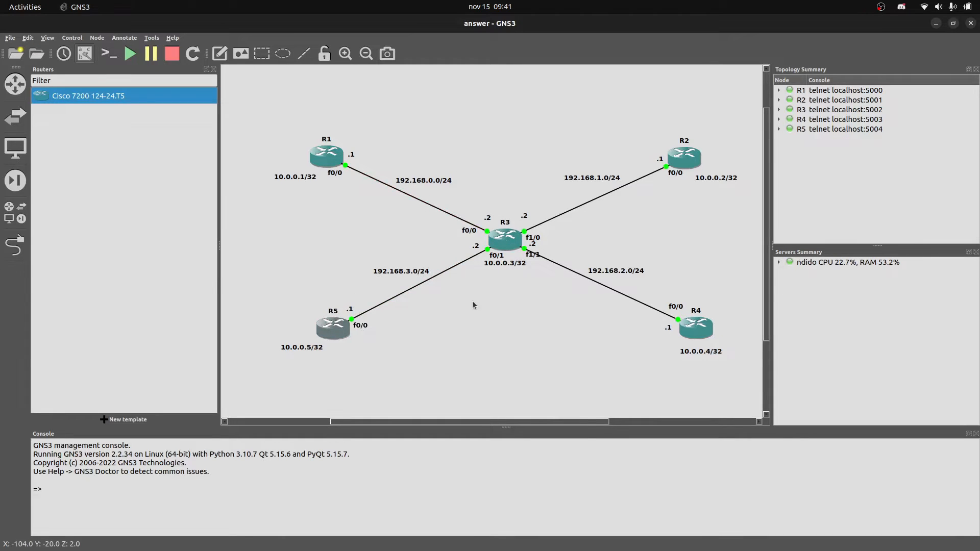
mouse_move(514, 243)
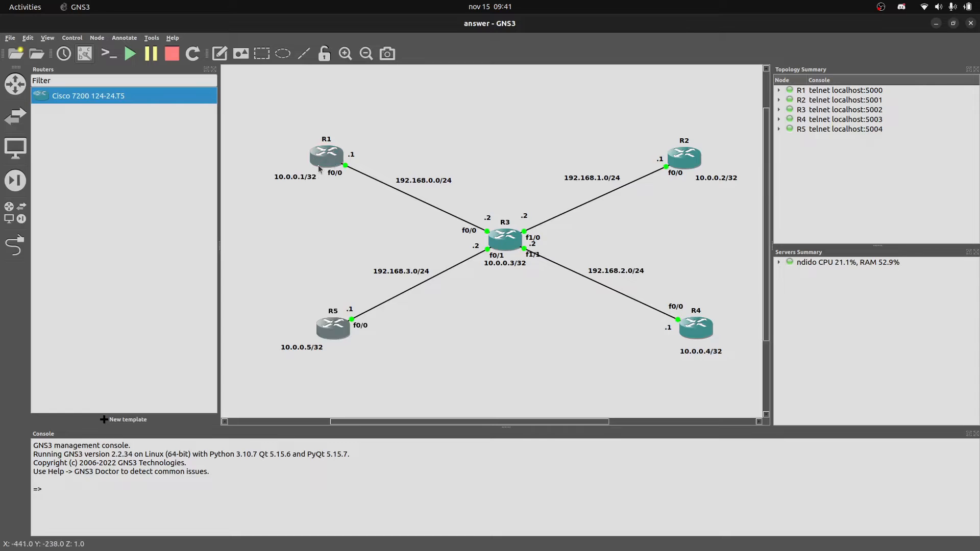
Open R1's console, move it clear of R1 in the topology, and enter RIP configuration with conf term and router rip.
mouse_move(319, 169)
double_click(326, 157)
drag(416, 31, 519, 198)
scroll(485, 124, down, 1)
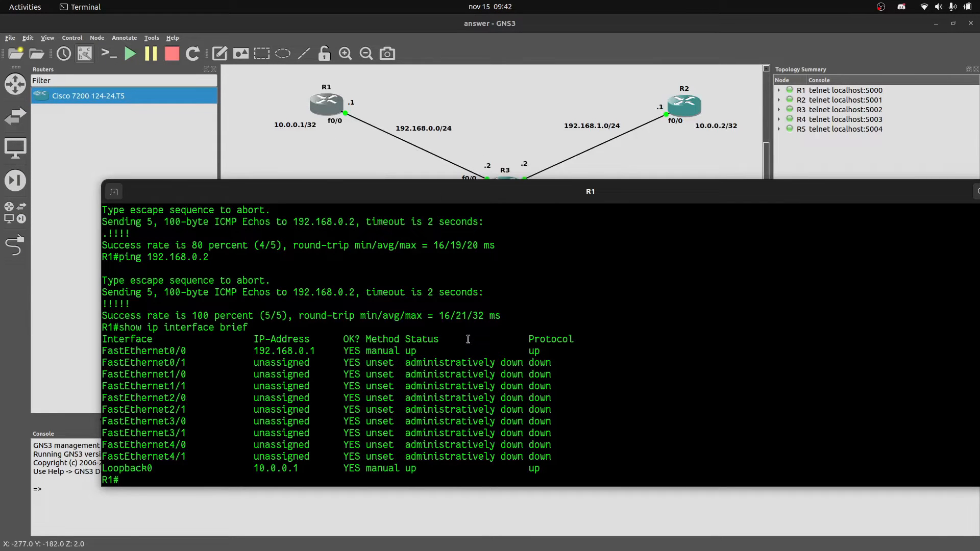
text(conf term)
key(Return)
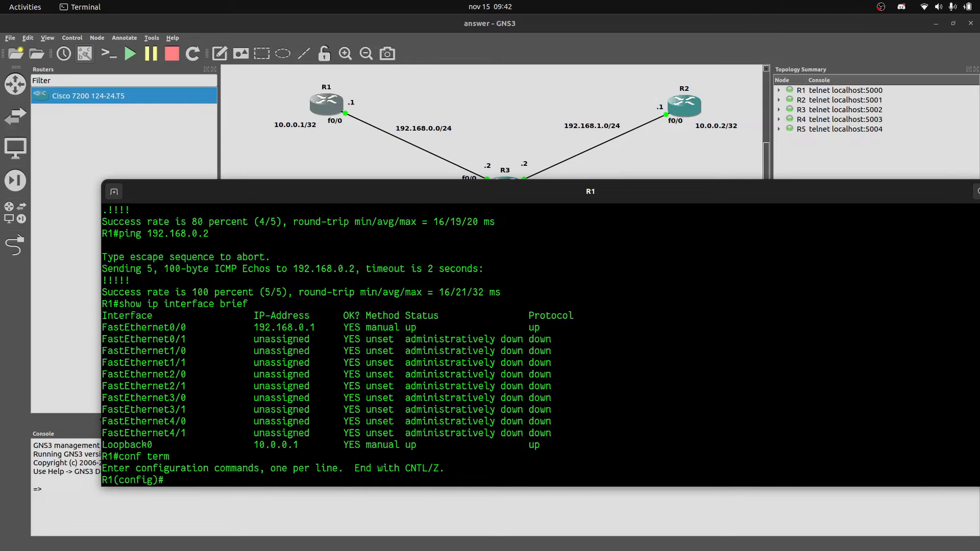
text(router rip)
key(Return)
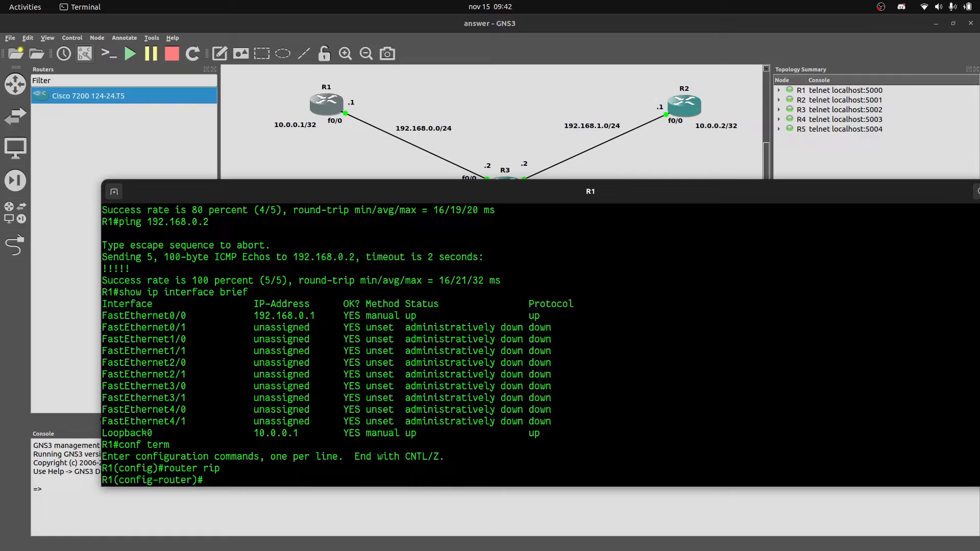
text(10.0.)
key(BackSpace)
key(BackSpace)
key(BackSpace)
key(BackSpace)
key(BackSpace)
text(ip)
key(BackSpace)
key(BackSpace)
key(BackSpace)
Add the networks 10.0.0.1 and 192.168.0.0 to R1's RIP configuration with network commands.
text(newtowk 10.0.0.1)
key(Return)
key(Up)
key(Left)
key(BackSpace)
key(Return)
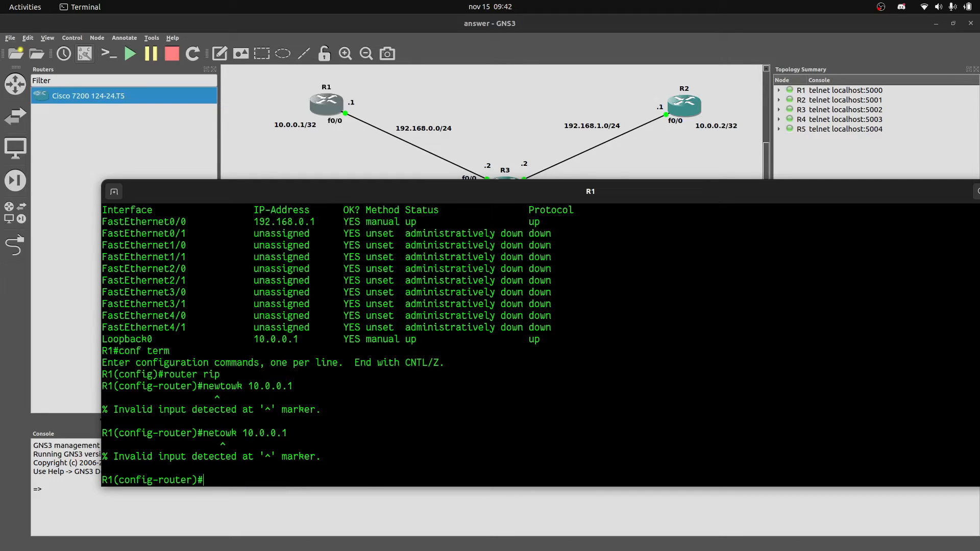
key(Up)
key(BackSpace)
key(BackSpace)
text(wor)
key(Return)
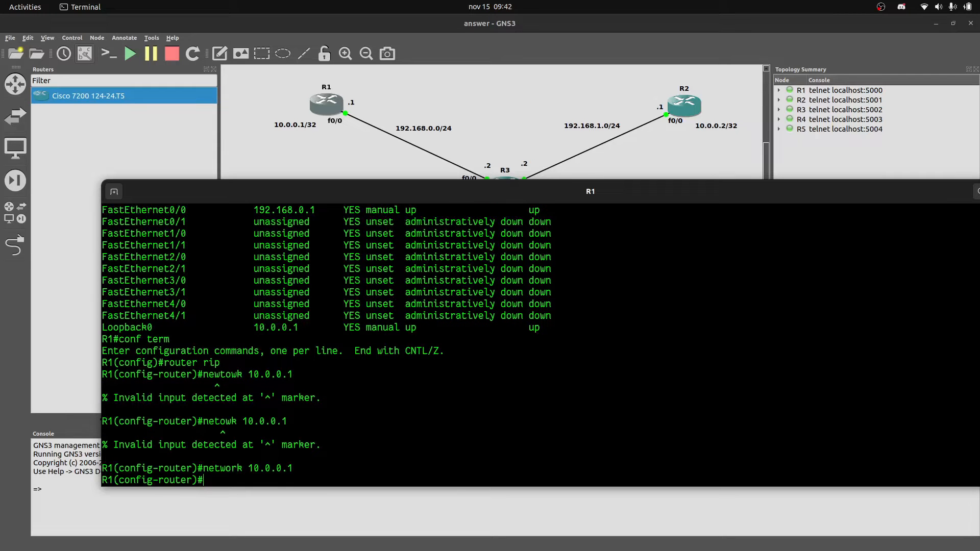
text(network 192.168.0.0)
key(Return)
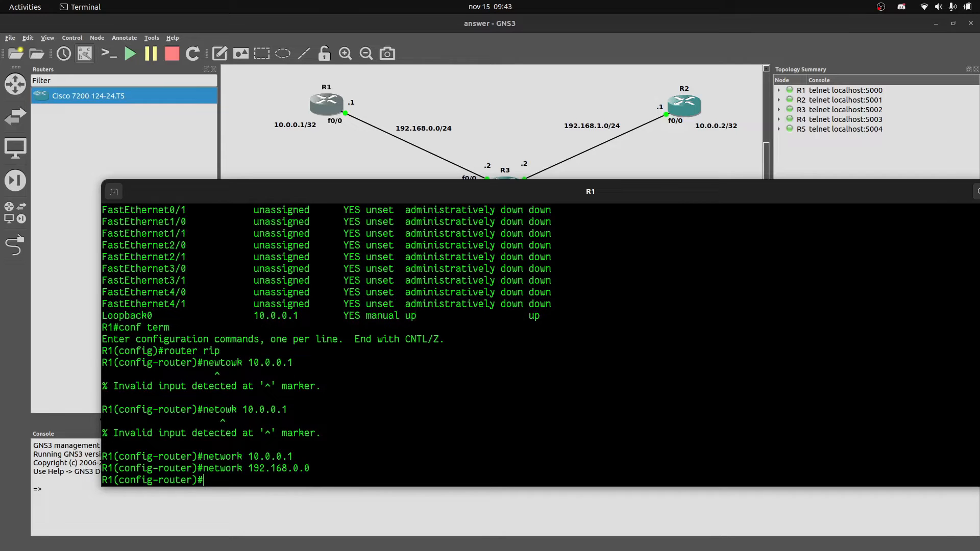
Set R1's RIP to version 2 with no auto-summary, and close R1's console.
text(vers)
key(Tab)
text(2)
key(Return)
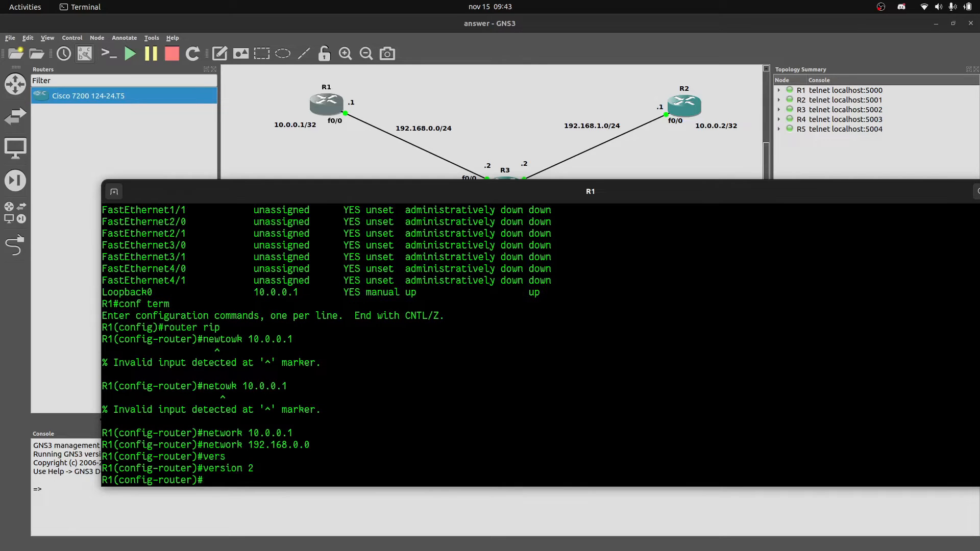
text(no aut)
key(Tab)
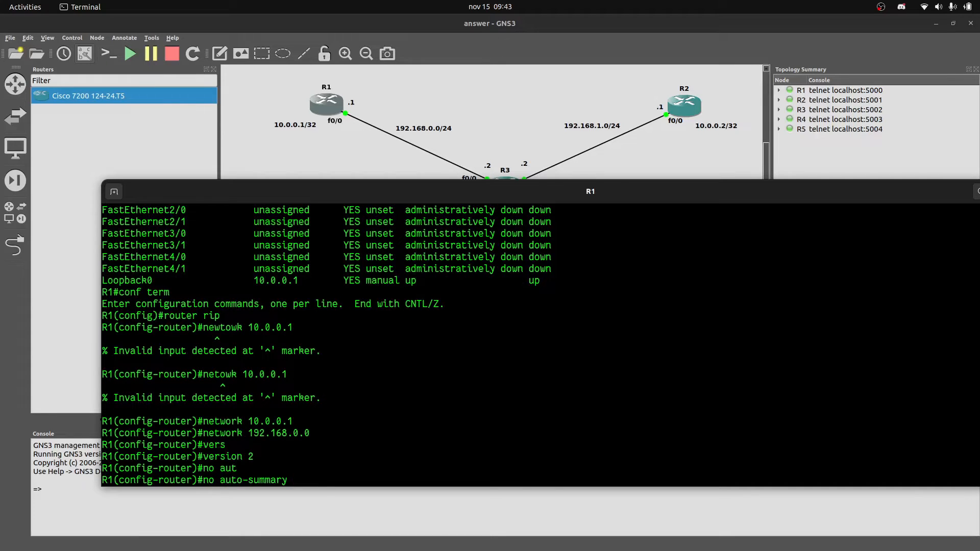
key(Return)
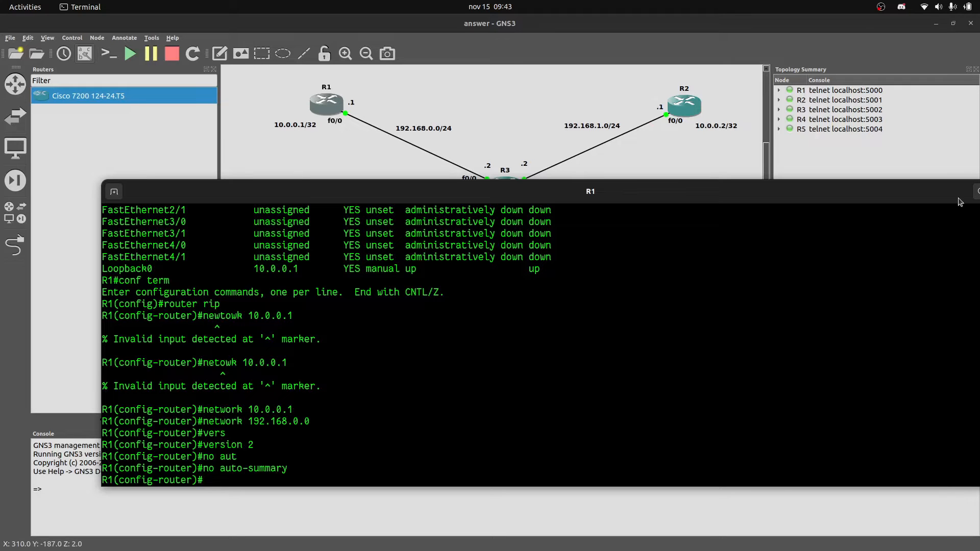
drag(928, 199, 827, 199)
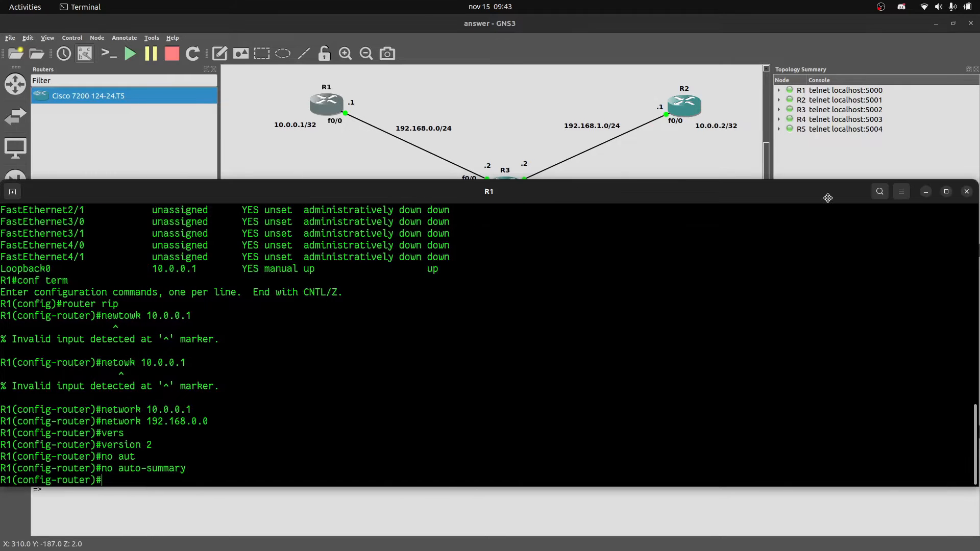
click(967, 192)
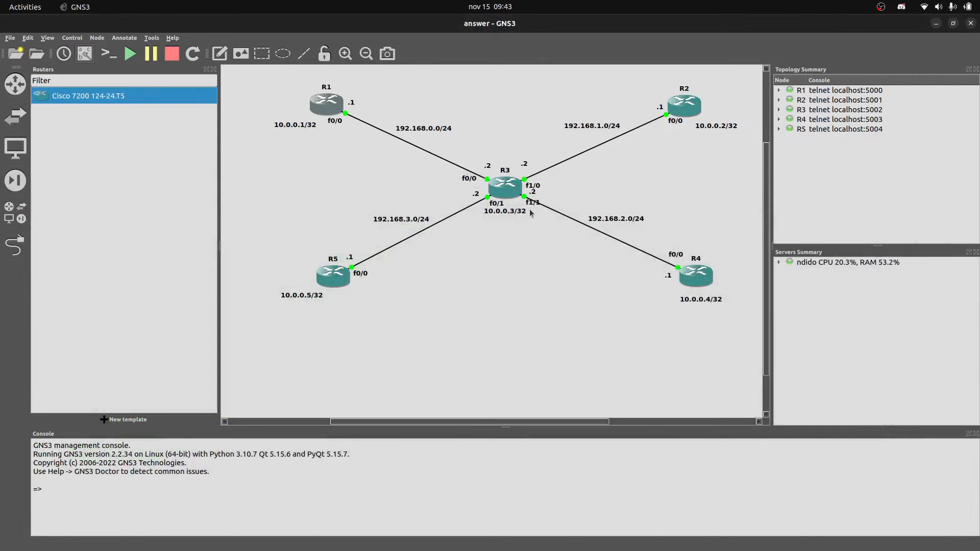
Open R3's console below the router, clear the leftover text at the prompt, and enter configuration mode with conf term.
double_click(505, 191)
drag(456, 32, 532, 225)
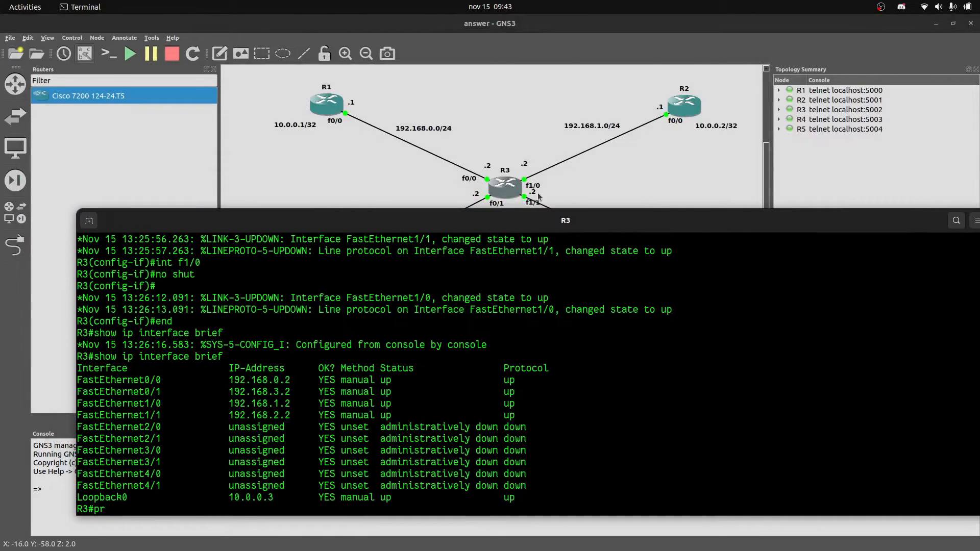
scroll(539, 158, down, 1)
key(BackSpace)
key(BackSpace)
text(conf term)
key(Return)
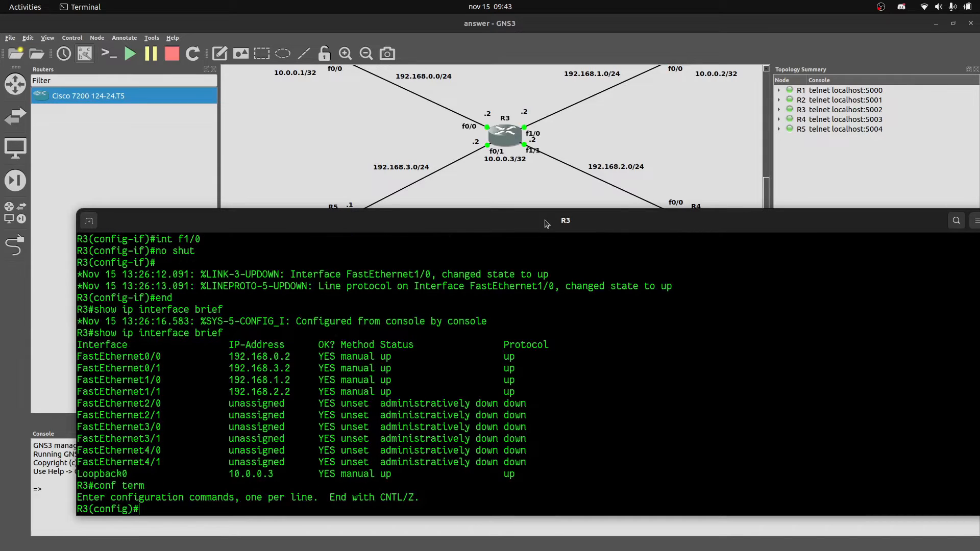
Enter RIP configuration on R3 with router rip, and set version 2 with no auto-summary.
text(route)
key(BackSpace)
key(BackSpace)
text(ter rip)
key(Return)
text(ver)
key(Tab)
text(2)
key(Return)
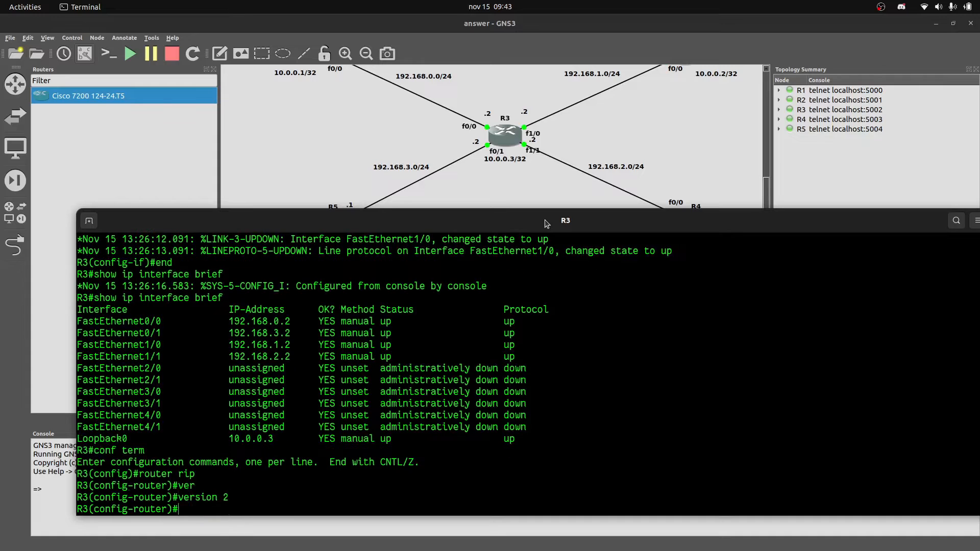
text(no au)
key(Tab)
key(Return)
Add the networks 10.0.0.3 and 192.168.0.0 to R3's RIP configuration with network commands.
text(networ)
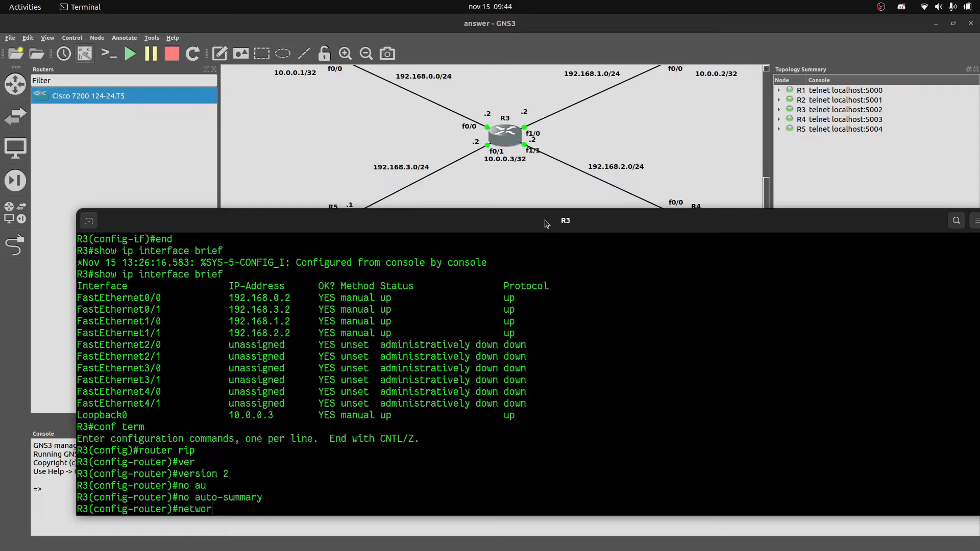
text(k 10.0.0.3)
key(Return)
key(Up)
key(BackSpace)
key(BackSpace)
key(BackSpace)
key(BackSpace)
key(BackSpace)
key(BackSpace)
key(BackSpace)
key(BackSpace)
text(192.168.0.0)
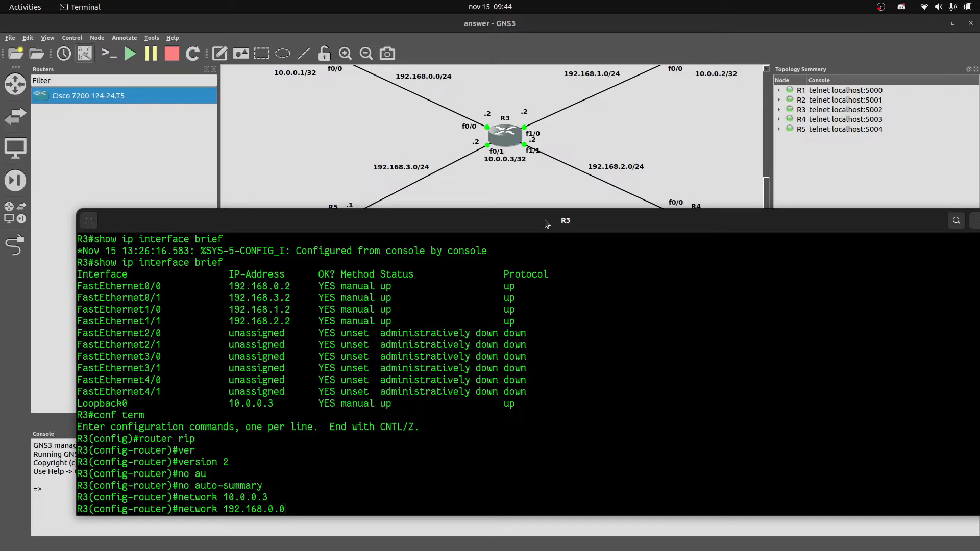
key(Return)
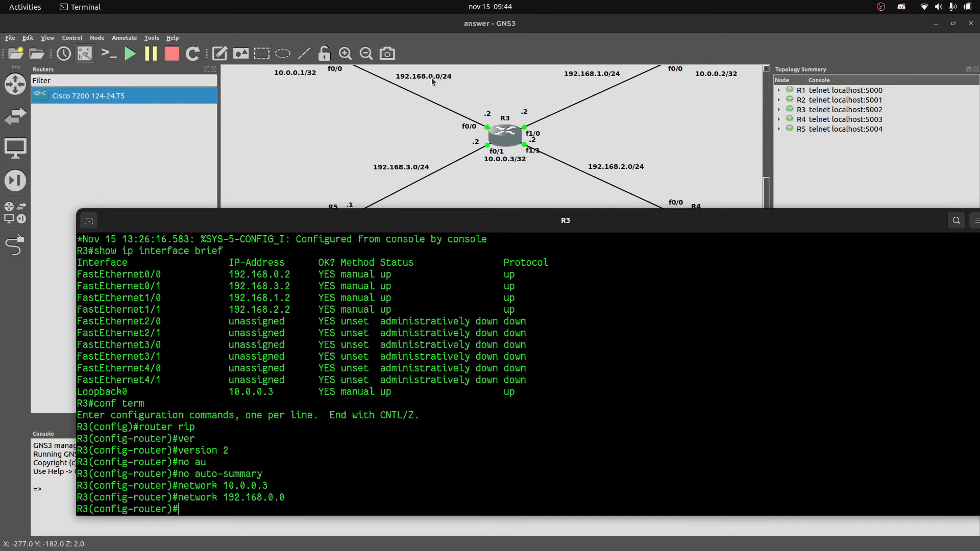
Add the network 192.168.1.0 to R3's RIP configuration by reusing the previous network command.
key(Up)
key(Left)
key(Left)
key(BackSpace)
text(1)
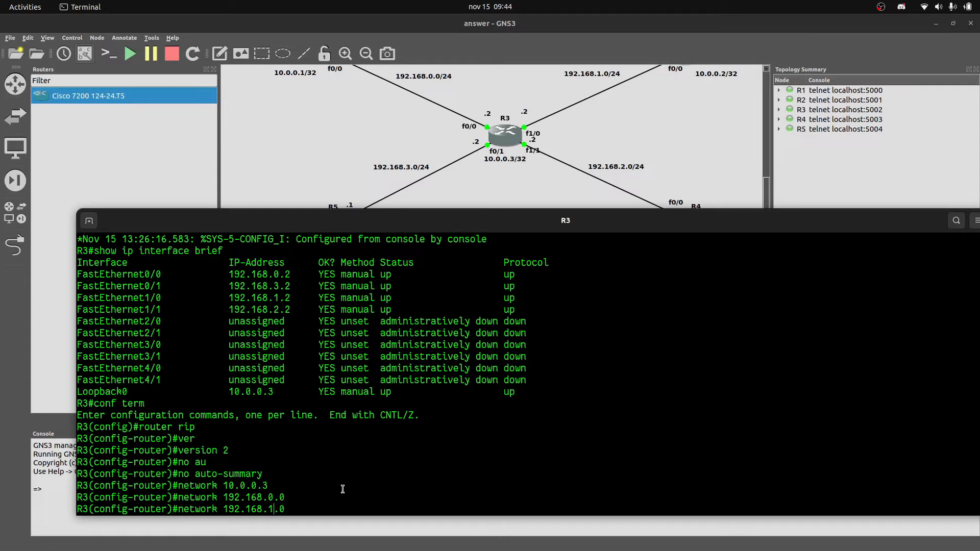
key(Return)
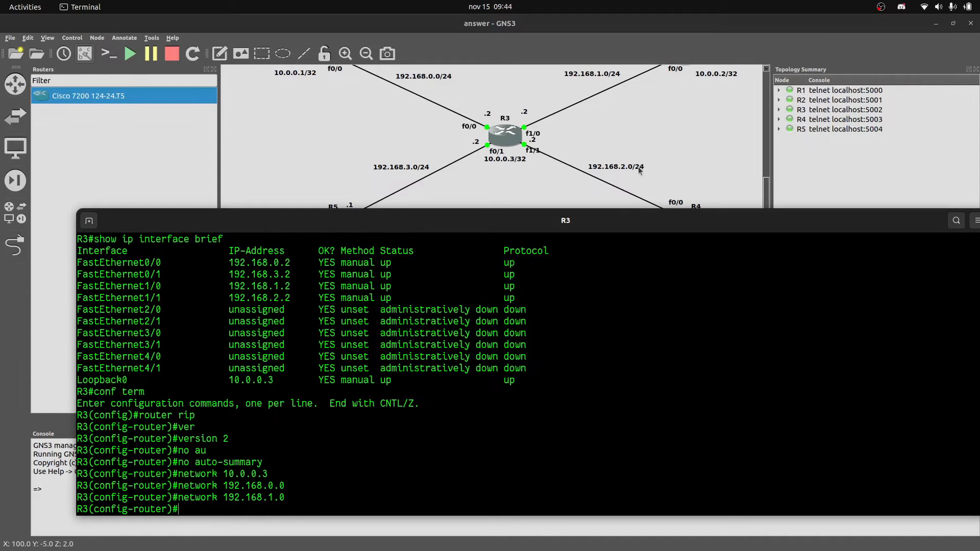
Add the network 192.168.2.0 to R3's RIP configuration by reusing the previous network command.
key(Up)
key(Left)
key(Left)
key(Left)
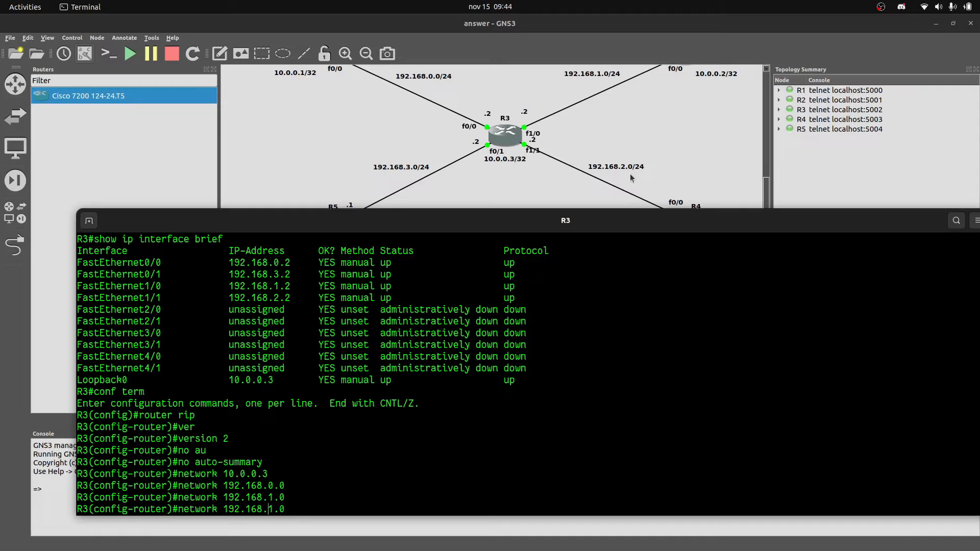
key(Delete)
text(2)
key(Right)
key(BackSpace)
key(BackSpace)
key(BackSpace)
text(2)
key(BackSpace)
key(BackSpace)
text(2)
key(Return)
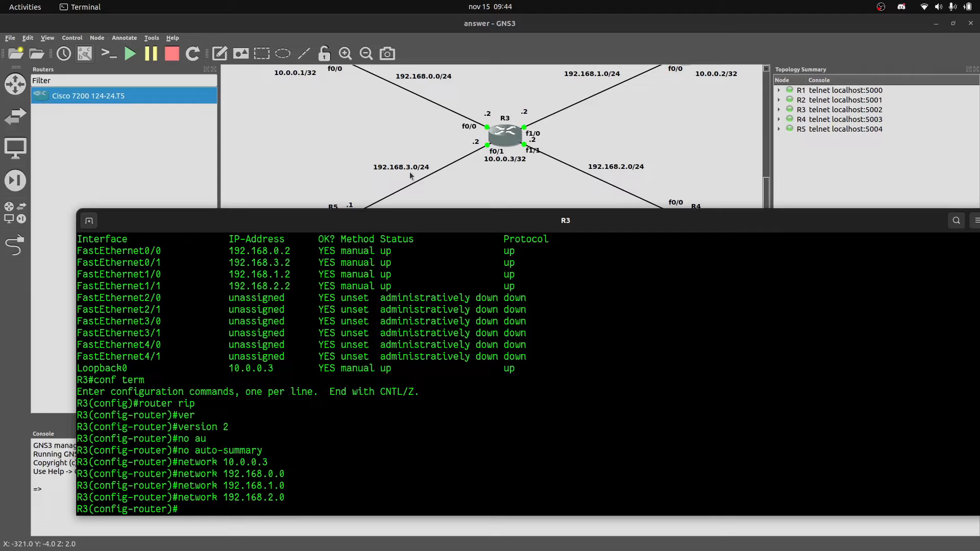
Add the network 192.168.3.0 to R3's RIP configuration and leave configuration mode with end.
key(Up)
key(BackSpace)
key(BackSpace)
key(BackSpace)
text(3.0)
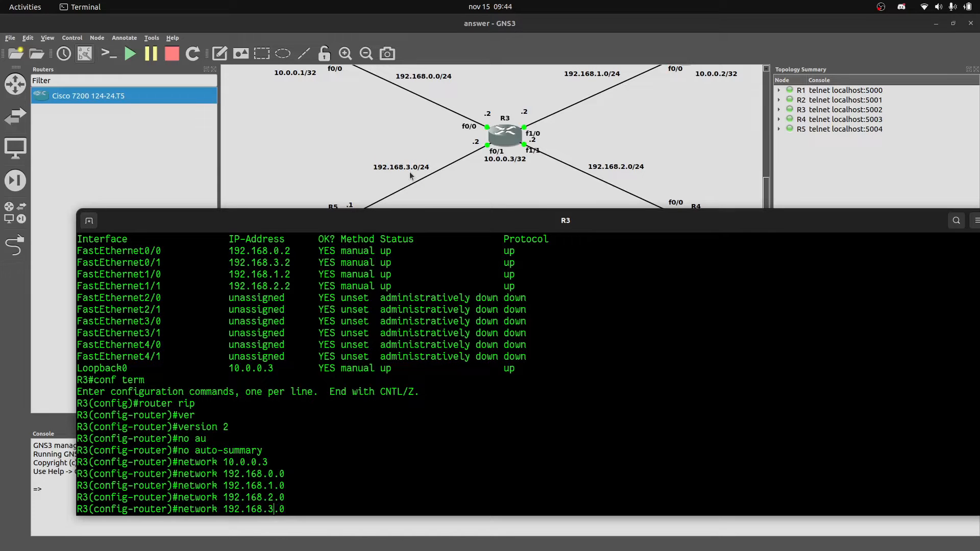
key(Return)
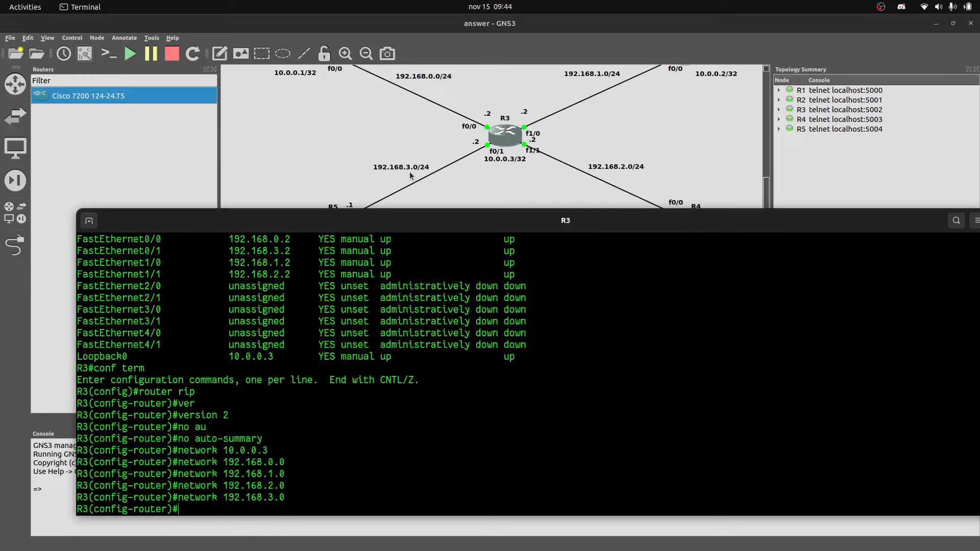
text(end)
key(Return)
Display R3's routing configuration with show running-config | section router, and examine the loopback network entry.
text(show )
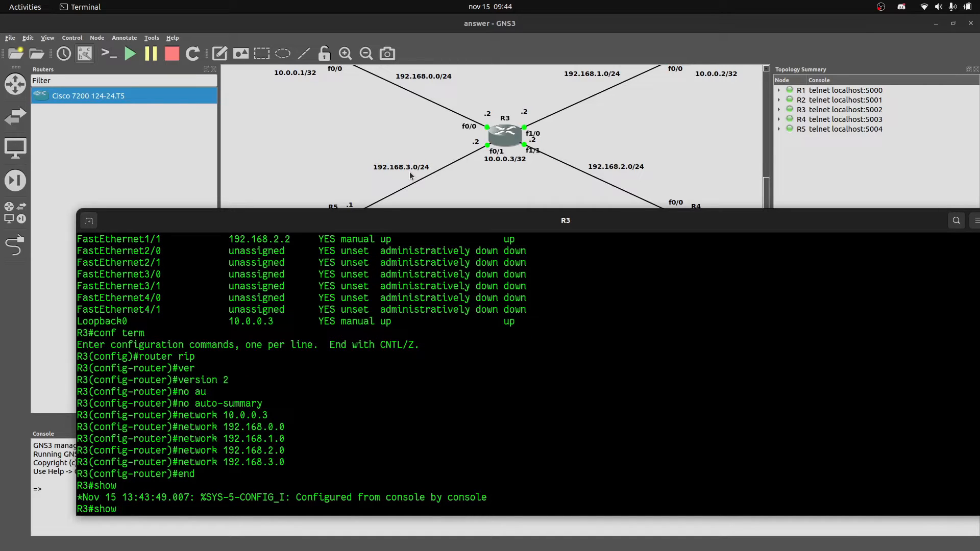
text(run)
key(Tab)
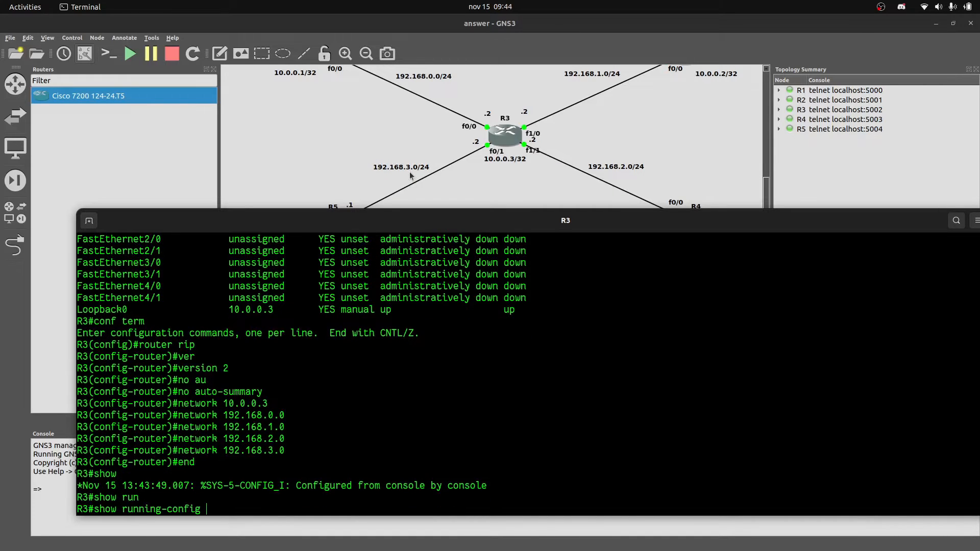
text(| sec)
key(Tab)
text(rou)
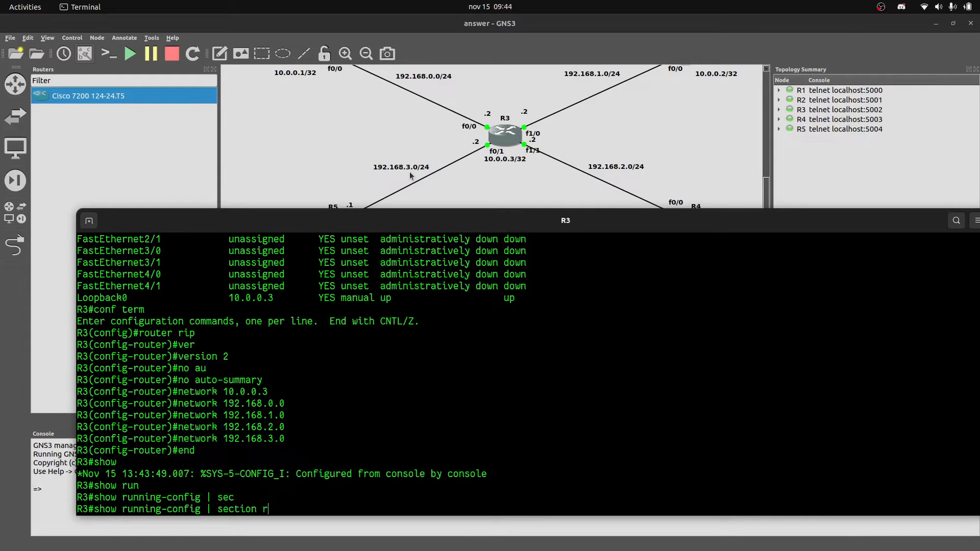
key(Tab)
text(ter)
key(Return)
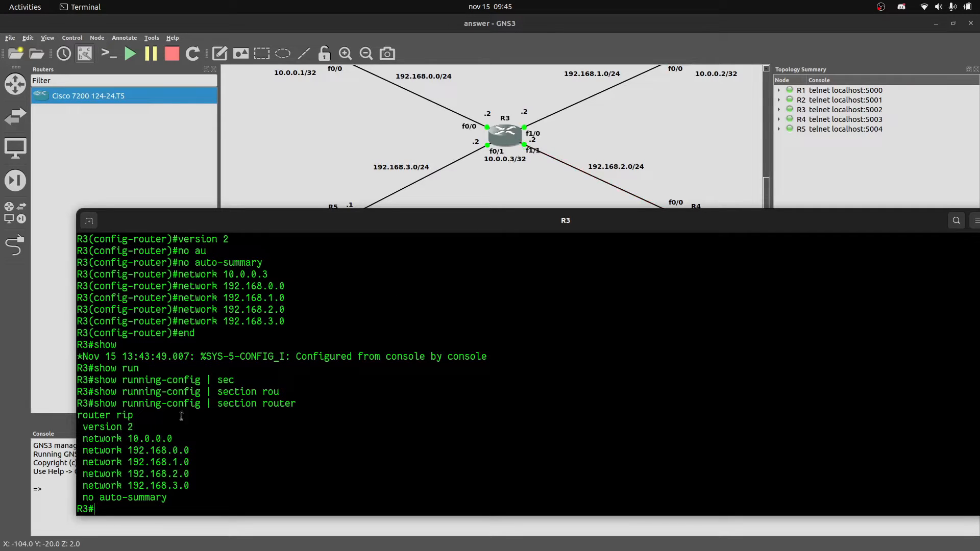
drag(175, 439, 128, 439)
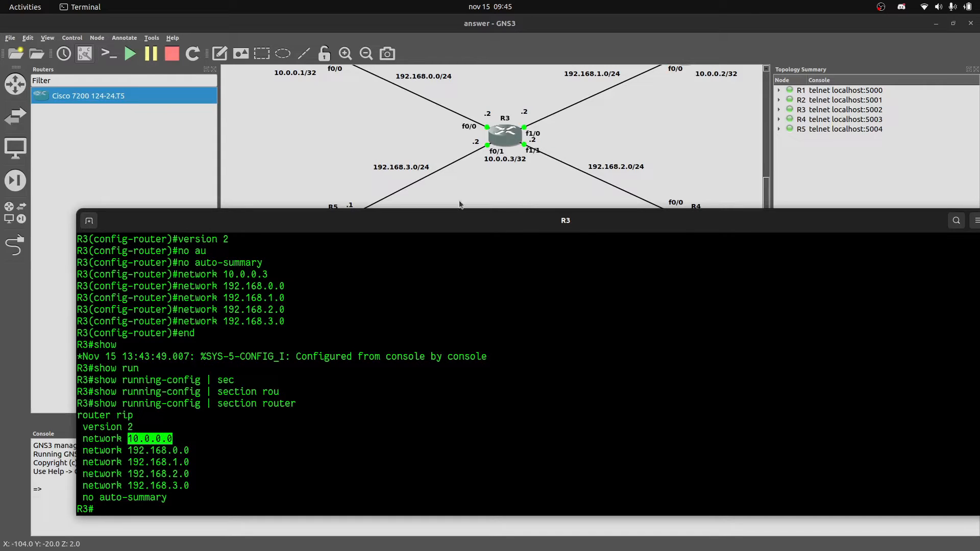
Return to R3's RIP configuration with conf ter and router rip.
text(con term)
key(Return)
text(conf term)
key(Tab)
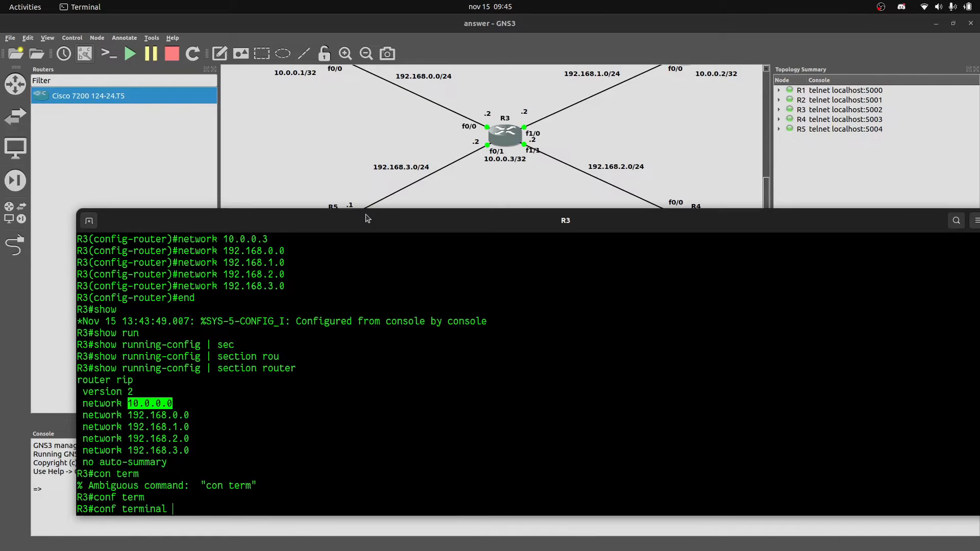
text(rout)
key(BackSpace)
key(BackSpace)
key(BackSpace)
key(BackSpace)
key(BackSpace)
key(BackSpace)
key(BackSpace)
key(BackSpace)
key(BackSpace)
key(BackSpace)
key(Return)
text(router rip)
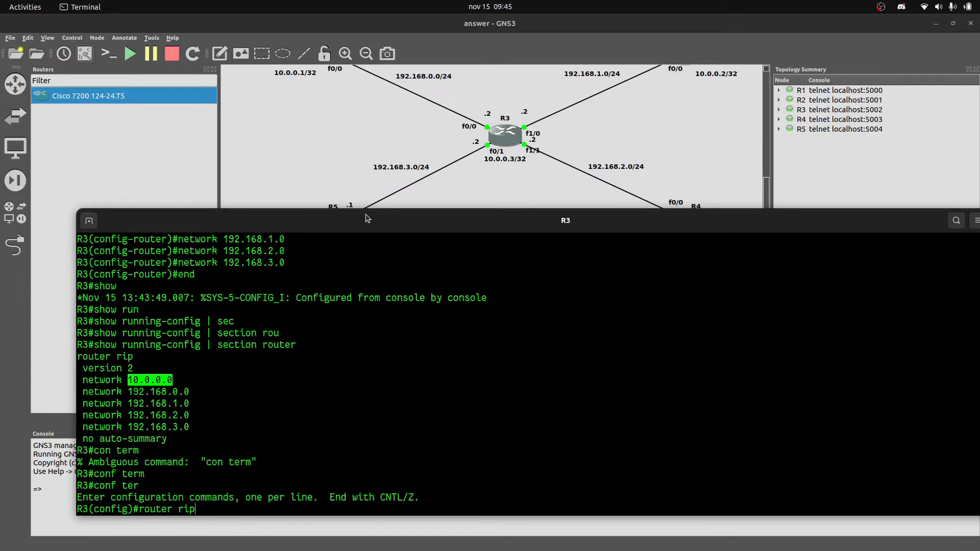
key(Return)
Remove the 10.0.0.0 network from R3's RIP configuration with no network 10.0.0.0.
text(not)
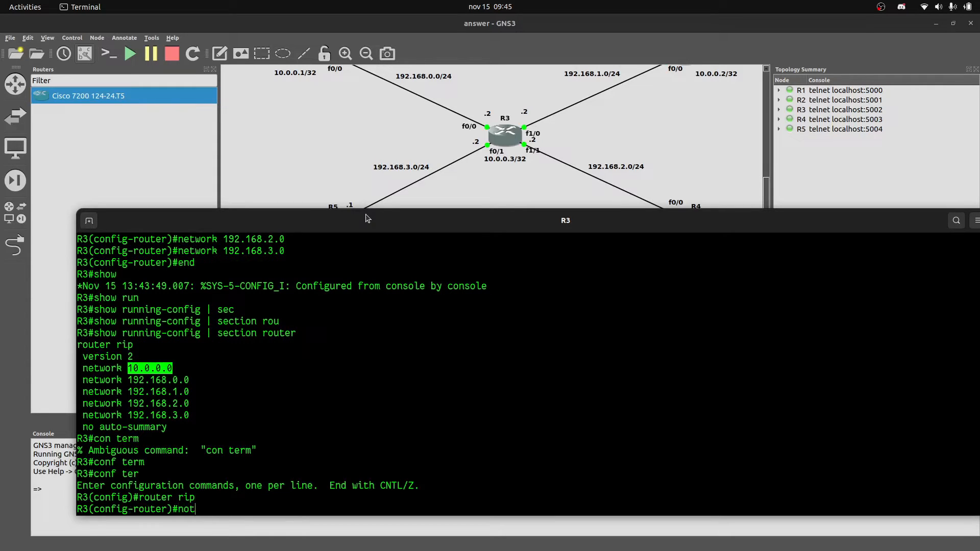
key(BackSpace)
text(netw)
key(Tab)
text(10)
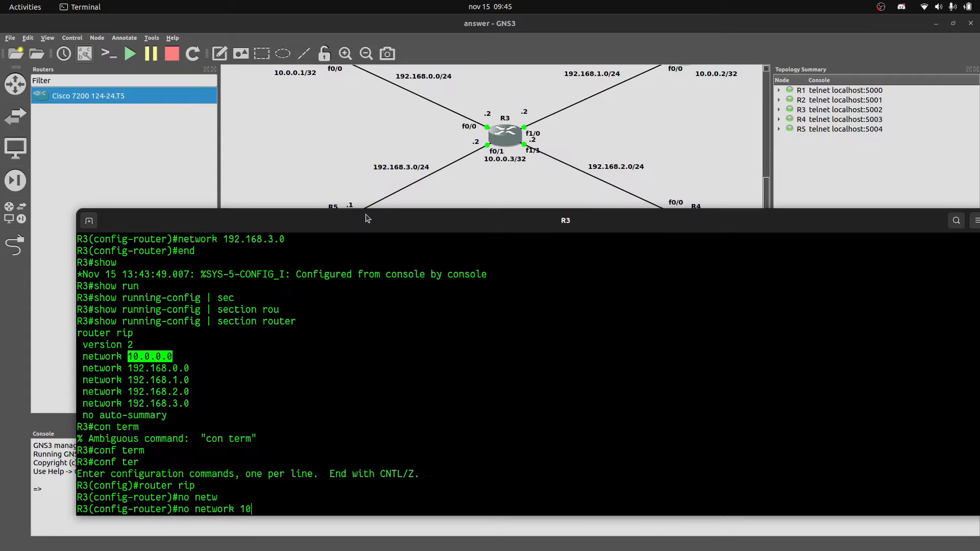
text(.0.0.0)
key(Return)
Add the network 10.0.0.3 back to R3's RIP configuration and leave configuration mode with end.
key(Up)
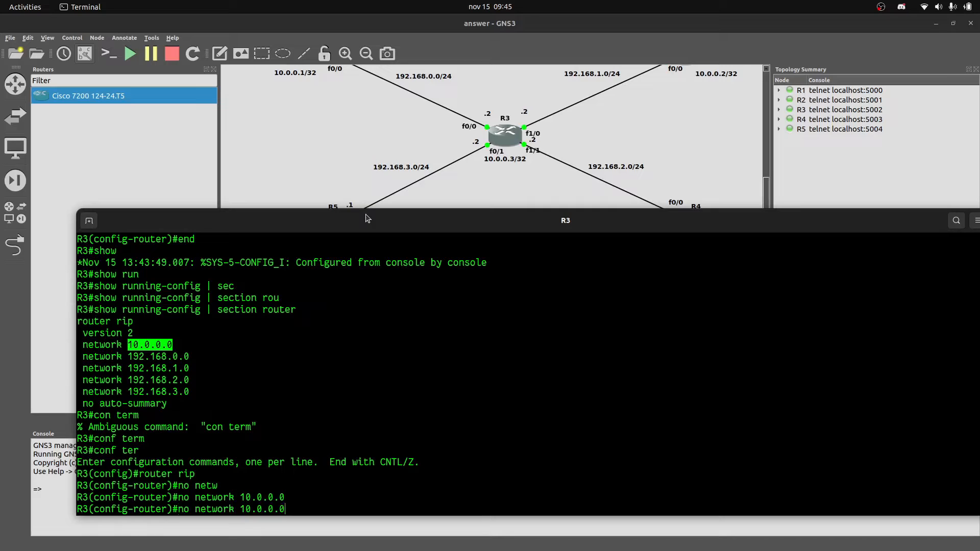
key(ctrl+u)
text(netwo)
key(BackSpace)
key(BackSpace)
text(work 10.0.0.3)
key(Return)
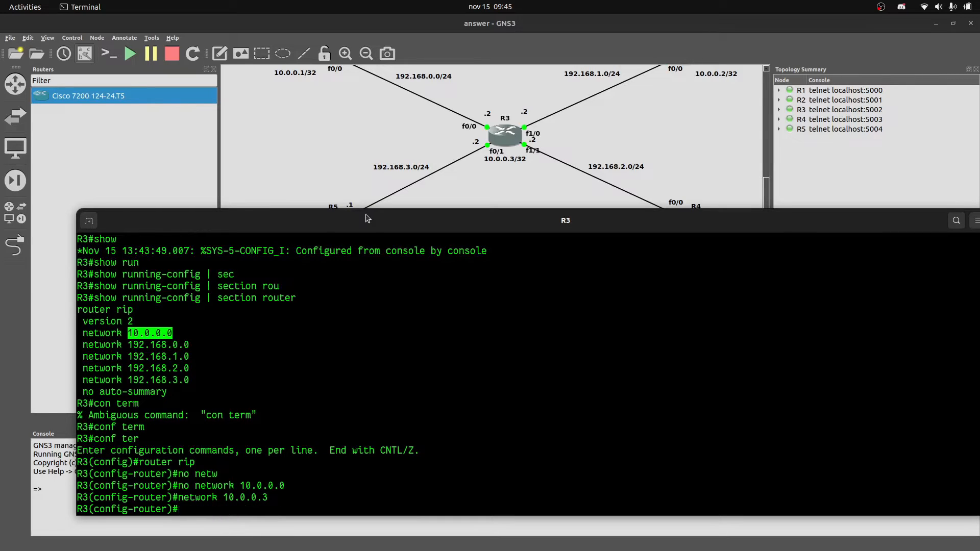
text(end)
key(Return)
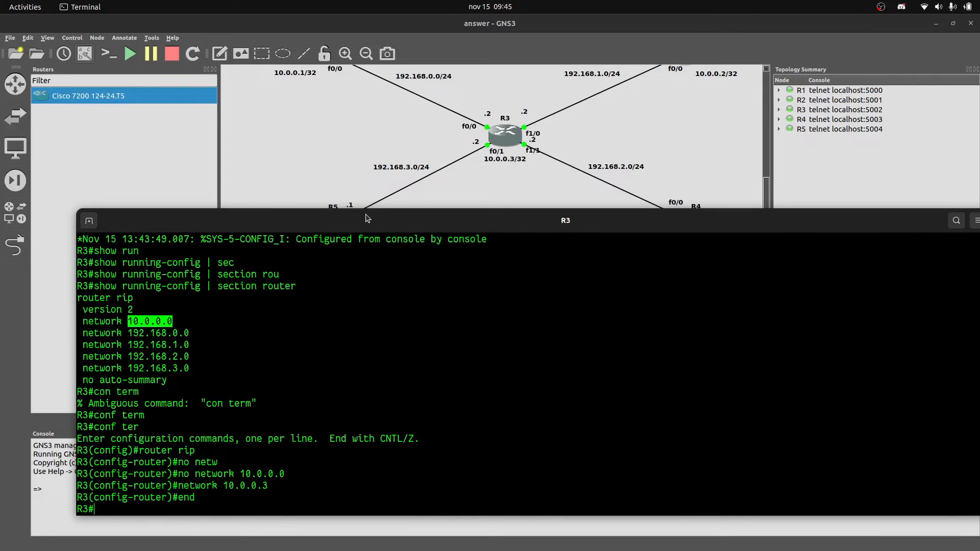
Rerun show running-config | section router on R3 and check the 10.x network entry.
text(con term)
key(Up)
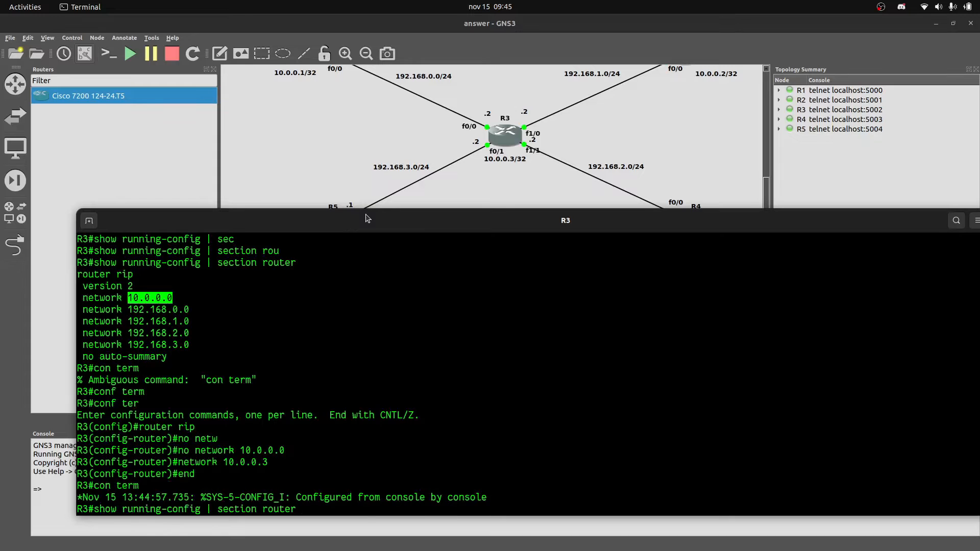
key(Return)
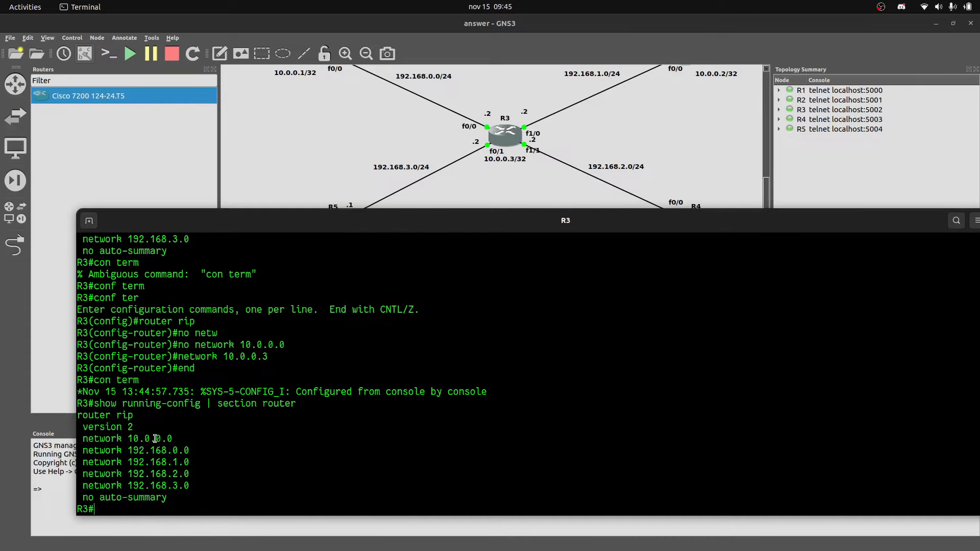
drag(155, 438, 161, 439)
Enter R3's configuration mode again with conf term.
text(conf term)
key(Return)
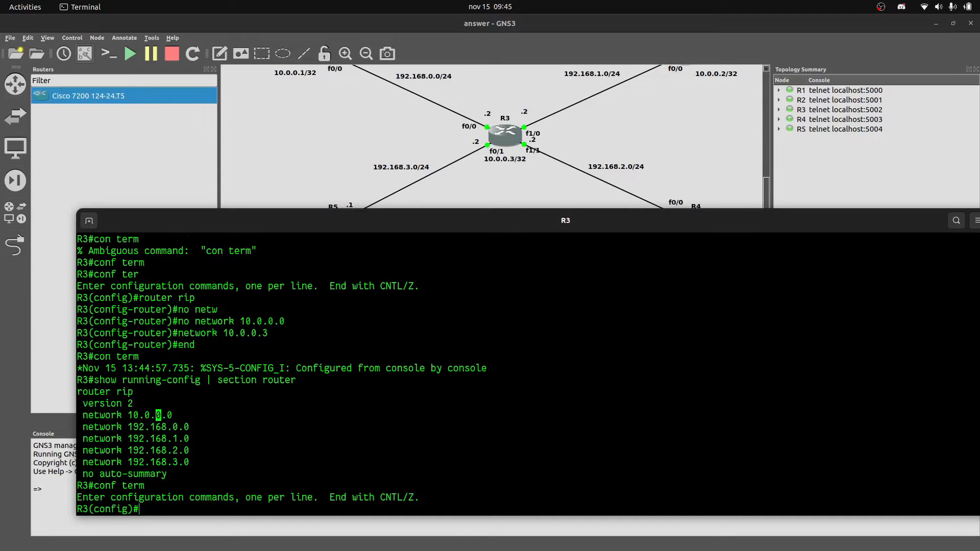
text(con term)
key(Return)
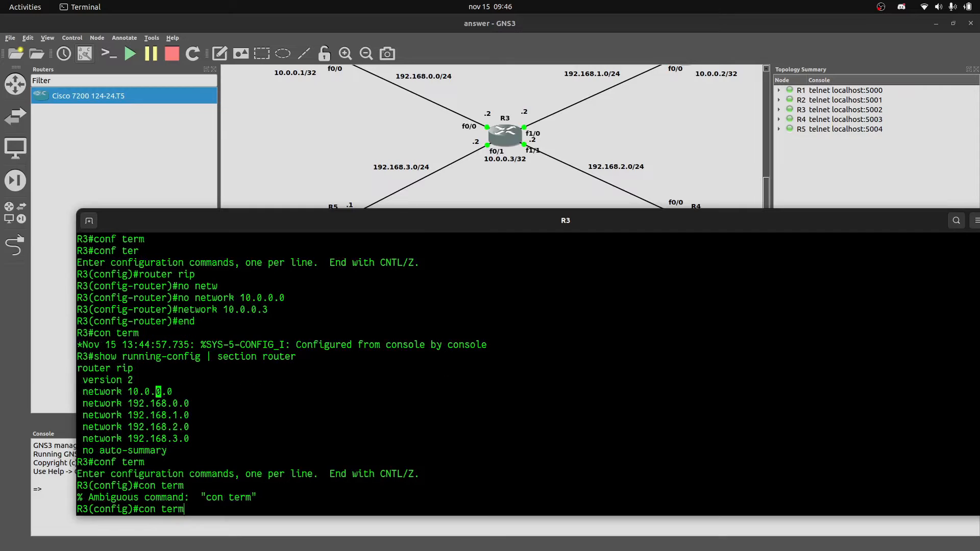
key(BackSpace)
key(BackSpace)
key(BackSpace)
key(BackSpace)
key(BackSpace)
key(BackSpace)
text(nf term)
key(Return)
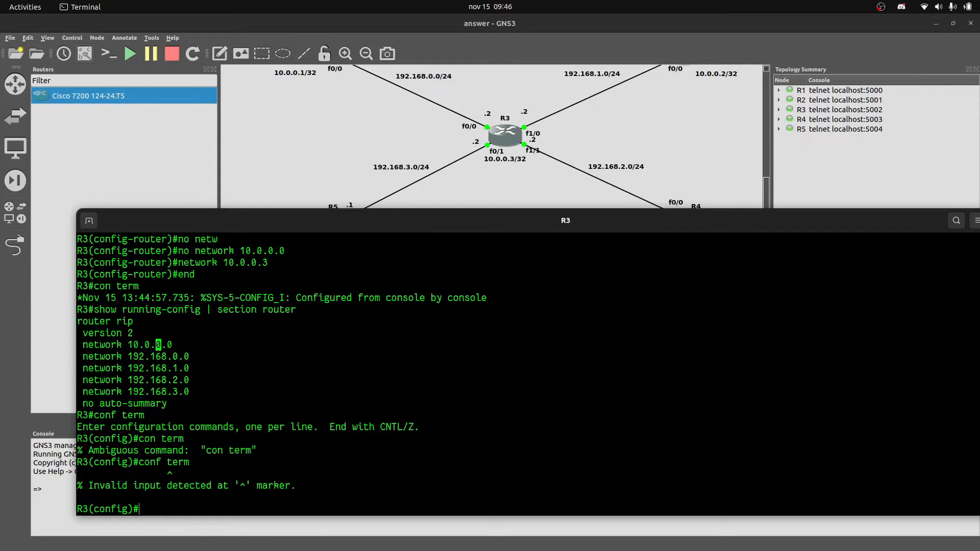
Open R3's RIP configuration with router rip and remove the network 10.0.0.0 with a no network command.
text(router rip)
key(Return)
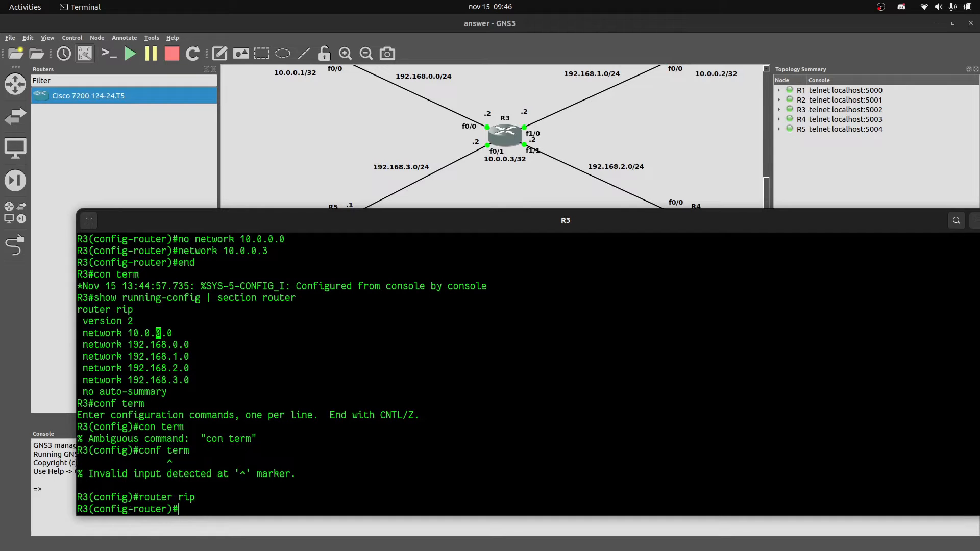
text(no network 10.0.0.0)
key(Return)
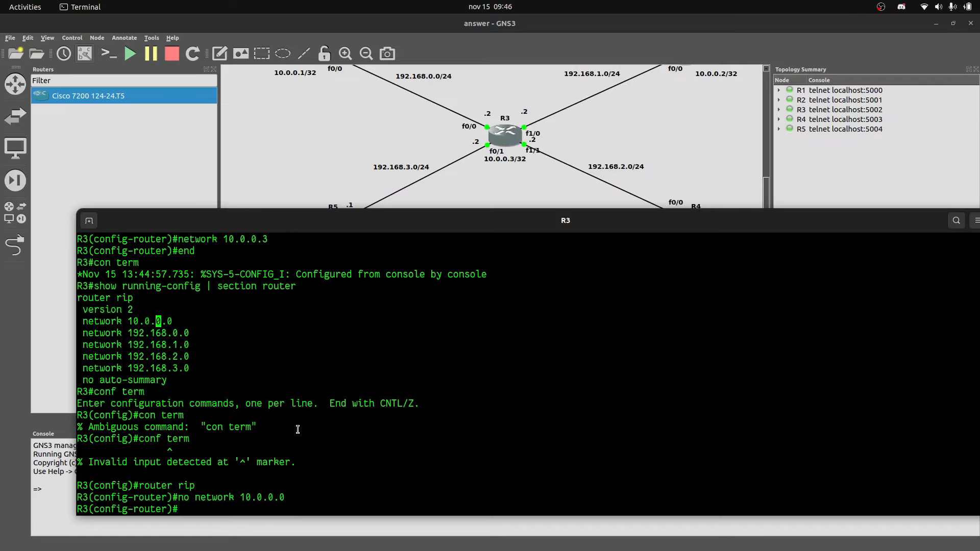
Review R3's earlier RIP commands, re-add network 10.0.0.3 from the command history, and leave configuration mode with end.
scroll(298, 430, up, 7)
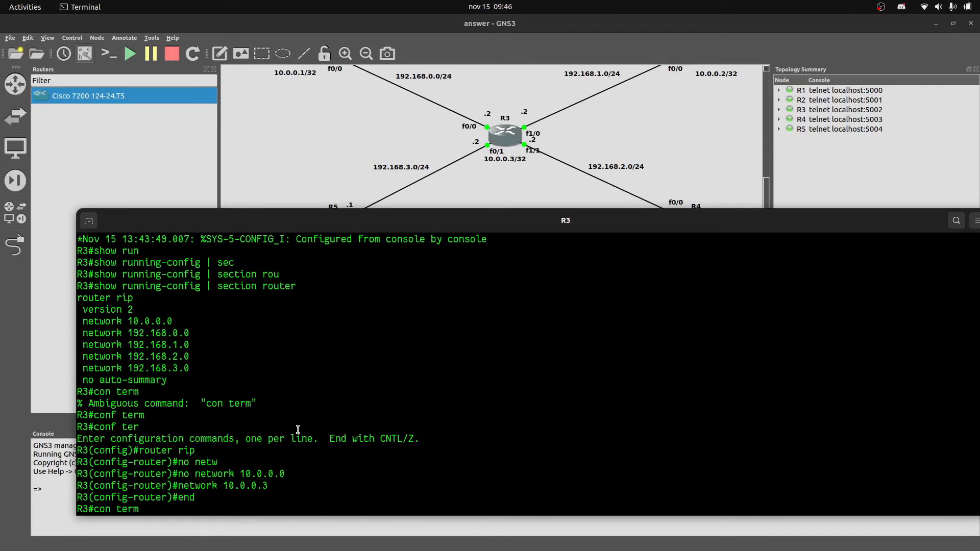
scroll(298, 429, up, 2)
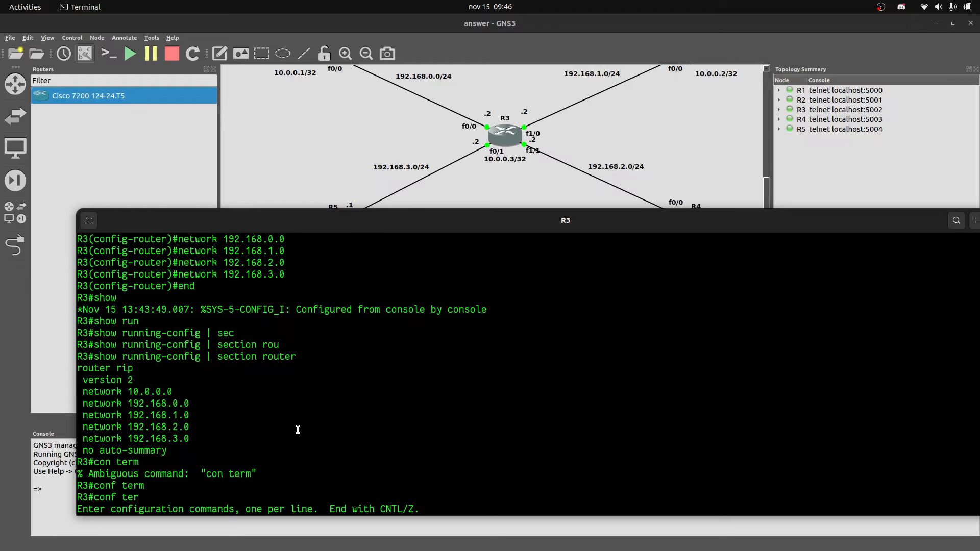
scroll(298, 430, up, 2)
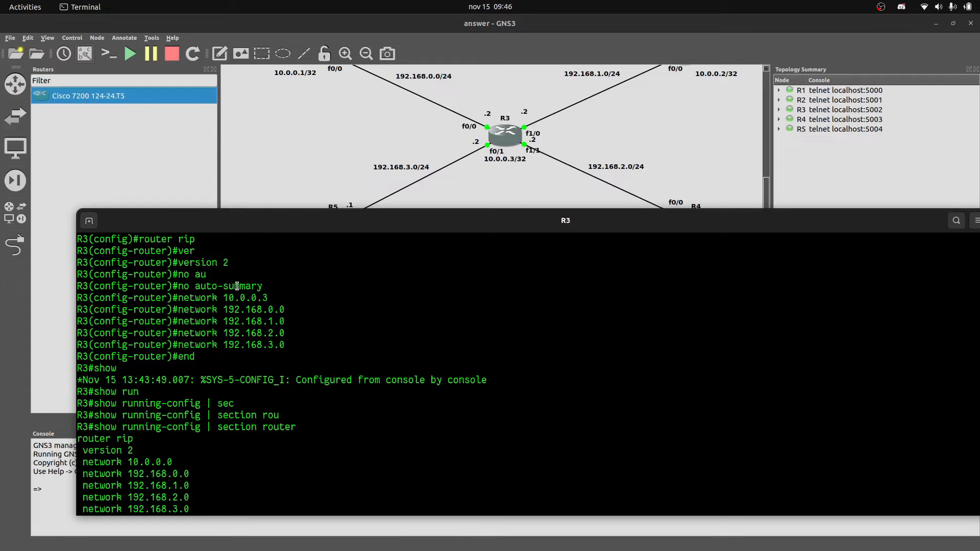
scroll(284, 293, down, 4)
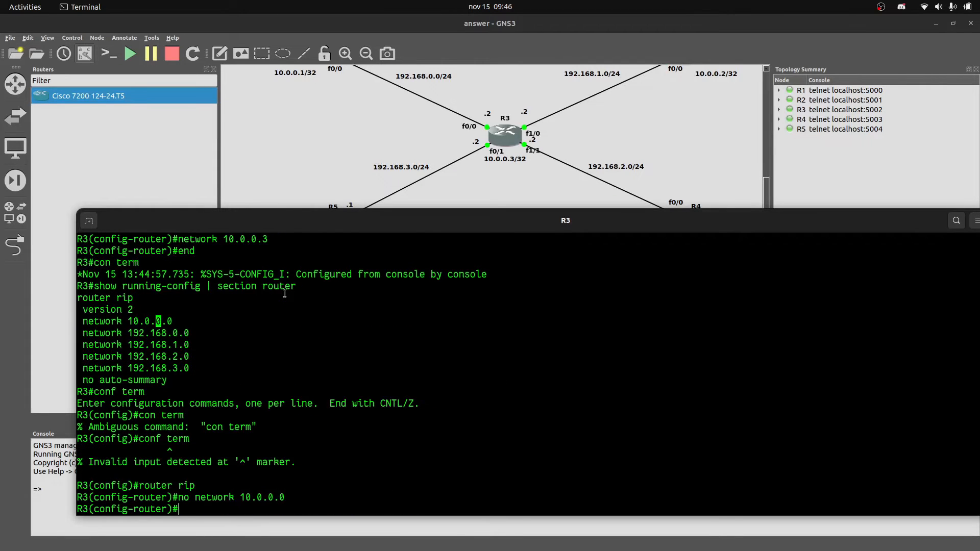
key(Up)
key(Up)
key(Up)
key(Up)
key(Up)
key(Up)
key(Return)
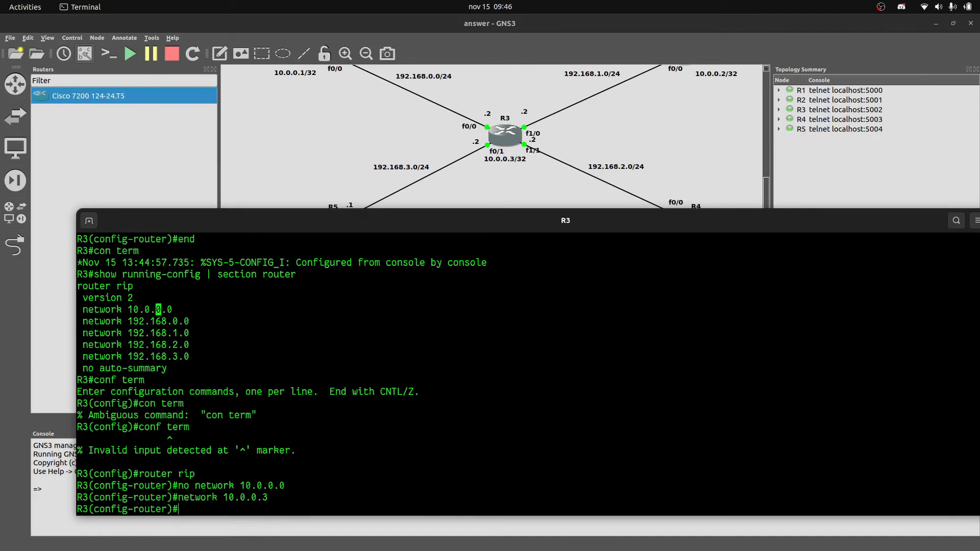
text(end)
key(Return)
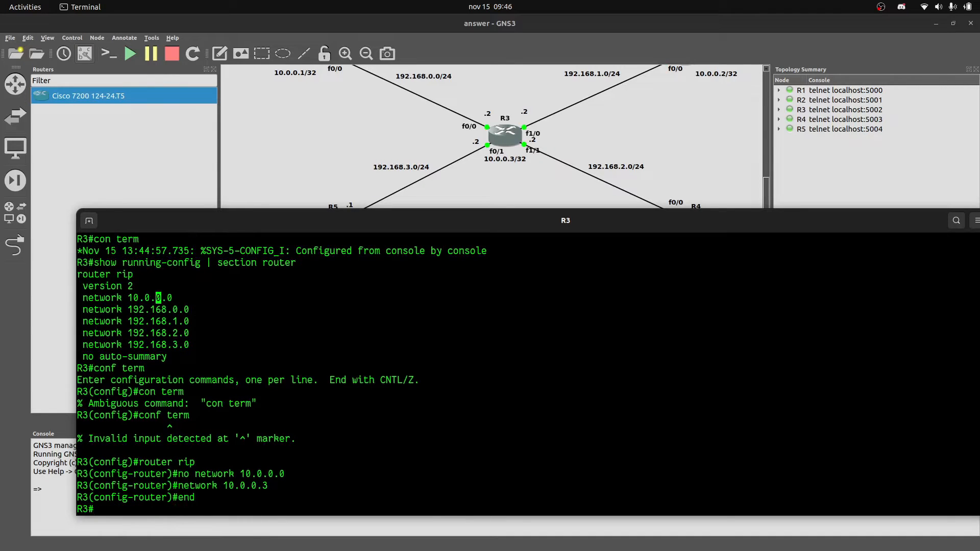
Run show ip route on R3 and compare its loopback, RIP and directly connected routes with the topology.
text(show ip route)
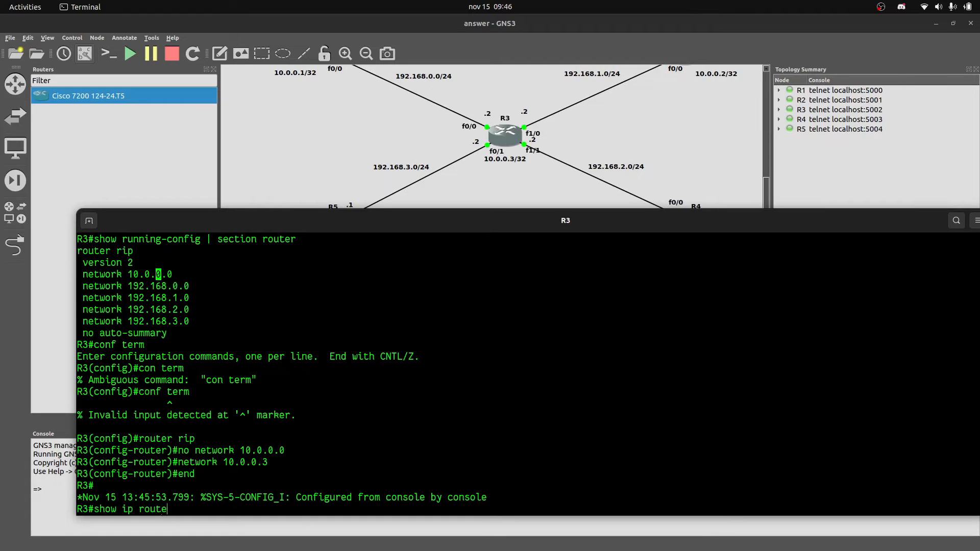
key(Return)
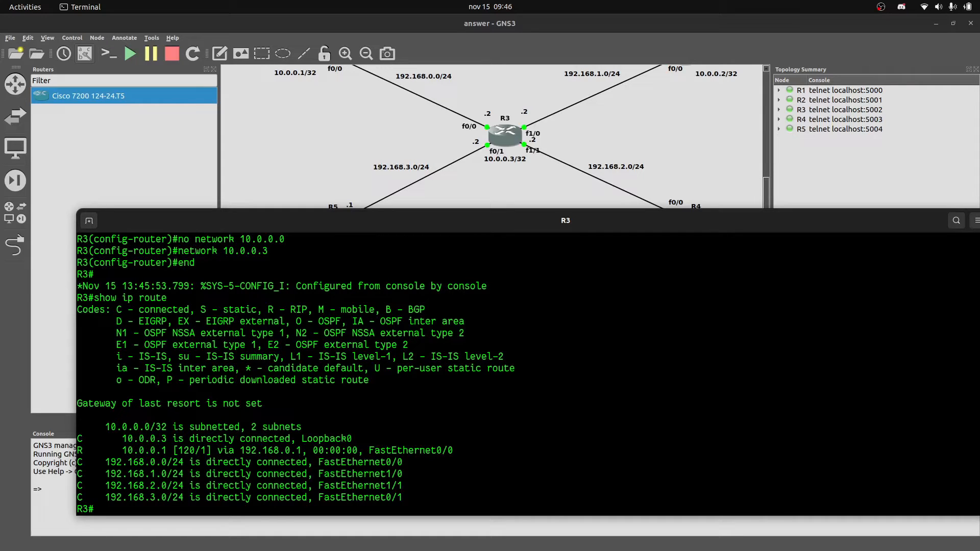
drag(155, 438, 251, 451)
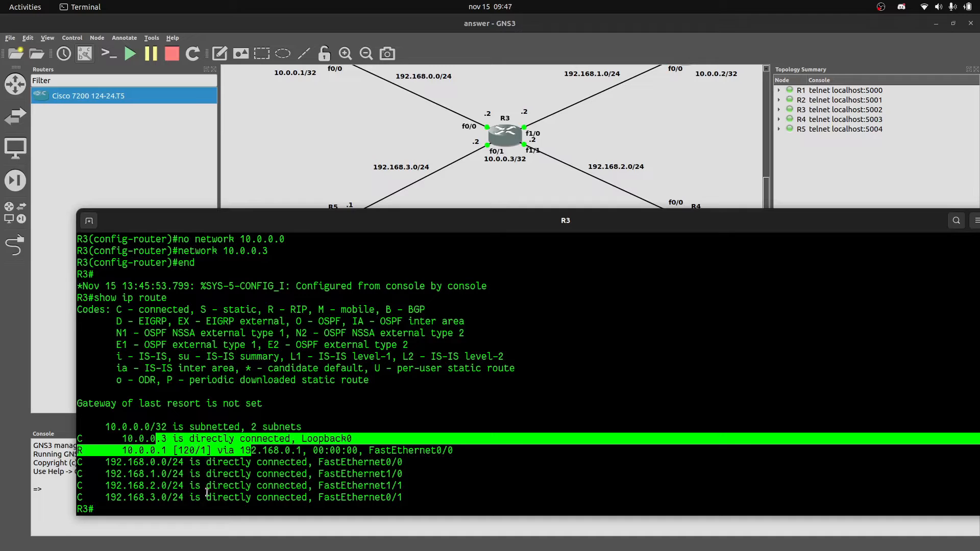
drag(154, 467, 223, 498)
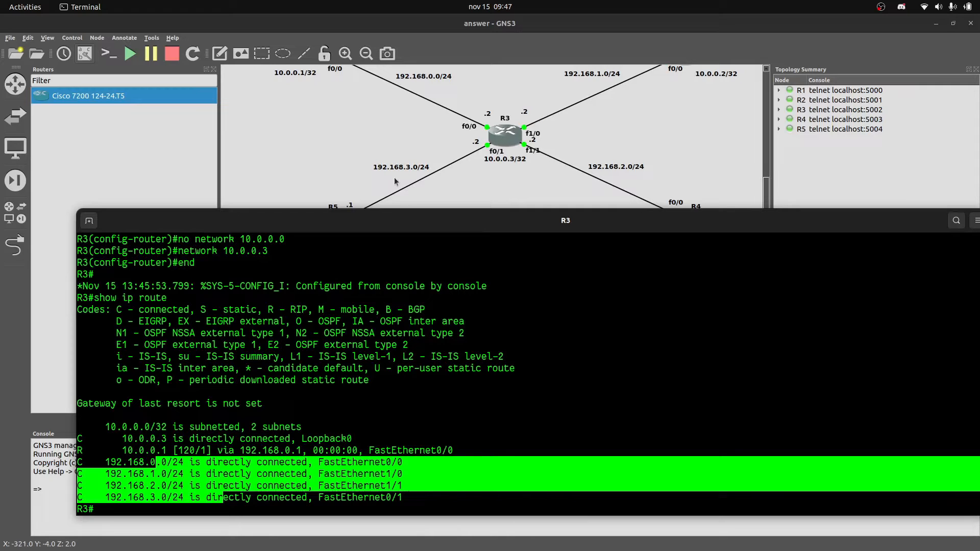
scroll(512, 138, down, 2)
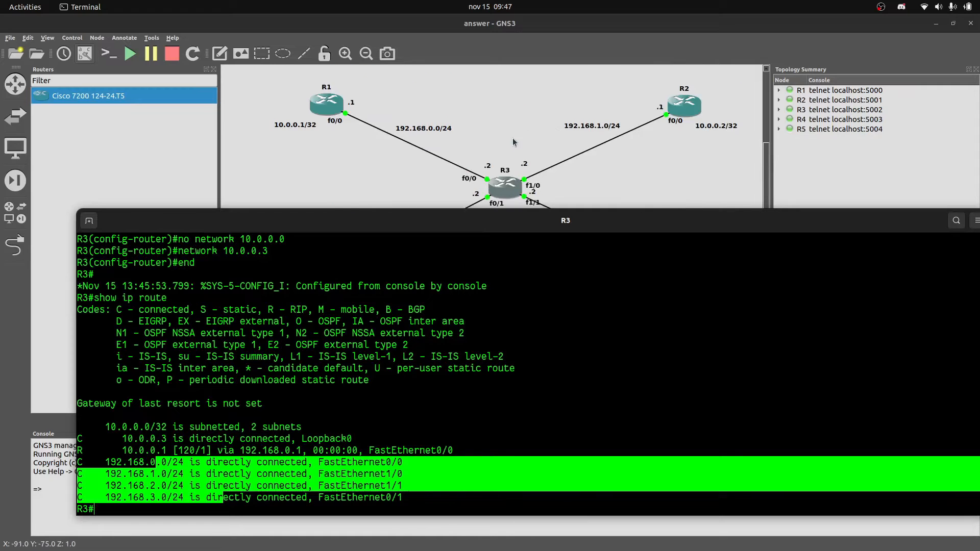
scroll(513, 137, up, 2)
scroll(512, 147, up, 2)
scroll(513, 147, down, 2)
Ping R1's loopback 10.0.0.1 from R3.
click(395, 402)
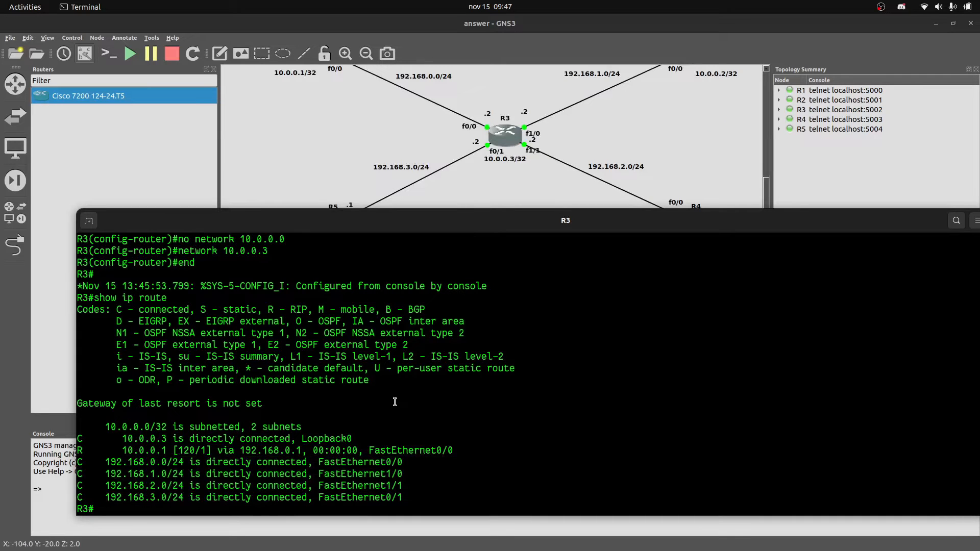
text(ping 10.0.0.1)
key(Return)
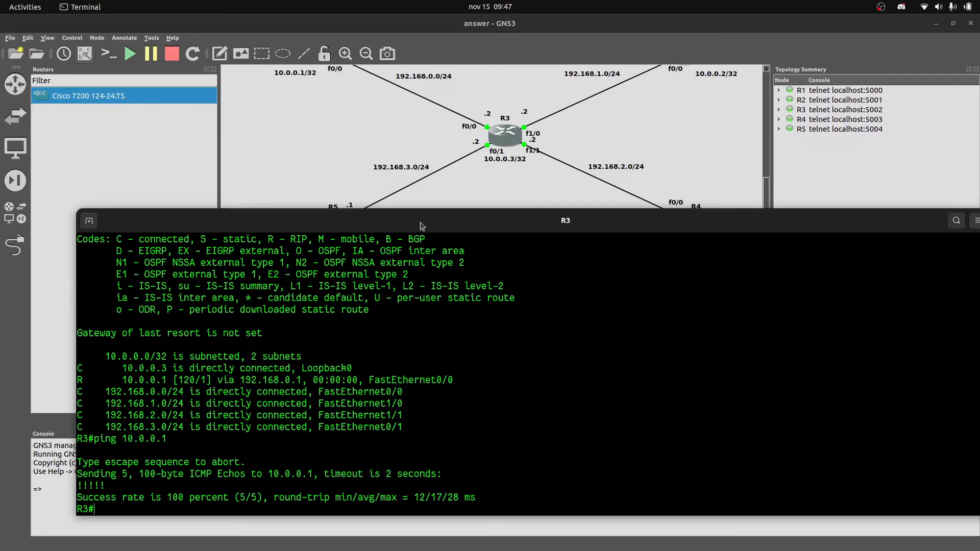
scroll(388, 159, up, 2)
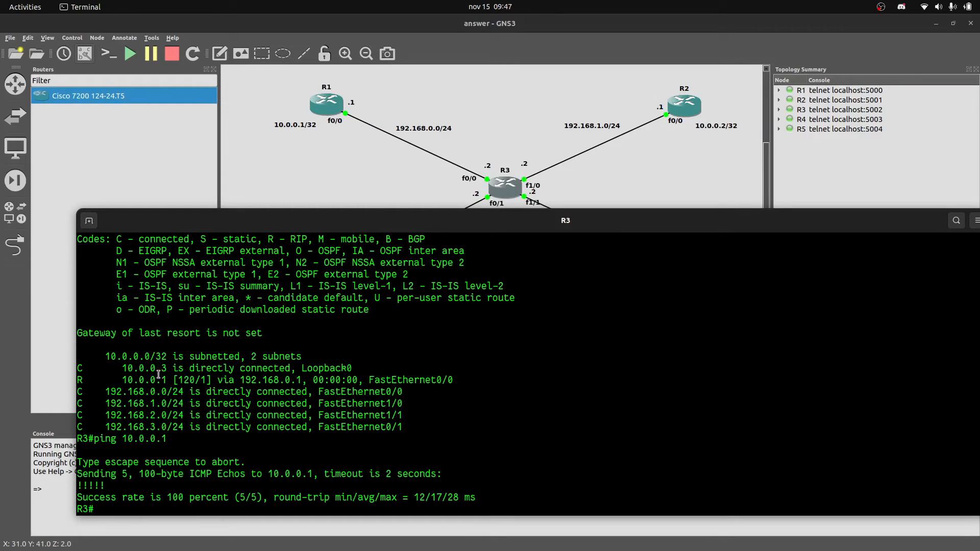
Rerun show ip route on R3 and examine the RIP code and the learned 10.0.0.1 route.
double_click(82, 380)
key(Return)
key(Return)
key(Return)
key(Return)
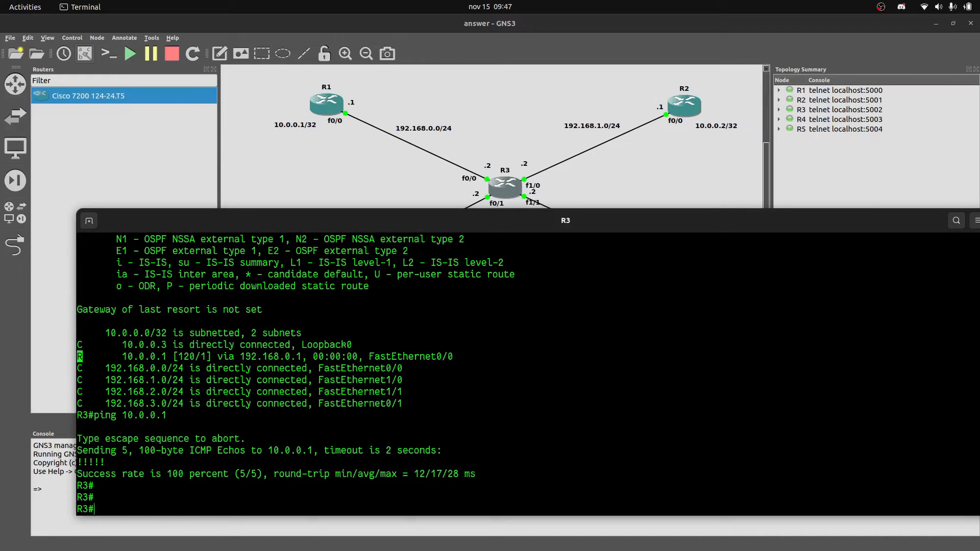
text(show ip )
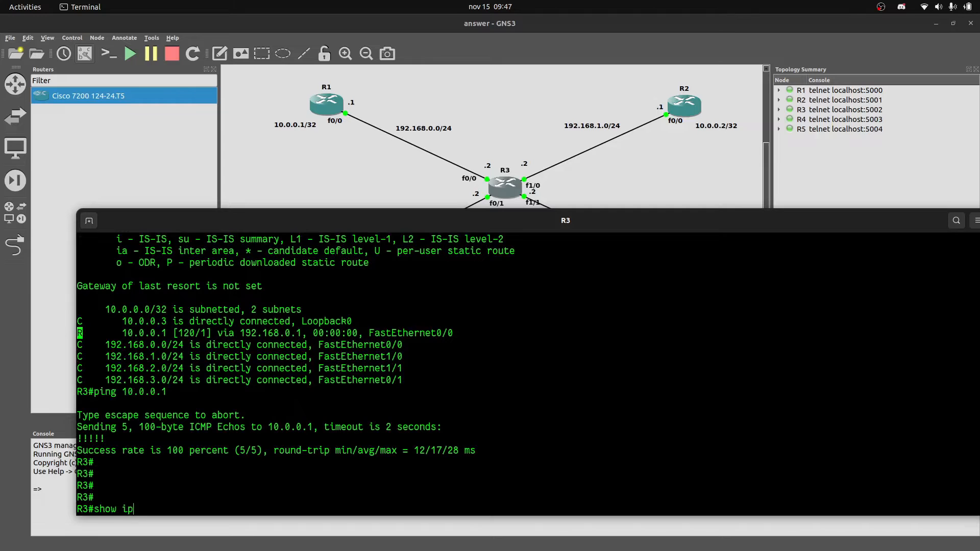
text(route)
key(Tab)
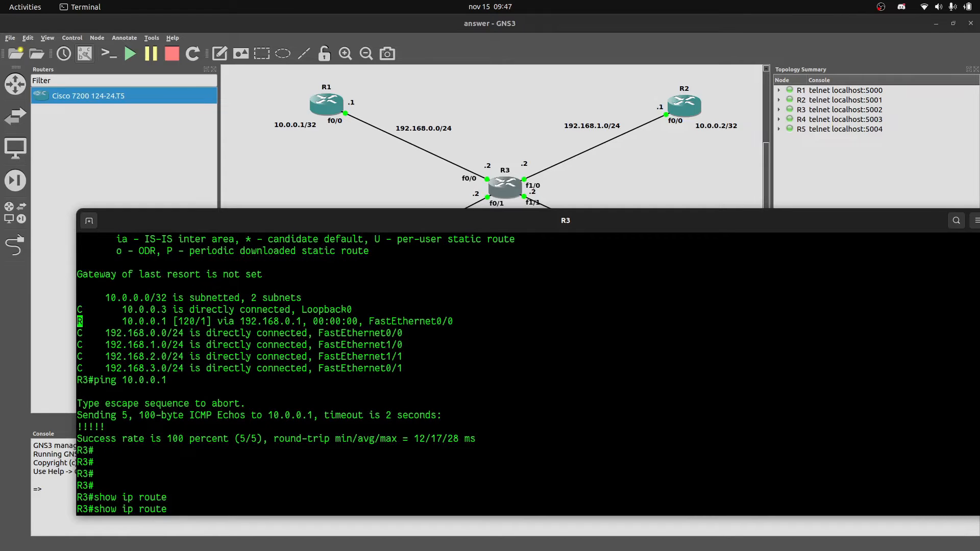
key(Return)
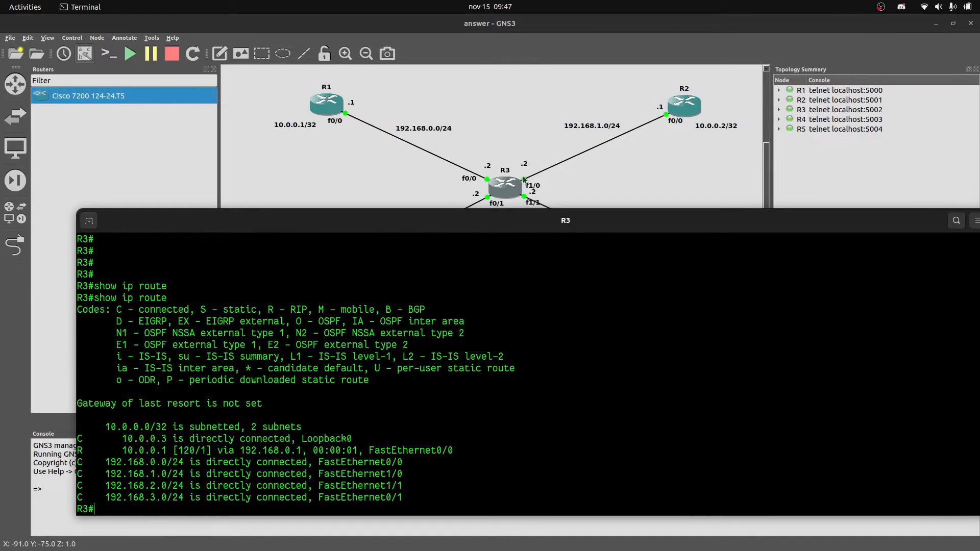
double_click(79, 451)
drag(268, 309, 307, 310)
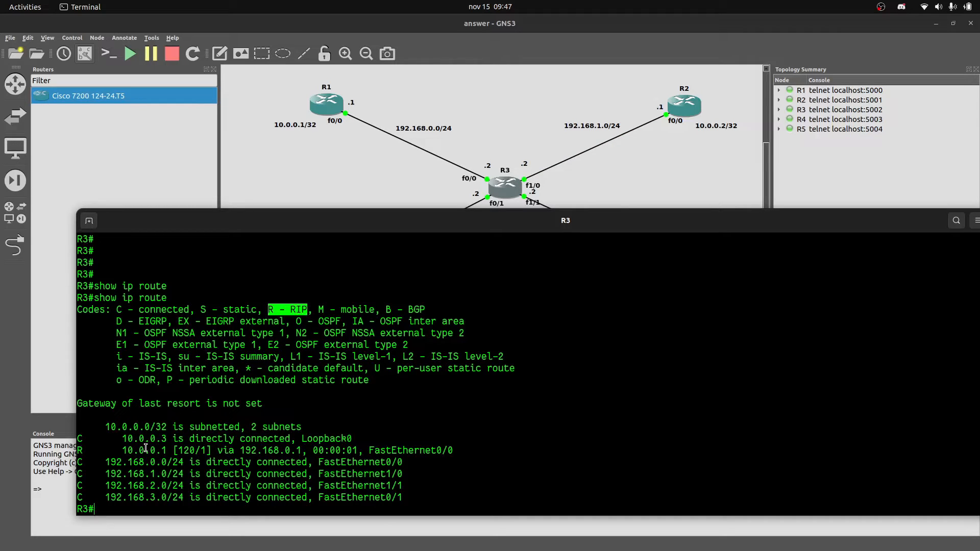
drag(78, 450, 455, 451)
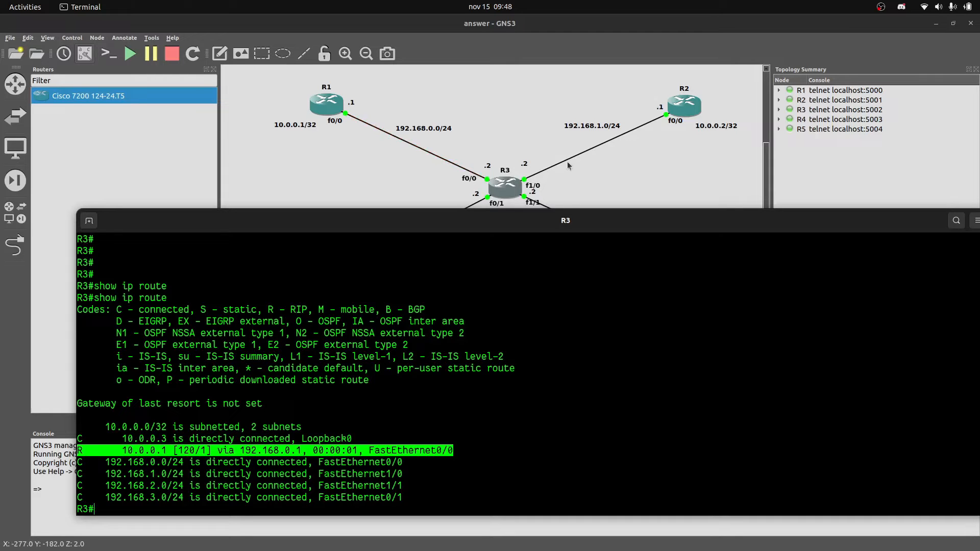
Close R3's console, open R2's console below the routers in the topology, and enter configuration mode with conf term.
drag(892, 226, 704, 209)
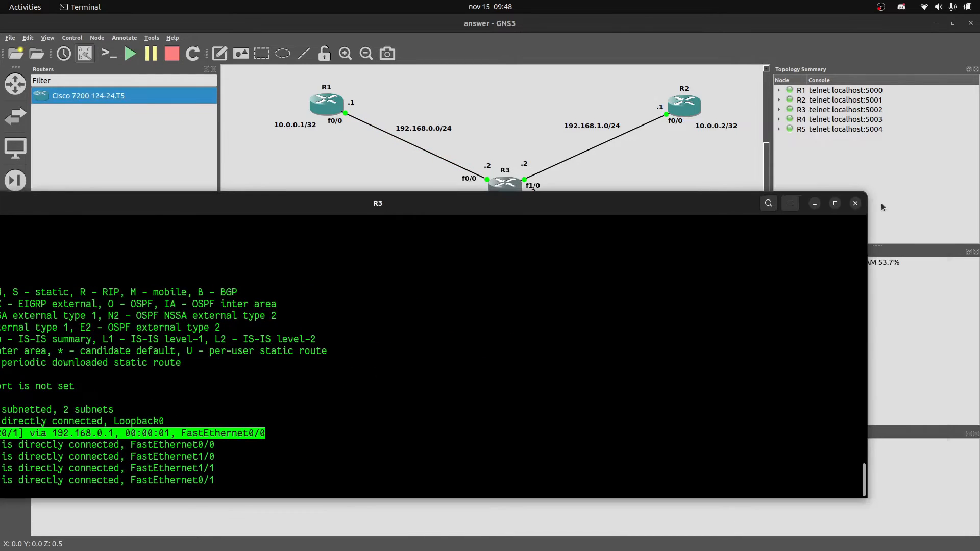
click(855, 203)
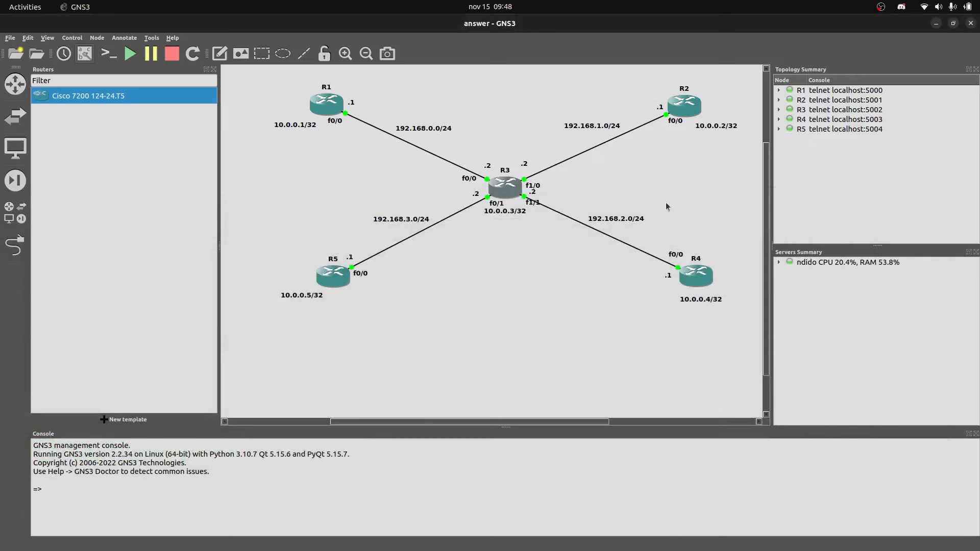
double_click(680, 104)
drag(543, 31, 577, 203)
text(conf term)
key(Return)
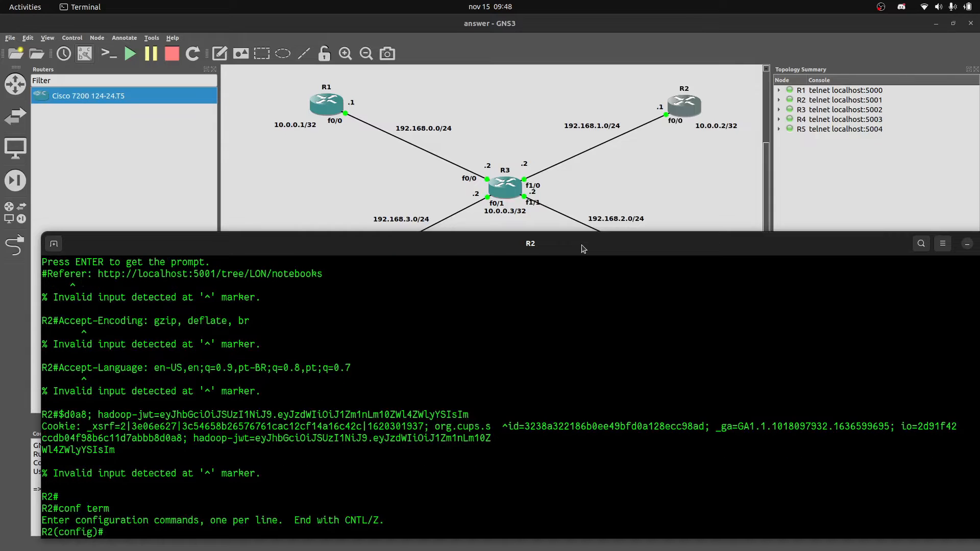
Start RIP configuration on R2 with router rip and set it to version 2.
text(route)
text(r ro)
text(ip)
key(Return)
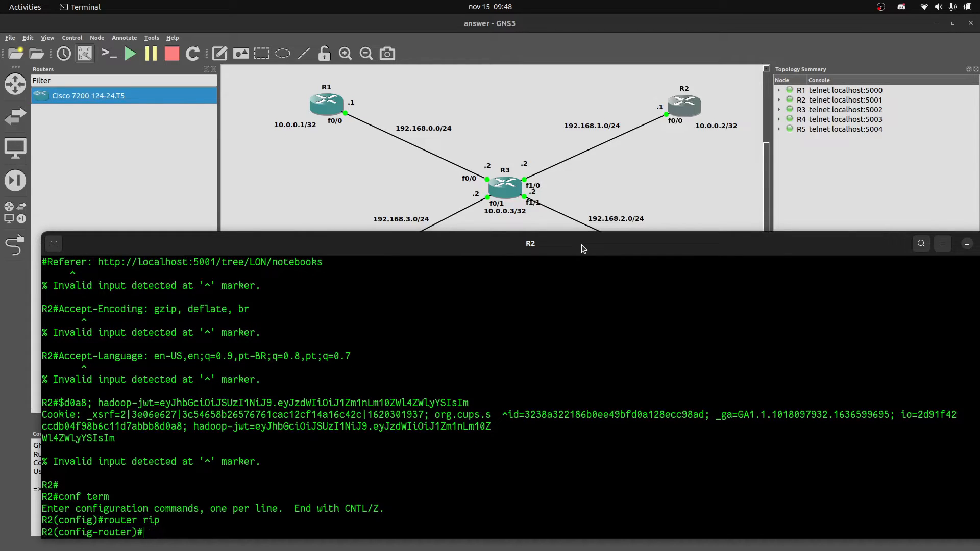
text(versi)
key(Tab)
text(2)
key(Return)
Turn off route summarization on R2 with no auto-summary and add network 192.168.1.0 to RIP.
text(no)
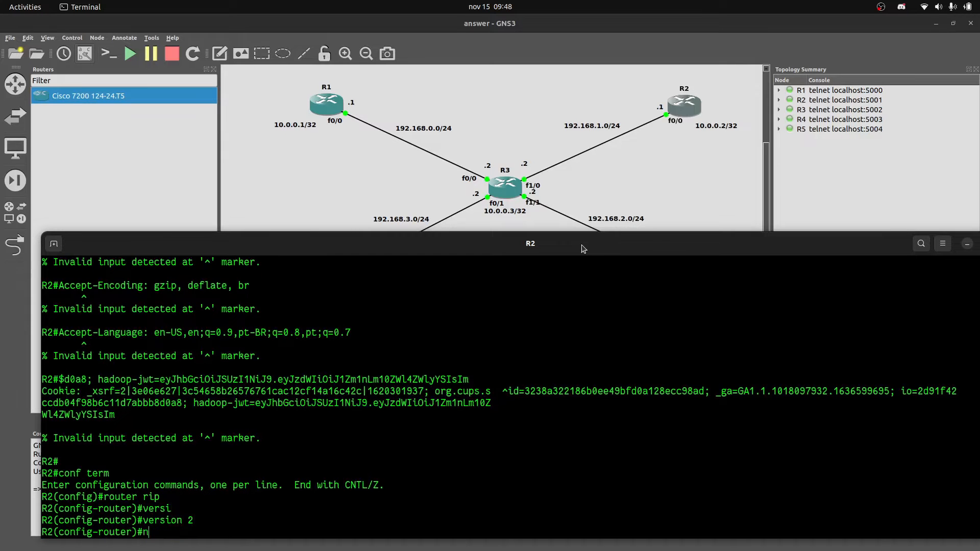
key(Tab)
text(aut)
key(Tab)
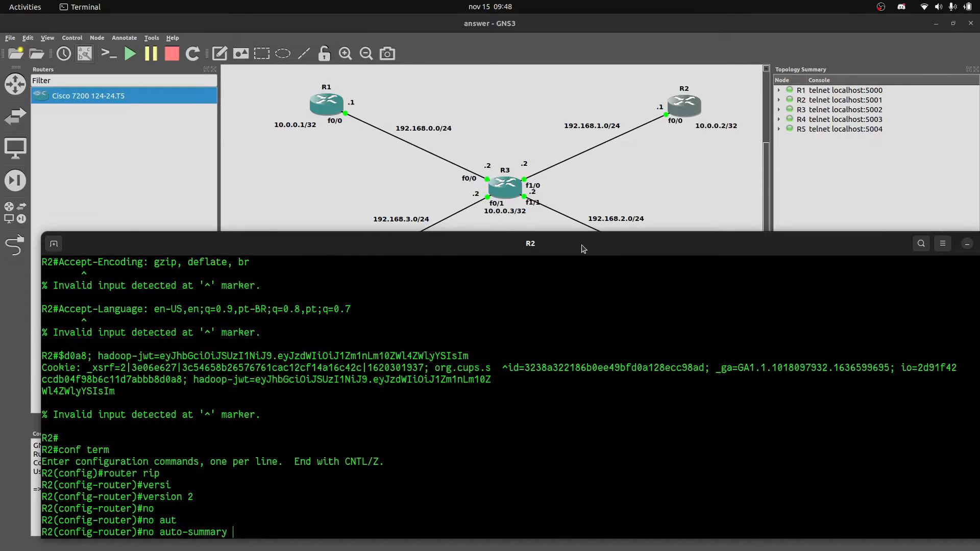
key(Return)
text(n)
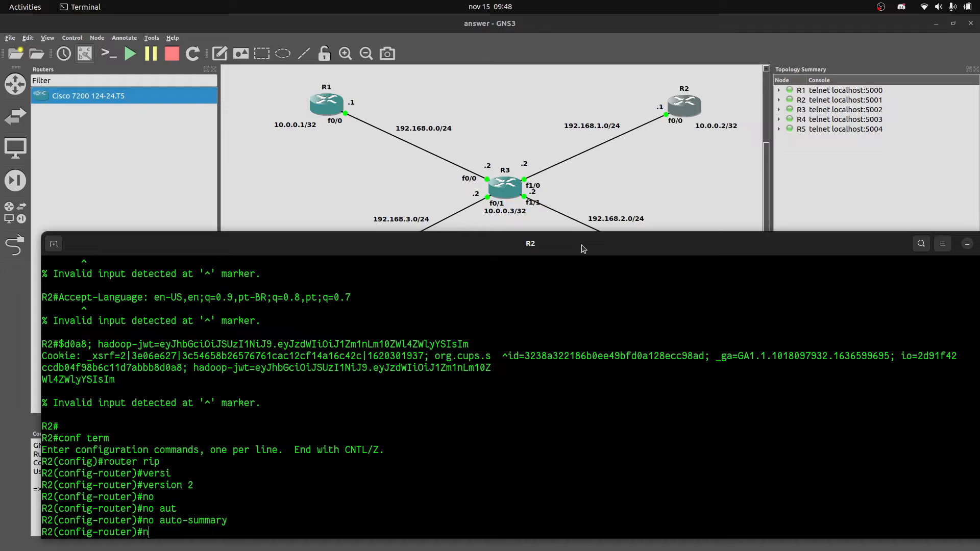
text(etwork 192.168.1.0)
key(Return)
Add network 10.0.0.2 to R2's RIP configuration and leave configuration mode with end.
text(ne)
key(Up)
key(BackSpace)
key(BackSpace)
key(BackSpace)
key(BackSpace)
key(BackSpace)
key(BackSpace)
key(BackSpace)
key(BackSpace)
key(BackSpace)
key(BackSpace)
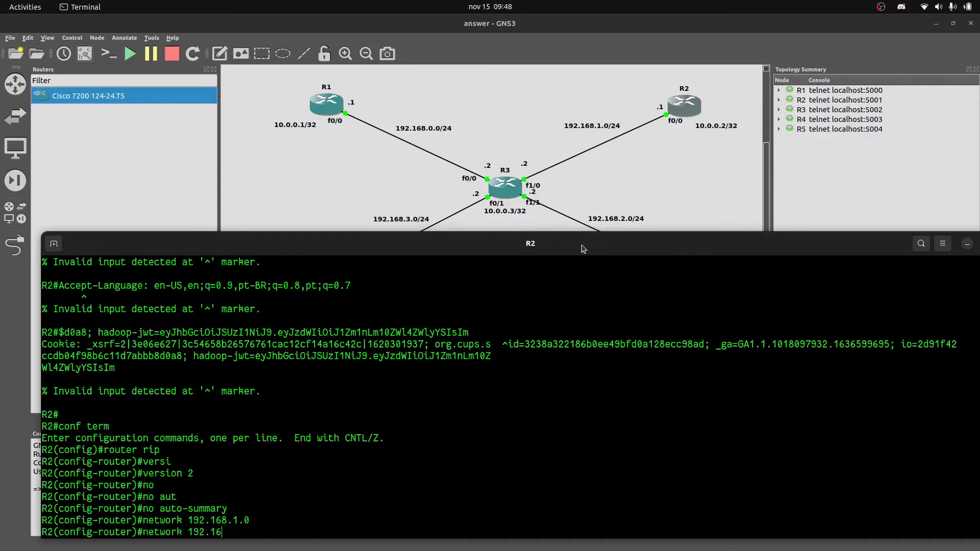
text(0.0.0.)
text(0)
key(BackSpace)
text(2)
key(Return)
text(end)
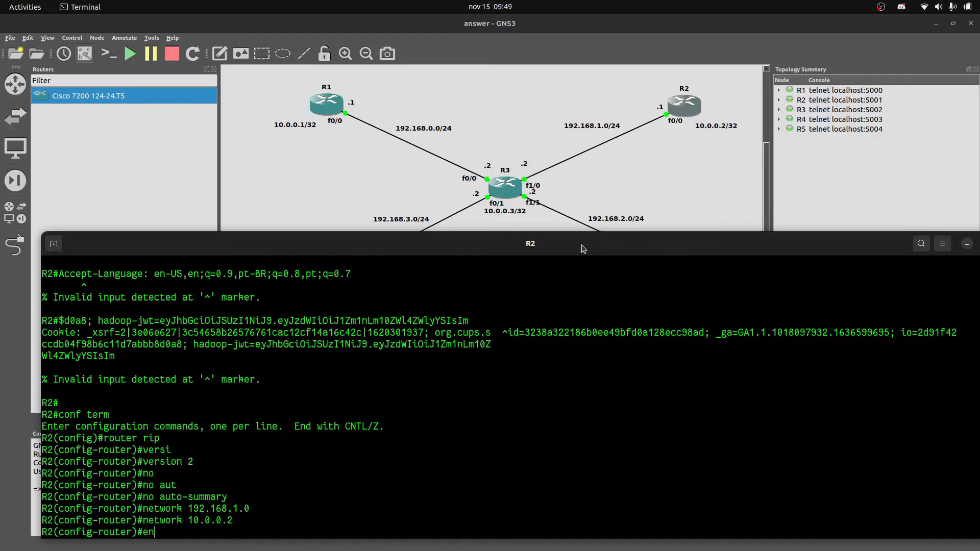
key(Return)
Check R2's RIP configuration with show running-config | section router.
text(show )
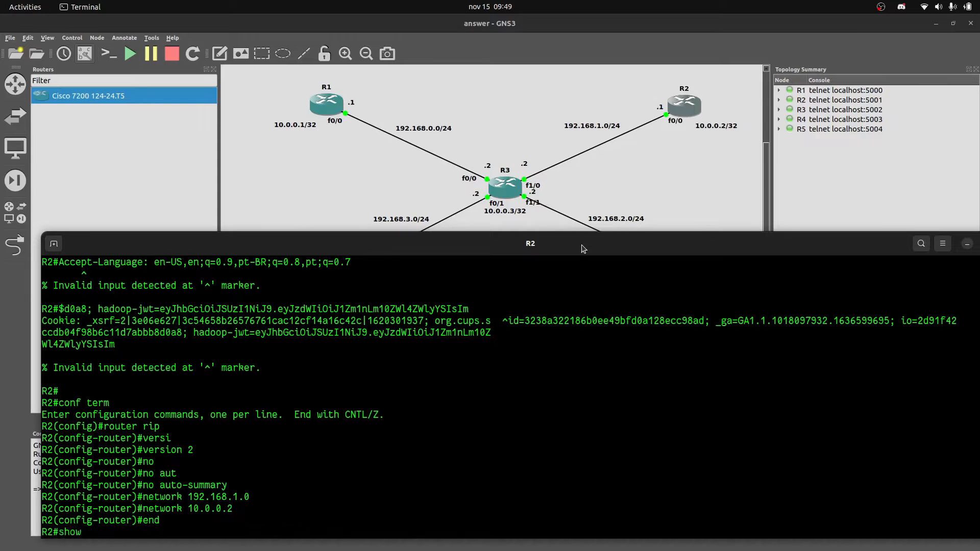
text(sh)
key(Tab)
key(BackSpace)
key(BackSpace)
key(BackSpace)
key(BackSpace)
key(BackSpace)
key(BackSpace)
key(BackSpace)
key(BackSpace)
key(BackSpace)
key(BackSpace)
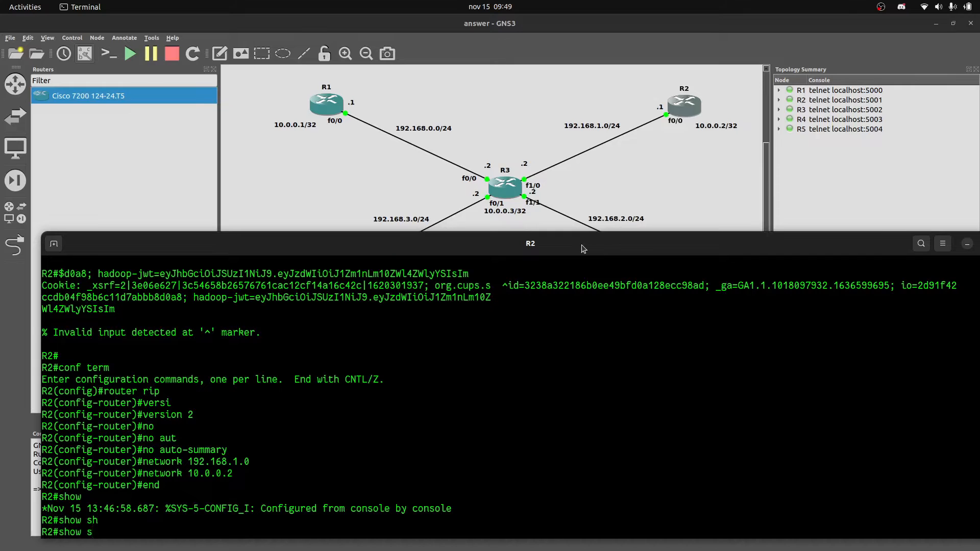
text(run)
key(Tab)
text(| )
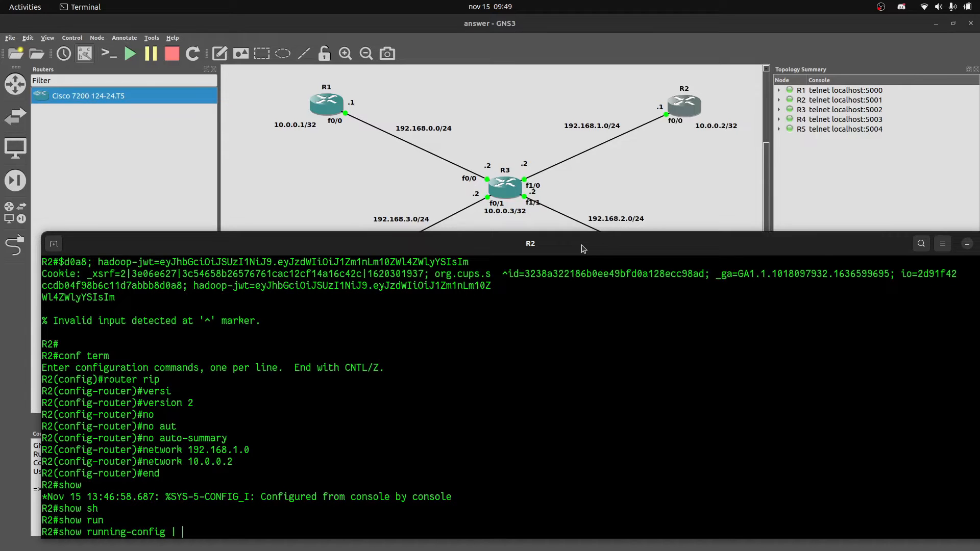
text(se)
key(Tab)
text(router)
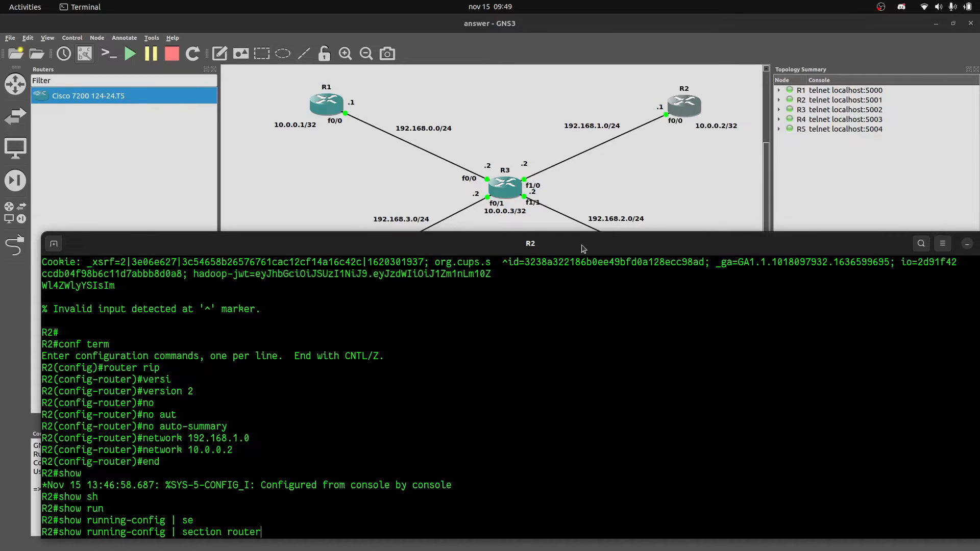
key(Return)
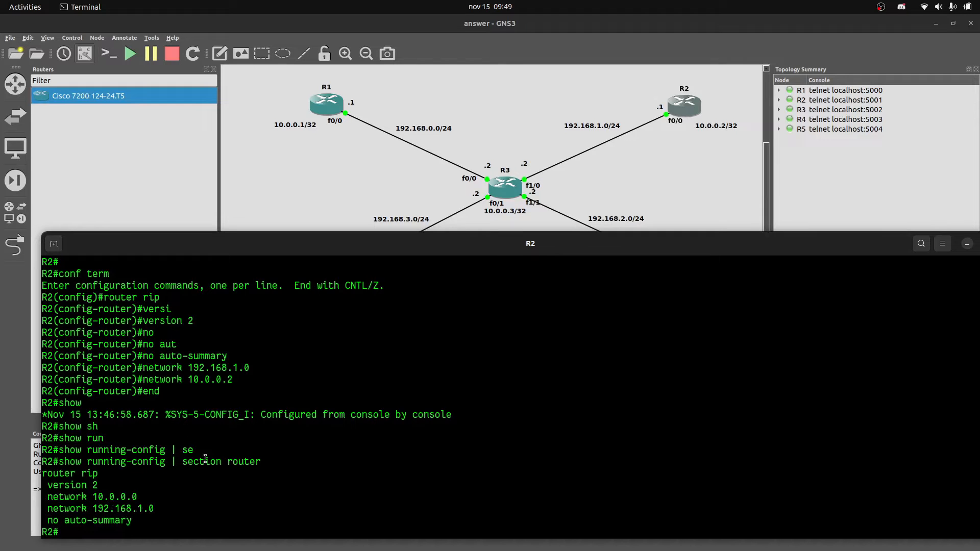
Run show ip route on R2 and examine the 10.0.0.x loopback routes.
text(show ip rou)
key(Tab)
key(Return)
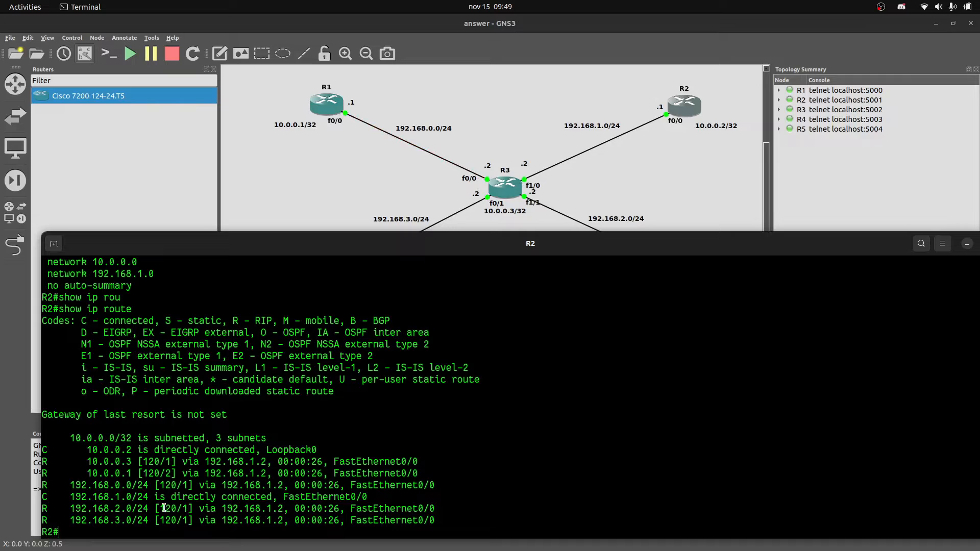
drag(110, 452, 237, 457)
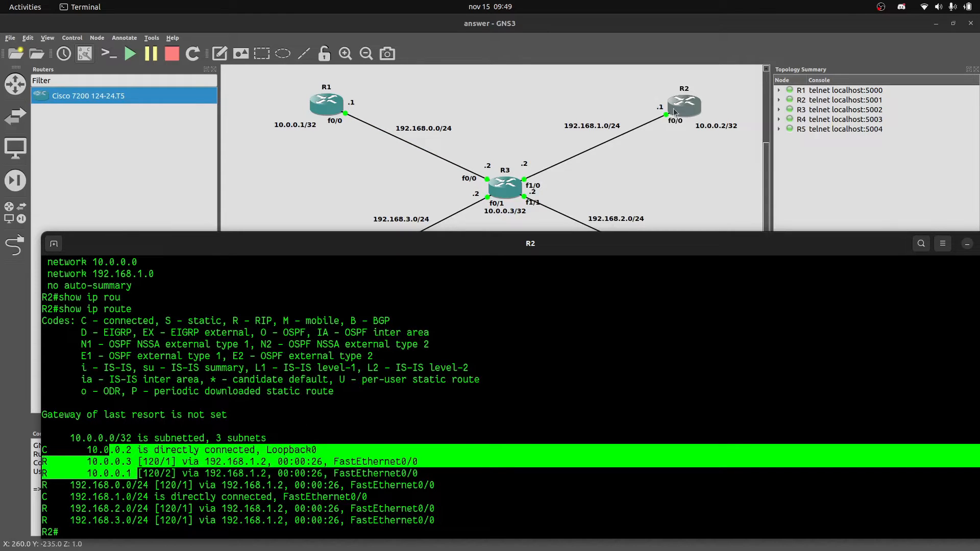
Ping the loopbacks 10.0.0.1 and 10.0.0.3 from R2.
text(ping 10.0.0.1)
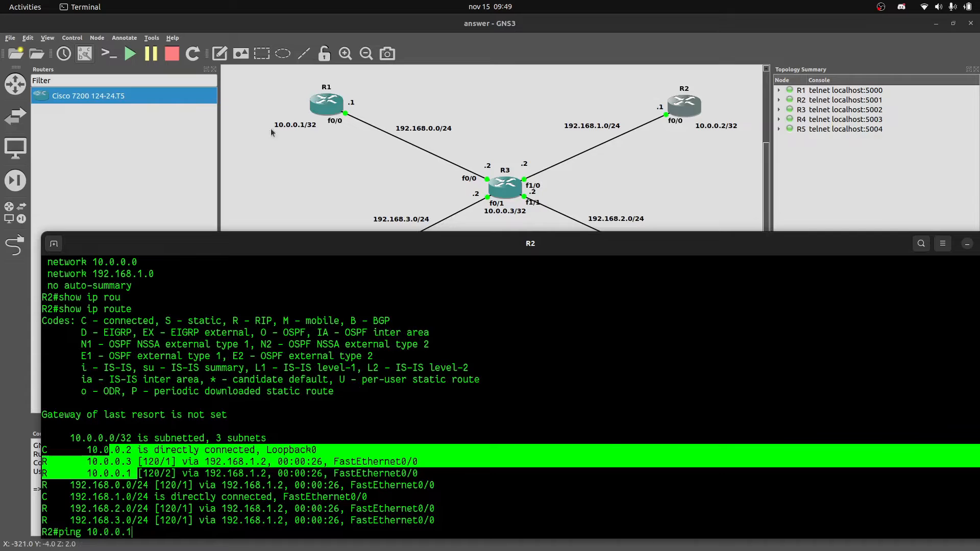
key(Return)
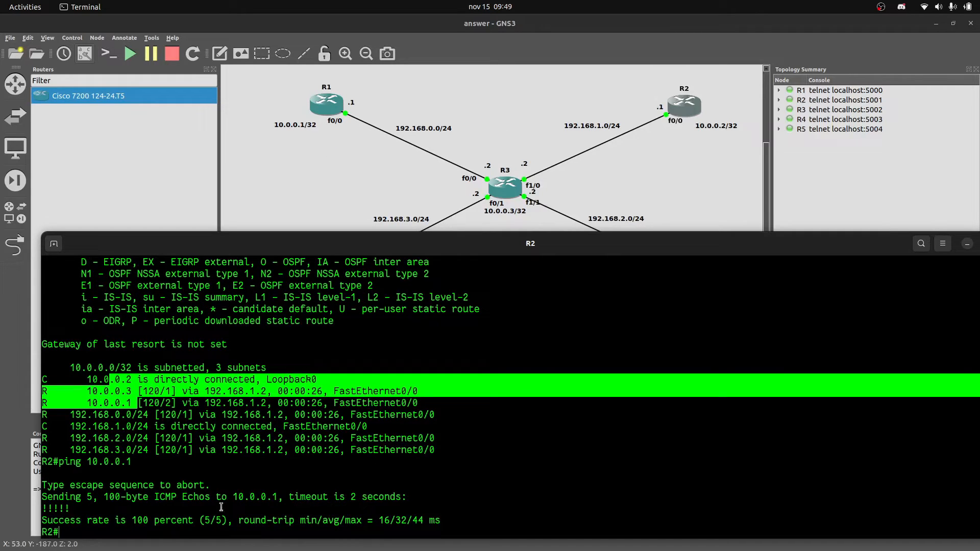
key(Up)
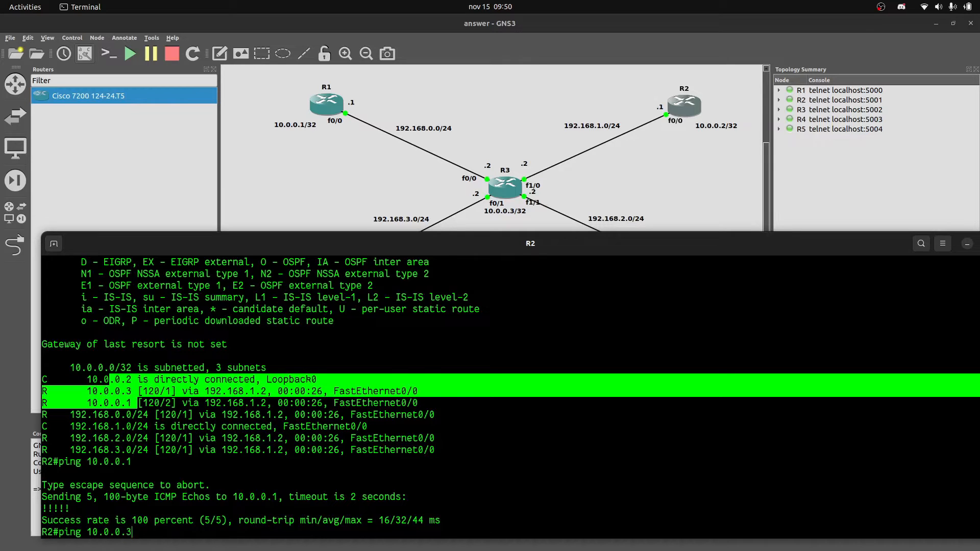
key(Return)
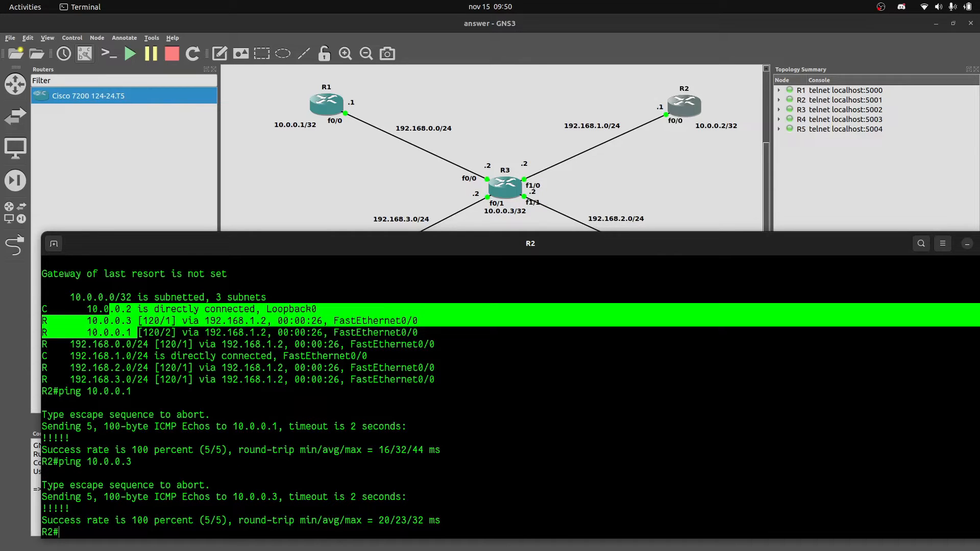
Recall show ip route from the command history on R2 and run it again.
key(Up)
key(Up)
key(Return)
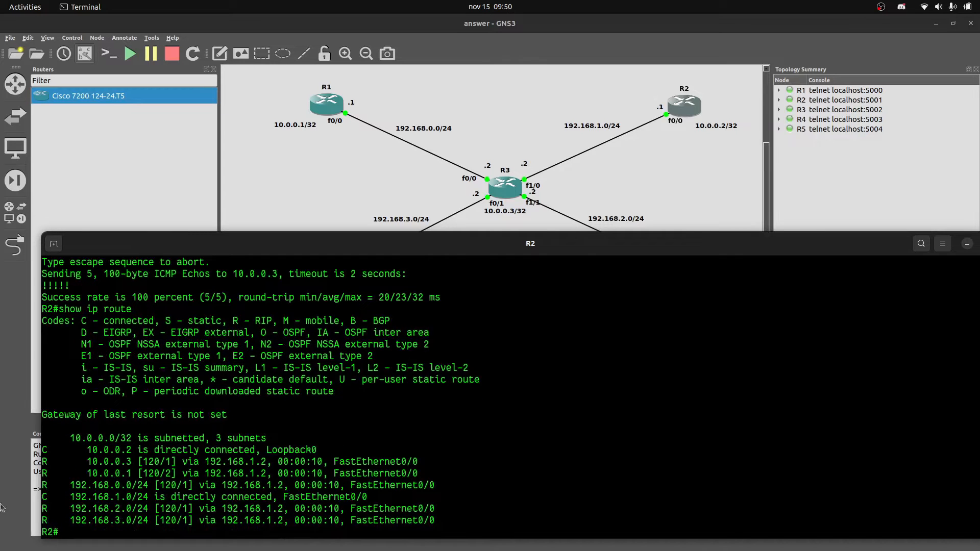
Examine the loopback routes and the 192.168.2.0 and 192.168.3.0 routes in R2's routing table, and ping 192.168.0.1.
drag(42, 448, 45, 473)
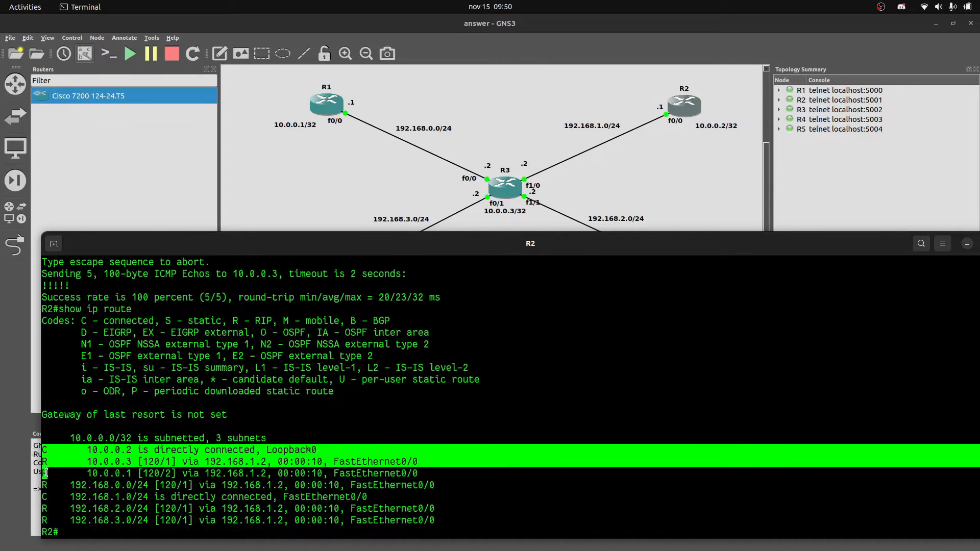
drag(41, 507, 446, 517)
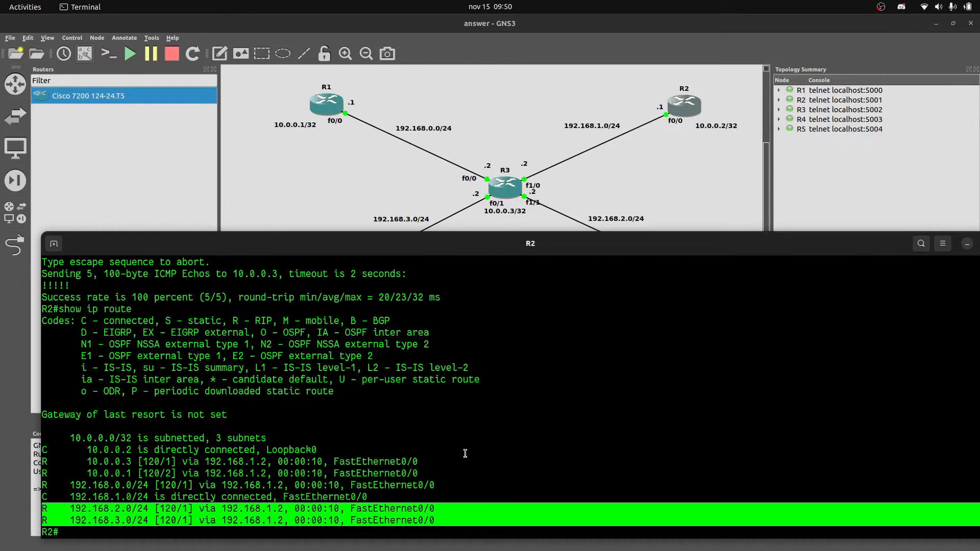
text(ping)
text(192.168.0.1)
key(Return)
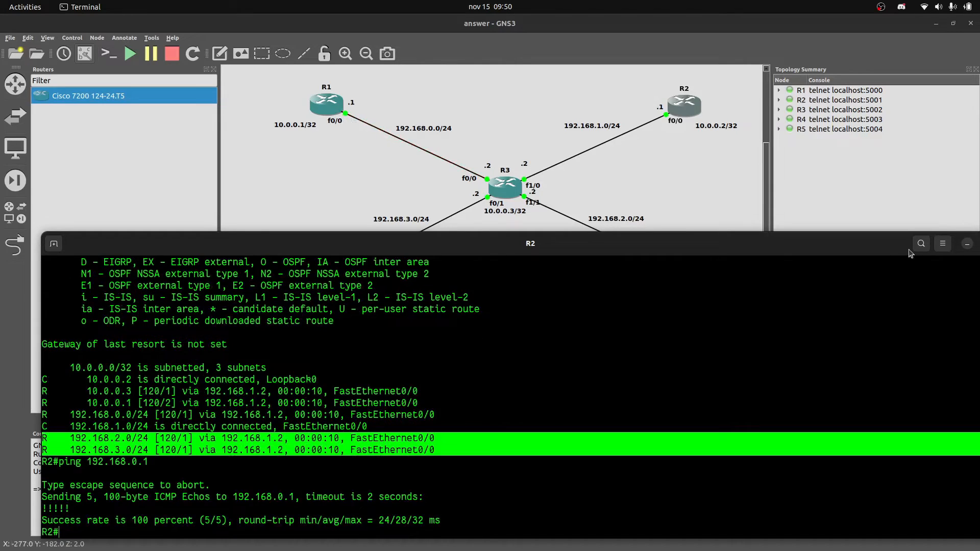
Open R4's console and enter RIP router configuration mode from global configuration with router rip.
click(967, 243)
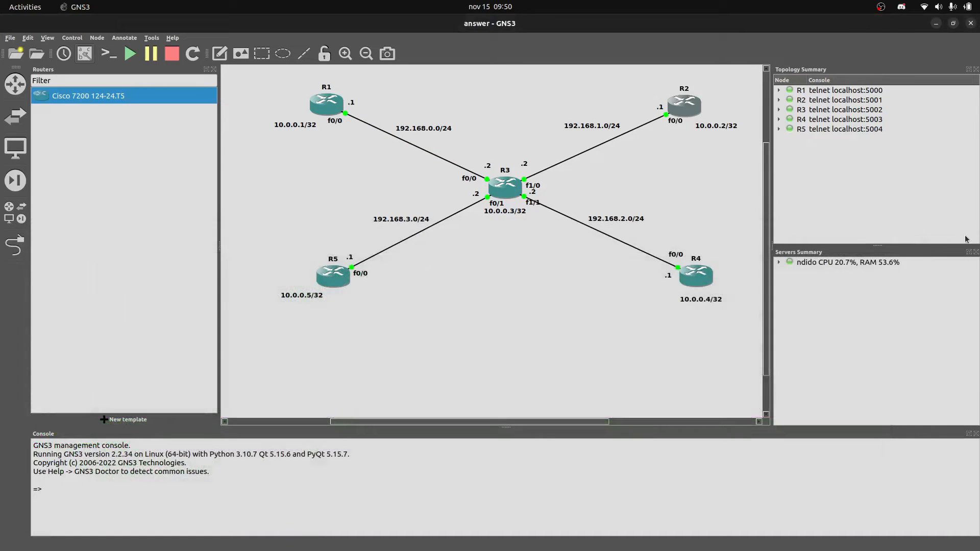
double_click(691, 280)
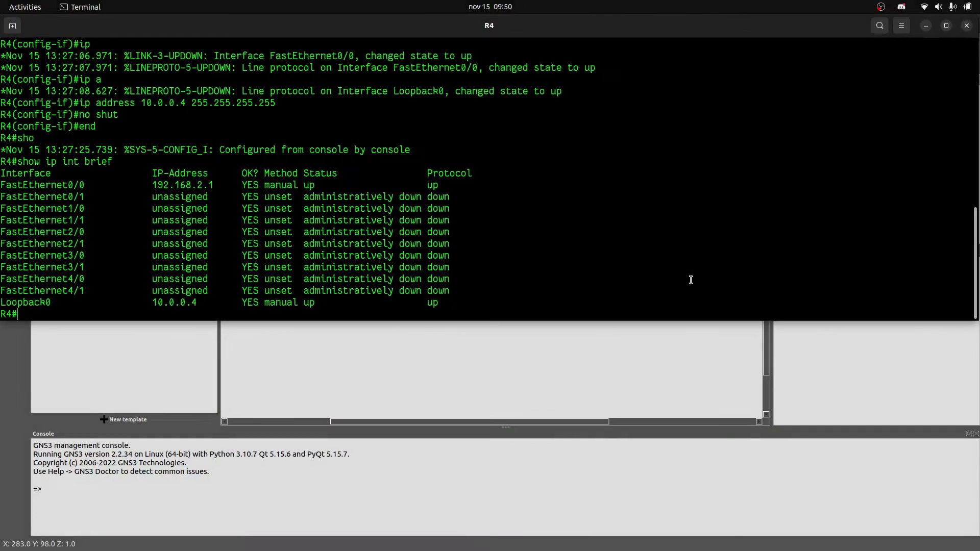
drag(456, 29, 518, 287)
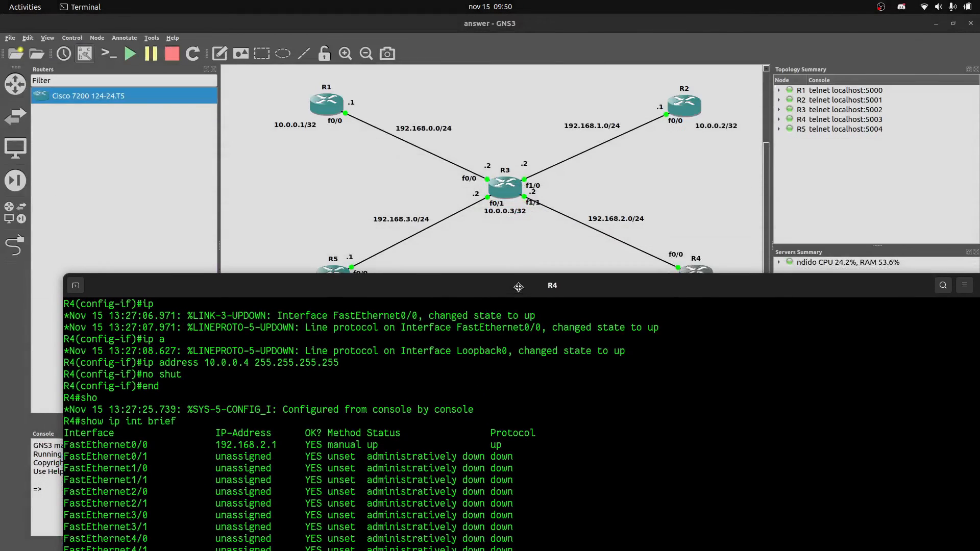
scroll(544, 202, down, 2)
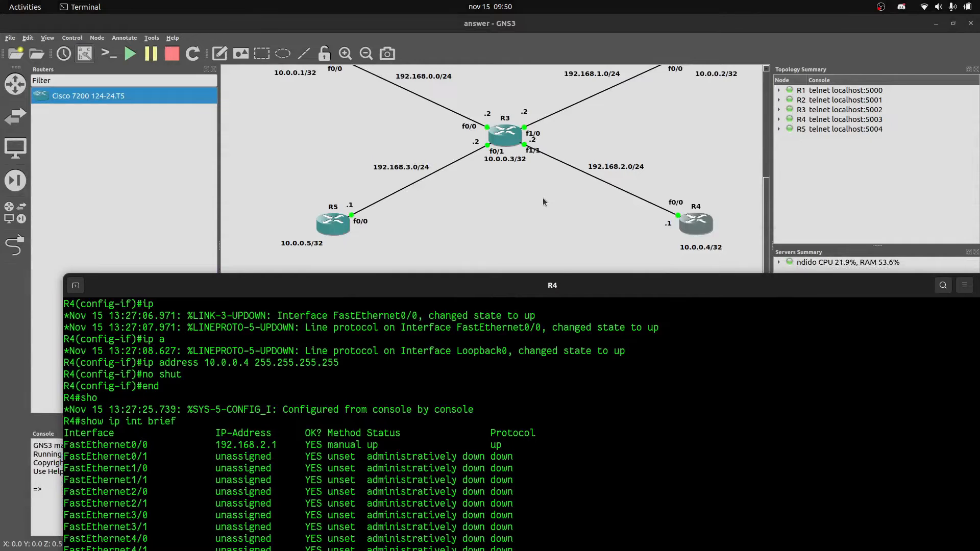
drag(553, 287, 555, 254)
text(router rip)
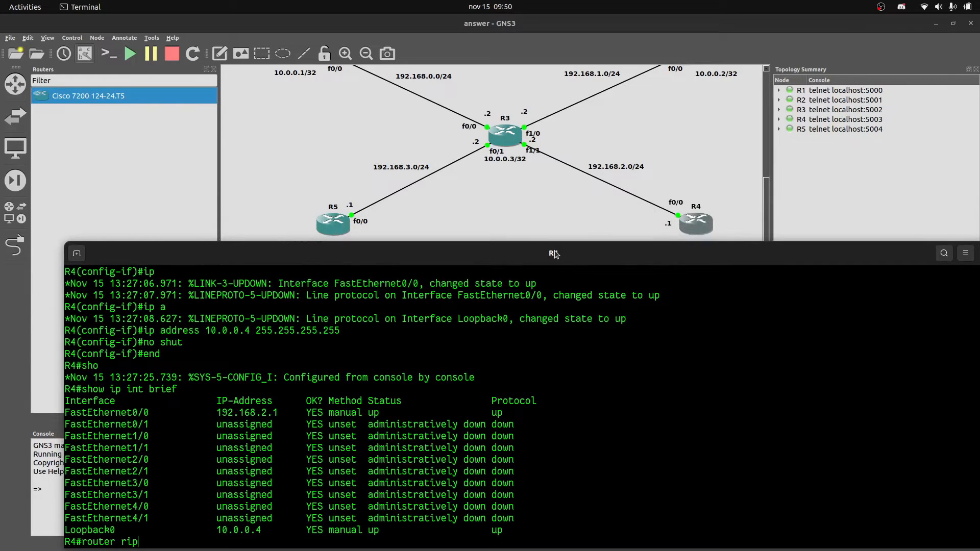
key(Return)
text(conf term)
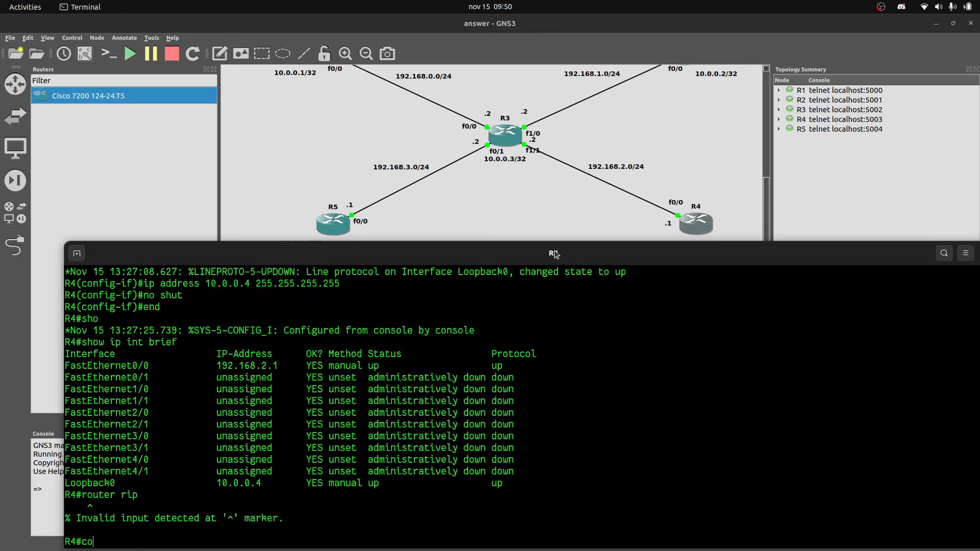
key(Return)
text(router rip)
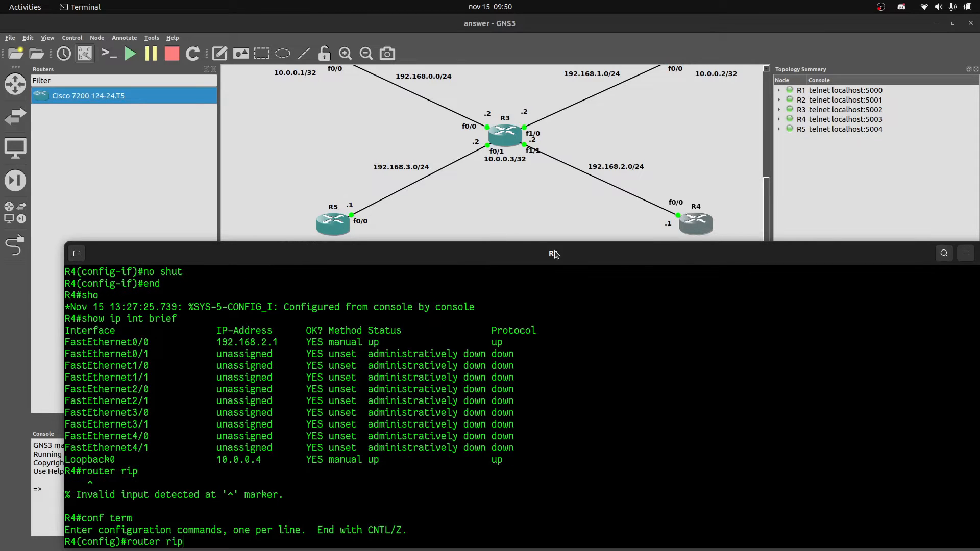
key(Return)
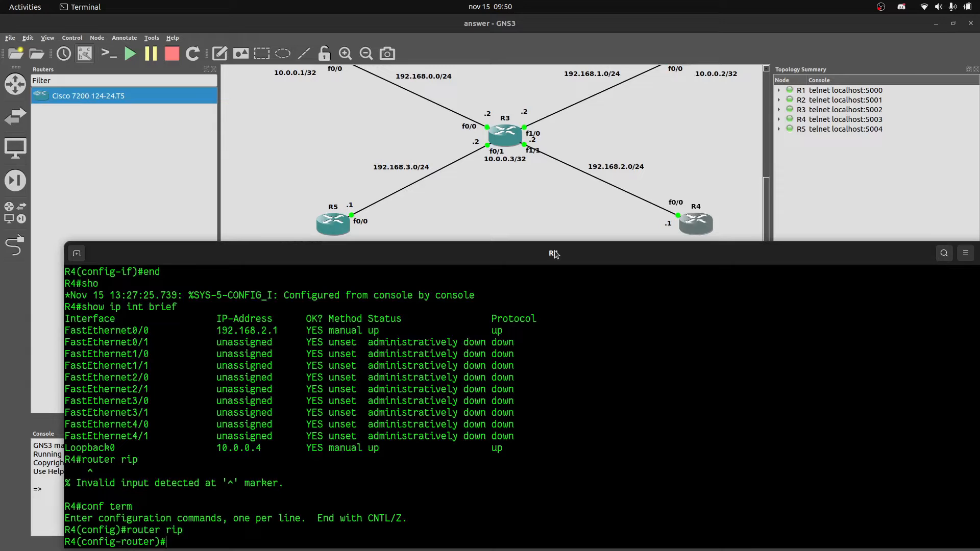
Set RIP to version 2 on R4 and disable automatic summarization with no auto-summary.
text(ver)
key(BackSpace)
text(ersion 2)
key(Return)
text(no au)
key(Tab)
key(Return)
Advertise networks 192.168.2.0 and 10.0.0.4 in RIP on R4 and end configuration mode.
text(network 192.168.2.0)
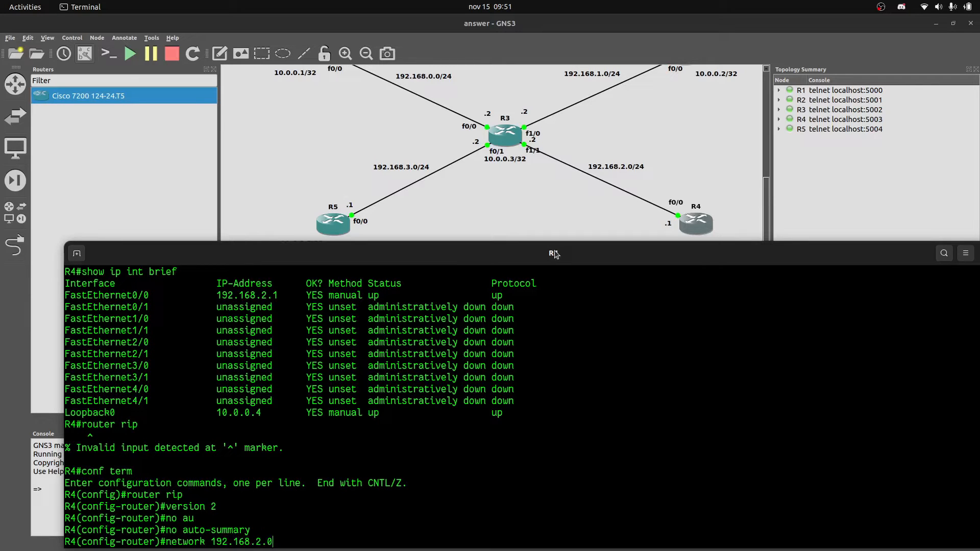
key(Return)
text(netwo)
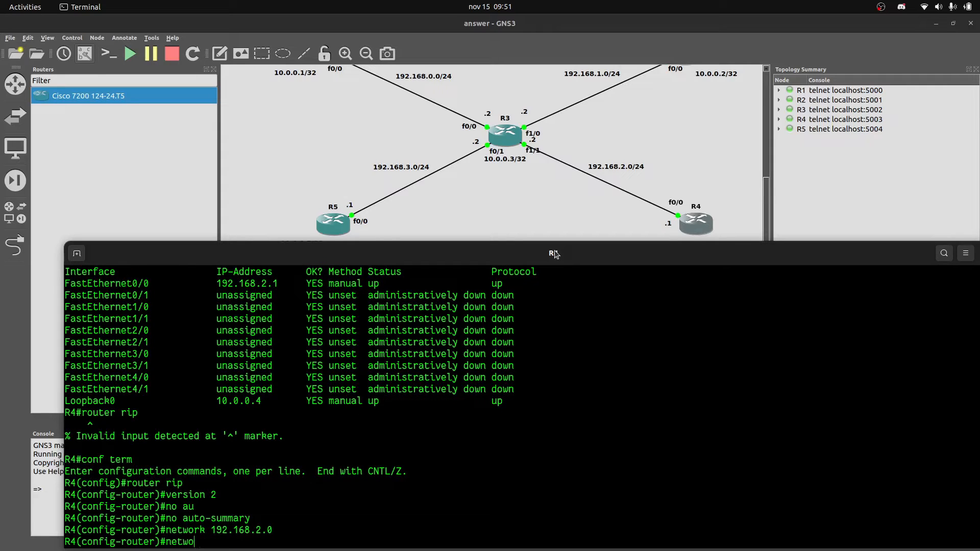
text(rk 10.0.0.4)
drag(631, 253, 632, 195)
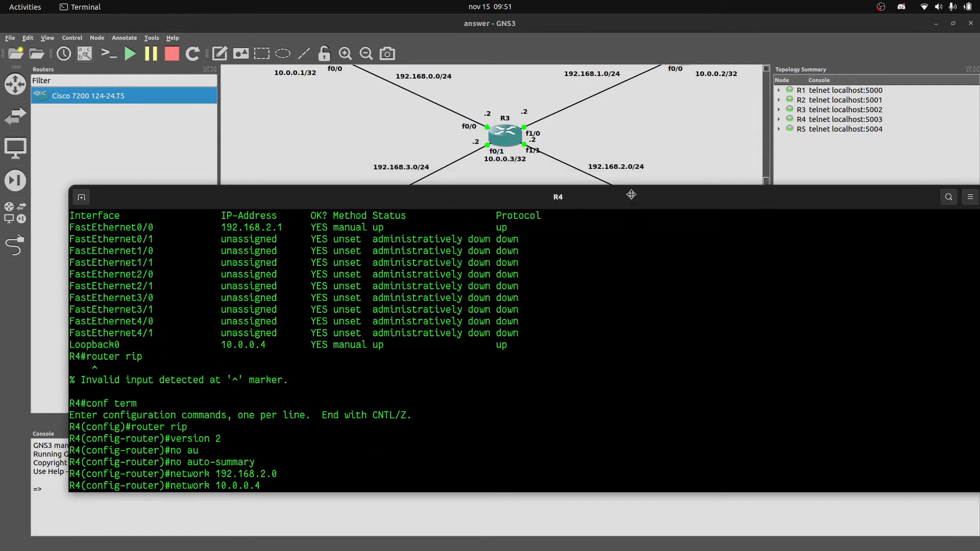
key(Return)
text(end)
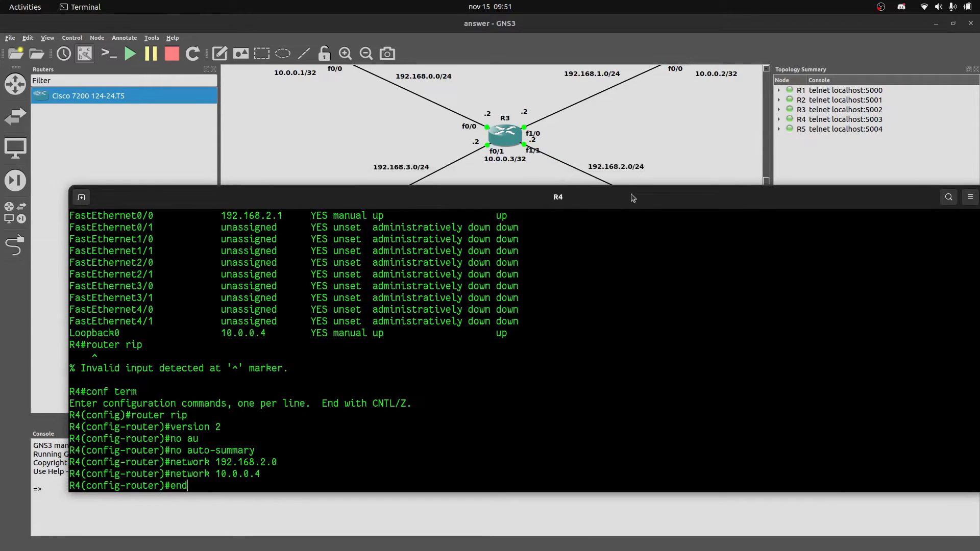
key(Return)
Check R4's RIP configuration with show running-config | section router.
text(show )
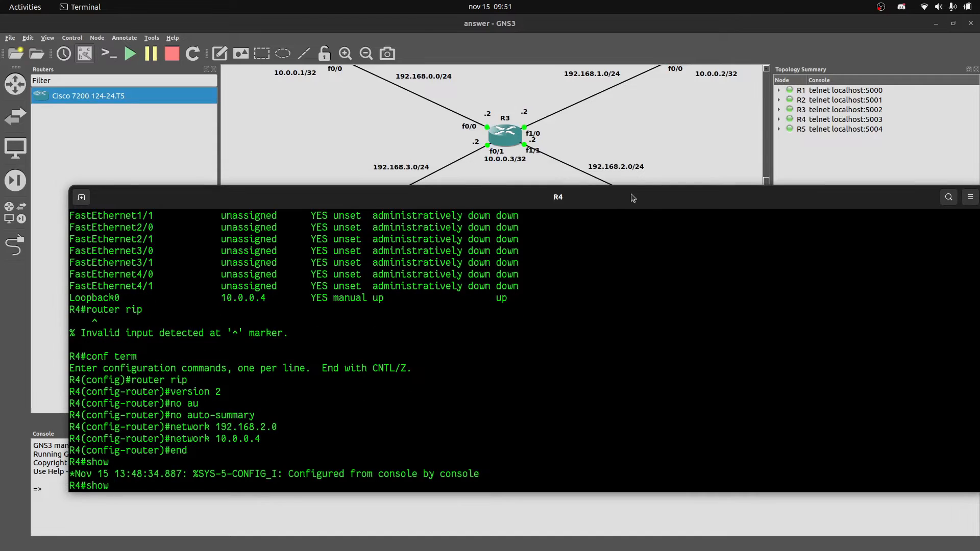
text(runn)
key(Tab)
text(| se)
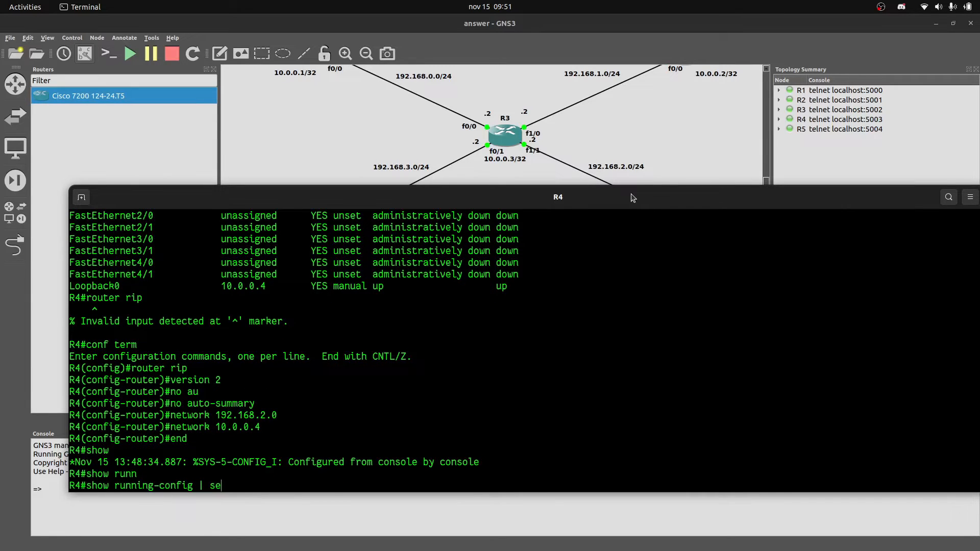
key(Tab)
text(rout)
key(Tab)
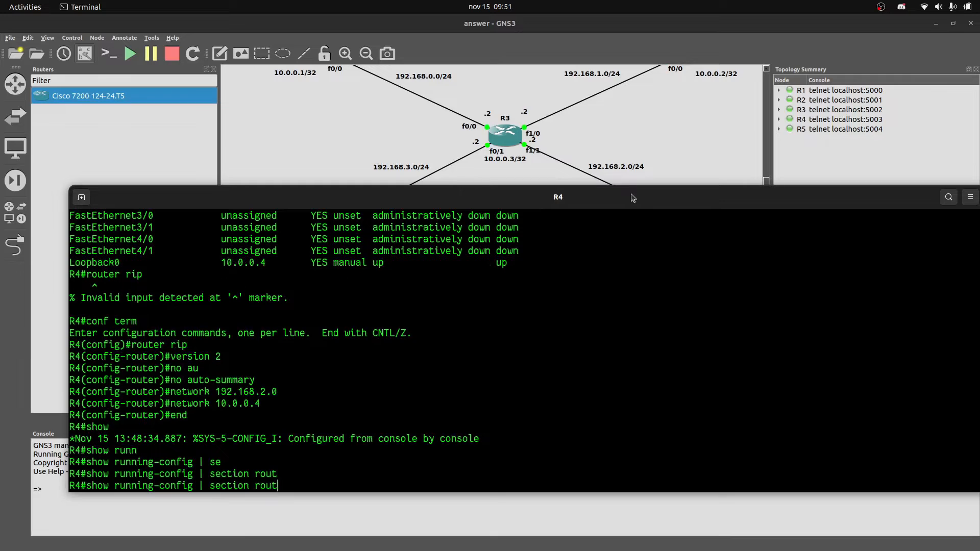
text(er)
key(Return)
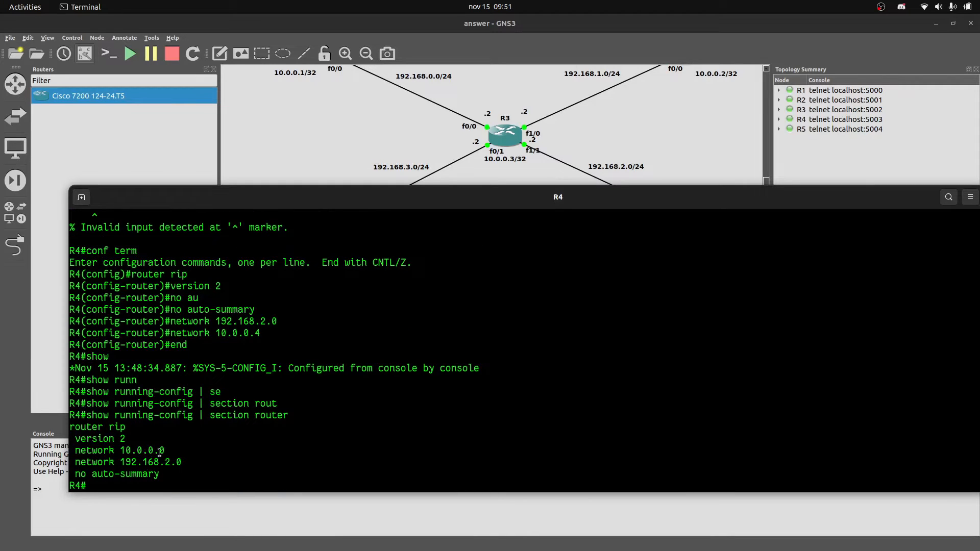
Put R4's console away, open R5's console and enter global configuration mode.
drag(897, 201, 802, 201)
click(941, 197)
double_click(340, 227)
drag(476, 26, 548, 208)
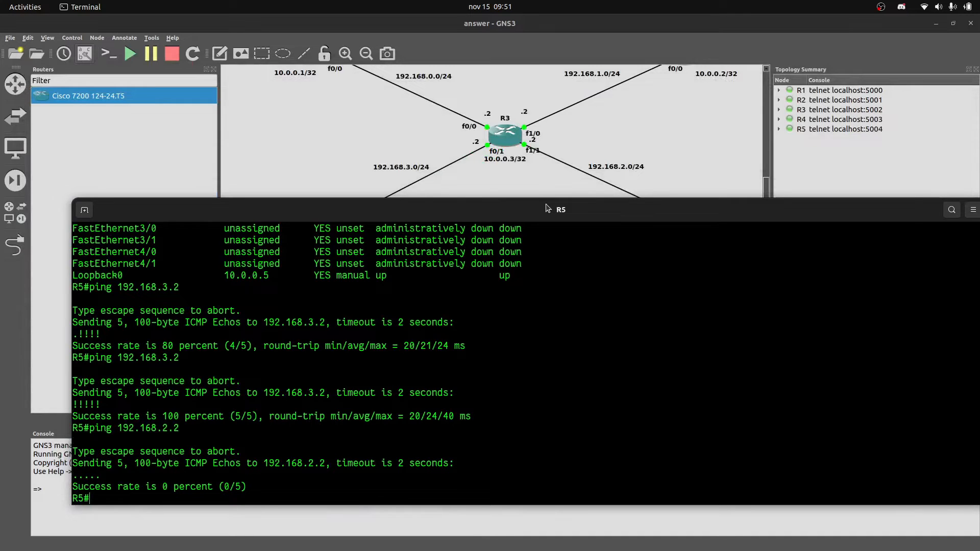
text(conf term)
key(Return)
text(show run)
key(Return)
key(Up)
key(BackSpace)
key(BackSpace)
key(BackSpace)
key(BackSpace)
key(BackSpace)
key(BackSpace)
key(BackSpace)
key(BackSpace)
Enable RIP on R5 with router rip, set version 2 and disable automatic summarization.
text(router rip)
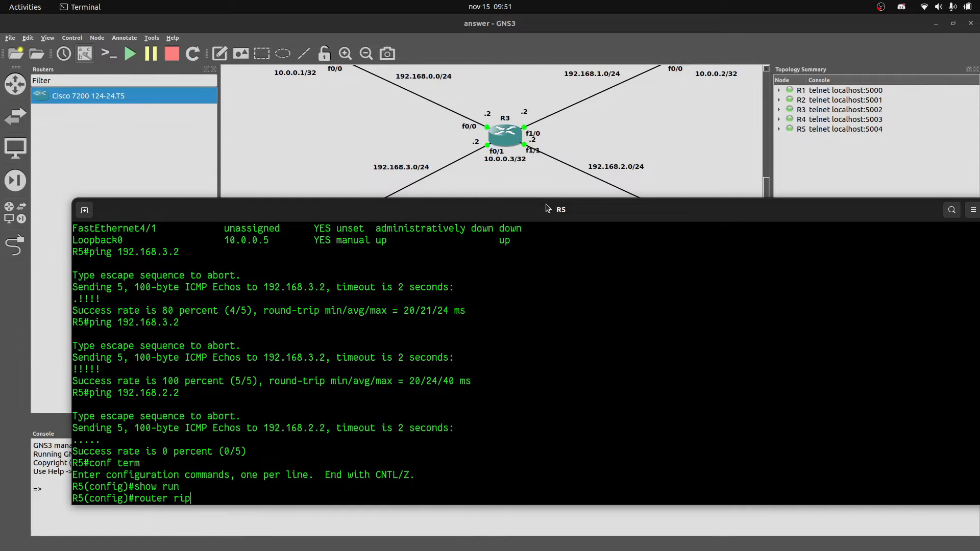
key(Return)
text(n)
key(BackSpace)
text(vers)
key(Tab)
text(2)
key(Return)
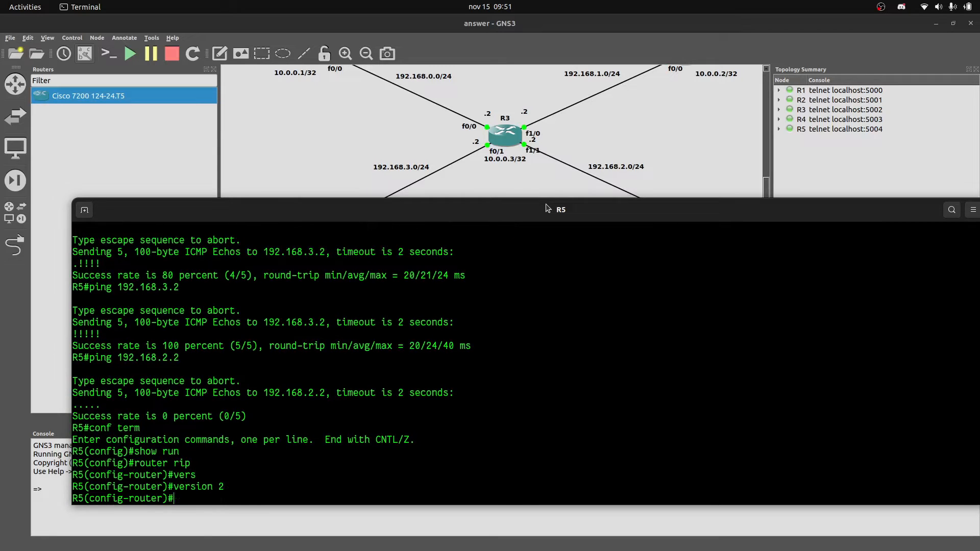
text(no au)
key(Tab)
key(Return)
Advertise the directly connected network 192.168.3.0 in RIP on R5.
text(tw)
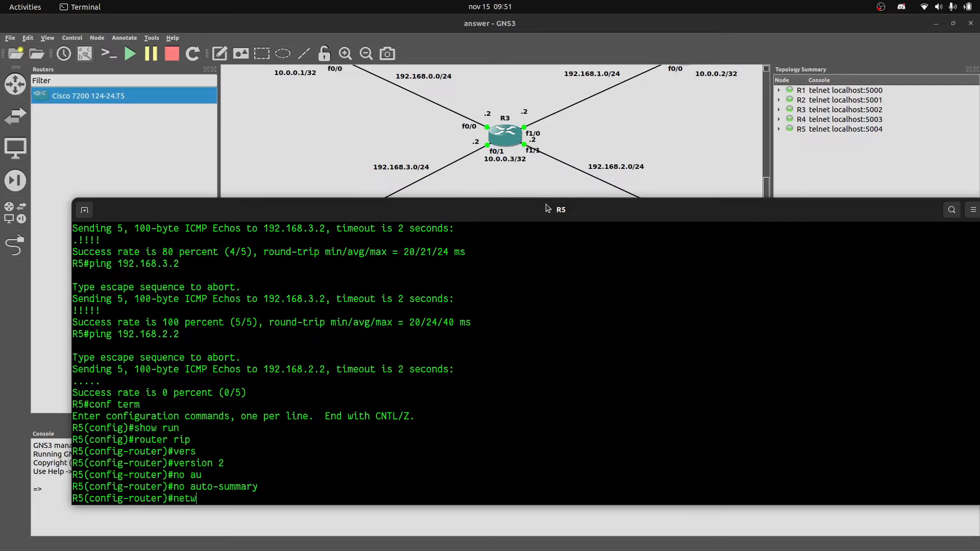
text(ork)
drag(468, 209, 458, 256)
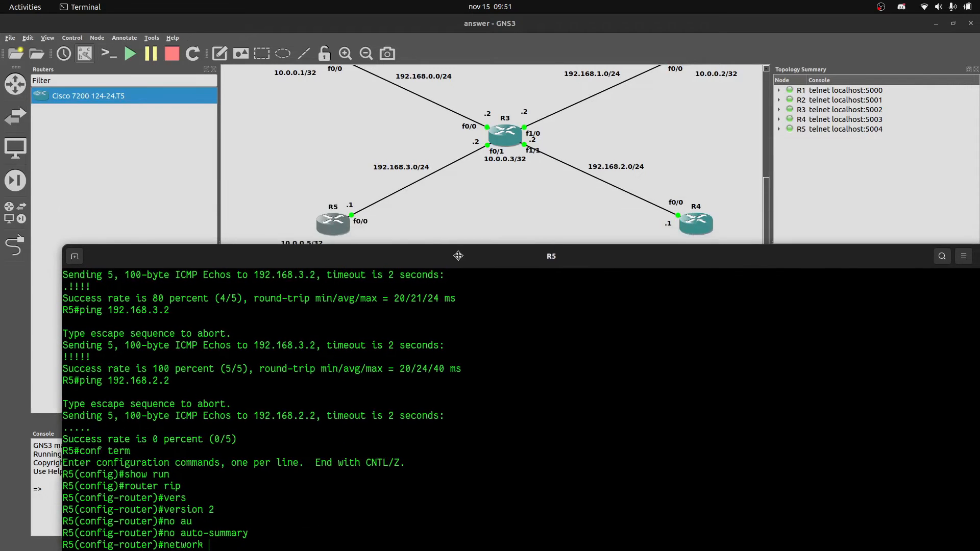
text(192.168.3.0)
key(Return)
Advertise R5's loopback with network 10.0.0.5 and end configuration mode.
text(netwk)
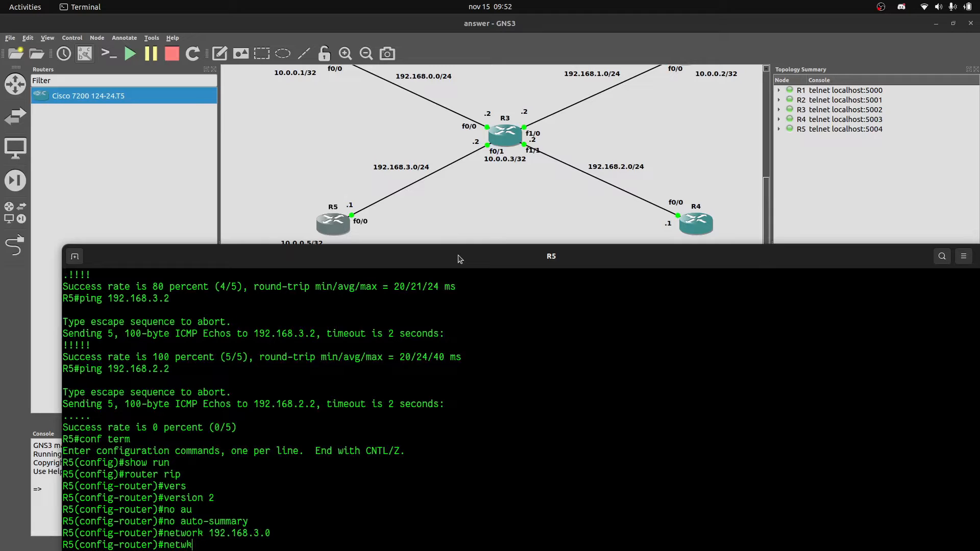
text(ork 19.0.0.5)
key(BackSpace)
key(BackSpace)
key(BackSpace)
text(0.0.0.5)
key(Return)
text(end)
key(Return)
Check R5's RIP configuration with show running-config | section router.
text(show)
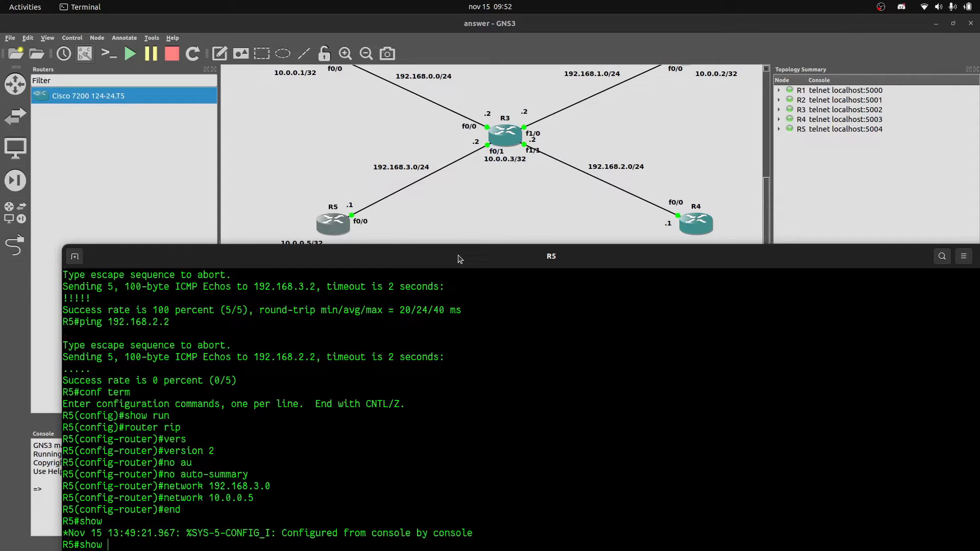
text( run)
key(Tab)
text(| sec)
key(Tab)
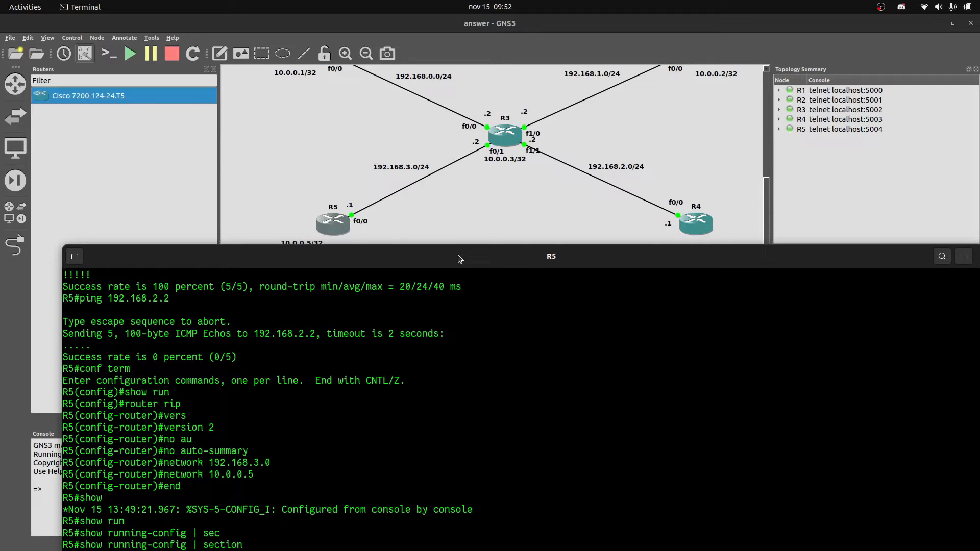
text(router)
key(Return)
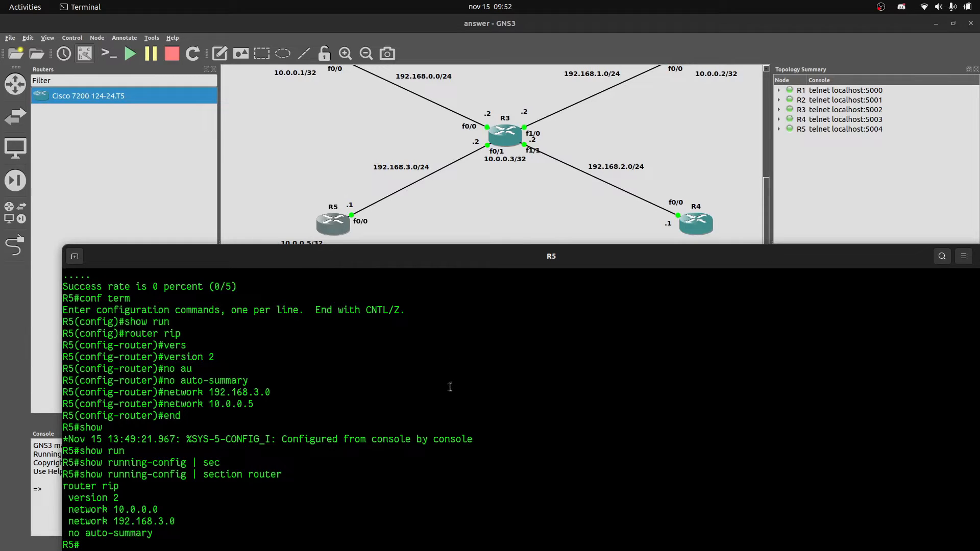
Ping the R1 and R2 loopbacks, 10.0.0.1 and 10.0.0.2, from R5.
scroll(473, 155, up, 3)
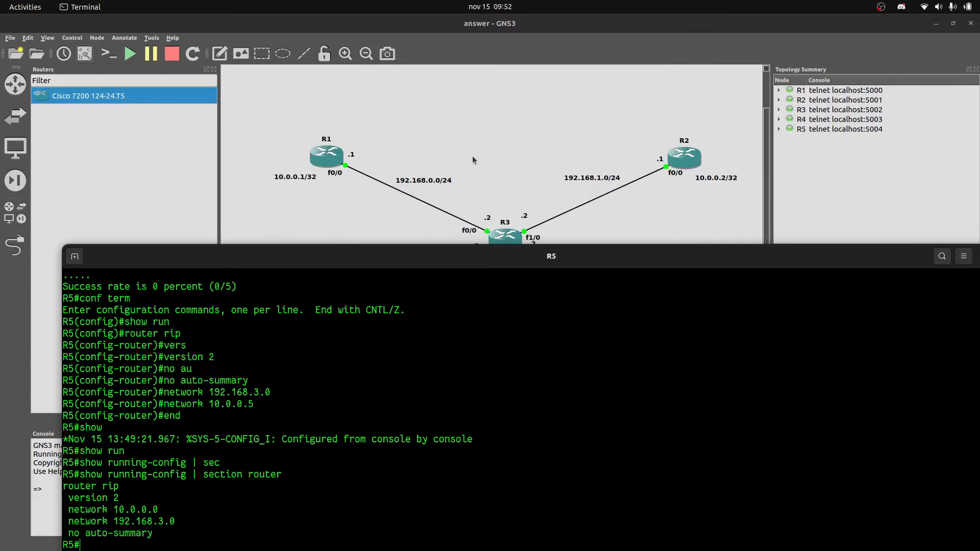
scroll(460, 164, down, 1)
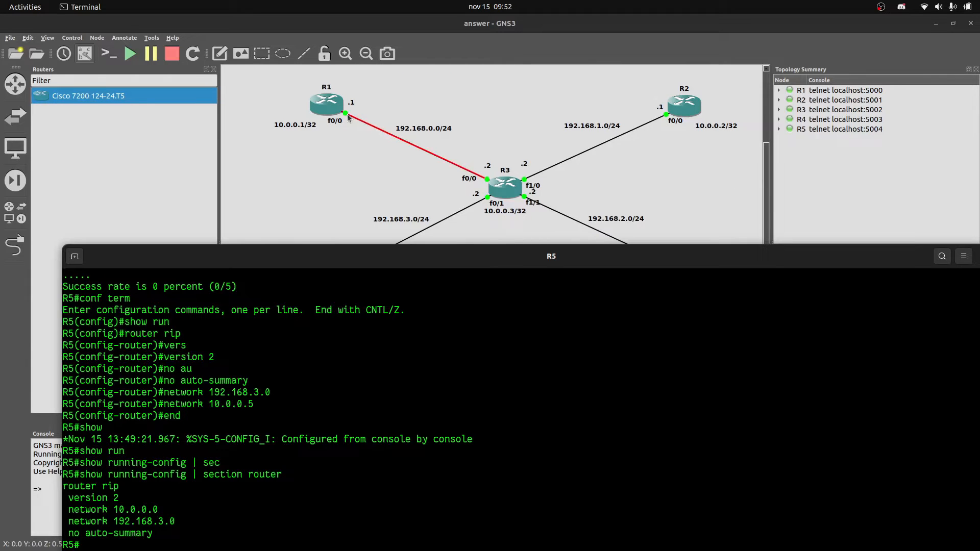
text(ping 10.0.0.)
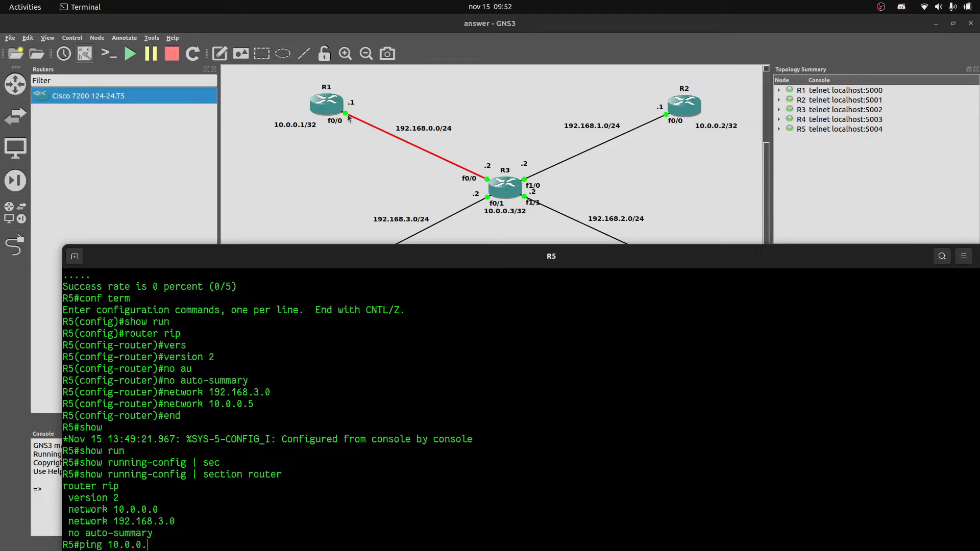
text(1)
key(Return)
key(Up)
text(2)
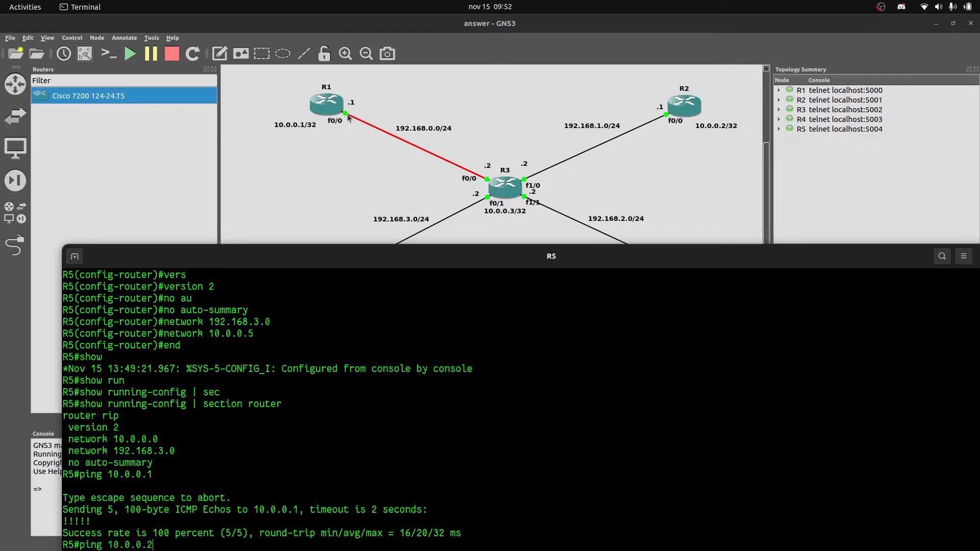
key(Return)
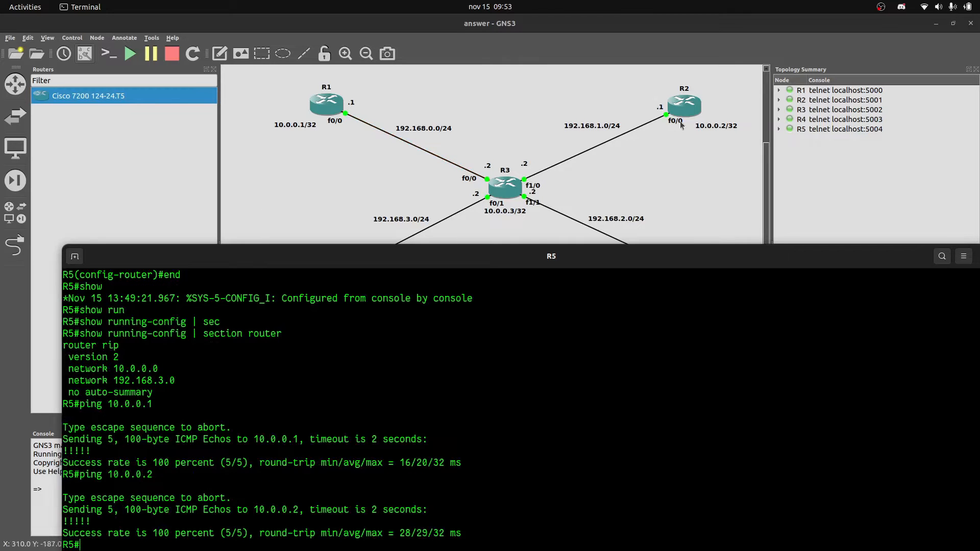
Ping the R4 and R3 loopbacks, 10.0.0.4 and 10.0.0.3, from R5.
scroll(678, 105, up, 2)
scroll(678, 107, down, 4)
key(Up)
key(Return)
key(Up)
key(BackSpace)
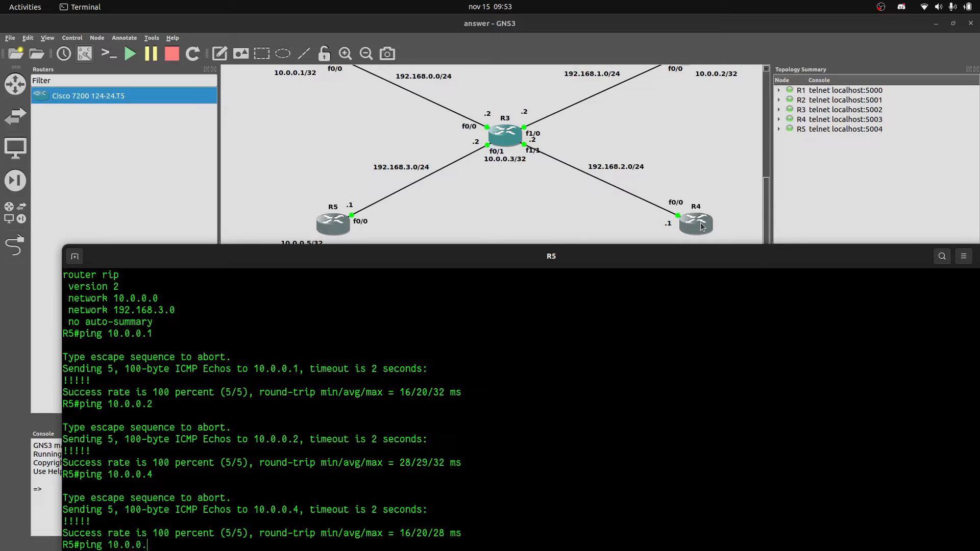
text(3)
key(Return)
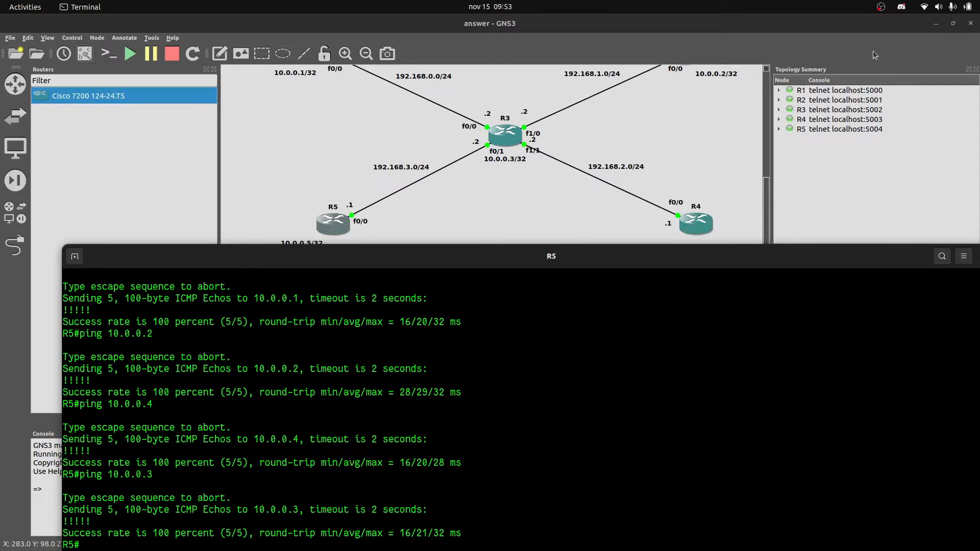
Trace the route from R5 to R2's loopback with traceroute 10.0.0.2.
text(rout)
key(BackSpace)
key(BackSpace)
key(BackSpace)
key(BackSpace)
text(trac)
key(Tab)
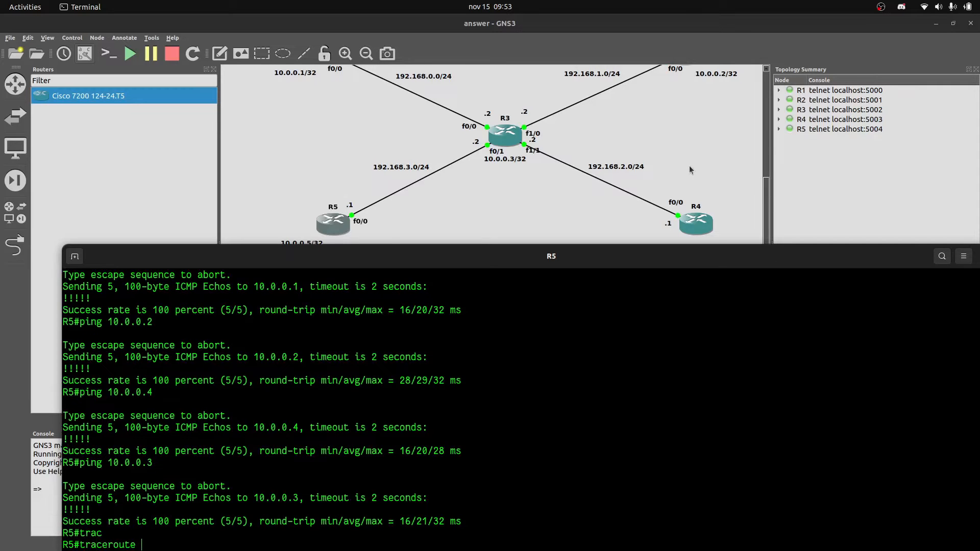
scroll(689, 165, up, 2)
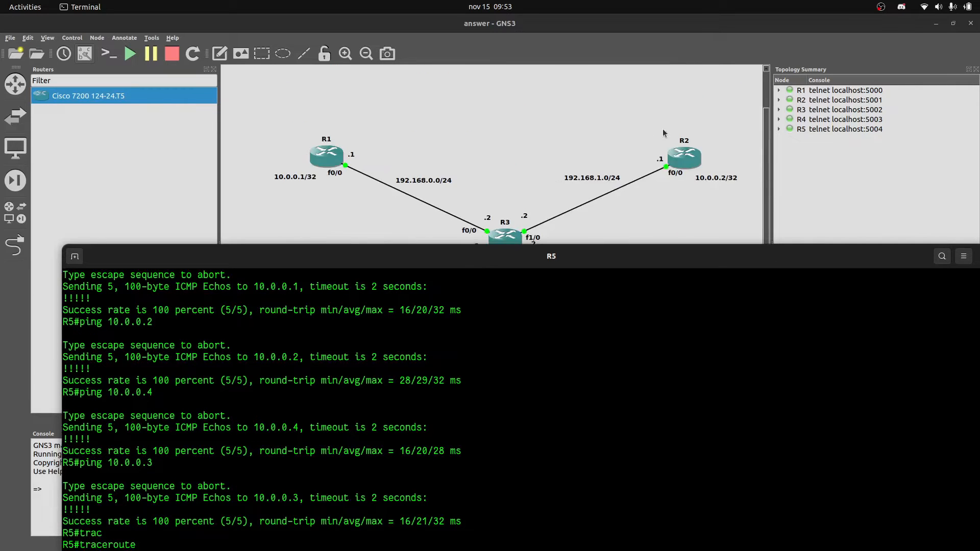
text(10.0.0.2)
key(Return)
scroll(706, 89, down, 2)
scroll(590, 124, up, 1)
scroll(654, 116, down, 1)
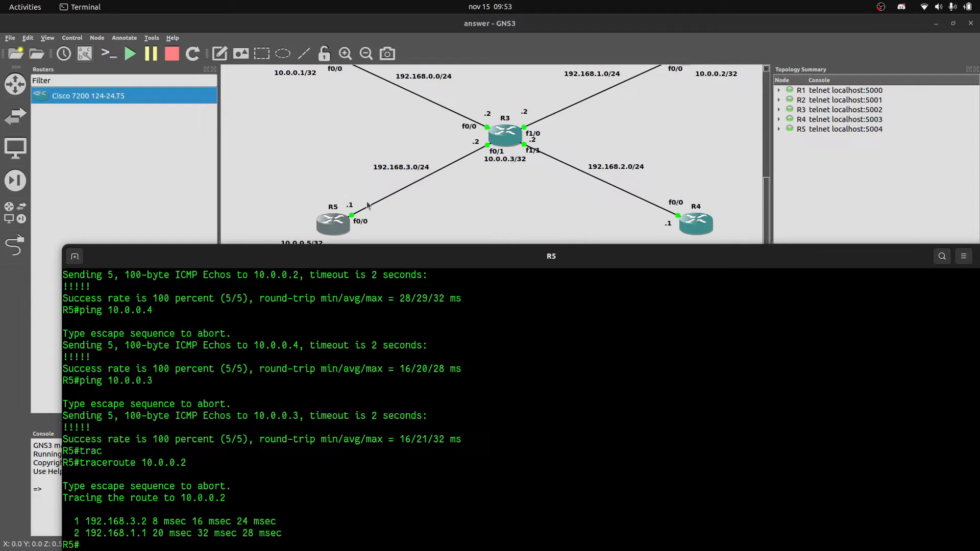
Compare each hop in R5's traceroute output with the interface addresses labelled in the topology.
scroll(608, 154, up, 3)
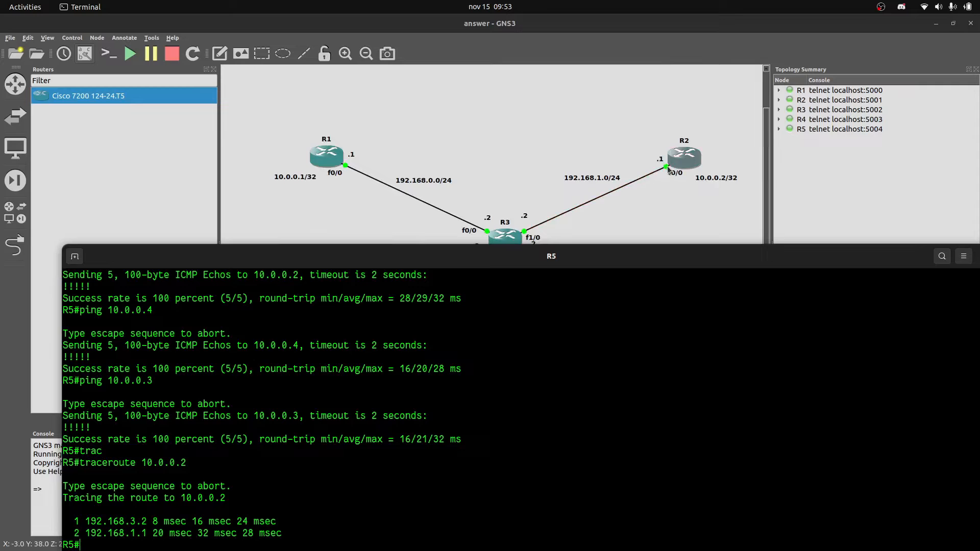
scroll(667, 167, down, 2)
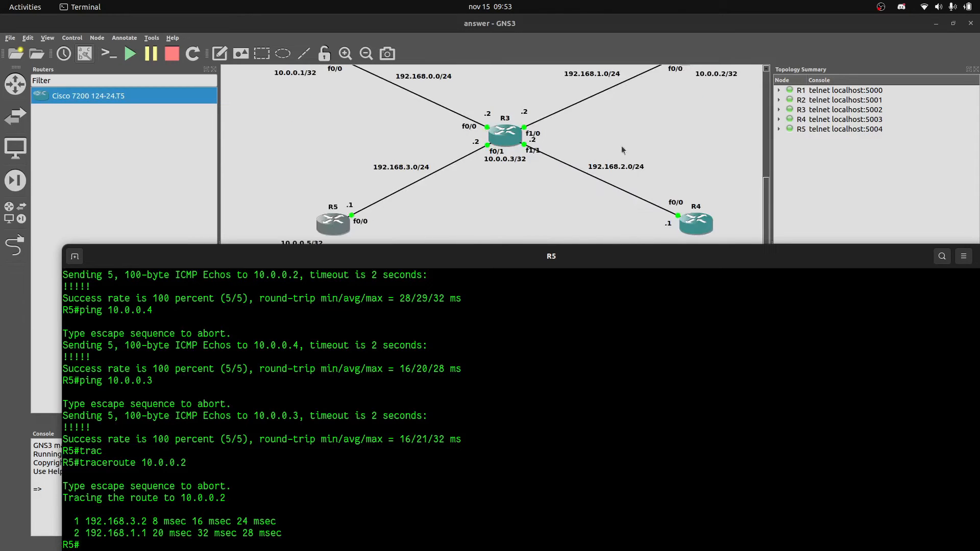
scroll(638, 133, up, 1)
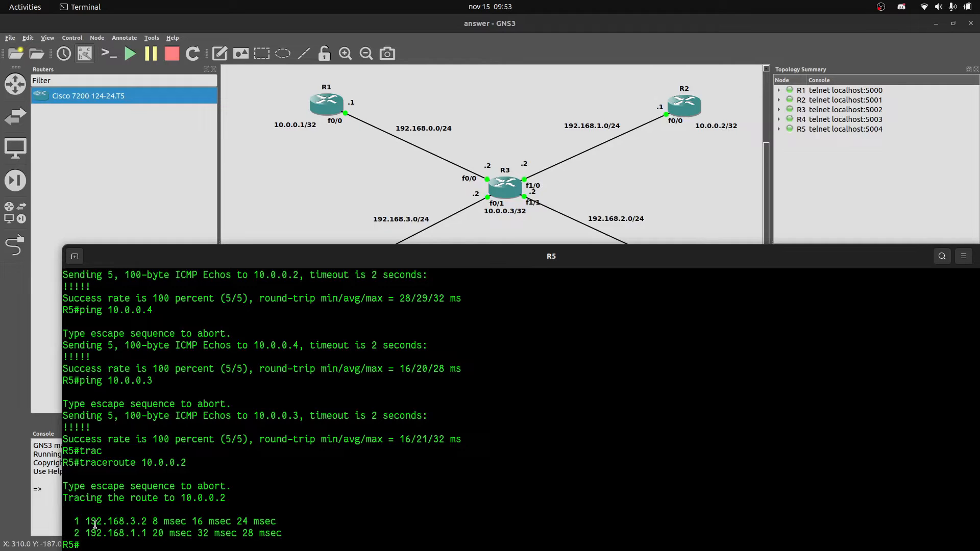
drag(91, 522, 147, 521)
scroll(385, 190, down, 1)
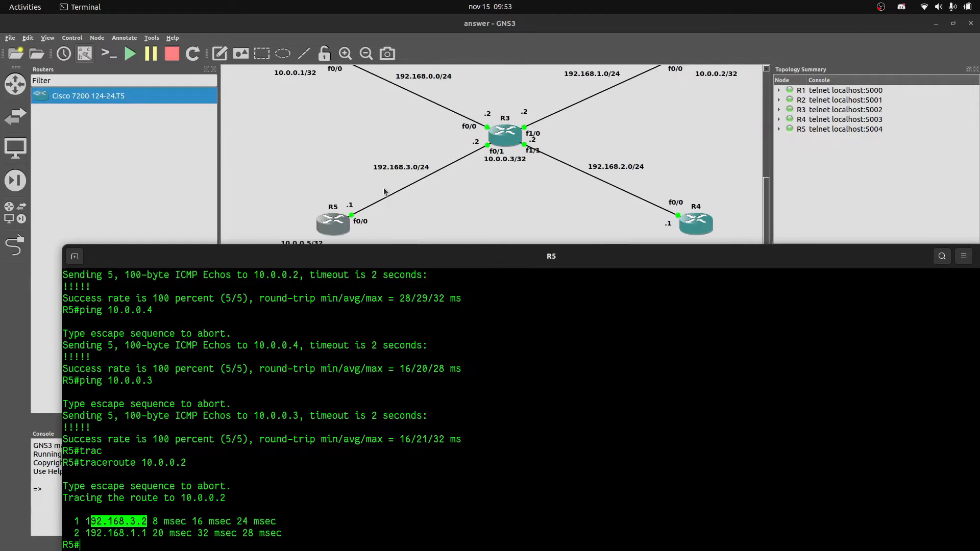
click(499, 160)
click(477, 143)
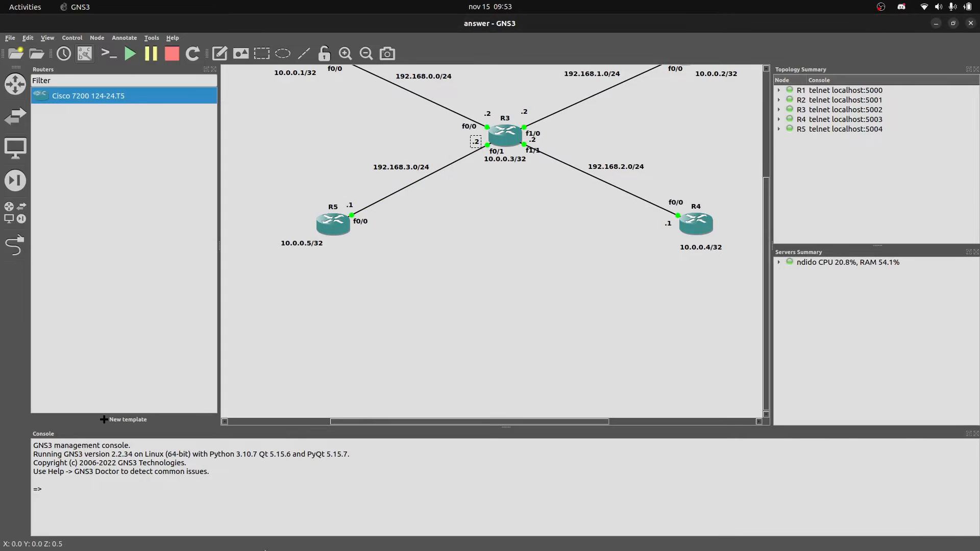
click(60, 542)
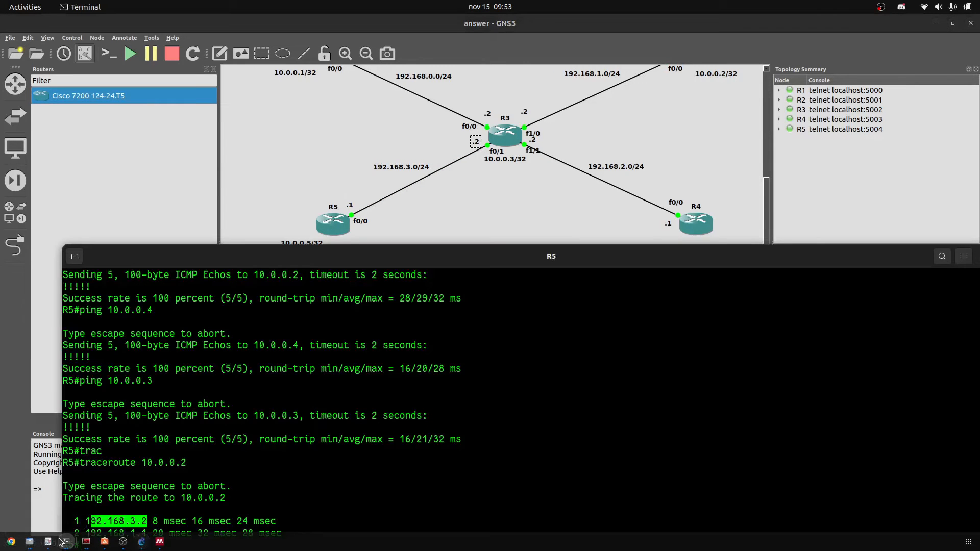
drag(85, 533, 141, 533)
scroll(606, 123, up, 2)
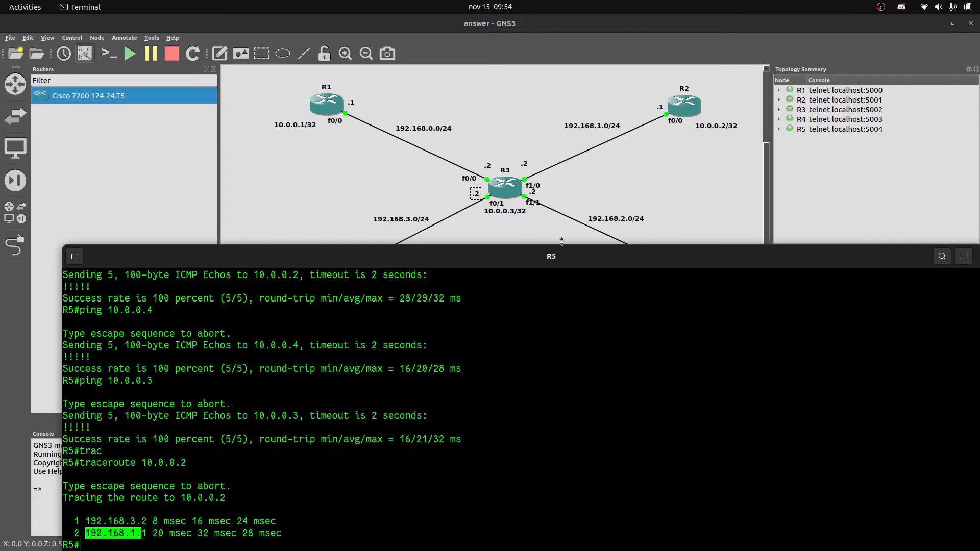
Close the R5 and R3 console windows to reveal the whole topology.
drag(526, 267, 505, 218)
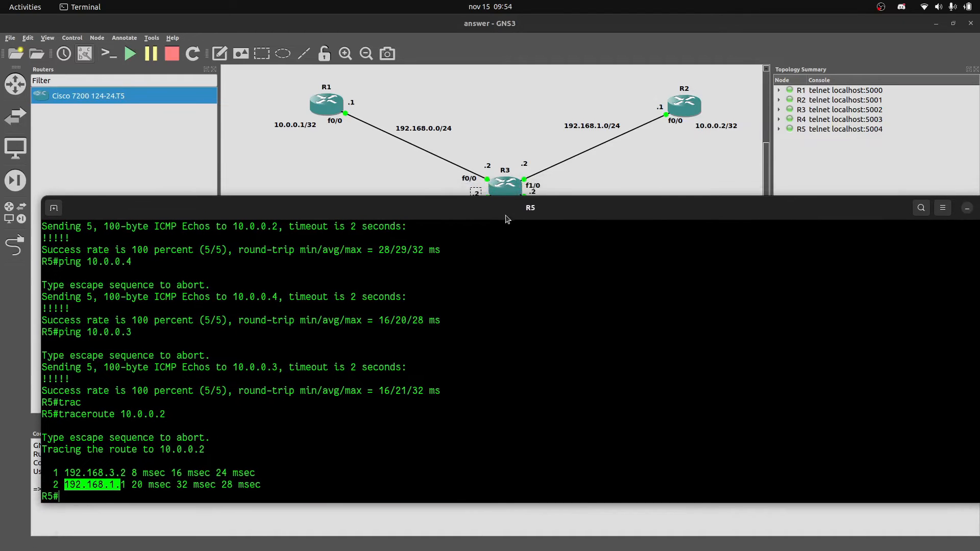
drag(892, 210, 781, 210)
click(898, 206)
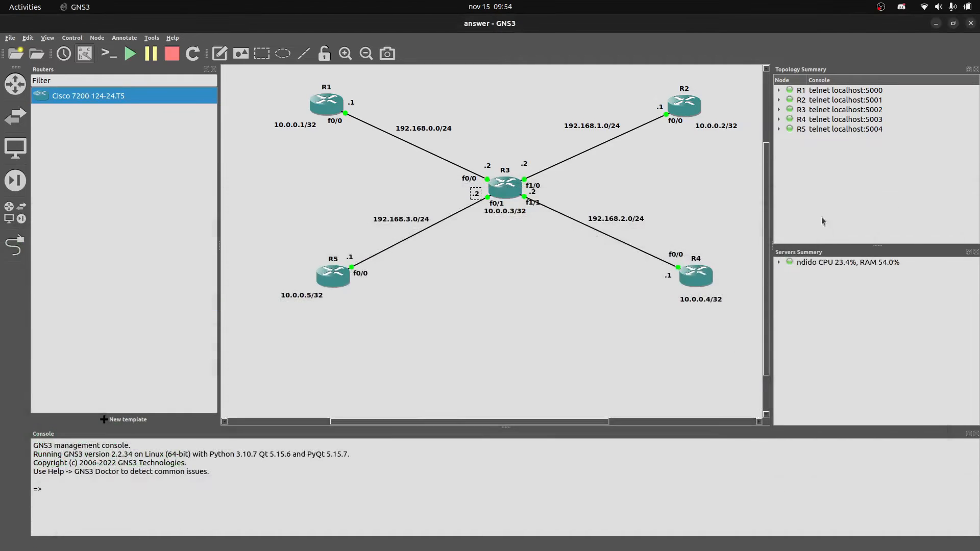
mouse_move(250, 550)
click(66, 542)
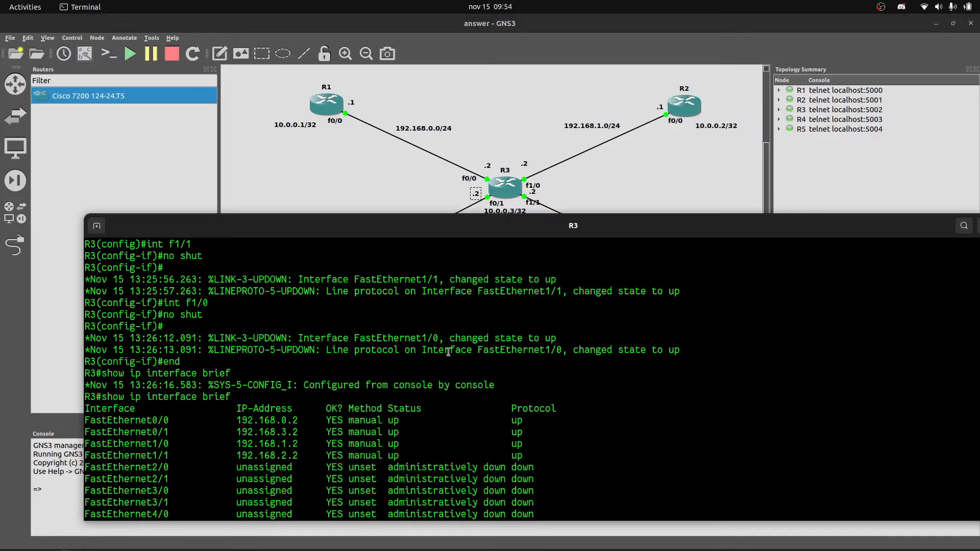
click(332, 109)
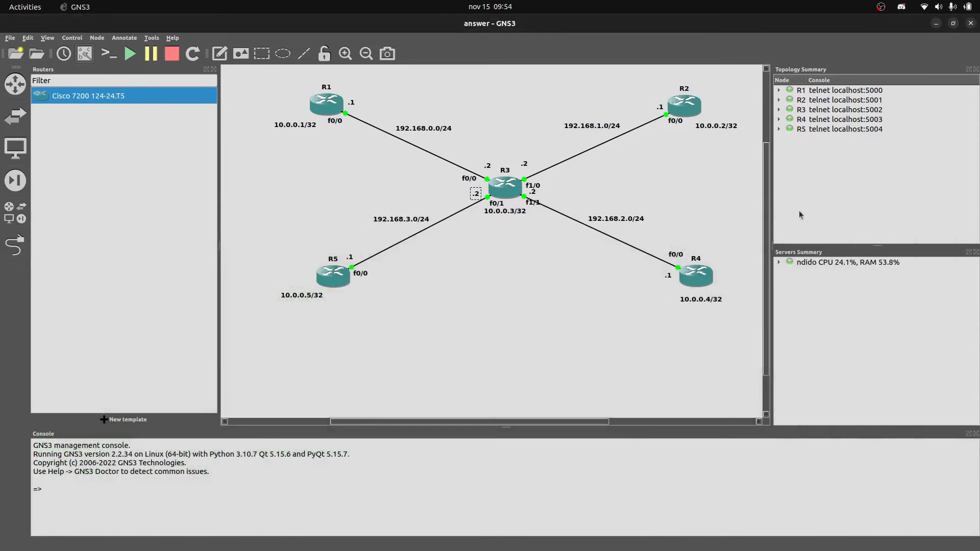
Open R1's console, leave router configuration, remove RIP with no router rip, and end configuration mode.
double_click(330, 110)
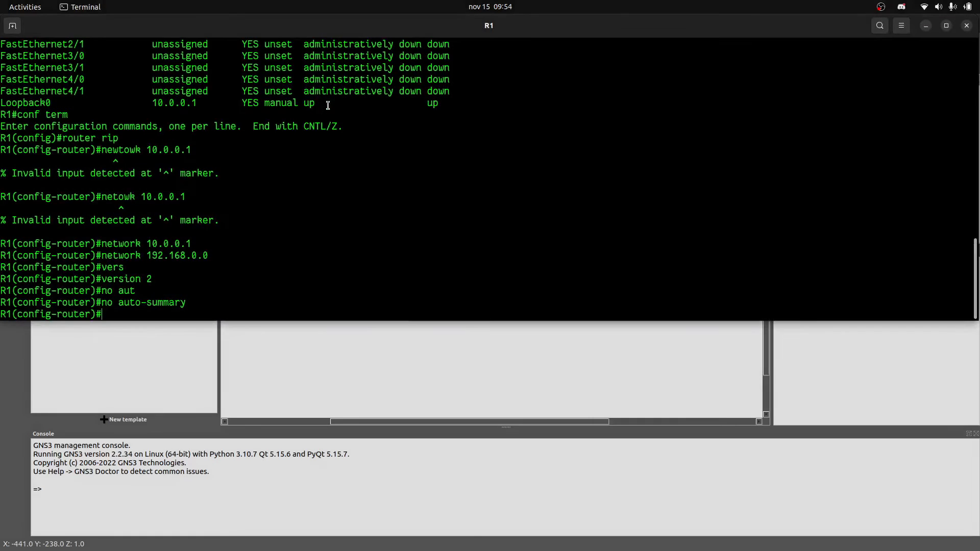
drag(512, 24, 557, 230)
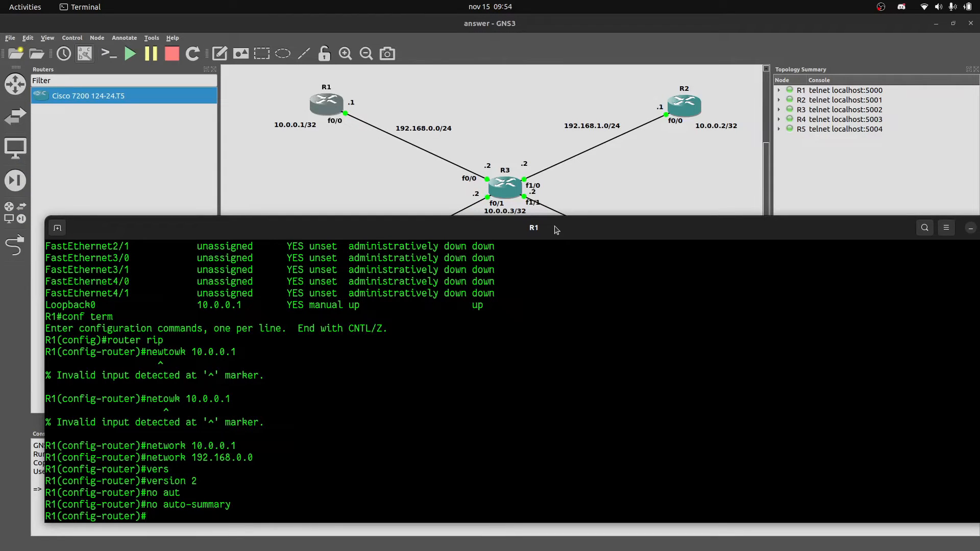
text(xit)
key(Return)
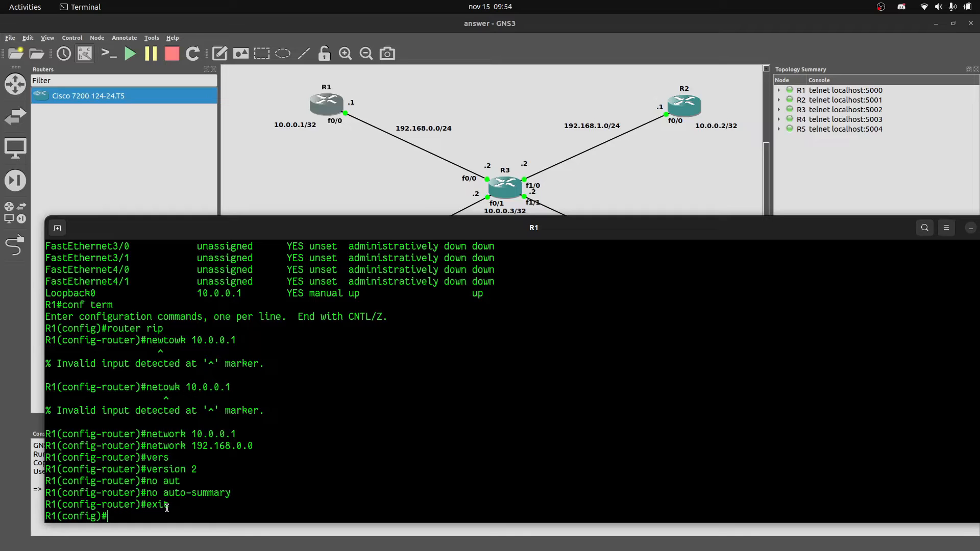
text(no router rip)
key(Return)
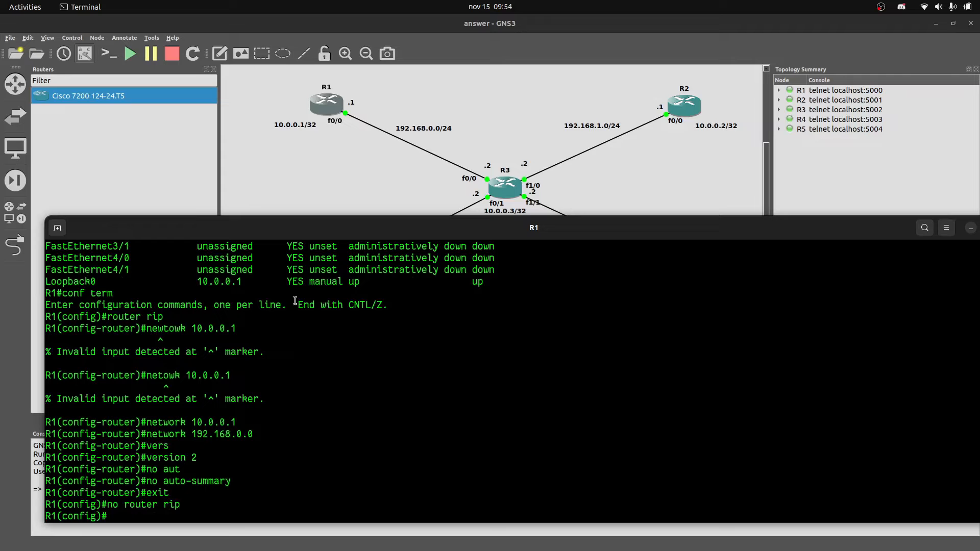
text(end)
key(Return)
text(show ip interface brief)
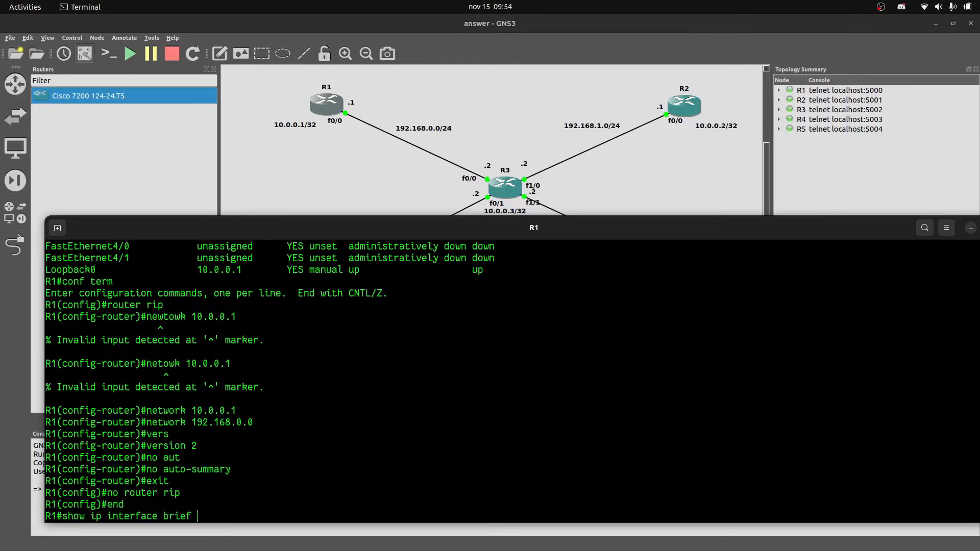
key(Up)
key(Down)
key(Down)
Check R1's routing configuration with show running-config | section router and close its console.
text(show ip)
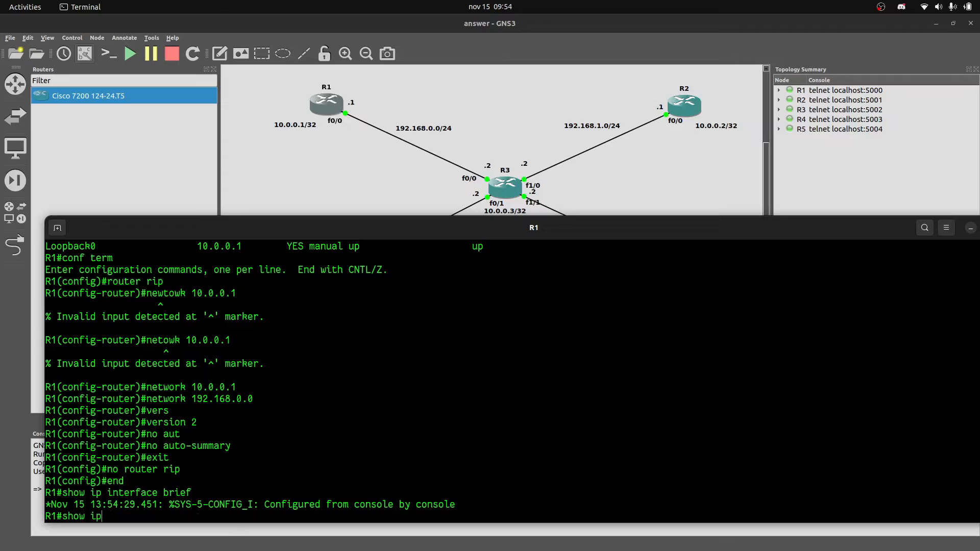
text( rou)
key(Tab)
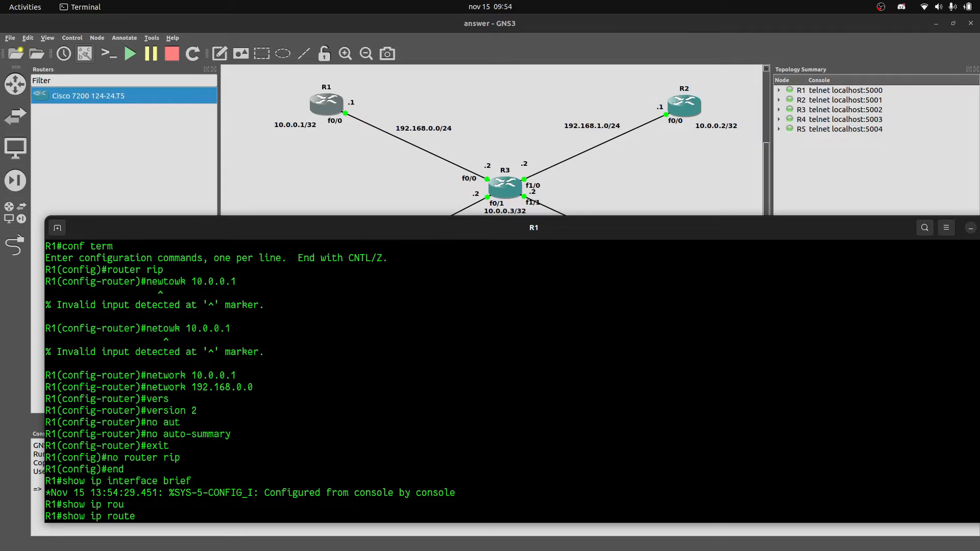
key(BackSpace)
key(BackSpace)
key(BackSpace)
key(BackSpace)
key(BackSpace)
key(BackSpace)
key(BackSpace)
key(BackSpace)
text(run)
key(Tab)
text(| se)
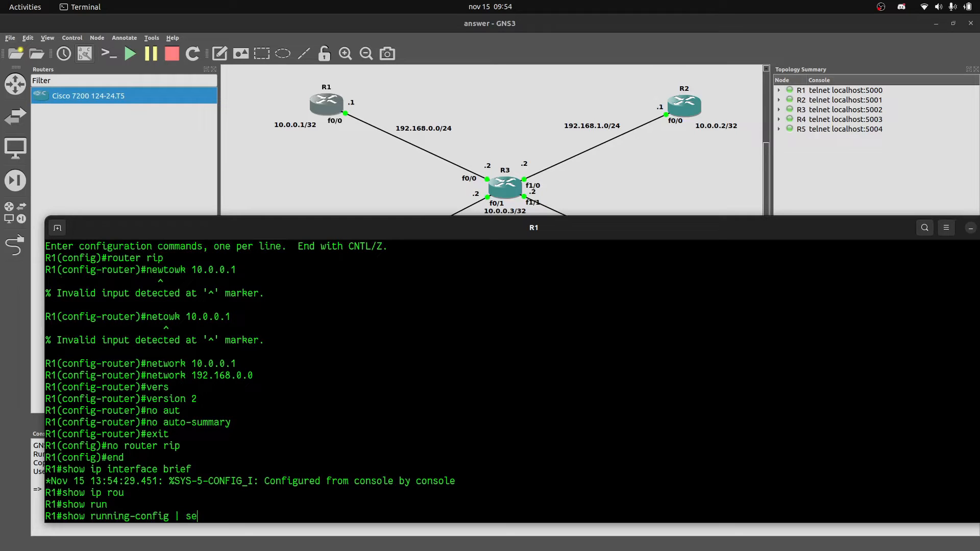
key(Tab)
text(rou)
key(Tab)
text(ter)
key(Return)
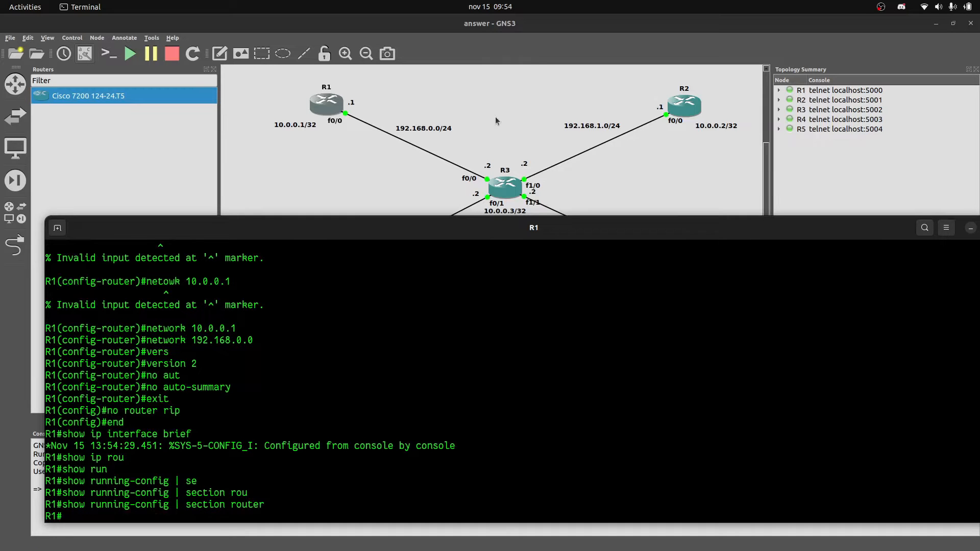
drag(857, 232, 723, 236)
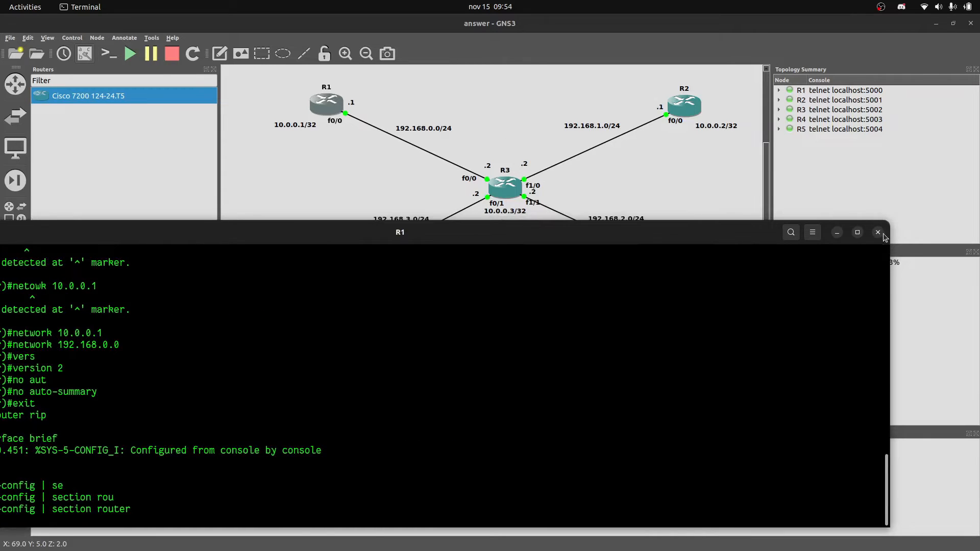
click(878, 232)
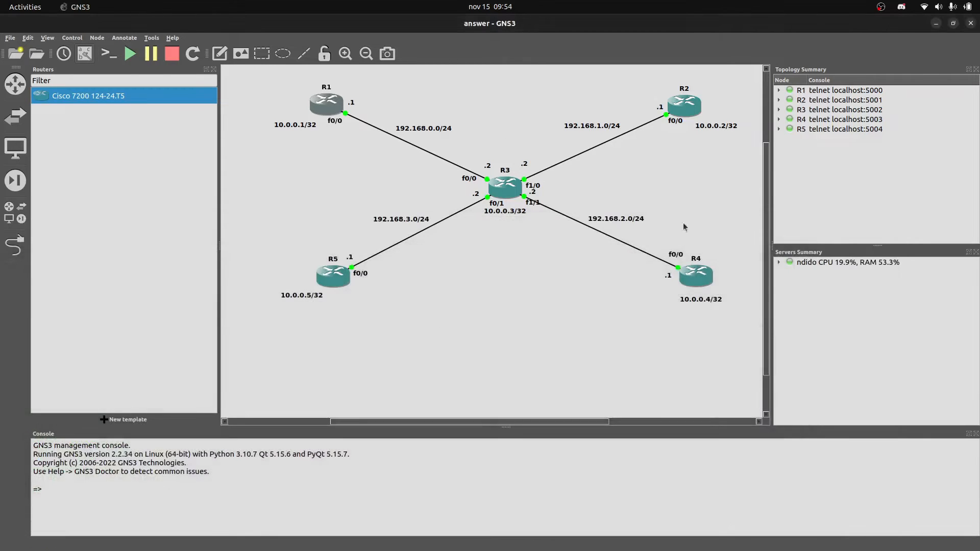
Open R2's console, enter configuration mode, remove RIP with no router rip, and close the console.
double_click(692, 106)
text(con )
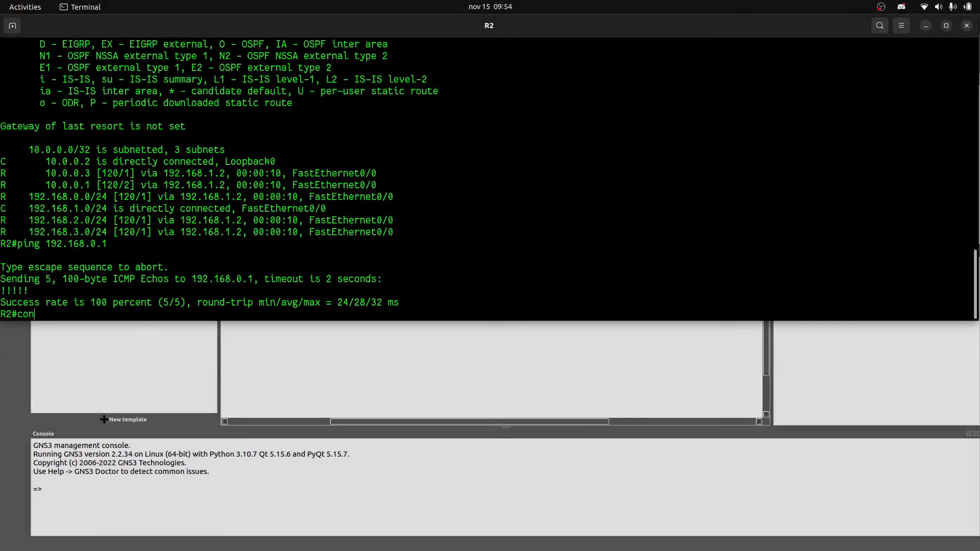
text(term)
key(Return)
text(conf term)
key(Return)
text(no router rip)
key(Return)
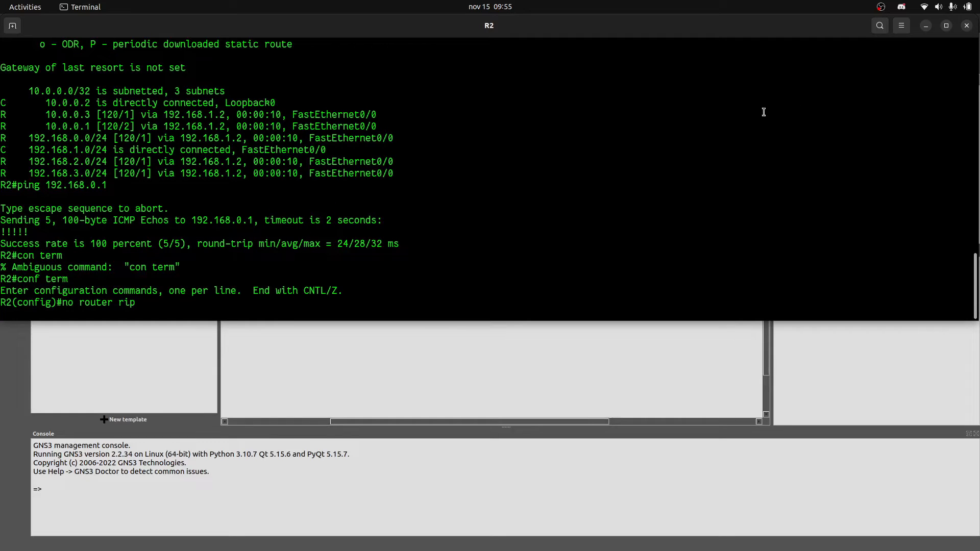
click(967, 25)
Open R3's console, enter configuration mode, remove RIP with no router rip, and close the console.
double_click(516, 187)
text(conf t)
key(BackSpace)
key(BackSpace)
text(f term)
key(Return)
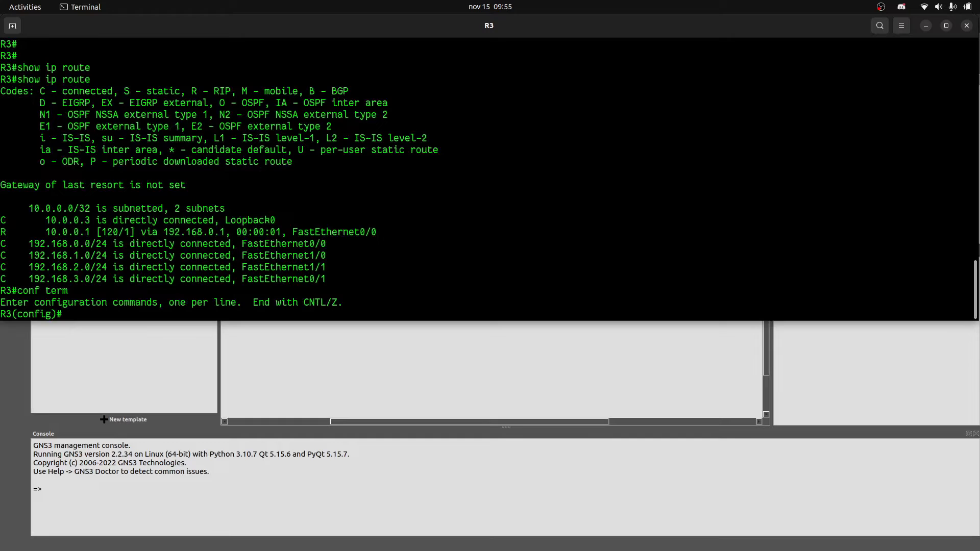
text(no router rip)
key(Return)
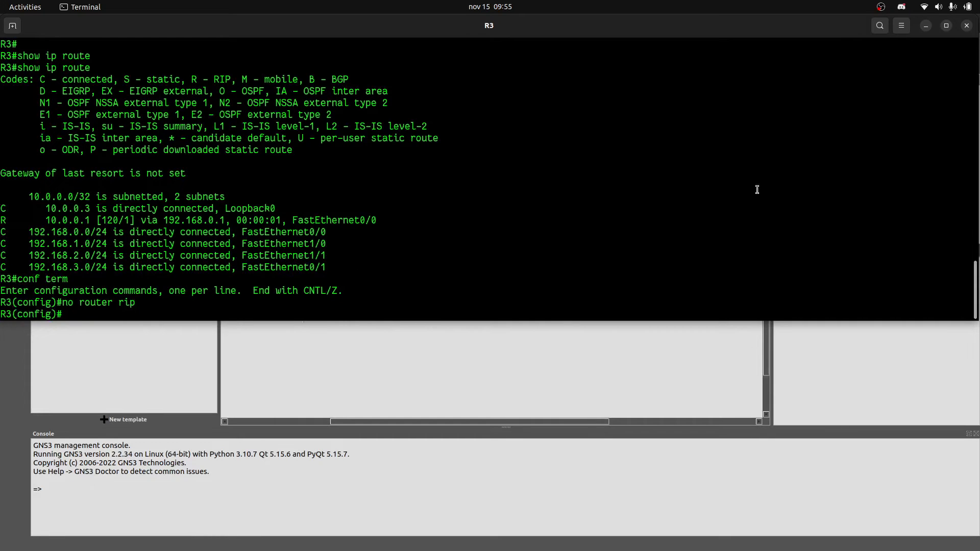
click(967, 25)
Open R4's console, enter configuration mode, remove RIP with no router rip, and close the console.
double_click(691, 274)
text(onf term)
key(Return)
text(no router r)
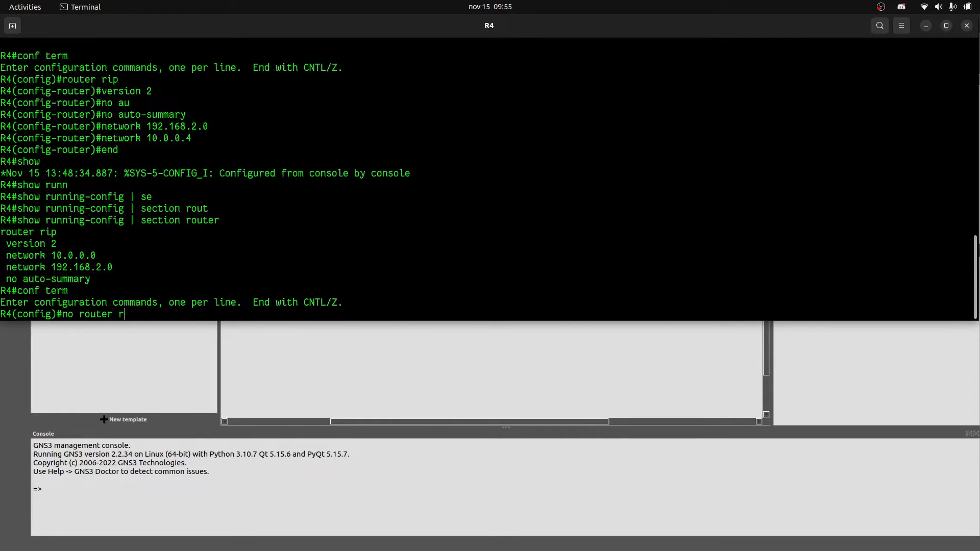
text(ip)
key(Return)
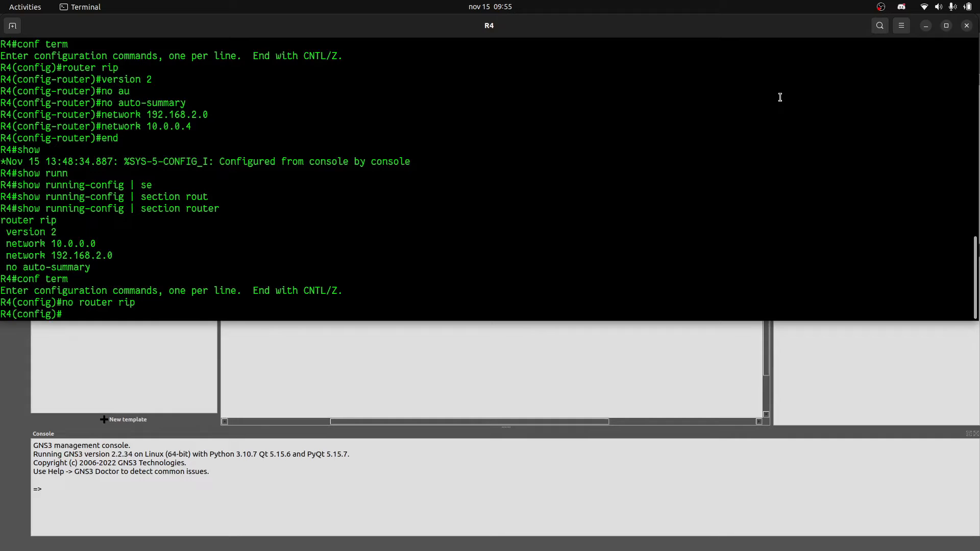
click(967, 25)
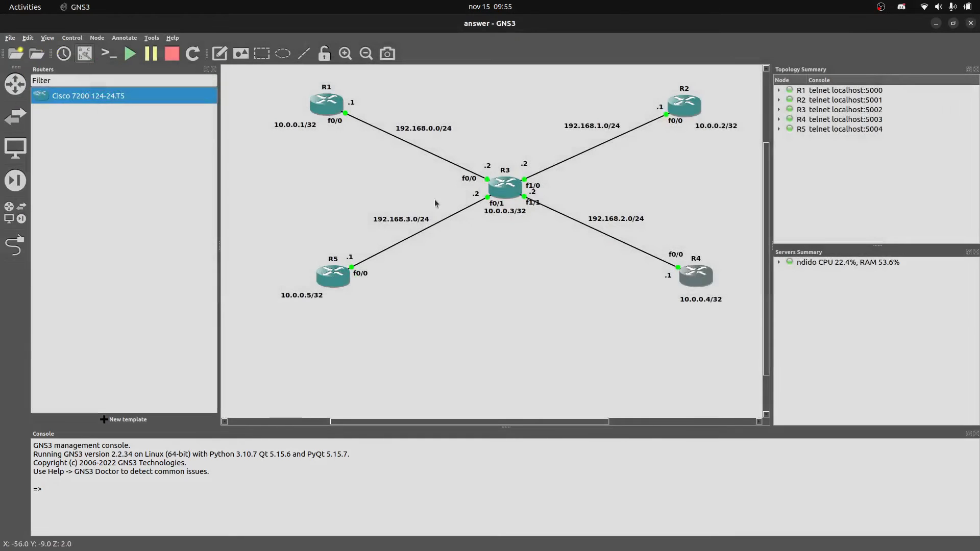
Open R5's console, enter configuration mode, and remove RIP with no router rip.
double_click(332, 275)
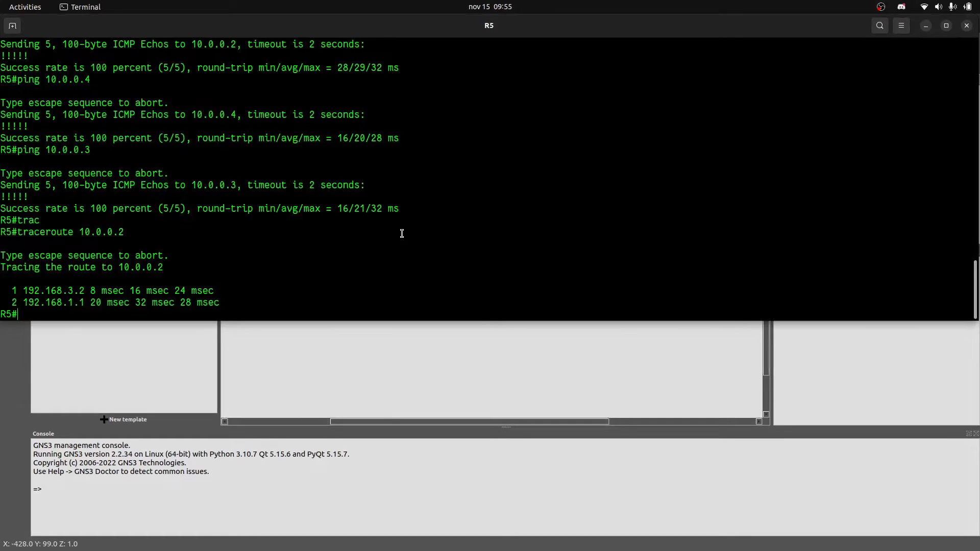
text(conf term)
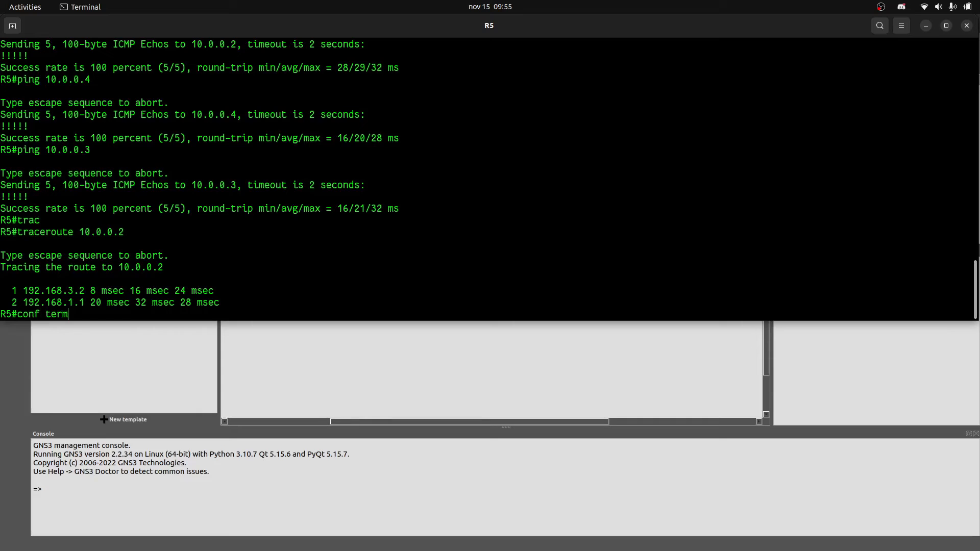
key(Return)
text(no )
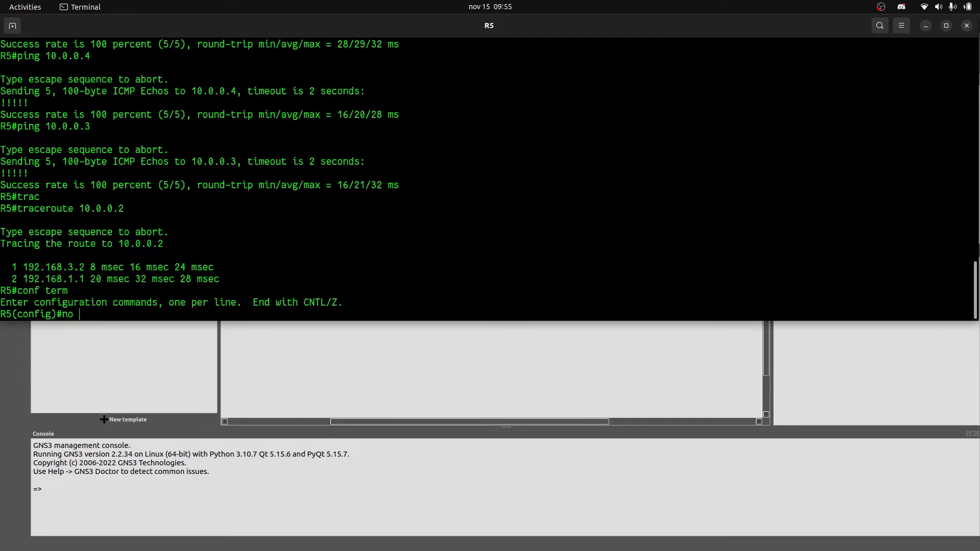
text(router rip)
key(Return)
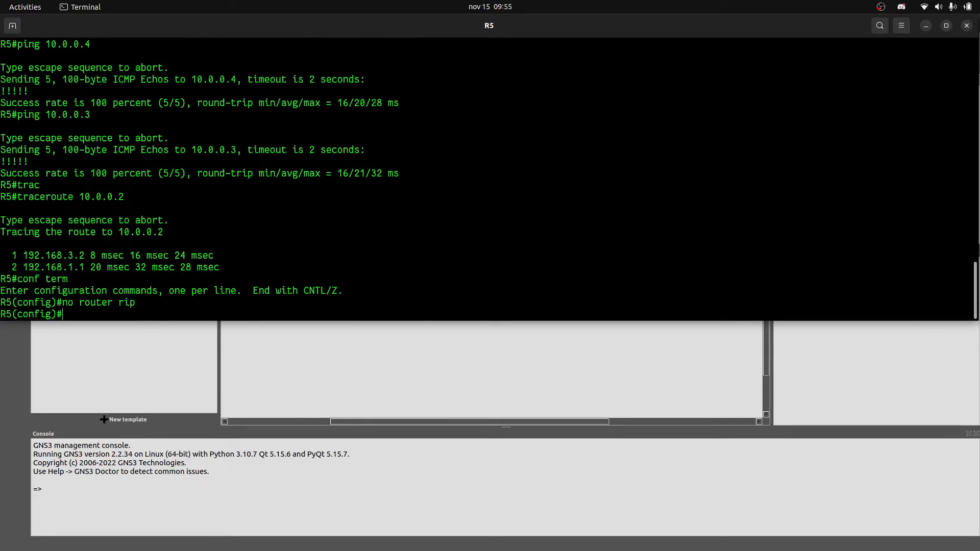
Leave configuration mode on R5 and display its routing table with show ip route.
text(sho)
key(BackSpace)
key(BackSpace)
key(BackSpace)
text(end)
key(Return)
text(show ip route)
key(Return)
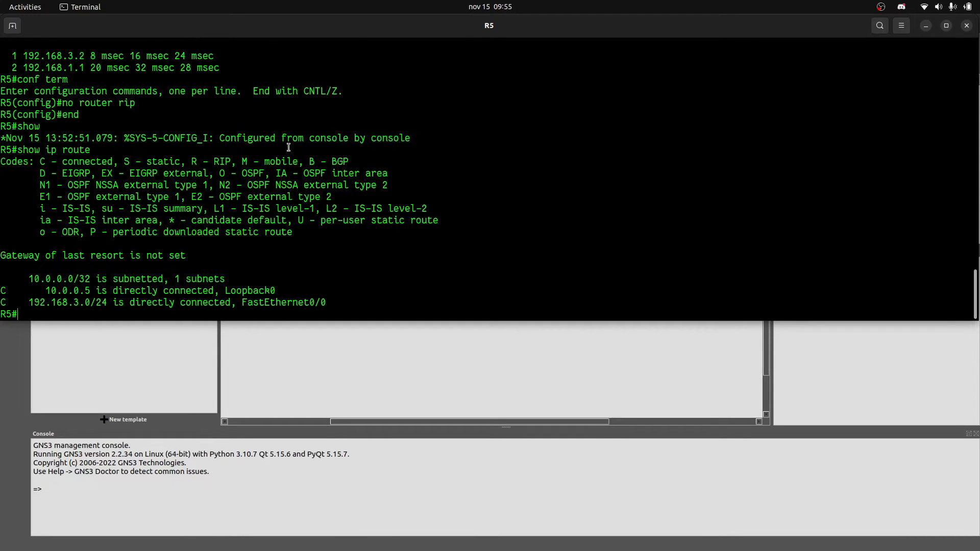
Move R5's console window to uncover R1 and R2 in the topology and rerun show ip route.
drag(478, 32, 497, 320)
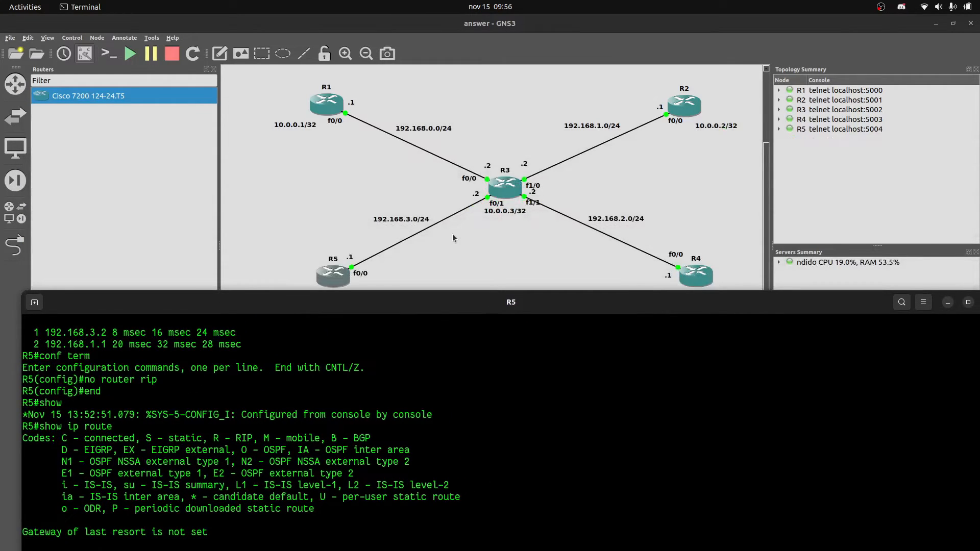
drag(411, 303, 416, 196)
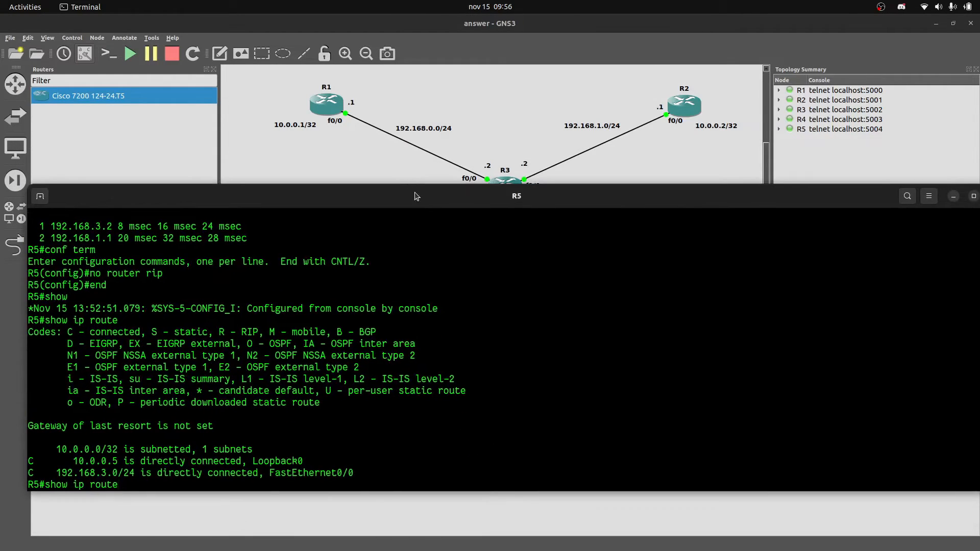
key(Up)
key(Up)
key(Return)
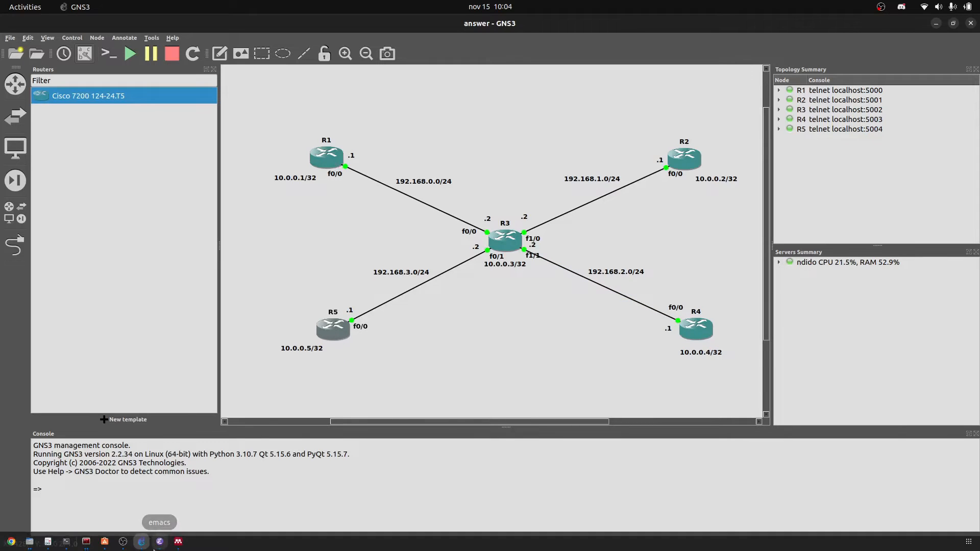
Switch to the Emacs scratch notes on OSPF versus RIP and move the window down to uncover R1 and R2 in the topology.
click(160, 541)
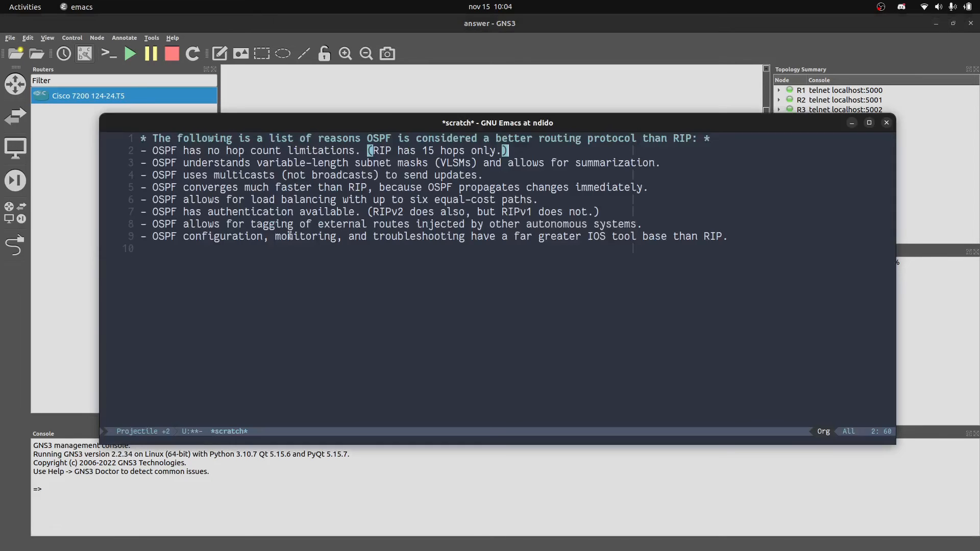
click(322, 149)
drag(373, 128, 384, 216)
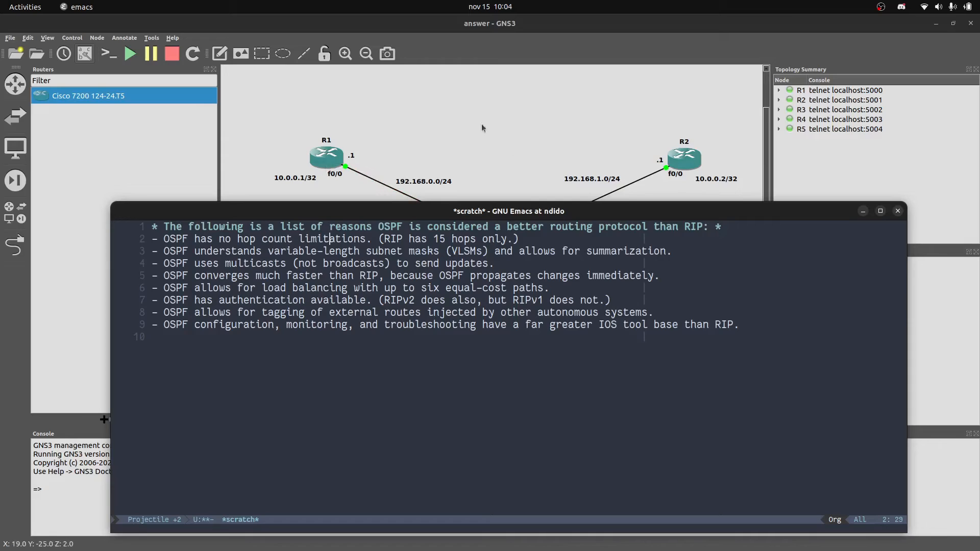
click(453, 240)
scroll(620, 149, down, 2)
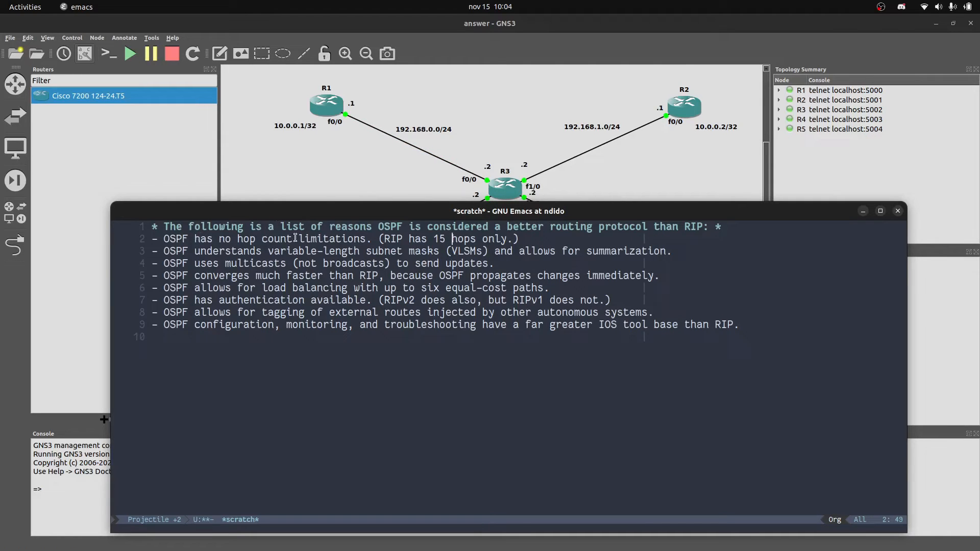
Read through the listed reasons for preferring OSPF over RIP, from hop count to IOS tools, and minimize Emacs.
key(alt+b)
key(alt+b)
key(alt+b)
key(alt+b)
key(alt+b)
key(alt+b)
key(alt+b)
key(alt+b)
key(alt+b)
click(247, 264)
click(403, 288)
click(313, 300)
click(349, 325)
click(863, 211)
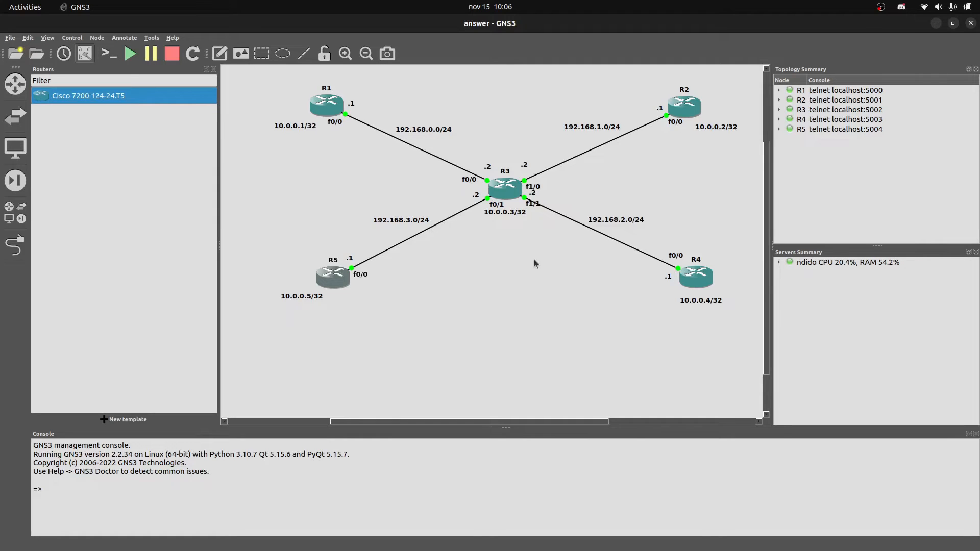
Open R1's console, move it below R1 and R2 in the topology, and push the old output out of view with blank lines.
double_click(328, 110)
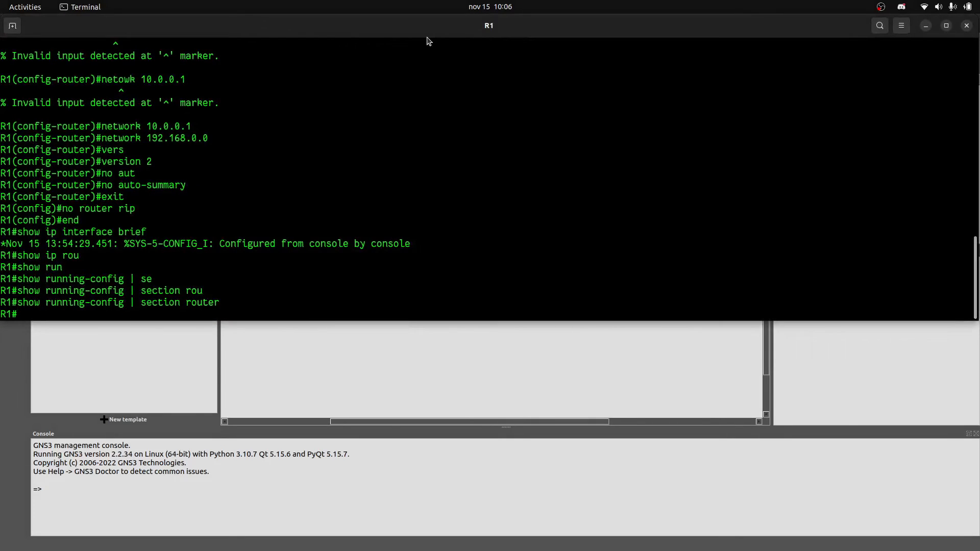
drag(439, 94, 462, 189)
drag(462, 186, 543, 192)
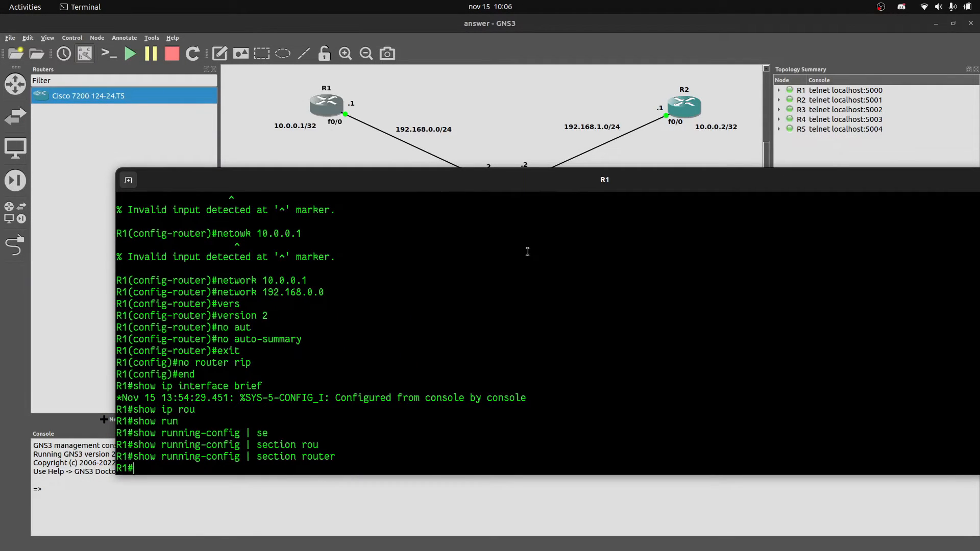
key(Return)
key(Return)
key(Return)
key(Return)
key(Return)
key(Return)
key(Return)
key(Return)
key(Return)
key(Return)
key(Return)
key(Return)
key(Return)
key(Return)
key(Return)
key(Return)
key(Return)
key(Return)
key(Return)
key(Return)
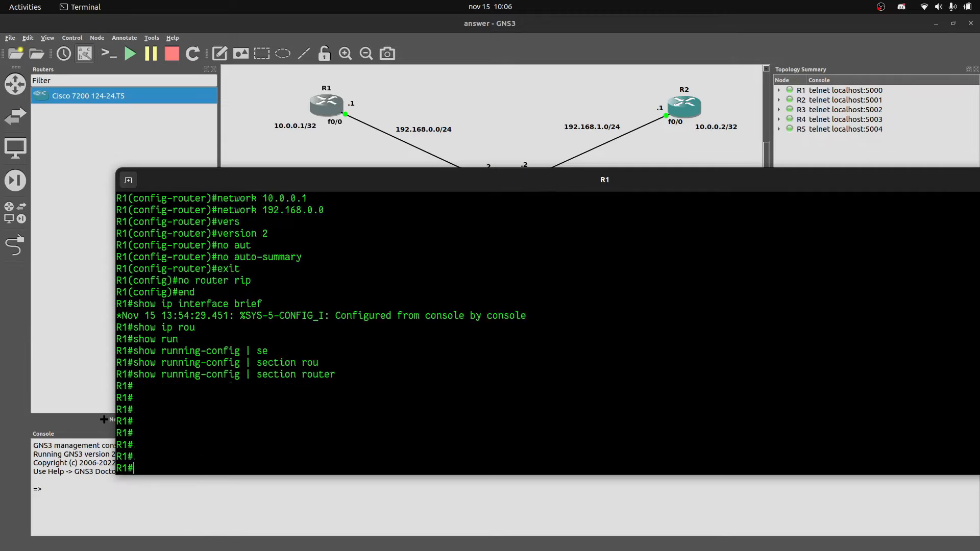
Enter configuration mode on R1.
text(conf)
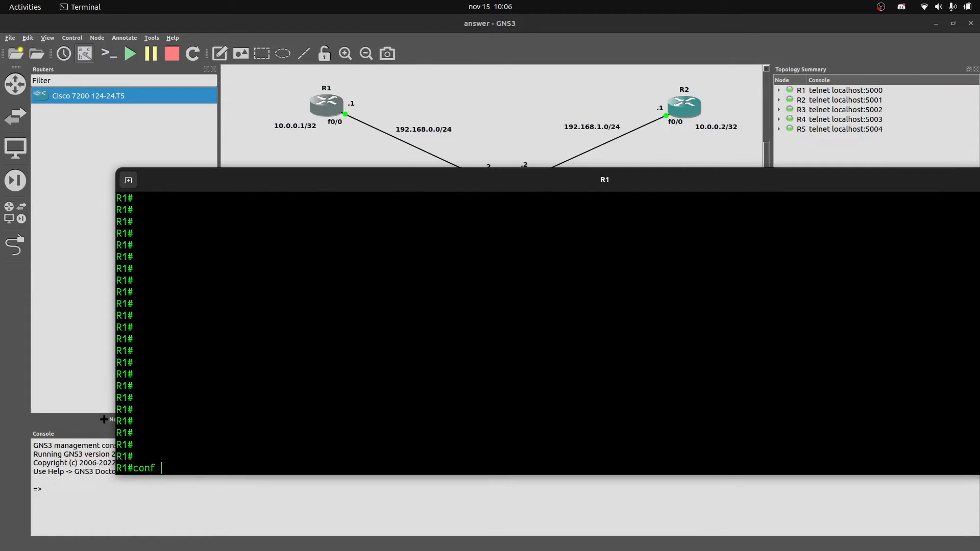
Display R1's IP routing table with show ip route.
key(BackSpace)
key(BackSpace)
key(BackSpace)
key(BackSpace)
text(show route)
key(BackSpace)
key(BackSpace)
key(BackSpace)
key(BackSpace)
key(BackSpace)
text(ip rou)
key(BackSpace)
key(BackSpace)
text(oute)
key(Return)
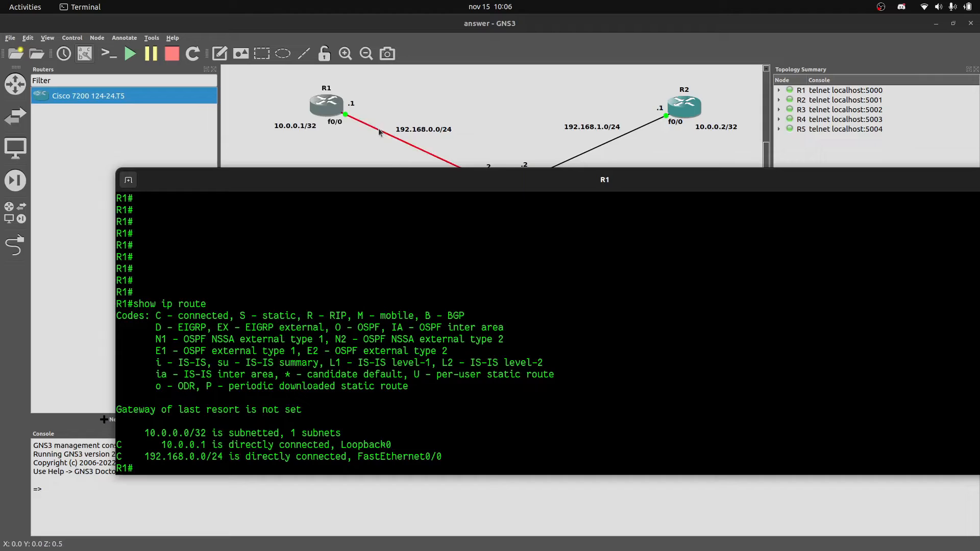
scroll(379, 132, down, 2)
scroll(394, 109, up, 2)
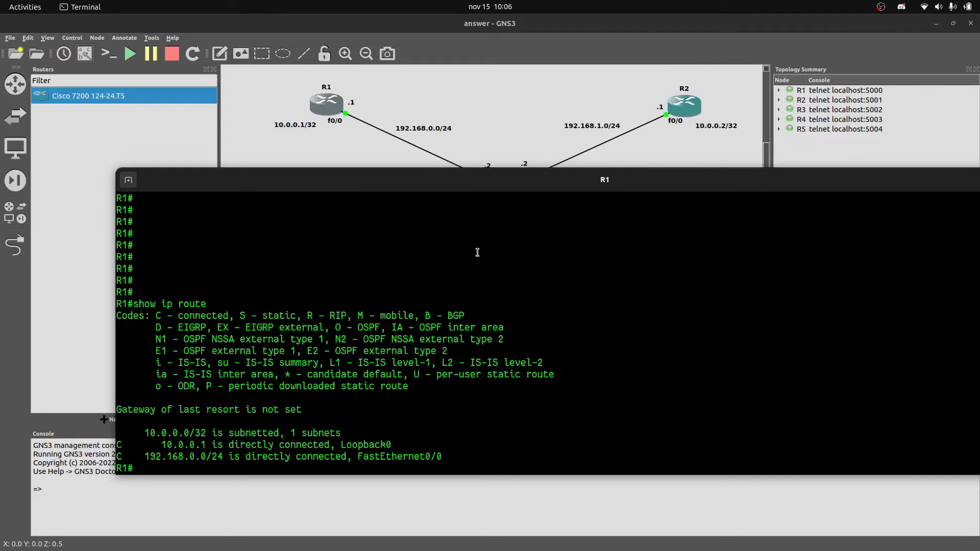
Enter global configuration mode on R1 and start OSPF process 1.
text(oonf term)
key(Return)
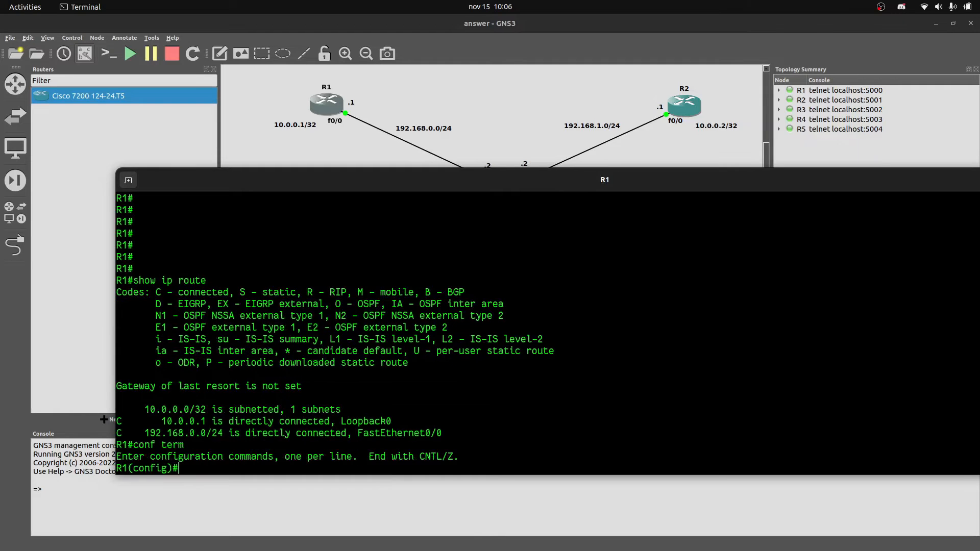
text(router ospf)
key(BackSpace)
key(BackSpace)
key(BackSpace)
text(ps)
key(BackSpace)
key(BackSpace)
text(spf)
text(1)
key(Return)
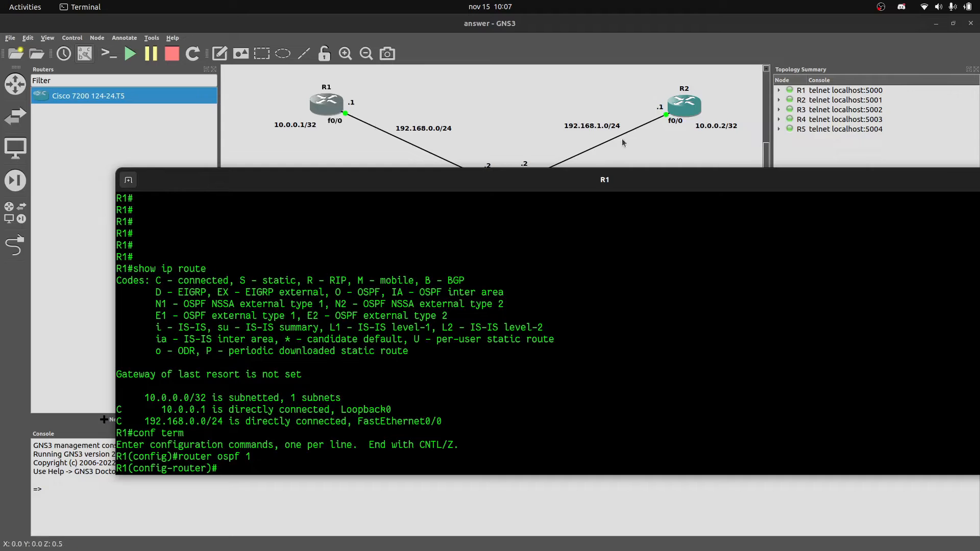
Advertise network 192.168.0.0 with wildcard 0.0.0.255 in area 0 under R1's OSPF process.
click(647, 145)
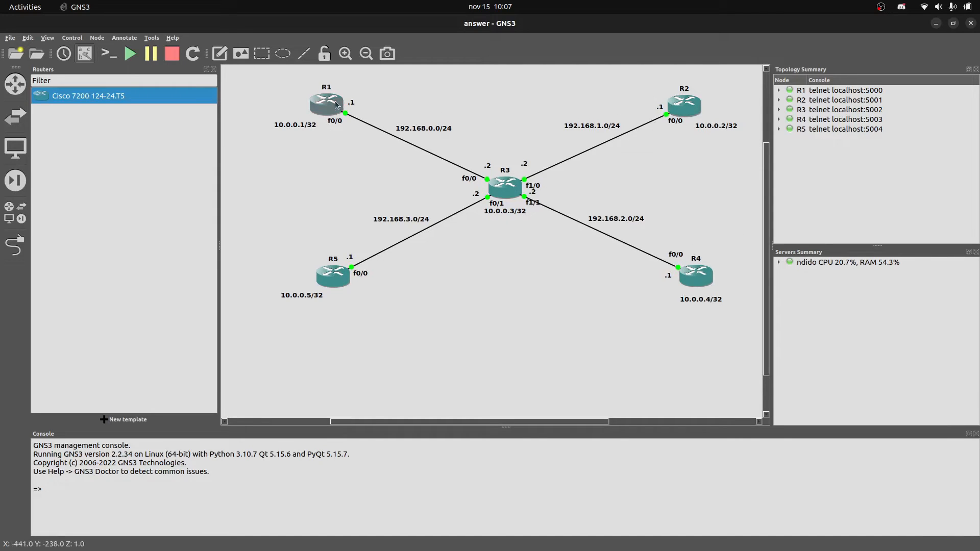
mouse_move(195, 545)
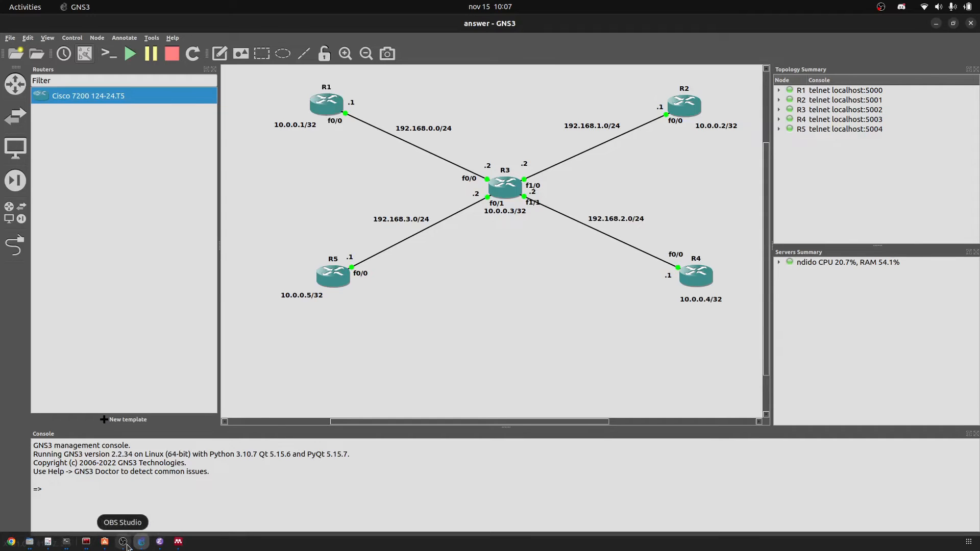
click(67, 541)
text(network 192)
key(BackSpace)
key(BackSpace)
text(92.168.0)
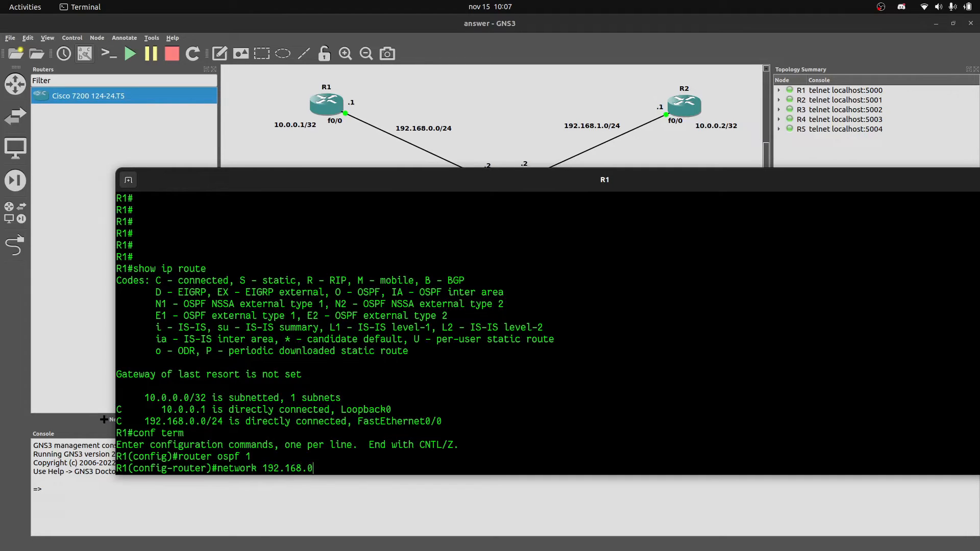
text(.0 0.0.0.255 area)
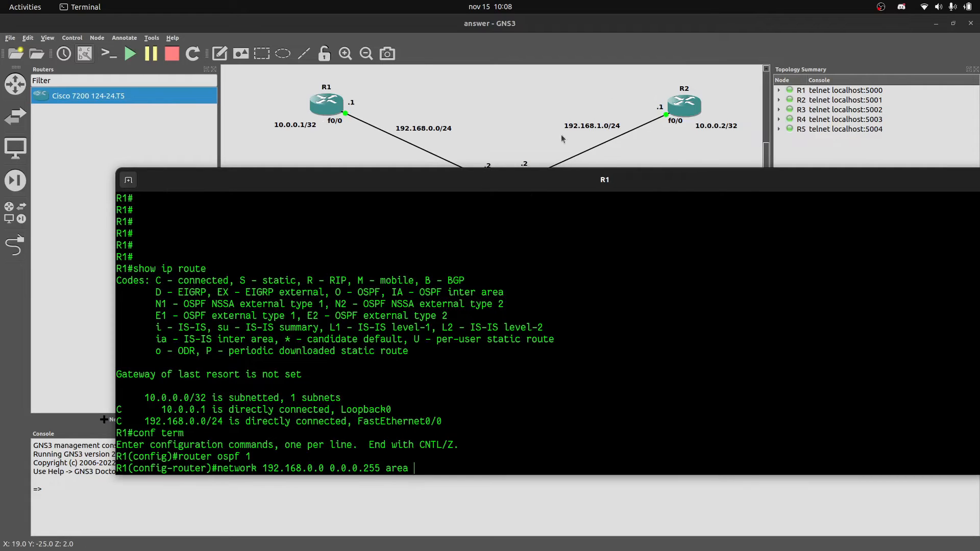
text(0)
key(Return)
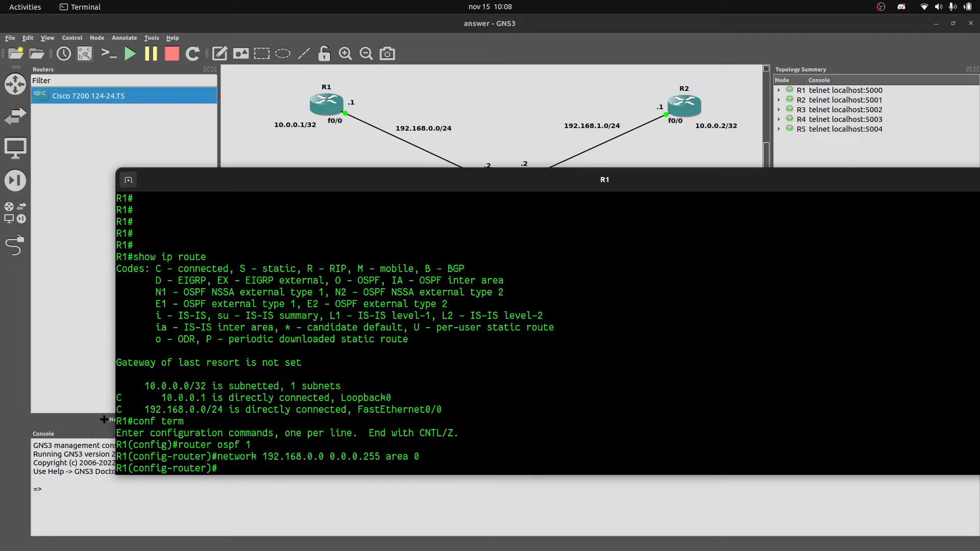
Advertise R1's loopback 10.0.0.1 with wildcard 0.0.0.0 in OSPF area 0.
key(Up)
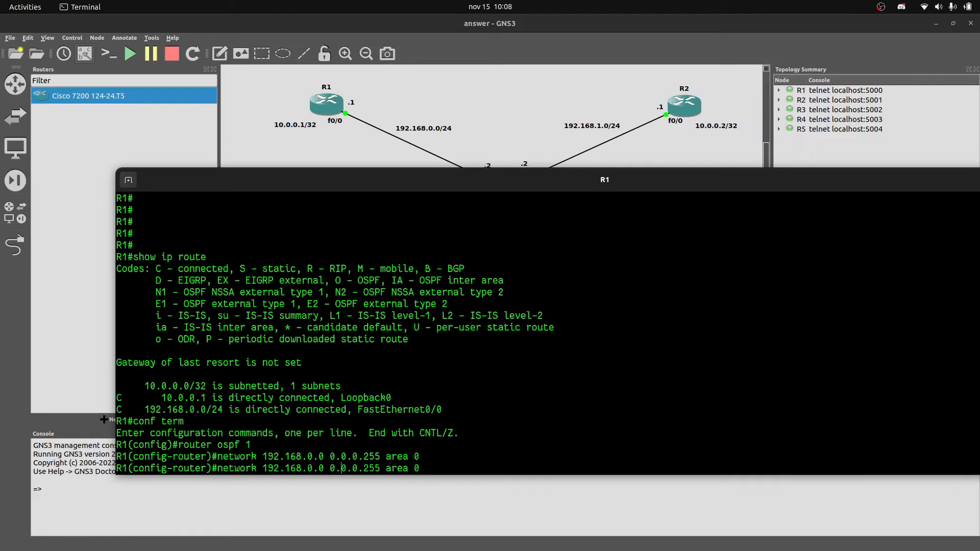
key(BackSpace)
key(BackSpace)
key(BackSpace)
key(BackSpace)
key(BackSpace)
key(BackSpace)
key(BackSpace)
key(BackSpace)
key(BackSpace)
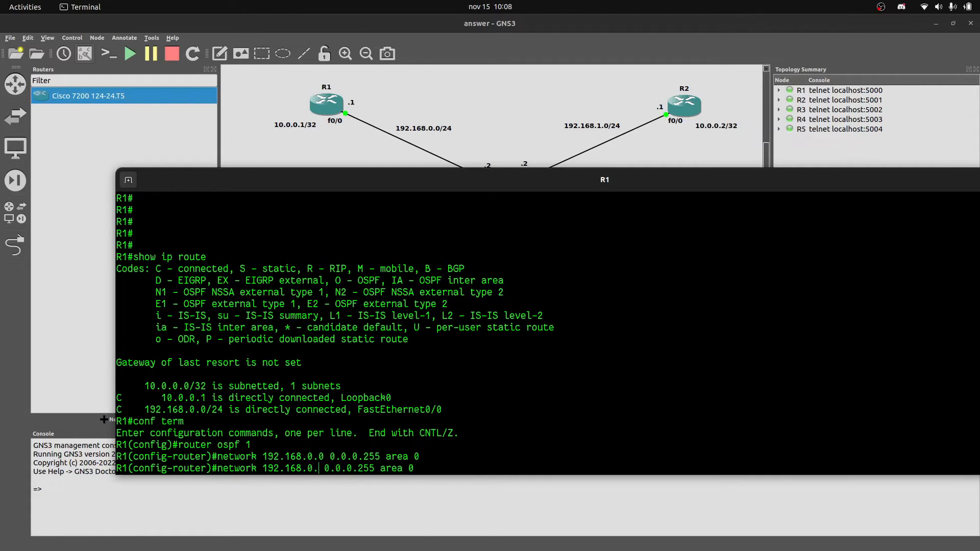
key(BackSpace)
text(0.0.0)
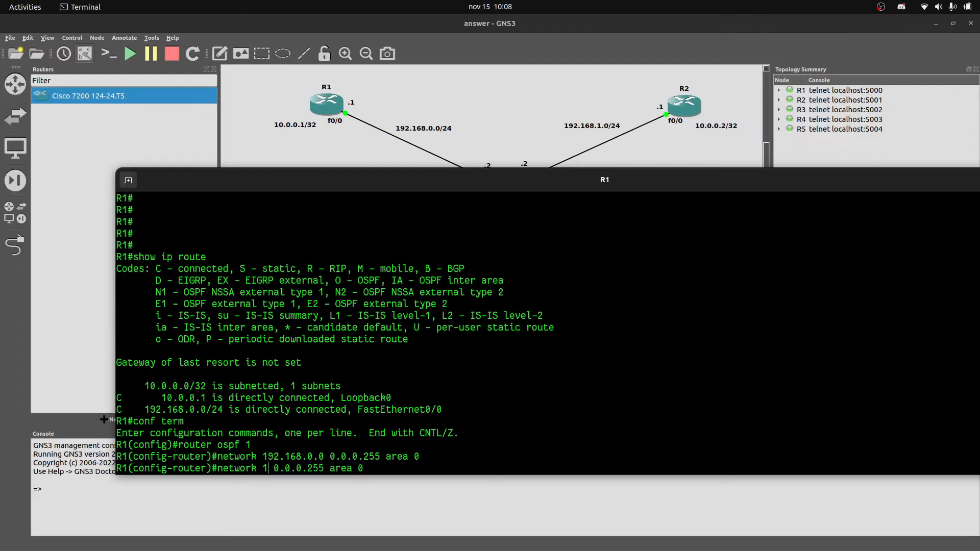
text(.1)
key(Right)
key(Right)
key(BackSpace)
key(BackSpace)
key(BackSpace)
text(0)
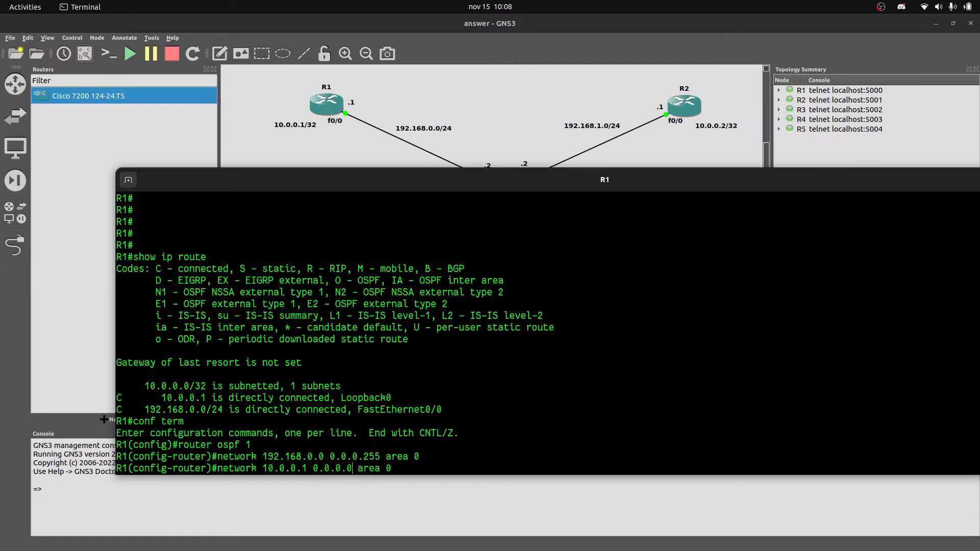
key(Return)
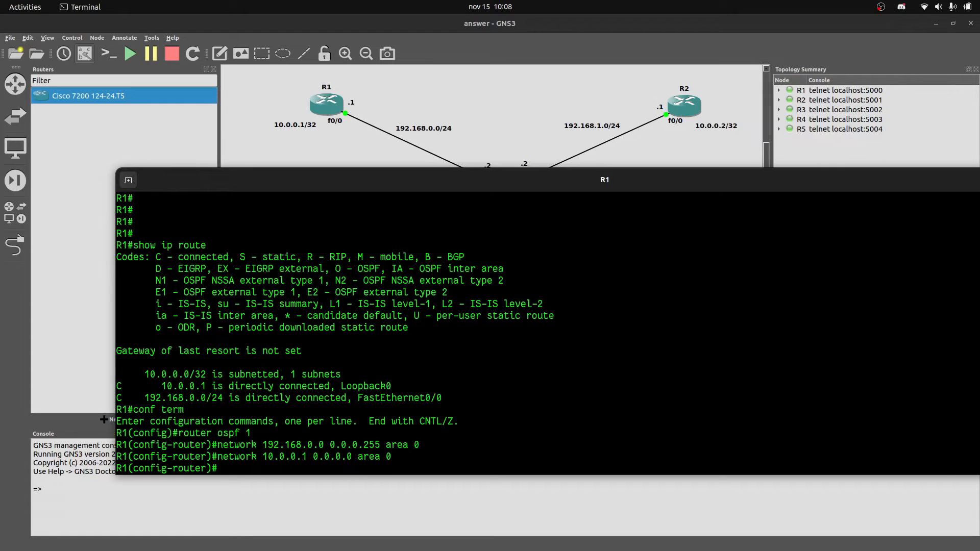
End configuration mode on R1 and display the router section of its running configuration.
text(end)
key(Return)
text(show runn)
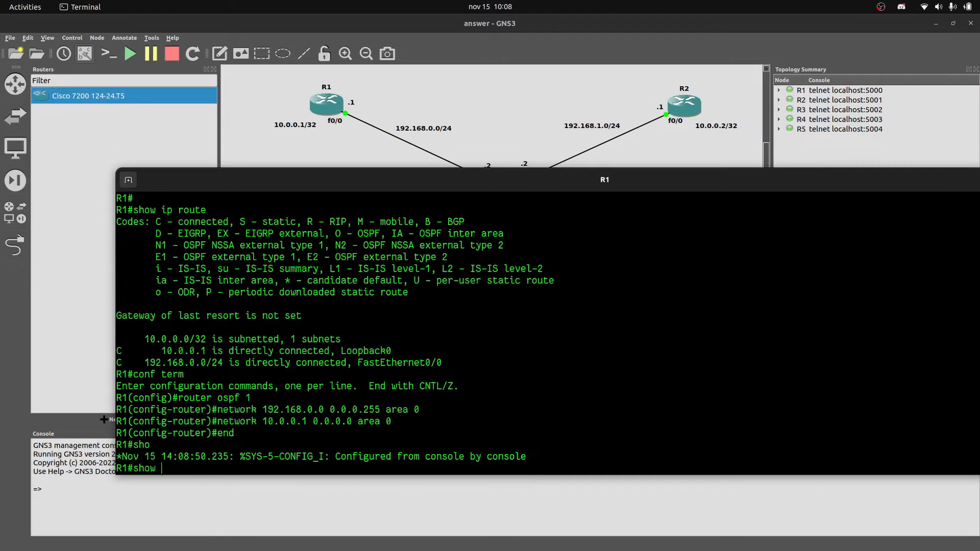
key(Tab)
text(| sec)
key(Tab)
text(o)
key(BackSpace)
text(rout)
key(Tab)
text(er)
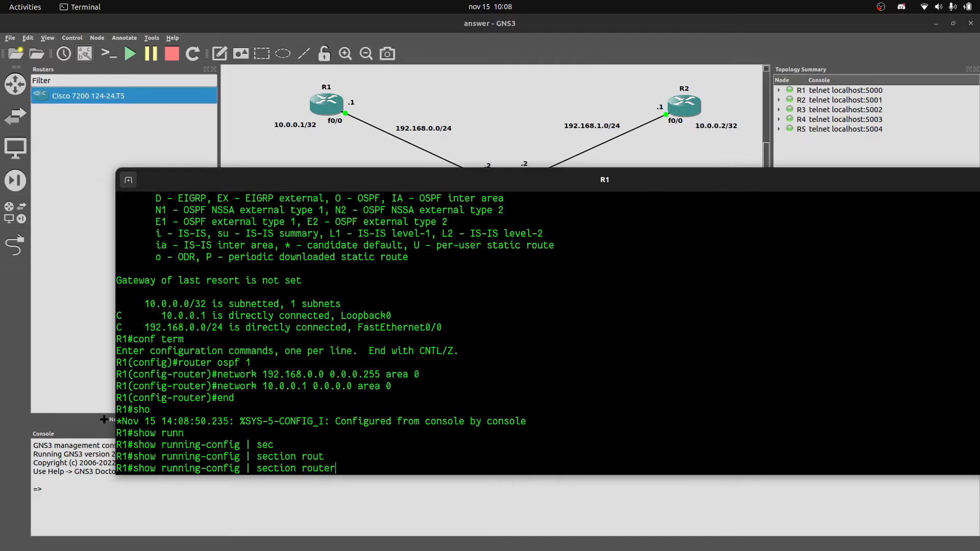
key(Return)
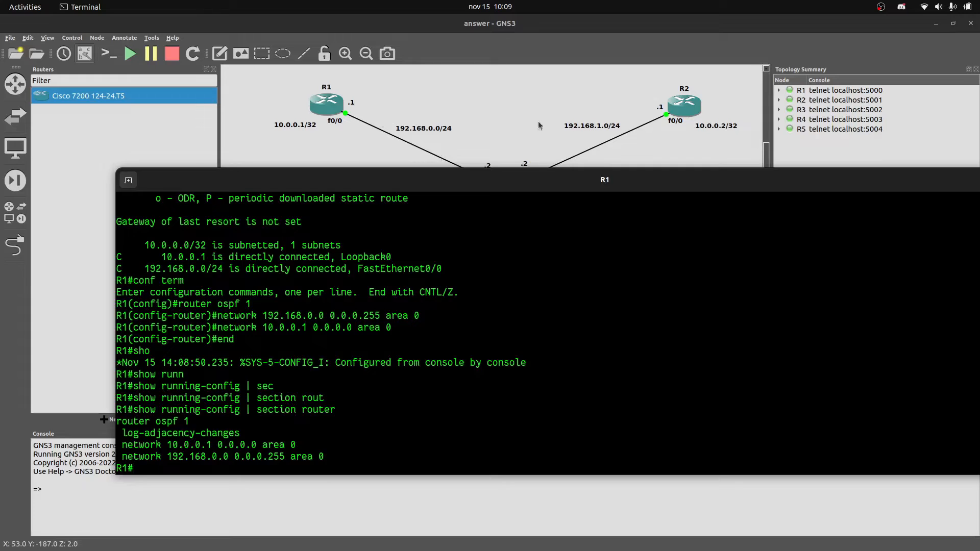
Open R3's console, place it below the upper routers of the topology, and end its configuration mode.
click(485, 117)
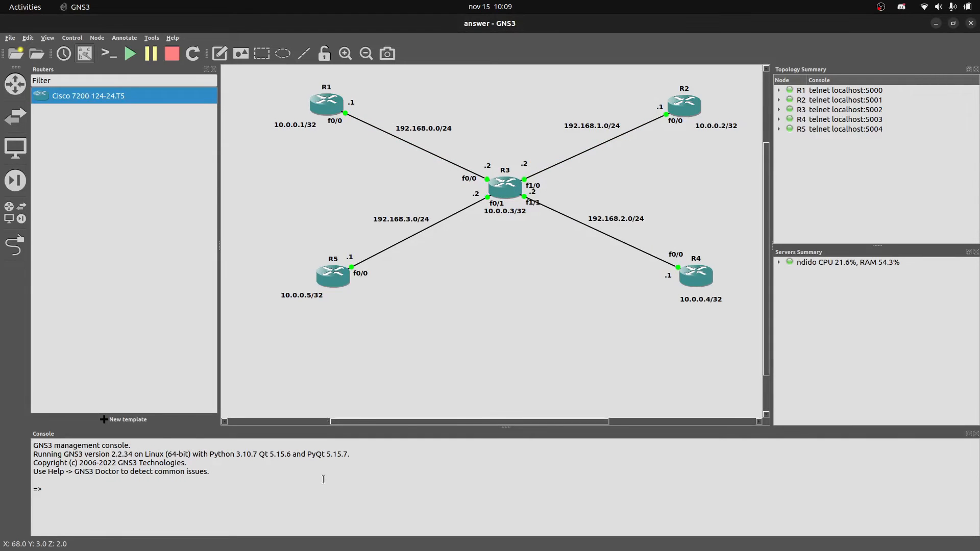
key(alt+Tab)
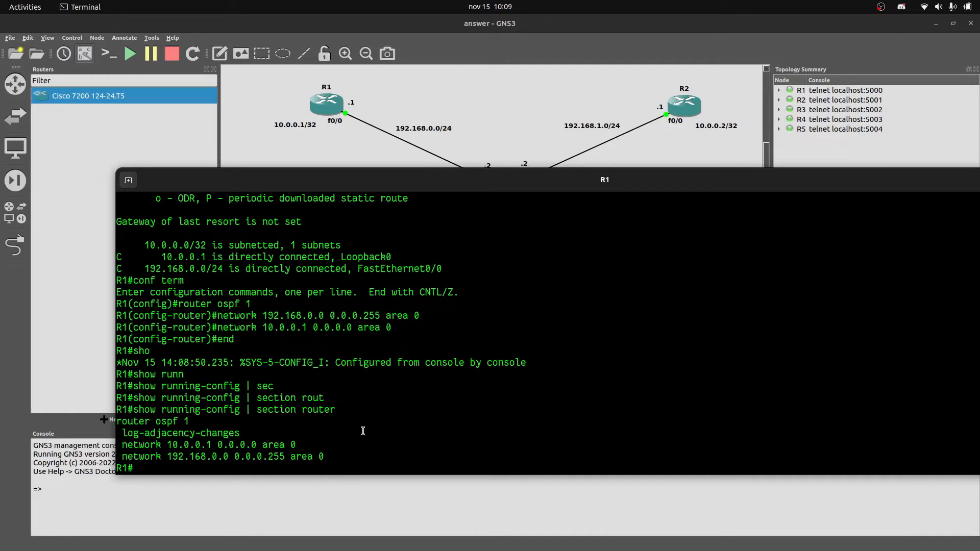
click(538, 125)
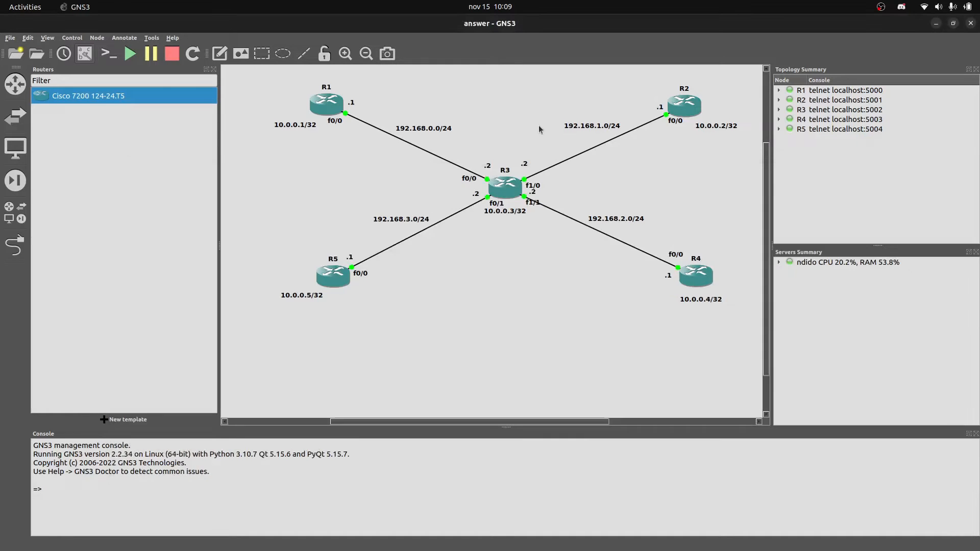
double_click(505, 187)
drag(426, 45, 520, 221)
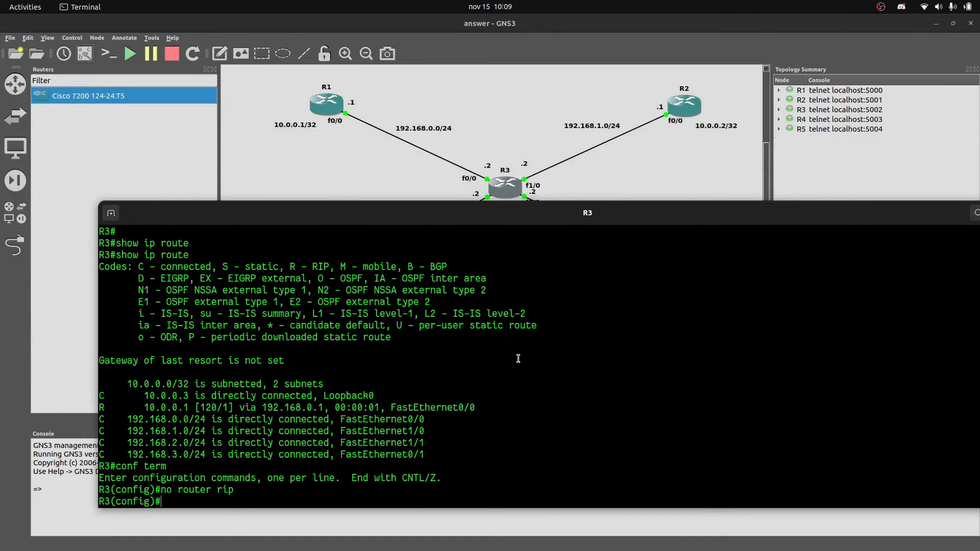
key(Return)
Display R3's IP routing table with show ip route.
text(show runn)
key(Tab)
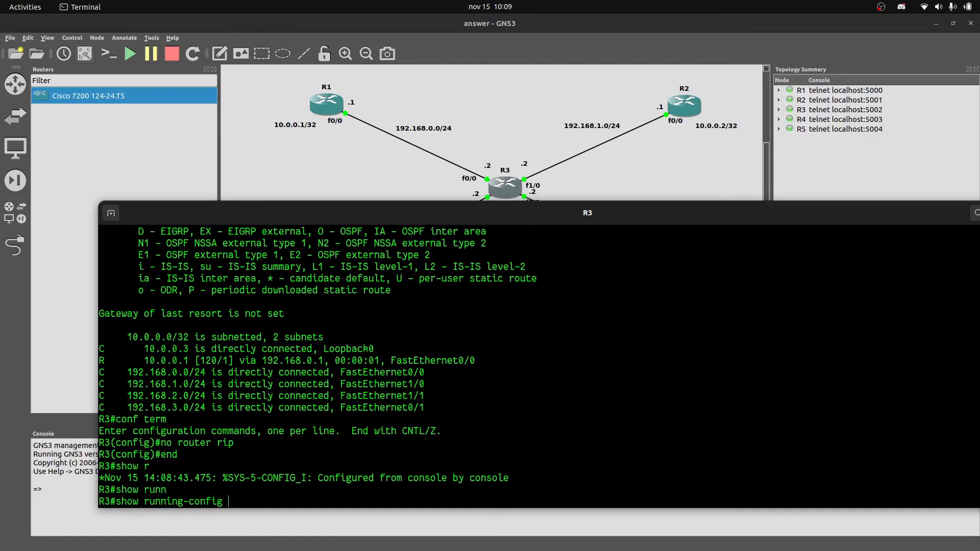
key(BackSpace)
key(BackSpace)
key(BackSpace)
key(BackSpace)
key(BackSpace)
key(BackSpace)
key(BackSpace)
key(BackSpace)
key(BackSpace)
key(BackSpace)
key(BackSpace)
key(BackSpace)
key(BackSpace)
key(BackSpace)
text(ip rout)
key(Tab)
key(Return)
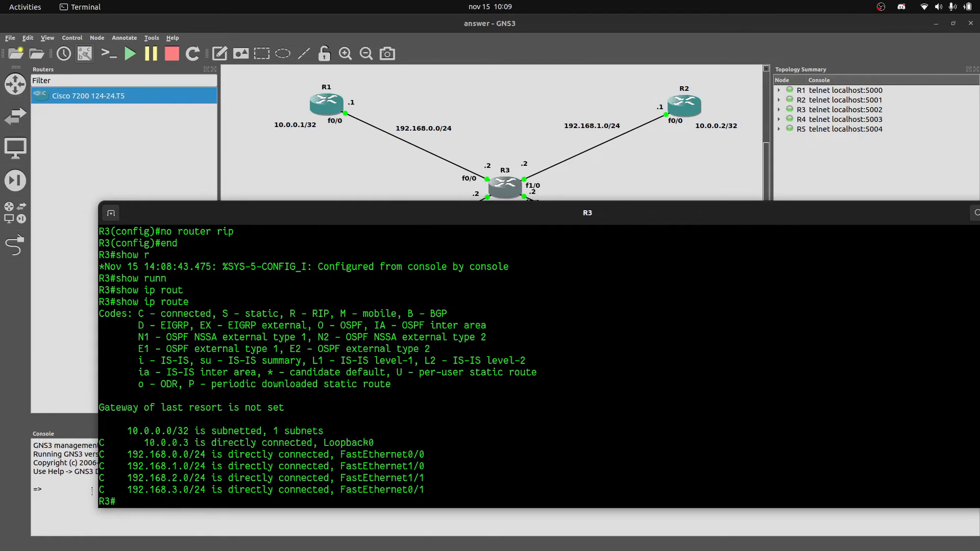
Enter global configuration mode on R3 and start OSPF process 2.
text(conf term)
key(Return)
text(router osfp)
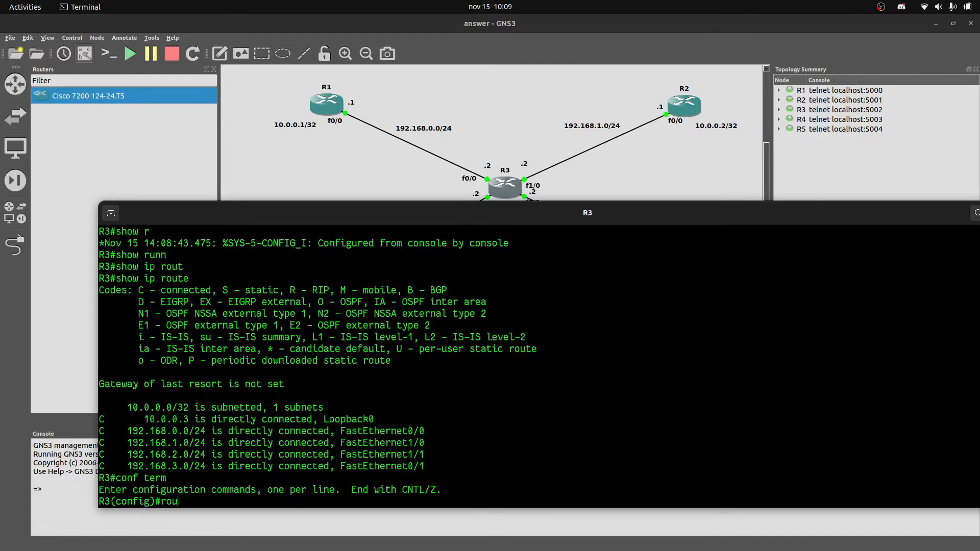
key(BackSpace)
key(BackSpace)
text(pf 2)
key(Return)
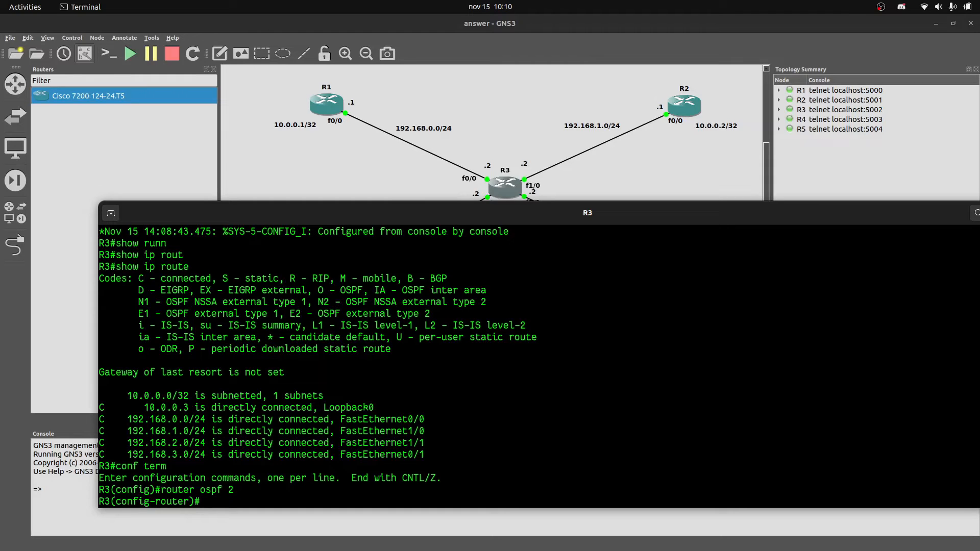
Advertise network 192.168.0.0 with wildcard 0.0.0.255 in area 0 under R3's OSPF process.
text(network 192.168.0.0)
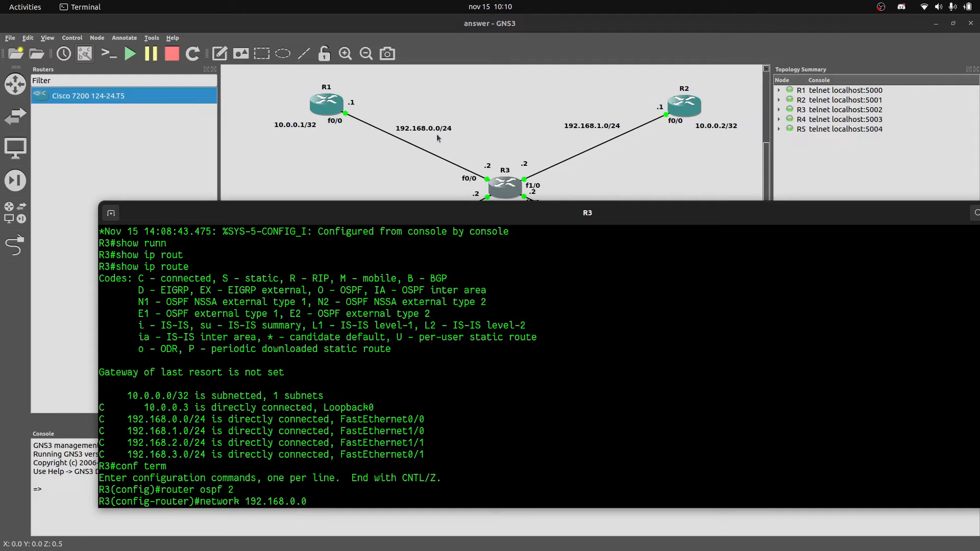
text( 0.0.0.255 area 0)
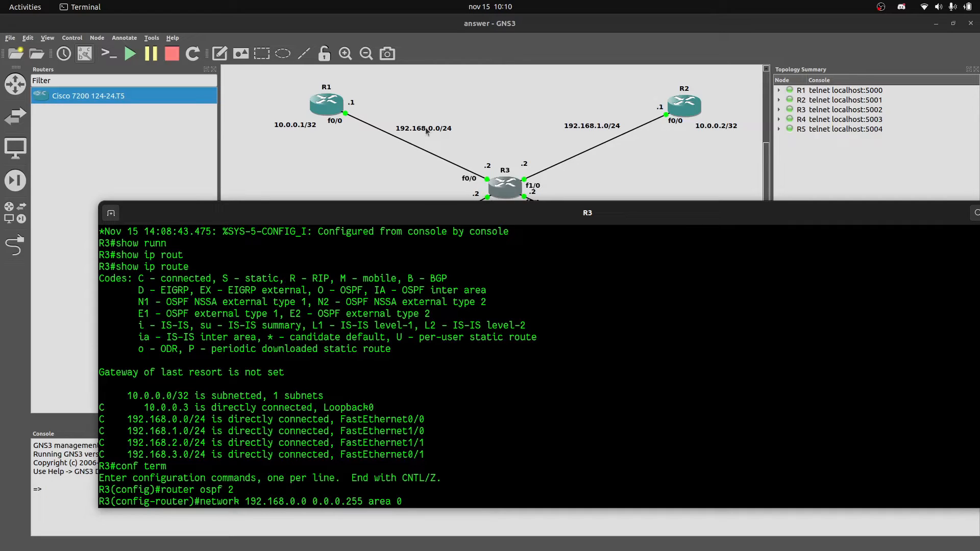
key(Return)
Advertise R3's link network toward R2, 192.168.1.0 with wildcard 0.0.0.255, in OSPF area 0.
key(Up)
key(Left)
key(Left)
key(Left)
key(Left)
key(Left)
key(Left)
key(Left)
key(Left)
key(Left)
key(Left)
key(Left)
key(Left)
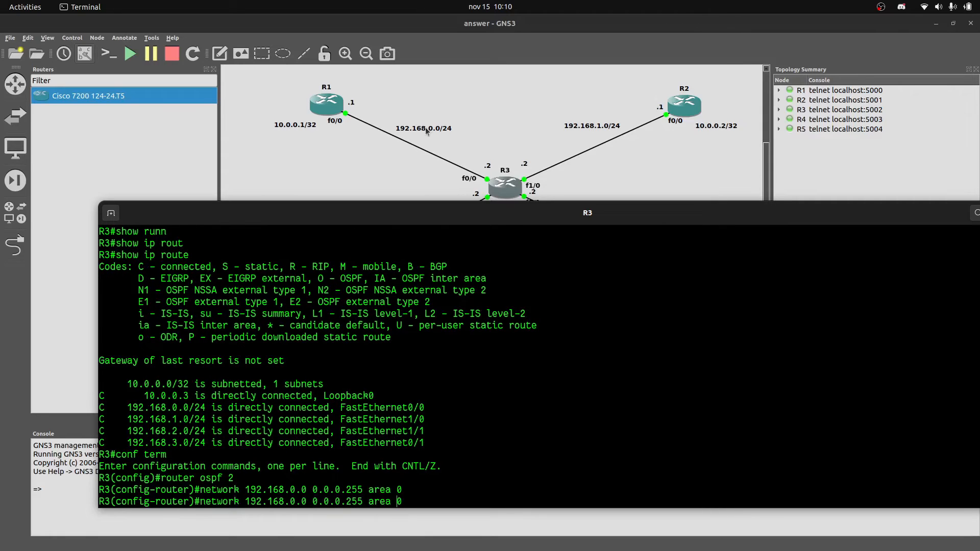
key(BackSpace)
text(192.168.1.0 0.0.0.255 area 0)
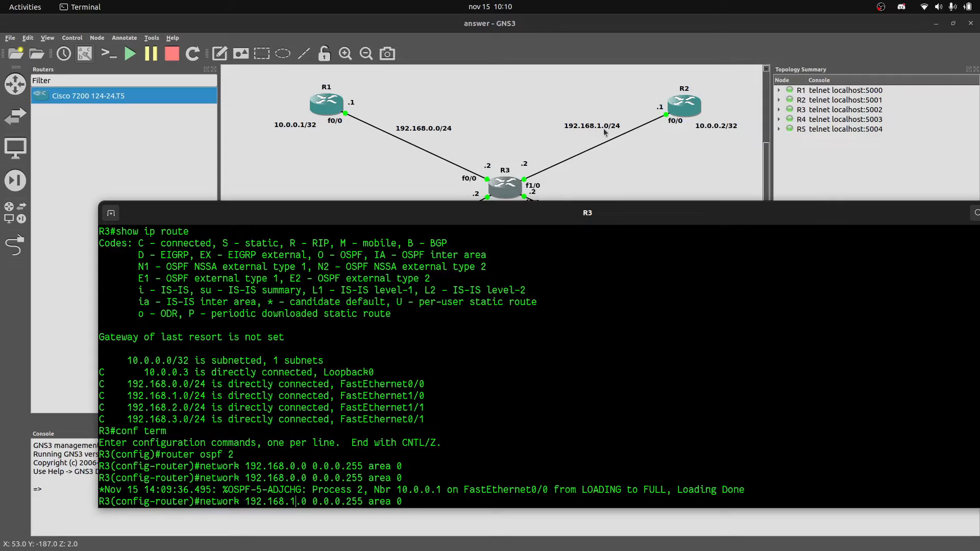
key(Return)
Advertise R3's link network toward R4, 192.168.2.0 with wildcard 0.0.0.255, in OSPF area 0.
key(Up)
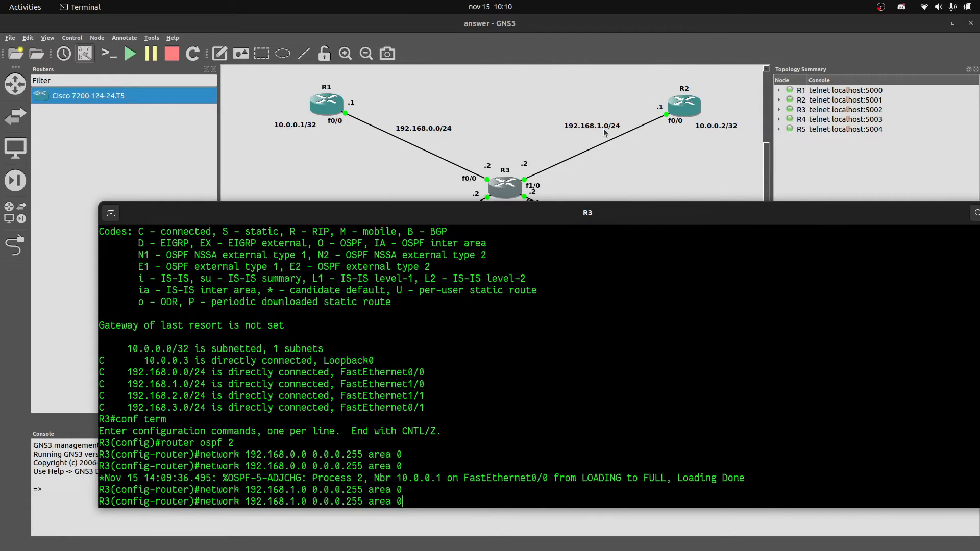
scroll(604, 132, down, 2)
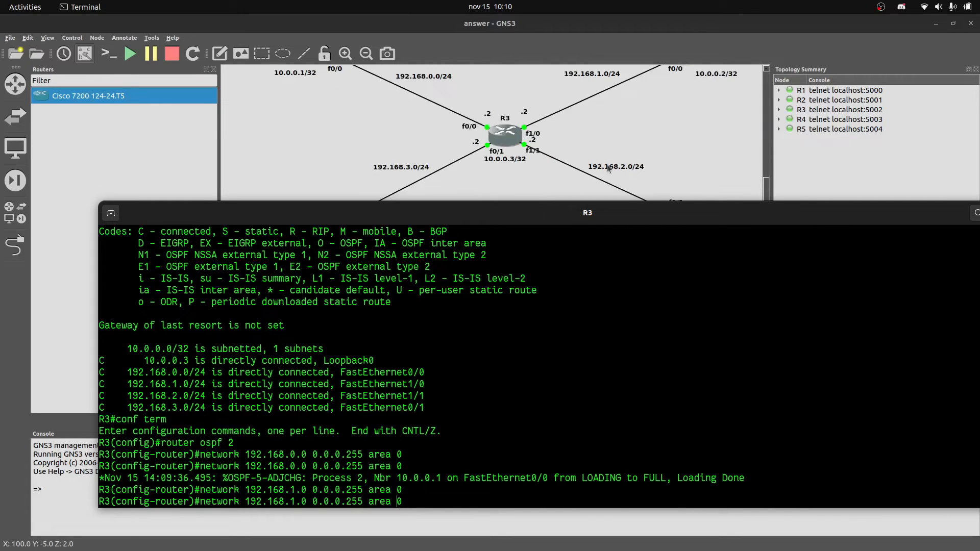
key(Left)
key(Left)
key(Left)
key(Left)
key(Left)
key(Left)
key(Left)
key(Left)
key(Left)
key(Left)
key(BackSpace)
text(2)
key(Return)
Advertise R3's link network toward R5, 192.168.3.0 with wildcard 0.0.0.255, in OSPF area 0.
key(Up)
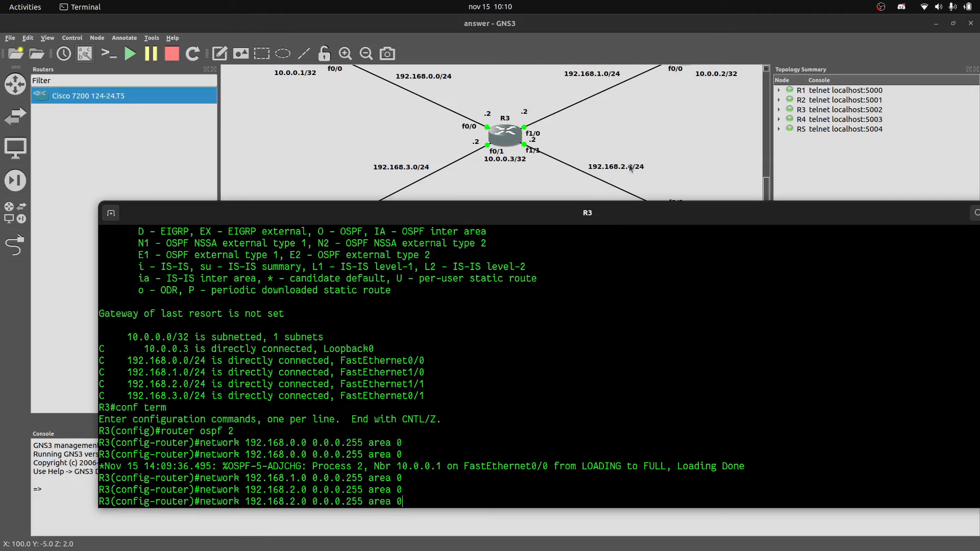
key(Left)
key(Left)
key(Left)
key(Left)
key(Left)
key(Left)
key(Left)
key(Left)
key(Left)
key(Left)
key(Left)
key(Left)
key(Left)
key(BackSpace)
text(3)
key(Return)
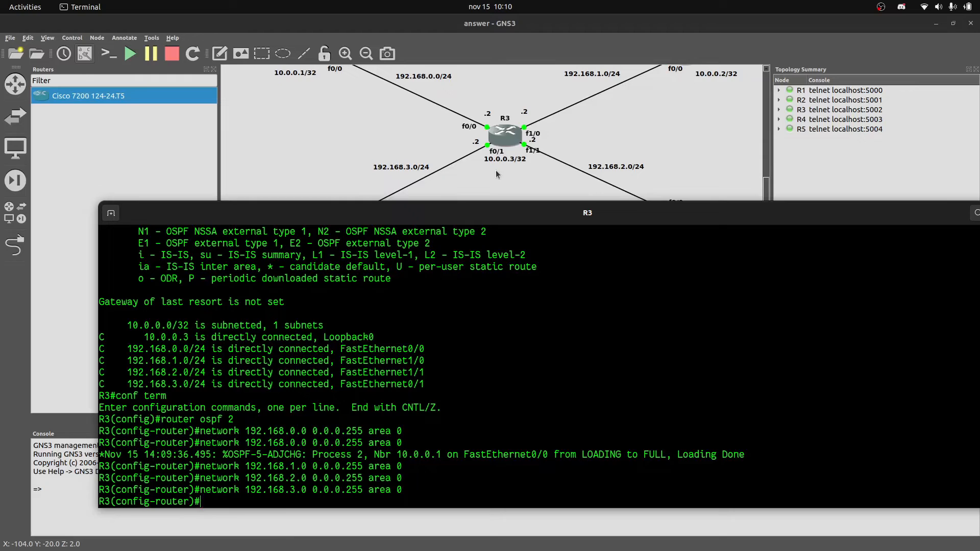
Advertise R3's loopback 10.0.0.3 with wildcard 0.0.0.0 in OSPF area 0 and exit configuration mode.
key(Up)
key(Left)
key(Left)
key(Left)
key(Left)
key(Left)
key(Left)
key(Left)
key(Left)
key(BackSpace)
key(BackSpace)
key(BackSpace)
text(0)
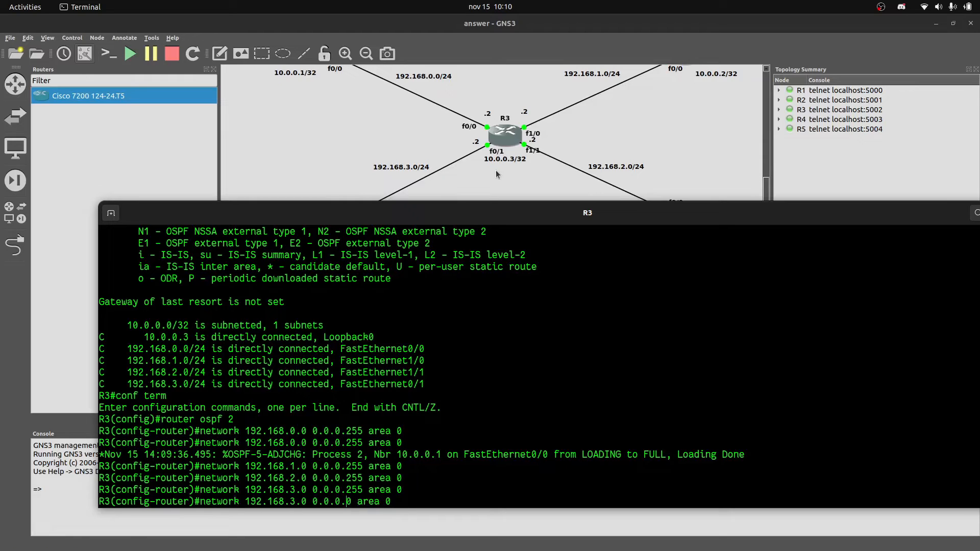
key(Right)
key(BackSpace)
key(BackSpace)
key(BackSpace)
key(BackSpace)
key(BackSpace)
key(BackSpace)
key(BackSpace)
key(BackSpace)
key(BackSpace)
key(BackSpace)
key(BackSpace)
text(10.0.0.3)
key(Return)
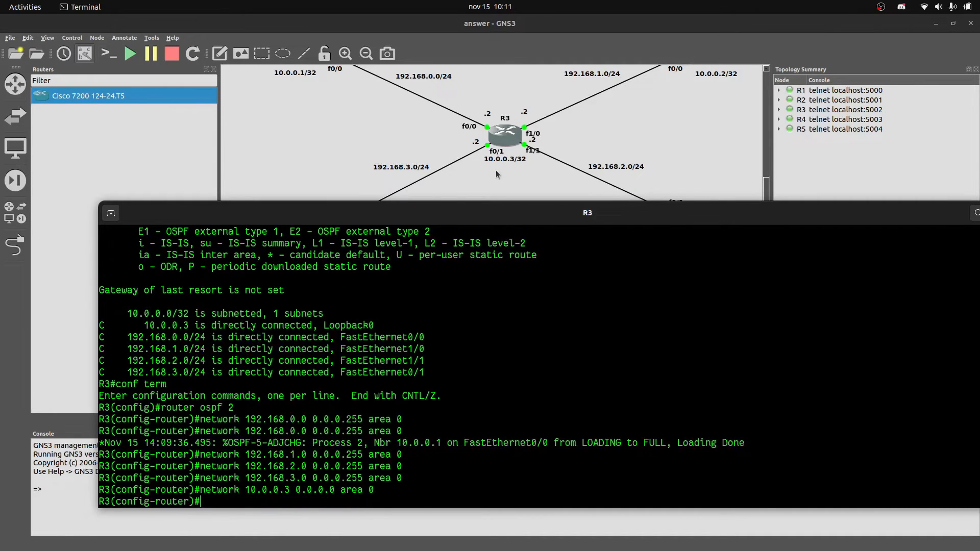
text(end)
key(Return)
Display the router section of R3's running configuration to check the advertised OSPF networks.
text(show)
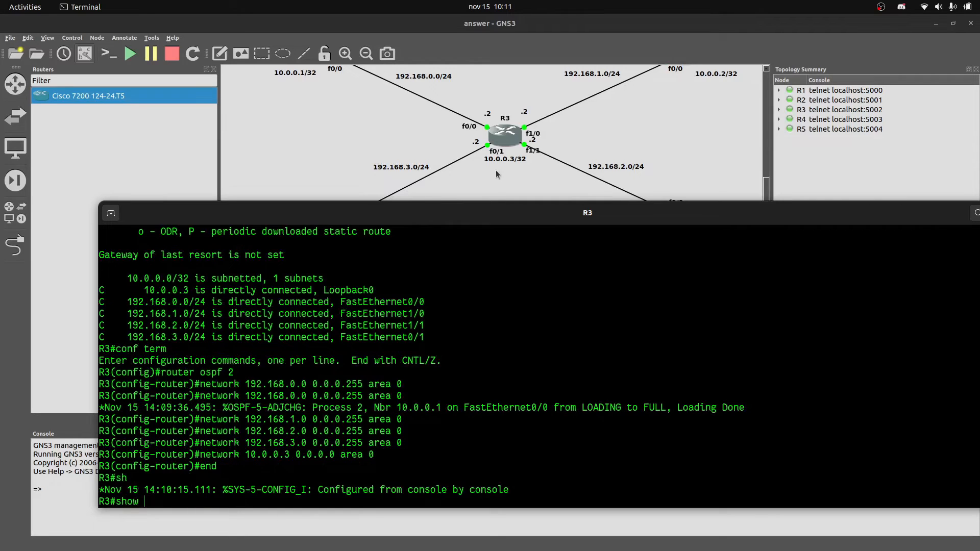
text( run)
key(Tab)
text(| sec)
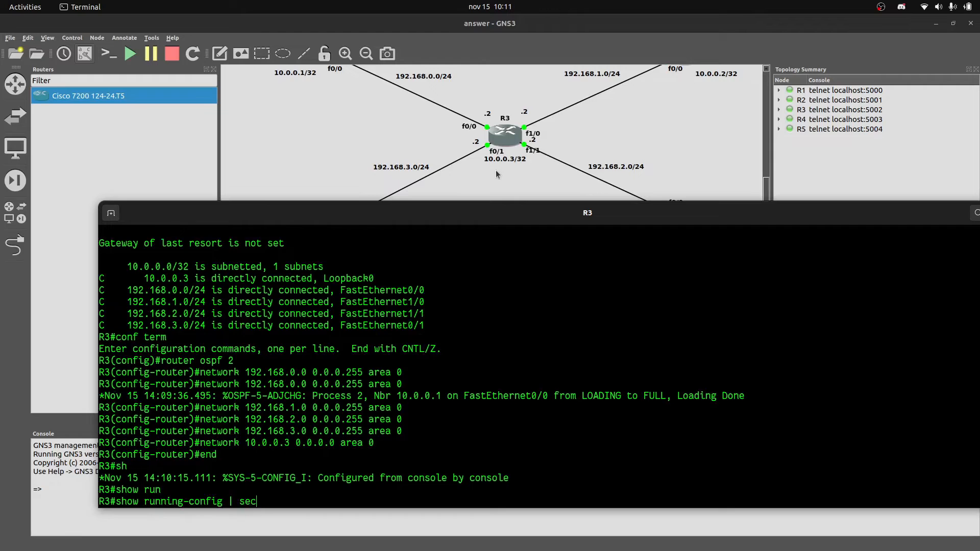
key(Tab)
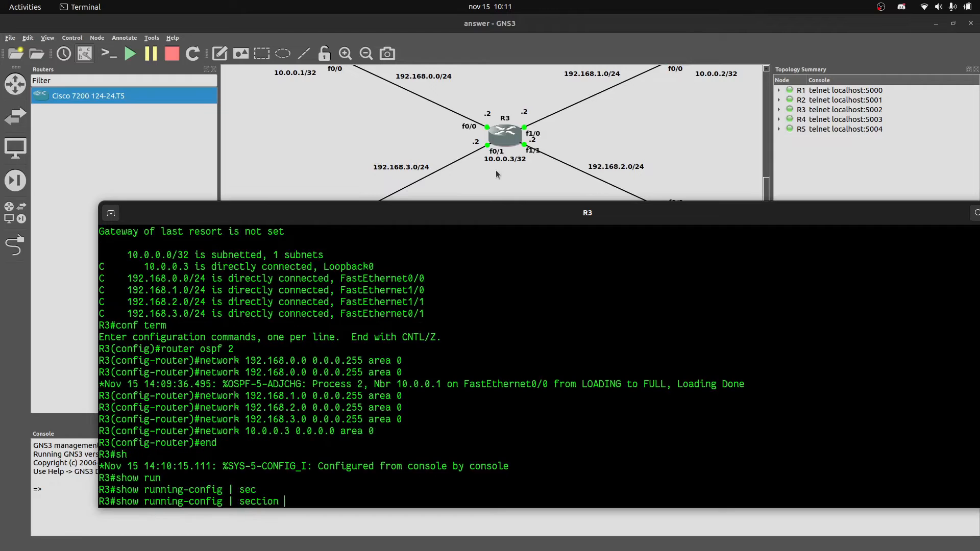
text(router)
key(Return)
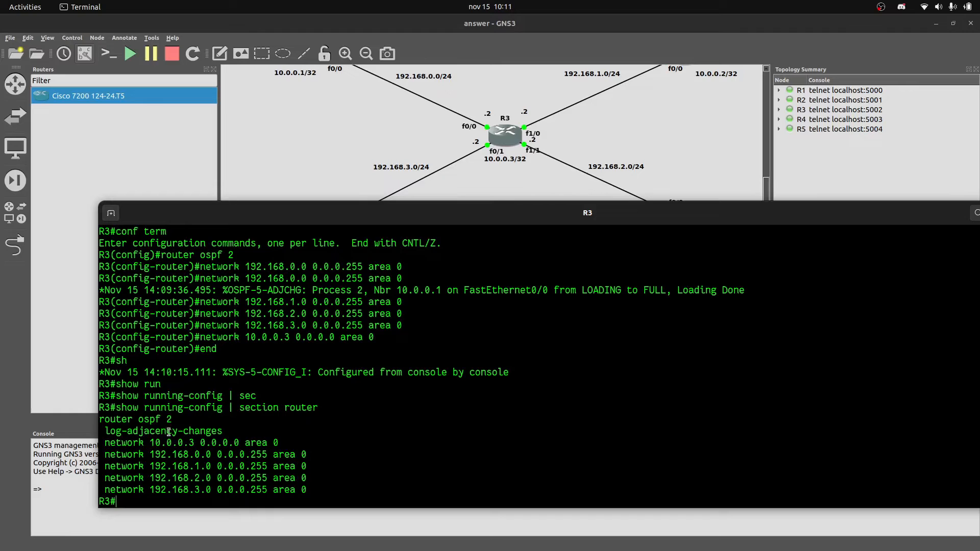
drag(149, 444, 161, 444)
Display R3's IP routing table and examine the route learned through OSPF and its code in the legend.
text(show ip route)
key(Return)
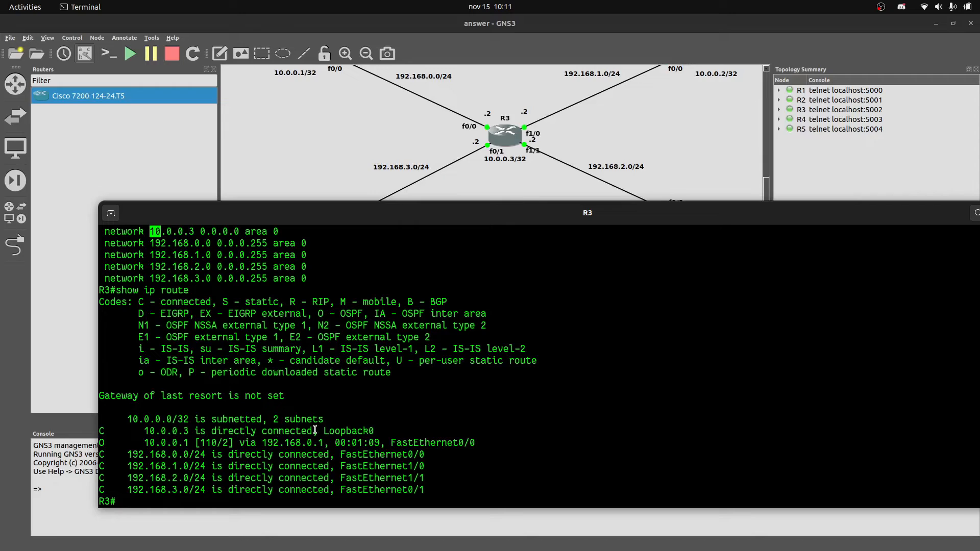
scroll(466, 184, up, 1)
drag(144, 441, 205, 443)
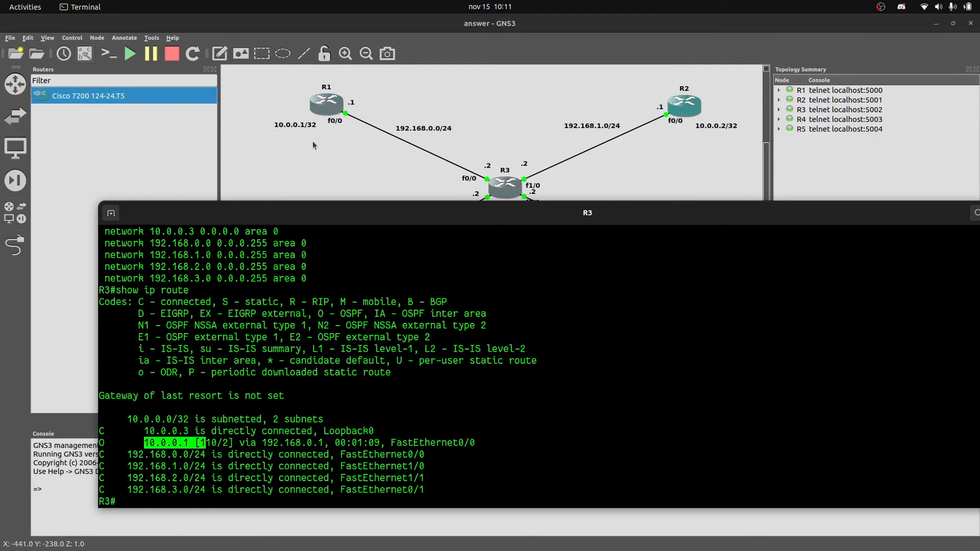
drag(105, 443, 99, 440)
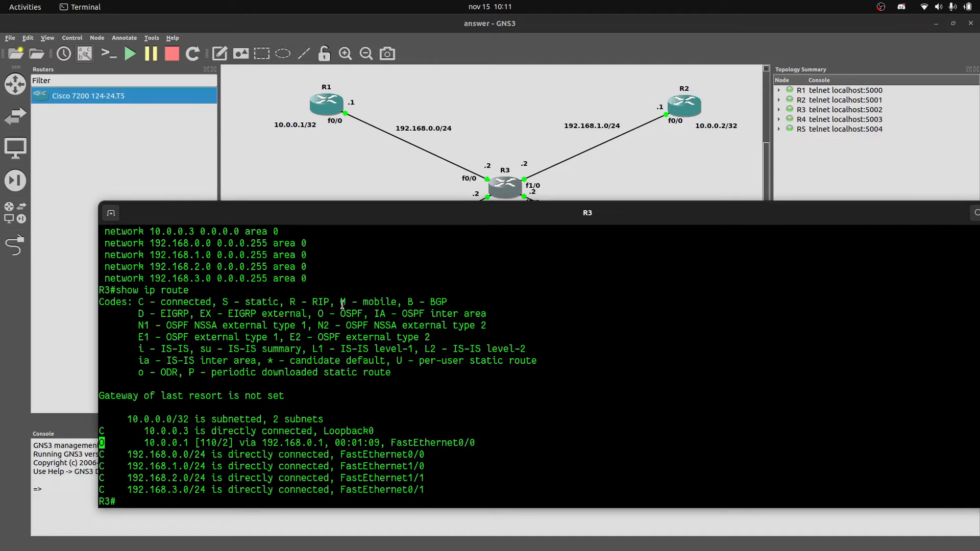
drag(352, 311, 323, 310)
Ping R1's loopback address 10.0.0.1 from R3 twice.
text(ping 19)
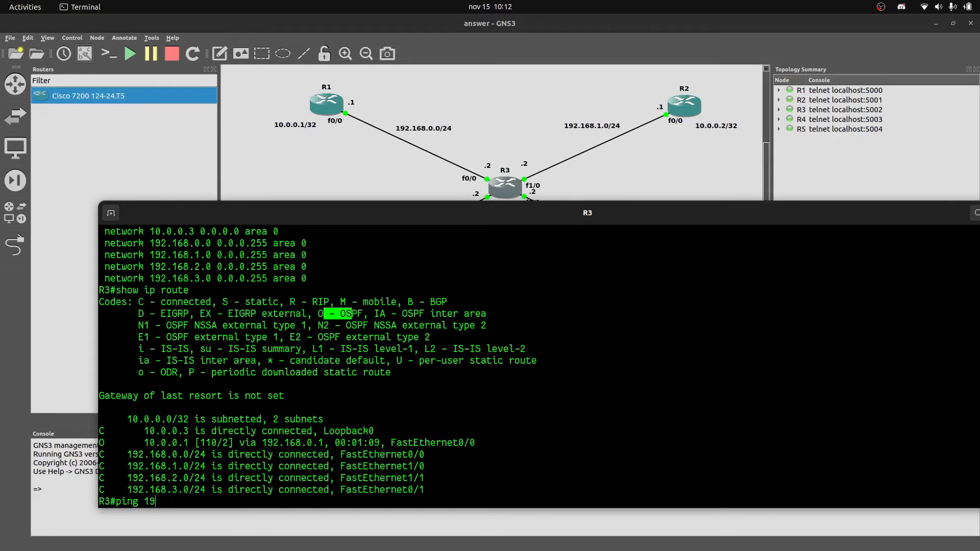
key(BackSpace)
text(0.0.0.1)
key(Return)
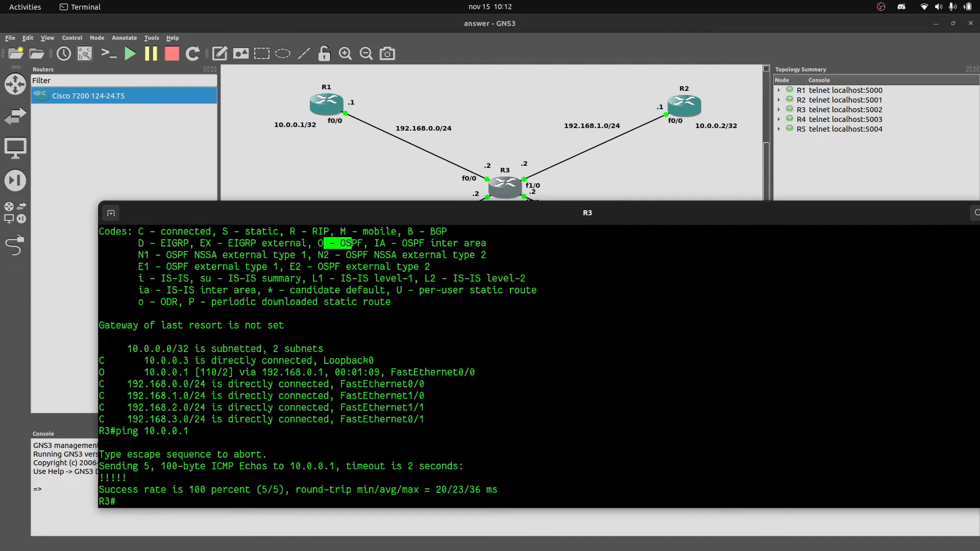
key(Up)
key(Return)
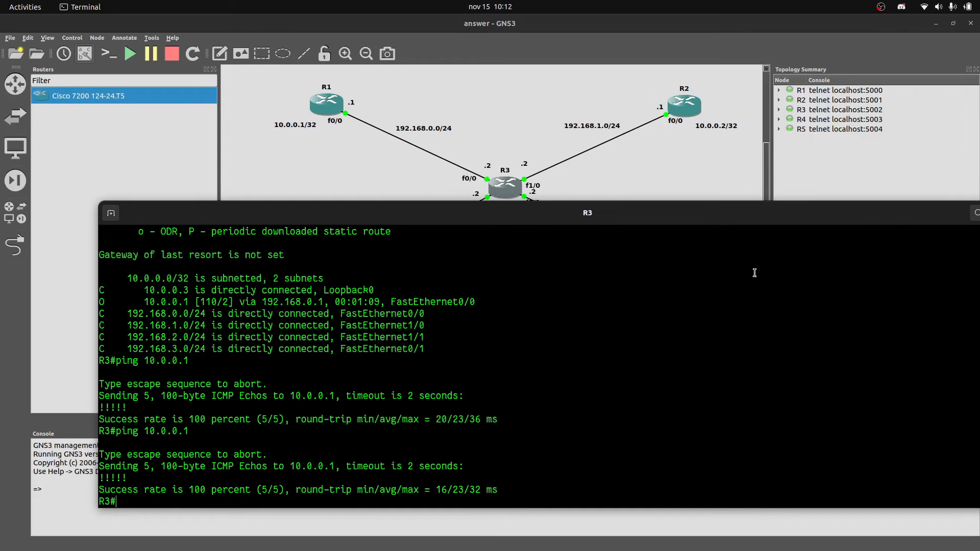
Put R3's console away, open R2's console and start OSPF process 3 there.
drag(894, 214, 686, 222)
click(859, 221)
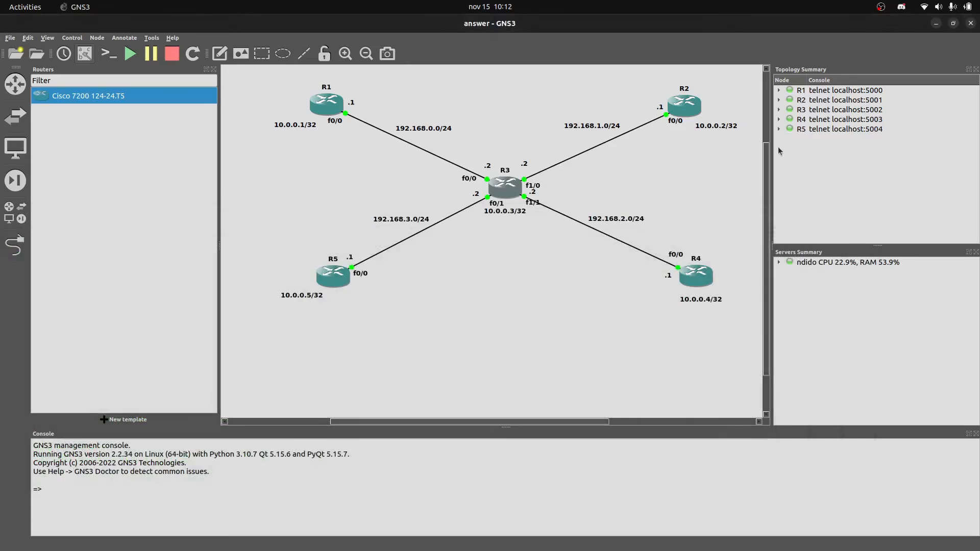
double_click(679, 102)
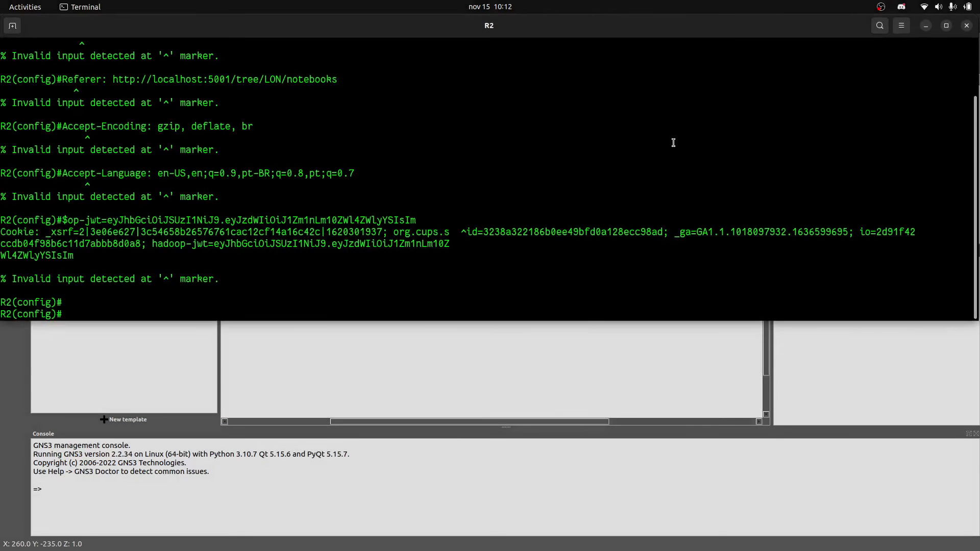
text(router ospf 3)
key(Return)
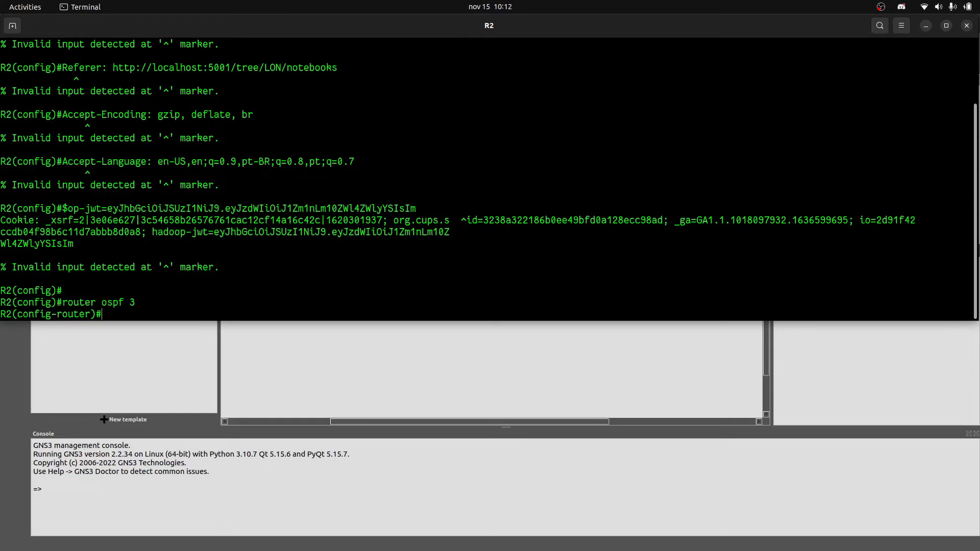
Advertise R2's link network toward R3, 192.168.1.0 with wildcard 0.0.0.255, in OSPF area 0.
text(ne)
drag(588, 24, 642, 205)
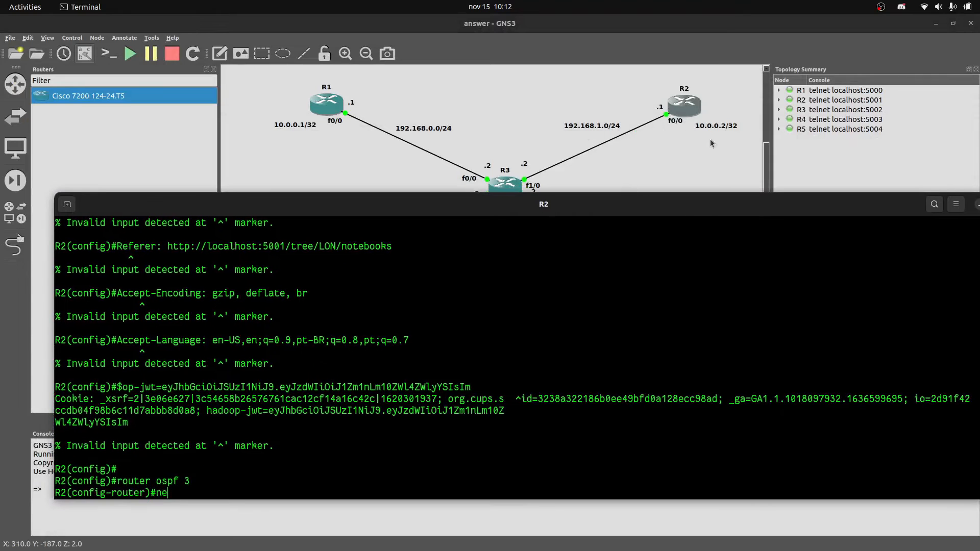
text(twork 192.168.1.0 0.0.0.255)
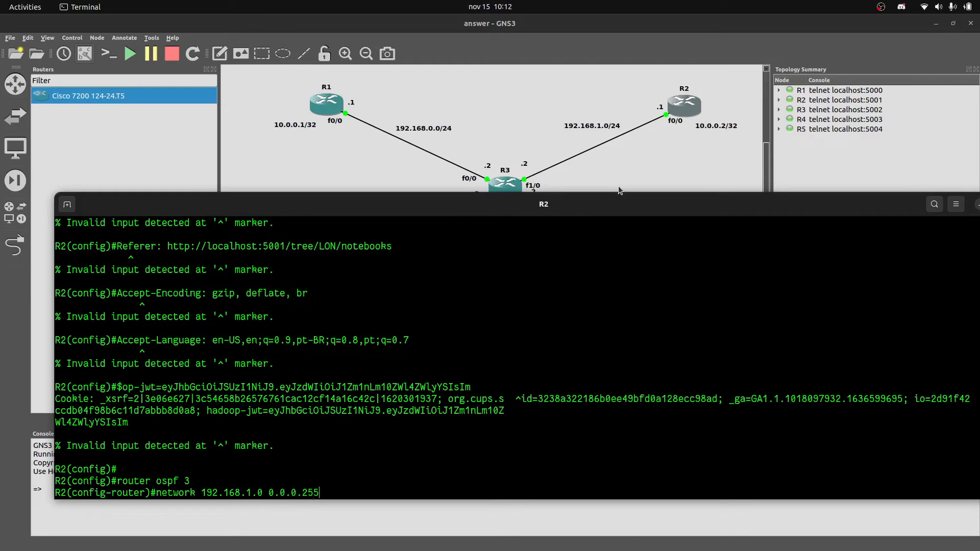
text(0)
key(Return)
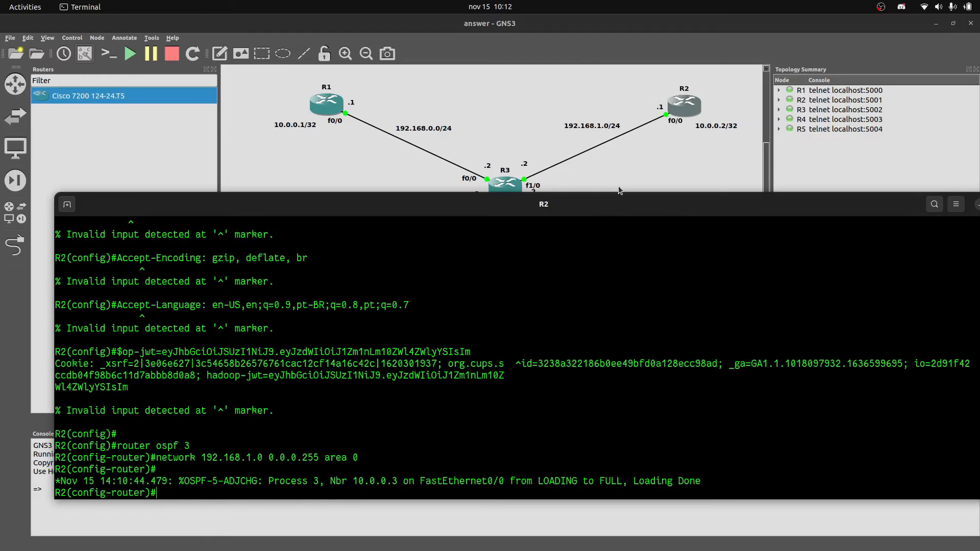
Advertise R2's loopback 10.0.0.2 with wildcard 0.0.0.0 in OSPF area 0 and exit configuration mode.
text(network 10.0.0.2 0.0.0.0 area 0)
key(Return)
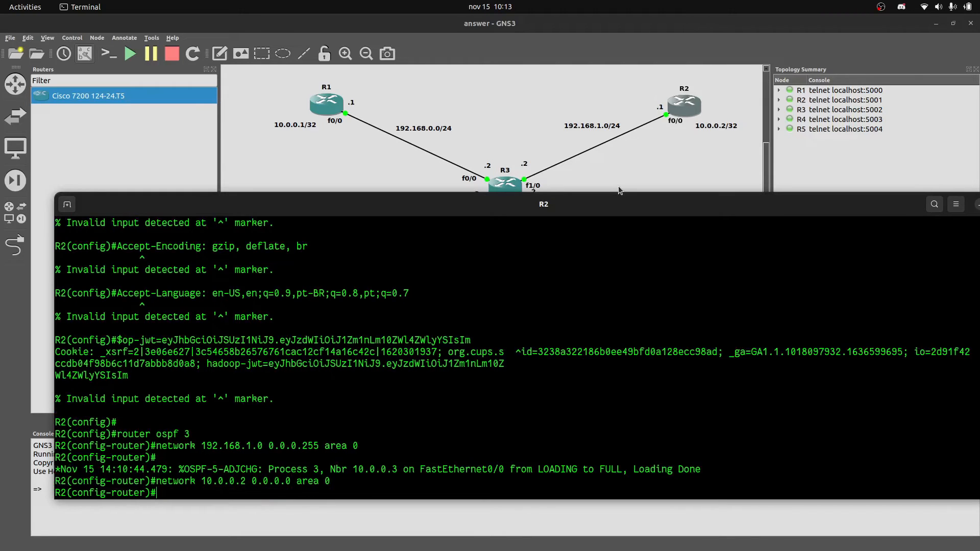
text(end)
key(Return)
Display R2's IP routing table to check the routes learned through OSPF.
text(show)
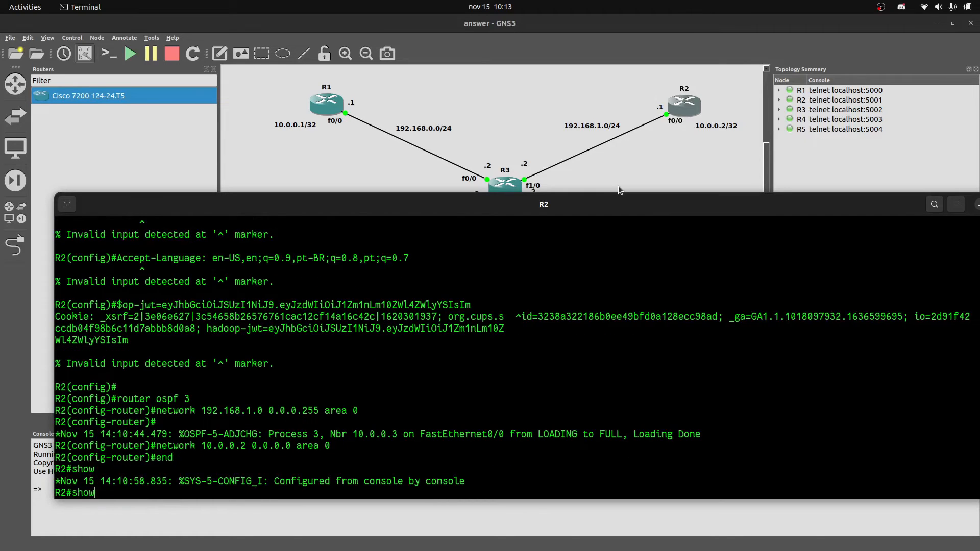
text( ip route)
key(Return)
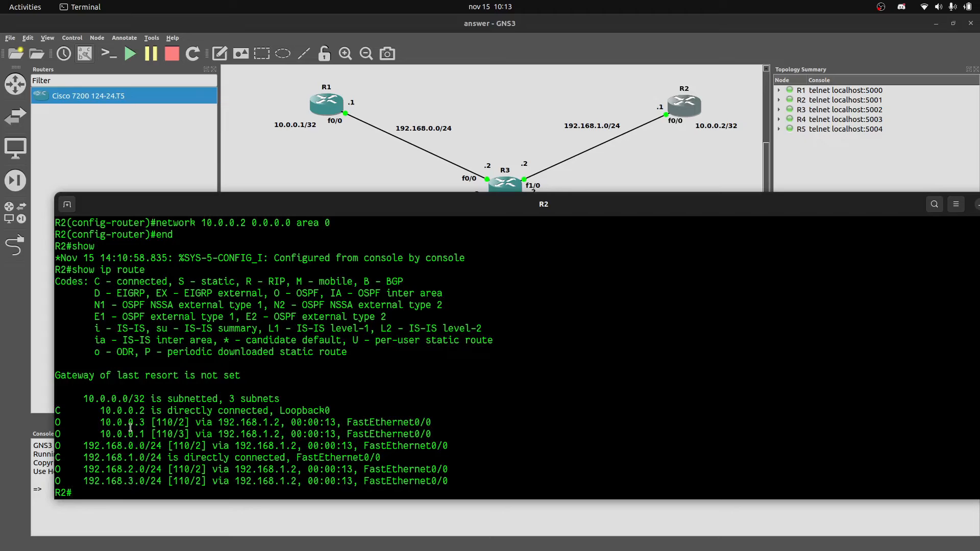
Ping R5's interface address 192.168.3.1 from R2, check the outcome and return to the topology.
scroll(374, 153, down, 3)
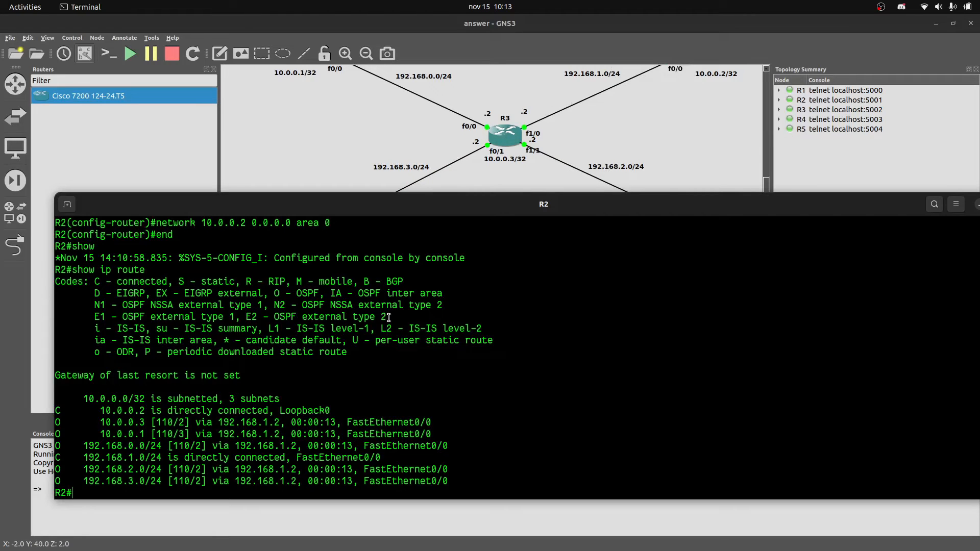
text(ping 192.168.3.)
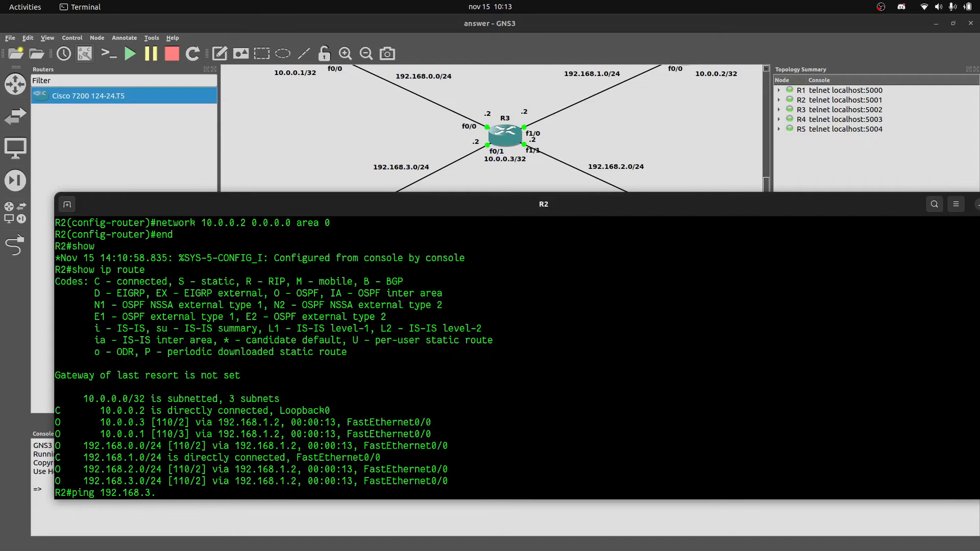
text(1)
key(Return)
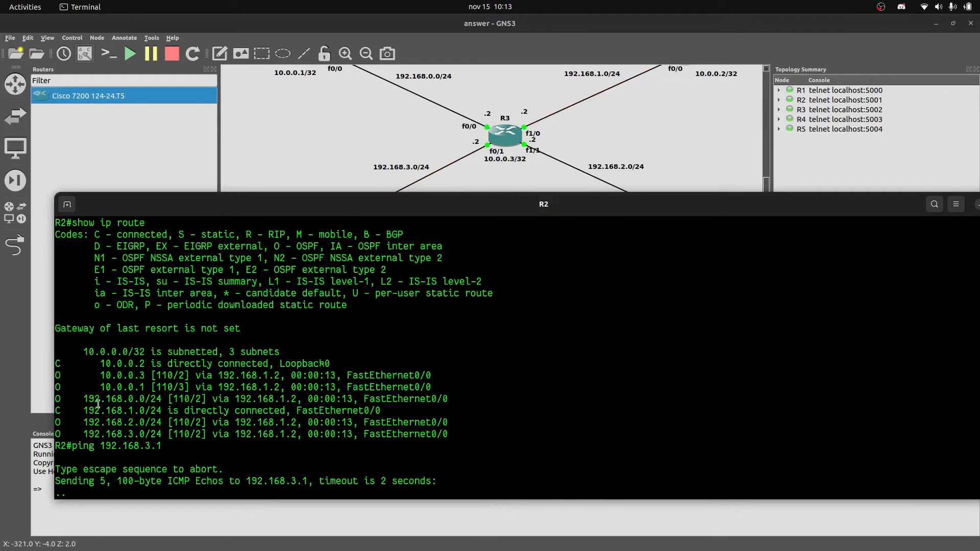
click(591, 139)
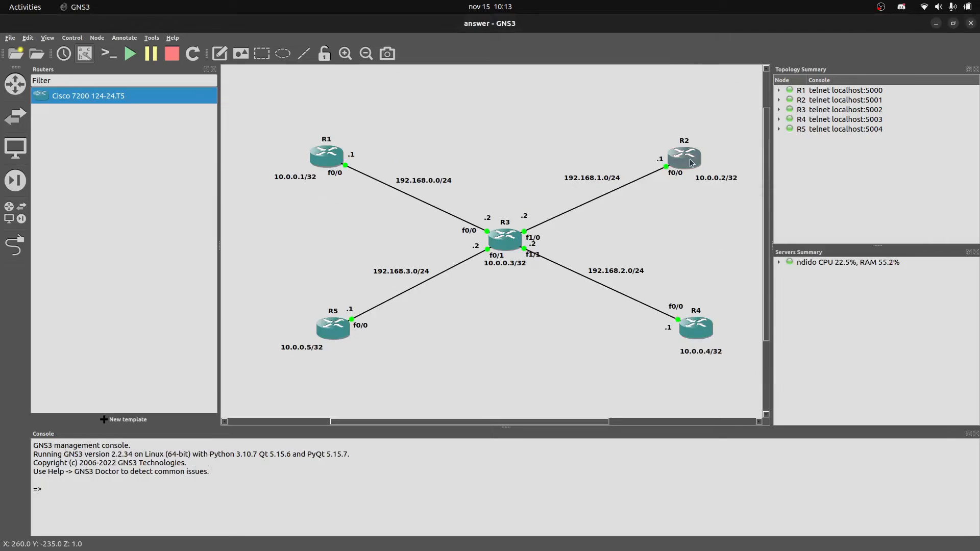
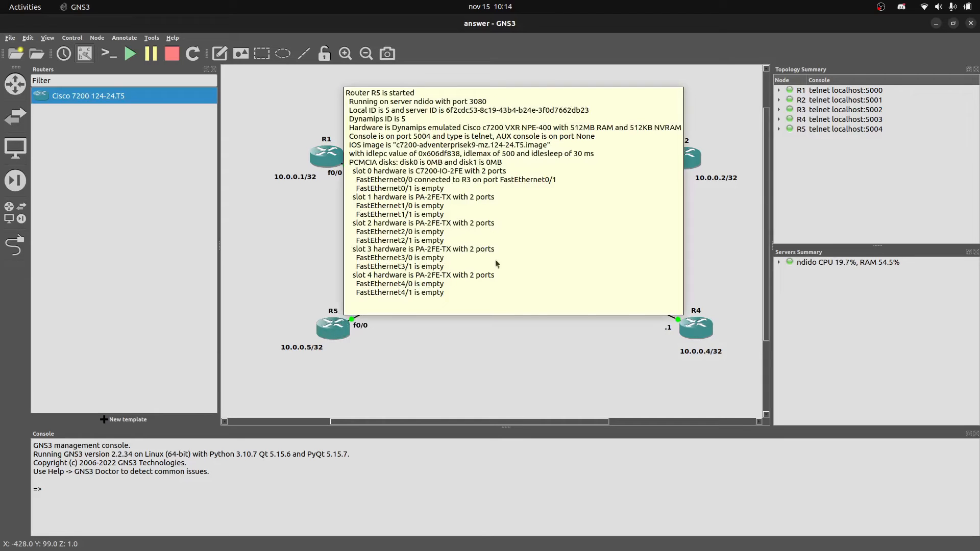
key(alt+Tab)
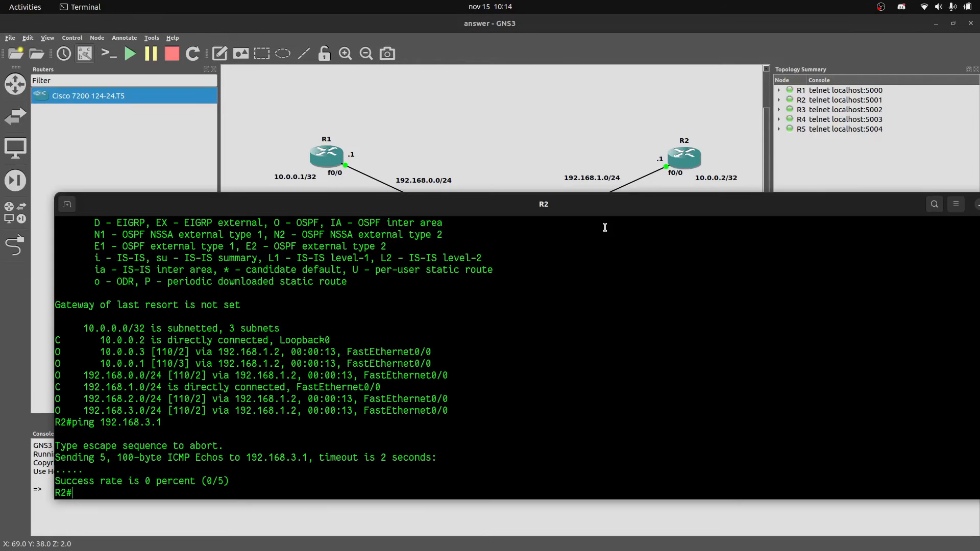
click(599, 132)
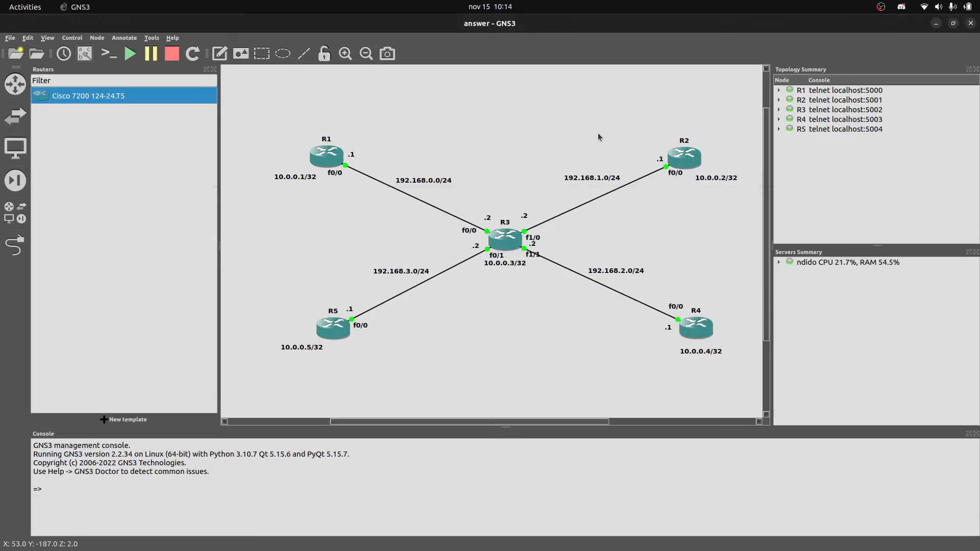
Open R4's console and start OSPF process 4.
double_click(700, 330)
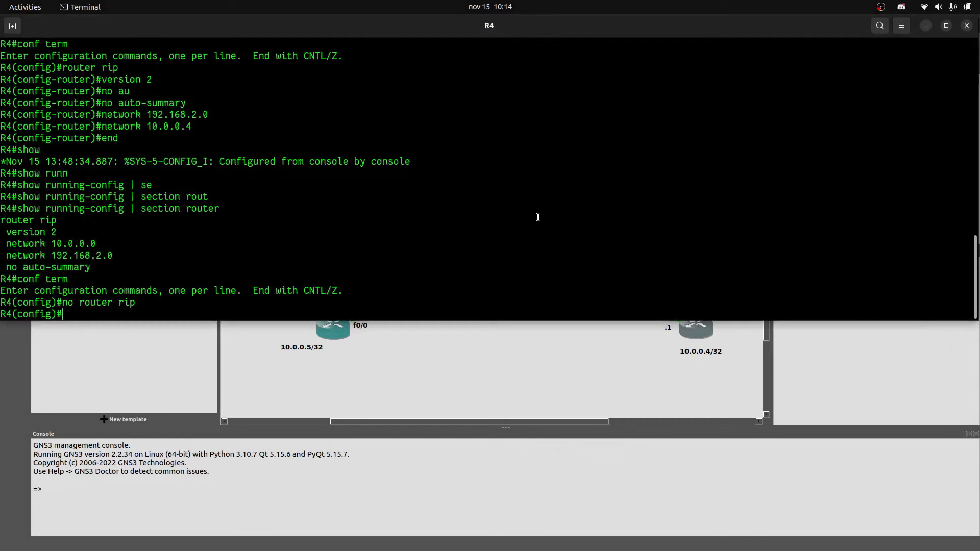
text(router ospf 4)
key(Return)
Advertise R4's link network toward R3, 192.168.2.0 with wildcard 0.0.0.255, in OSPF area 0 and leave configuration mode.
text(network)
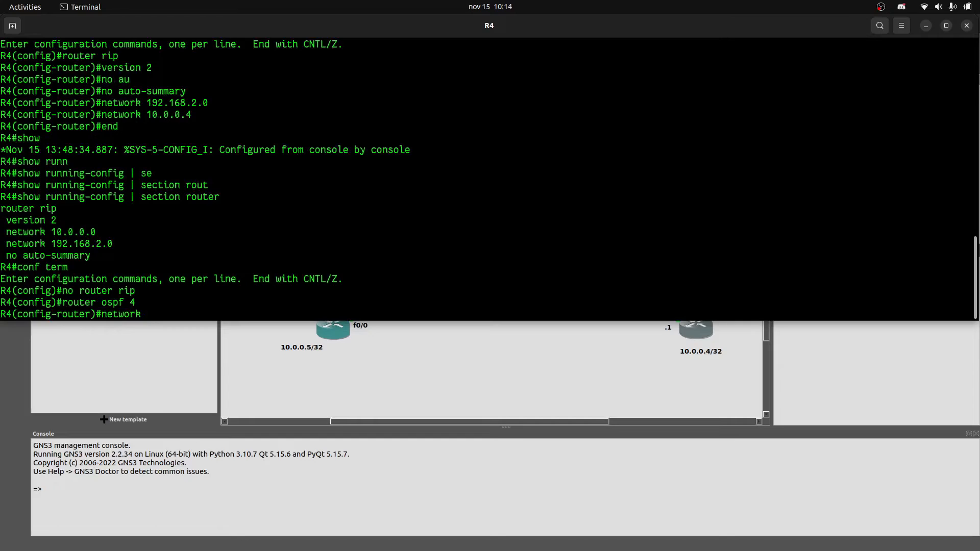
drag(546, 25, 567, 303)
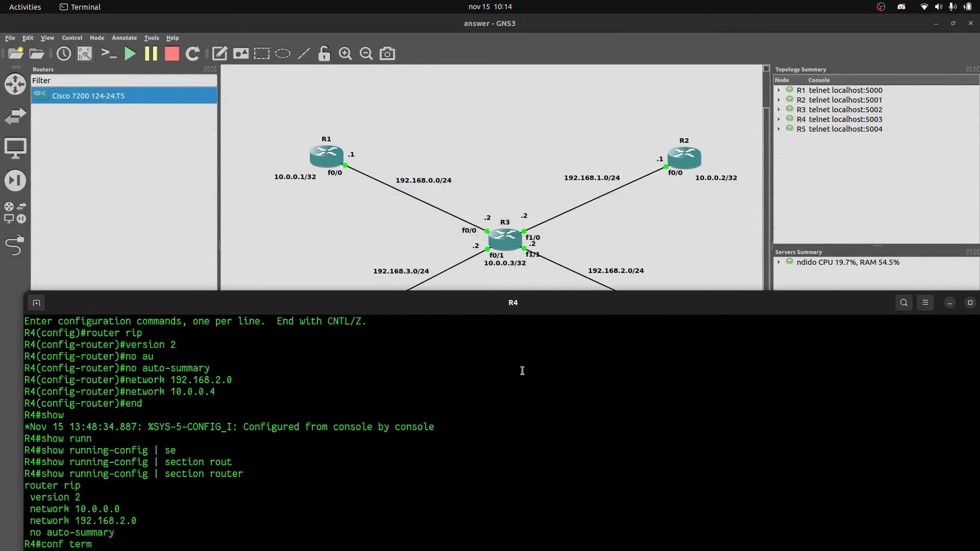
scroll(539, 214, down, 3)
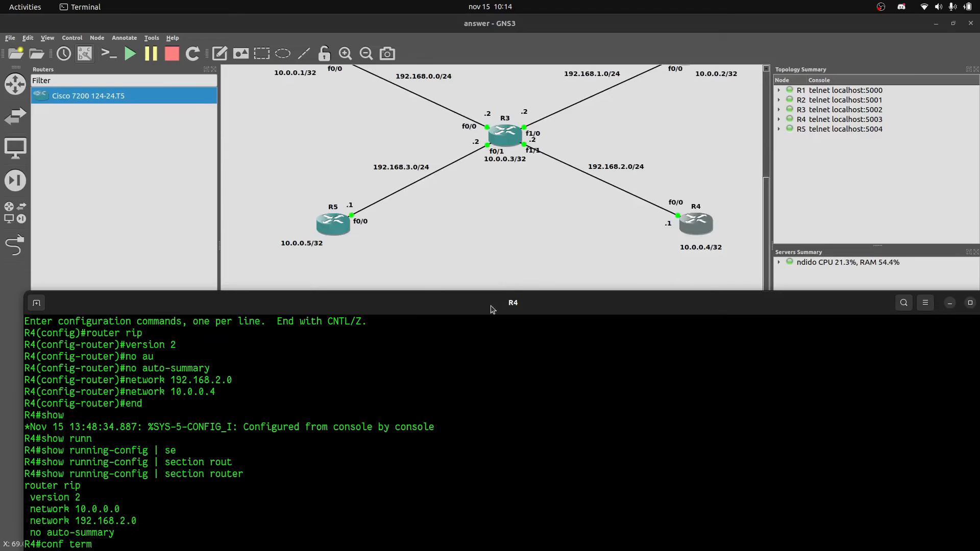
drag(487, 295, 488, 217)
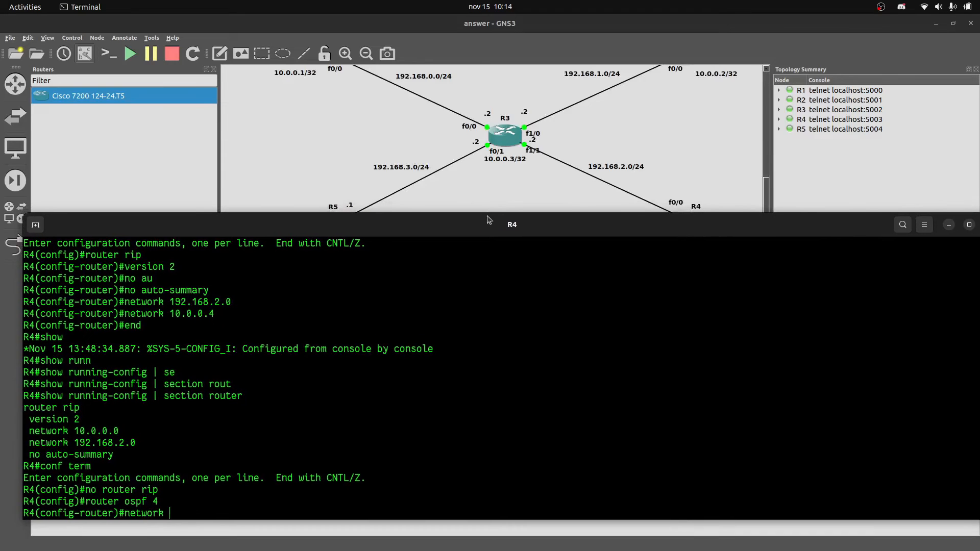
text(192.168.2.0 0.0.0.255 area 0)
key(Return)
key(Up)
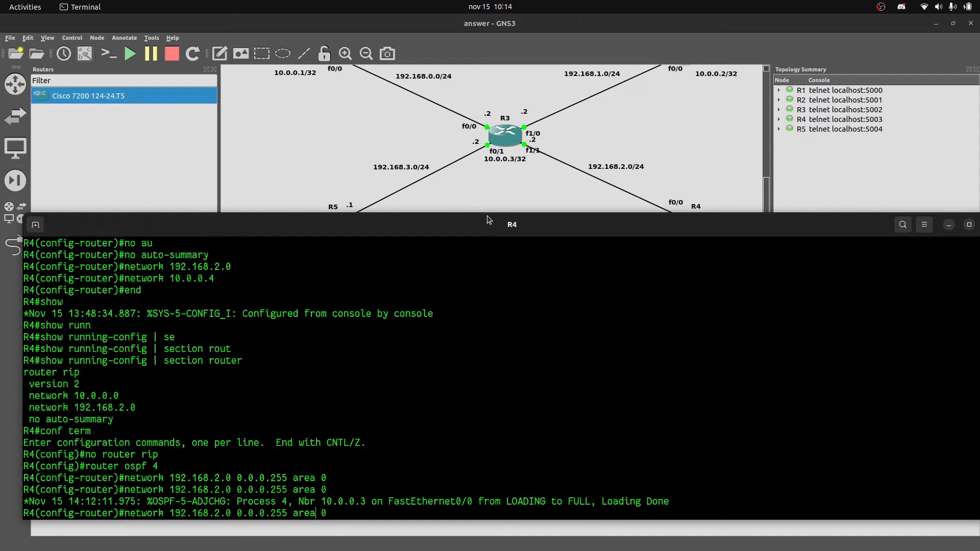
key(ctrl+z)
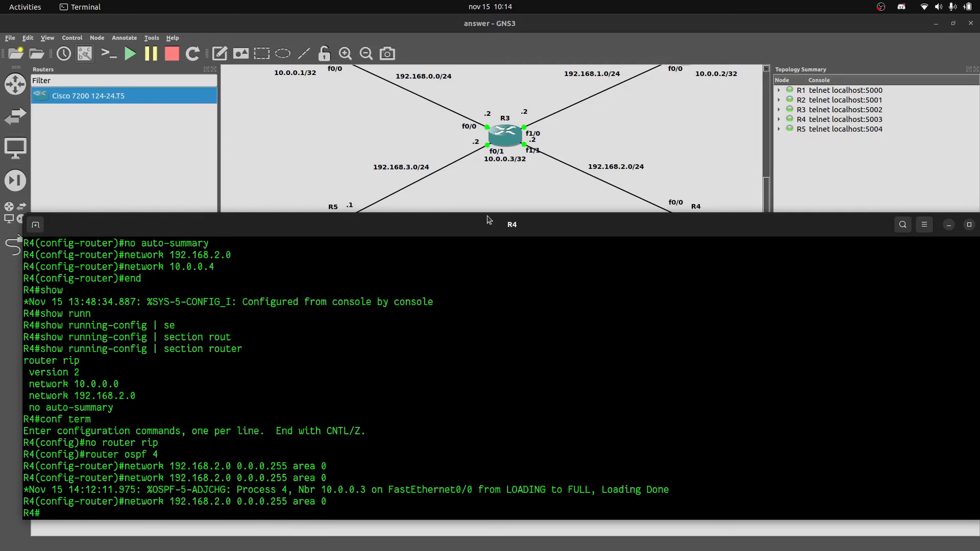
Return to global configuration mode on R4 and reopen OSPF process 4.
key(Up)
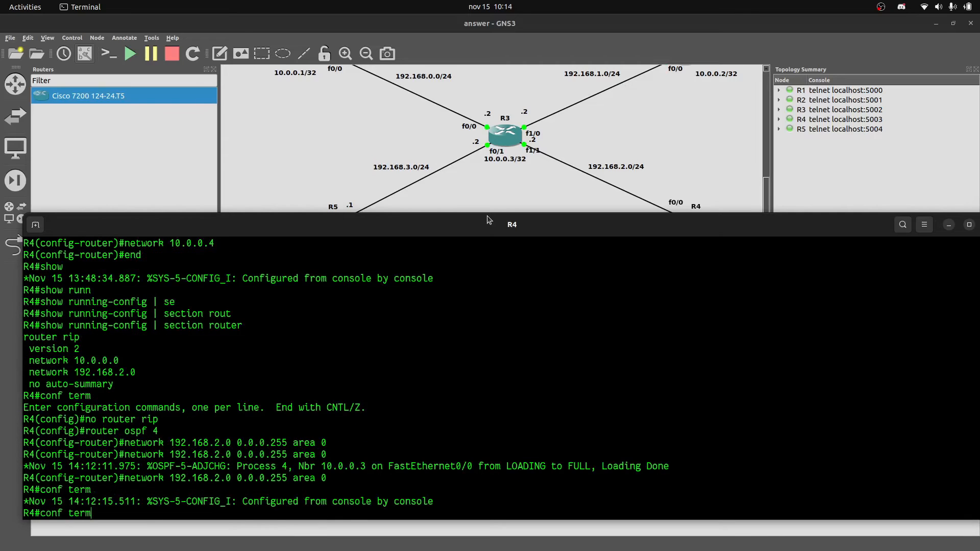
key(Return)
text(router ospf)
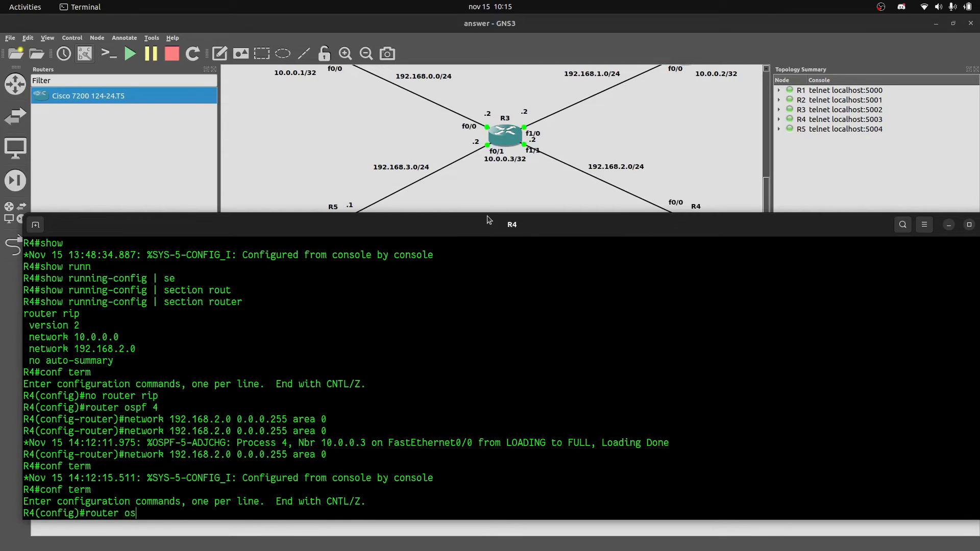
key(Tab)
key(Up)
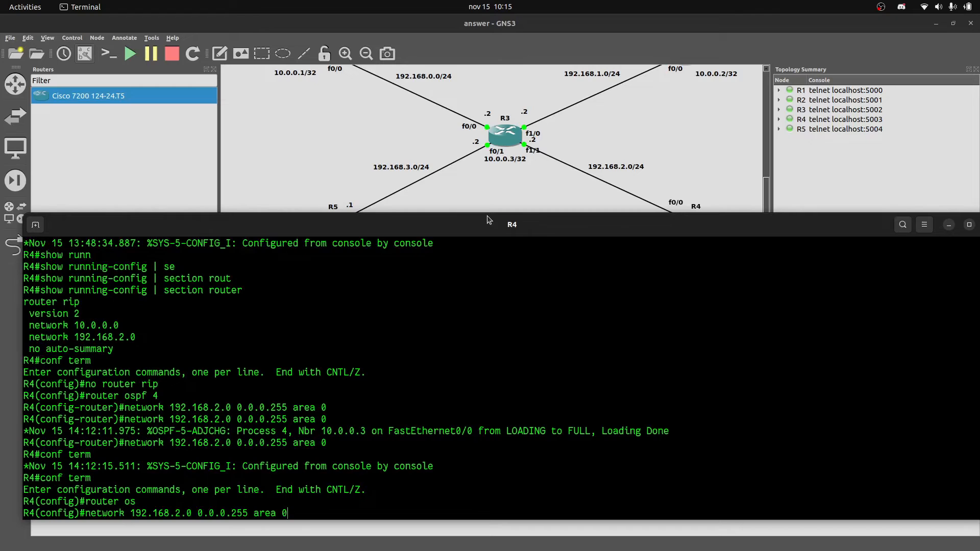
key(Down)
text(4)
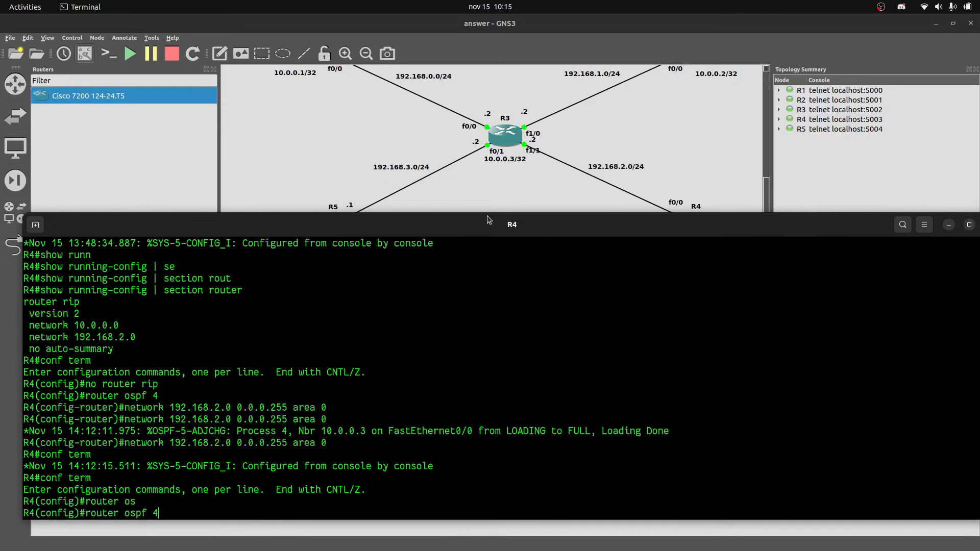
key(Return)
Advertise R4's loopback 10.0.0.4 with wildcard 0.0.0.0 in OSPF area 0 and leave configuration mode.
text(network )
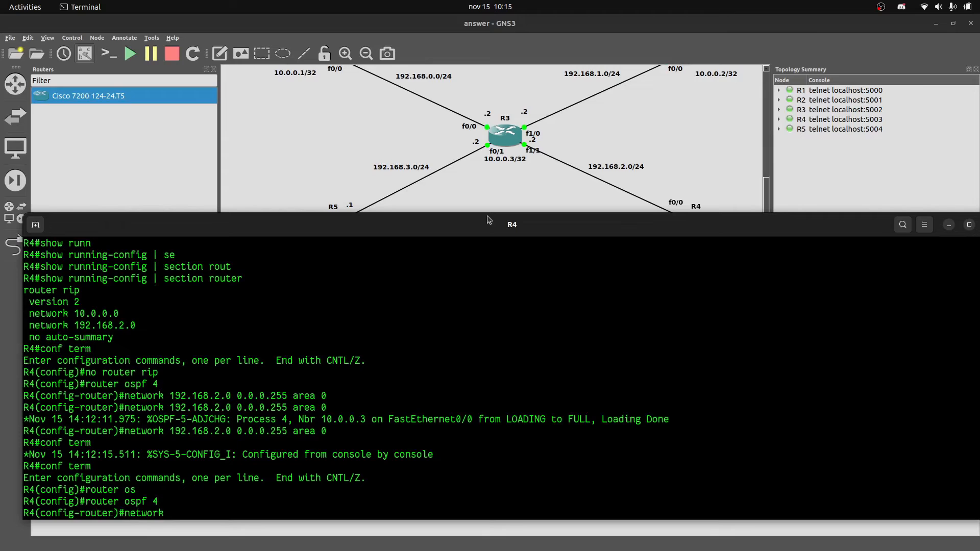
text(10.0.0.4)
drag(651, 227, 665, 196)
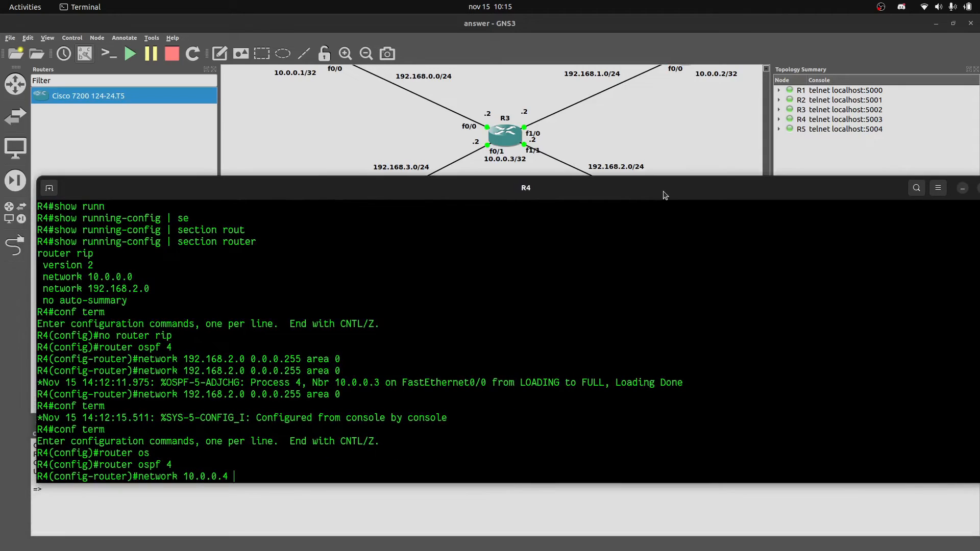
text(4 0.0.0.0 area 0)
key(Return)
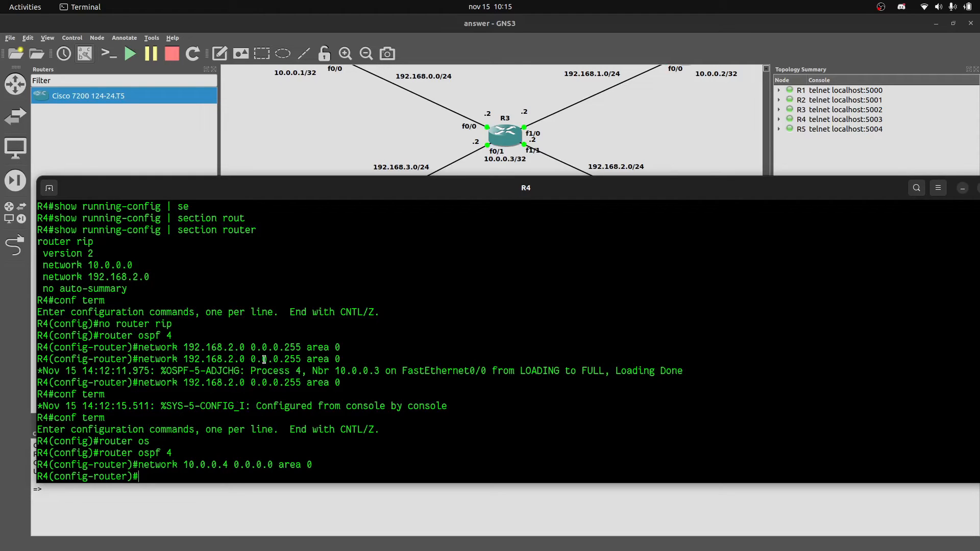
text(end)
key(Return)
Display the router section of R4's running configuration and check its OSPF network statements.
text(show run)
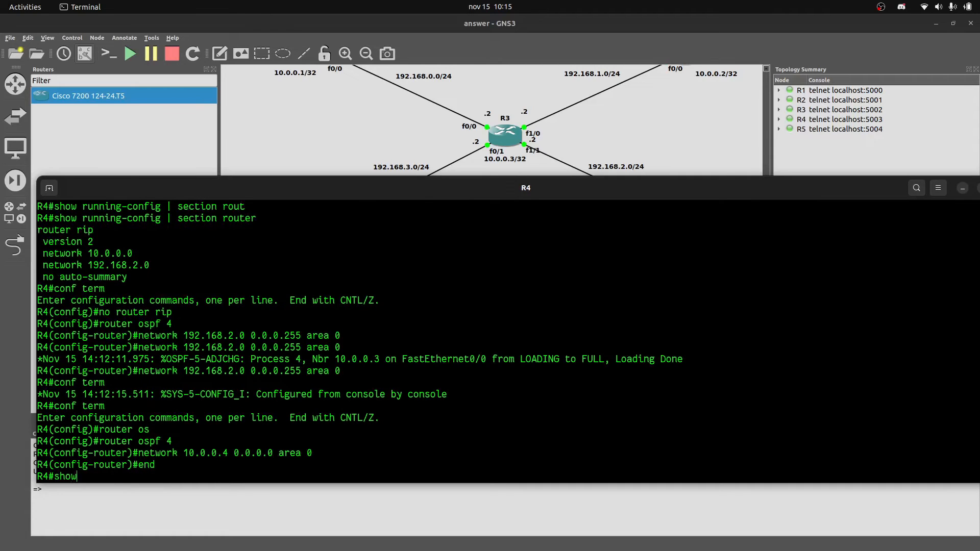
key(Tab)
text(| sec)
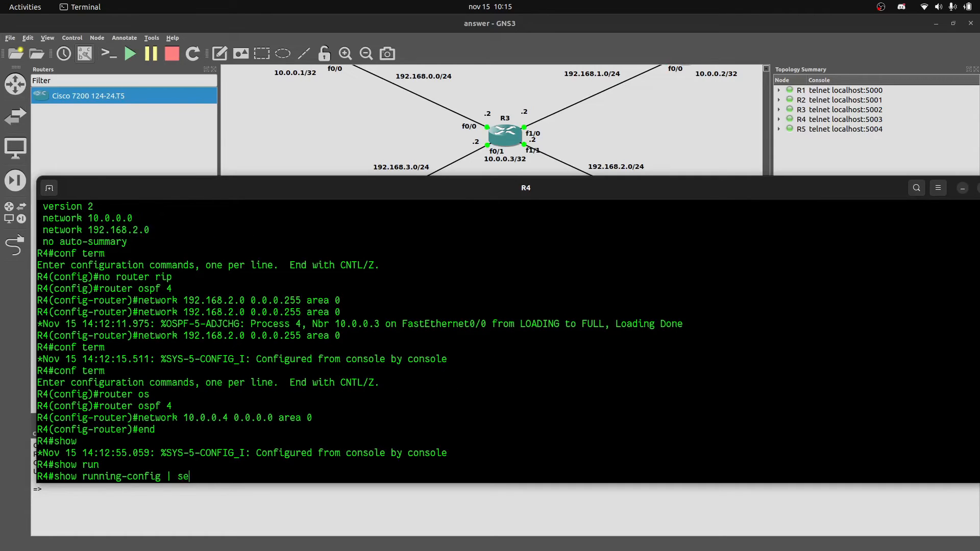
key(Tab)
text(router)
key(Return)
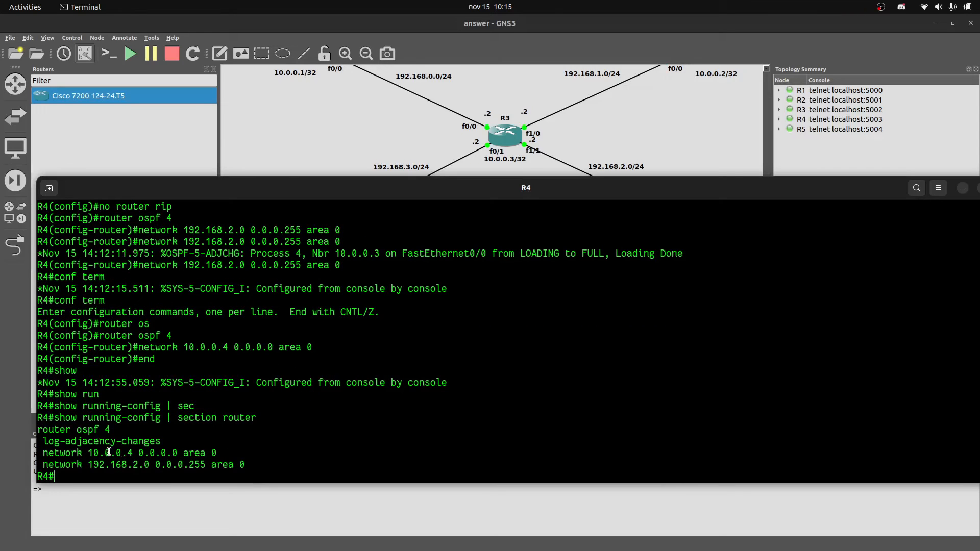
drag(244, 465, 44, 453)
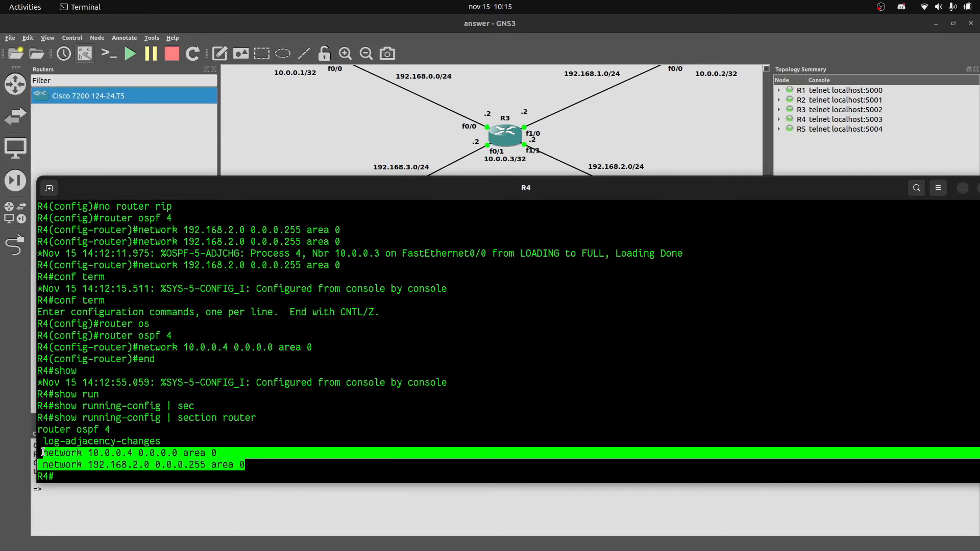
Display R4's IP routing table and compare its OSPF routes with the topology.
text(show ip route)
key(Return)
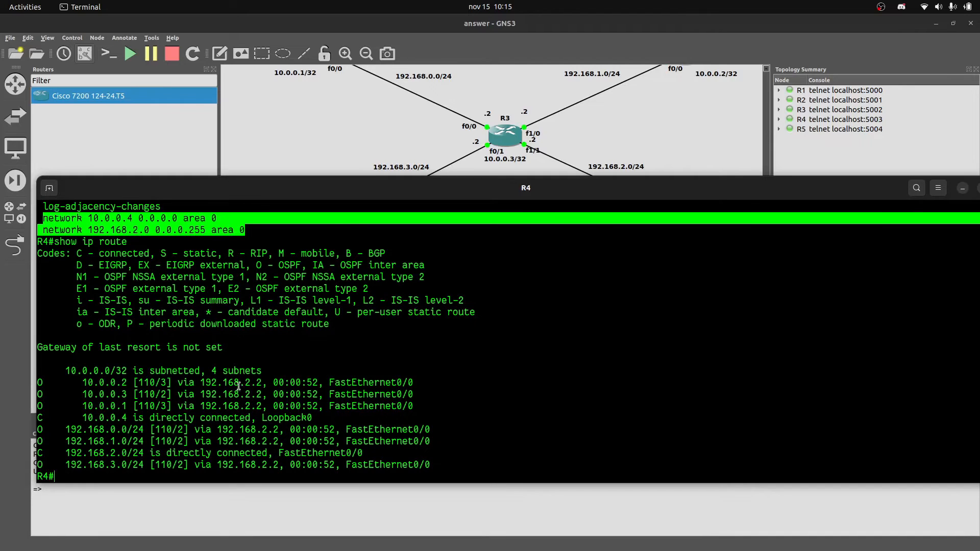
scroll(659, 78, up, 3)
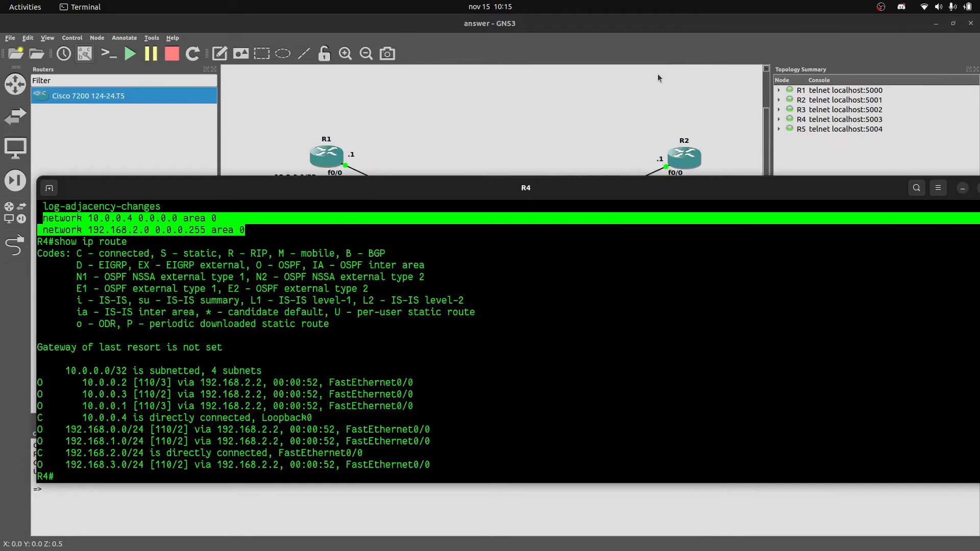
scroll(399, 158, down, 3)
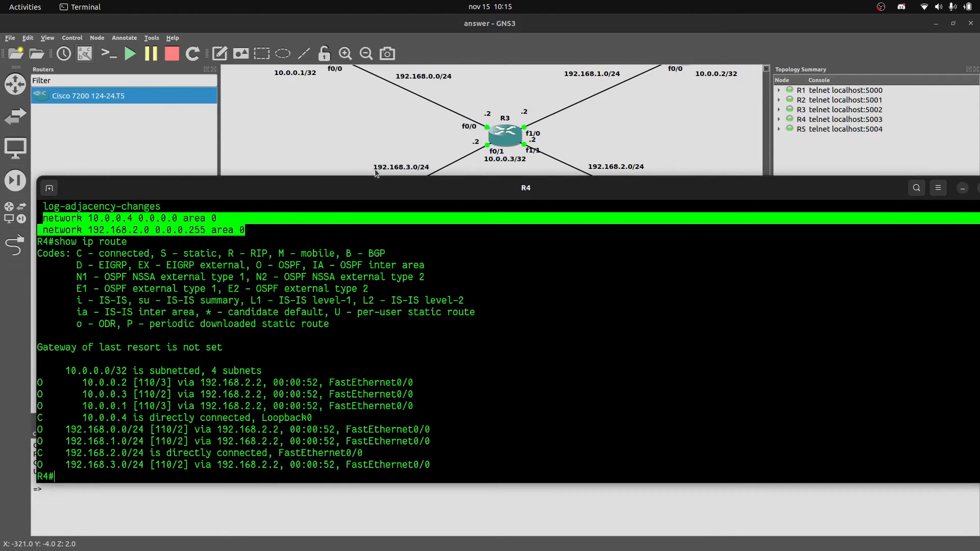
Ping R1's loopback 10.0.0.1 from R4, then close R4's console.
drag(538, 183, 537, 242)
text(ping 10.0)
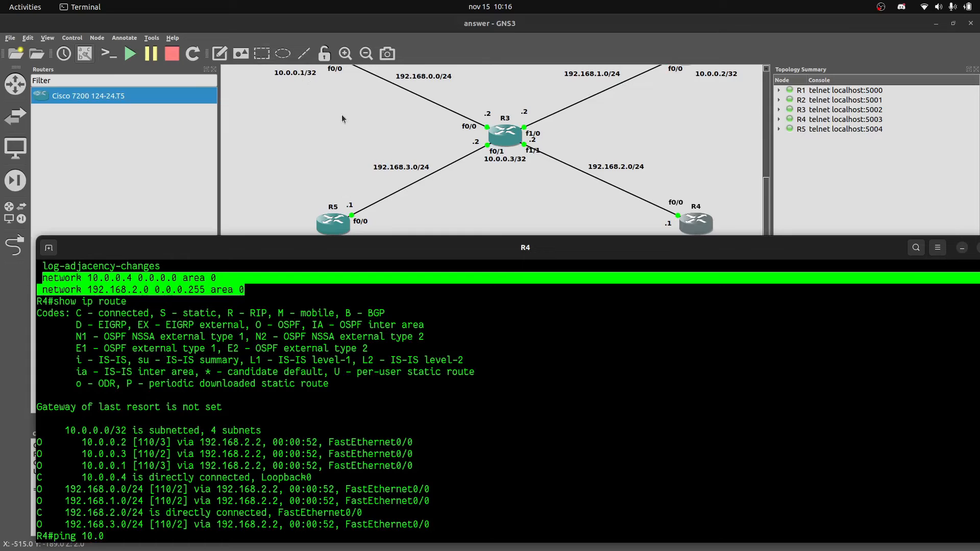
text(.0.1)
key(Return)
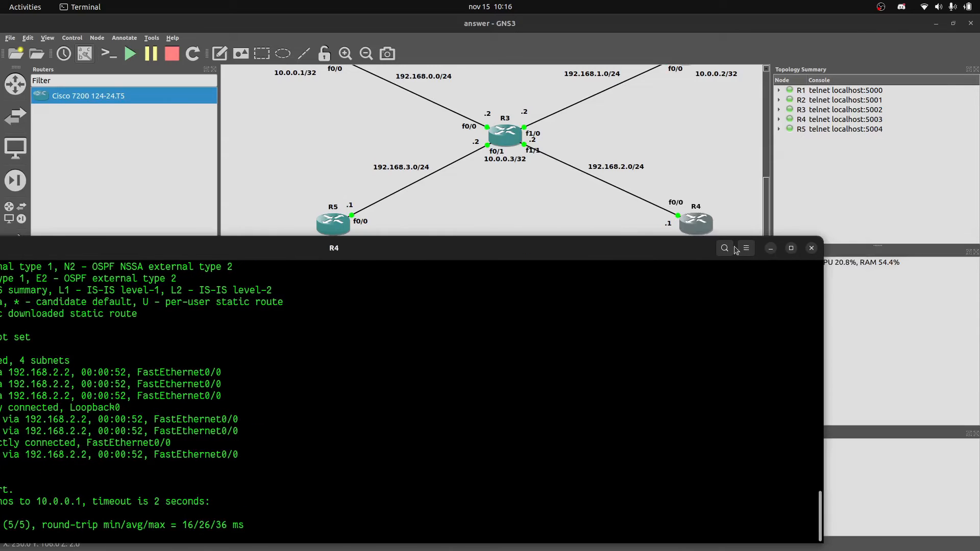
click(811, 249)
Open R5's console, enter configuration mode and start OSPF process 5.
double_click(335, 226)
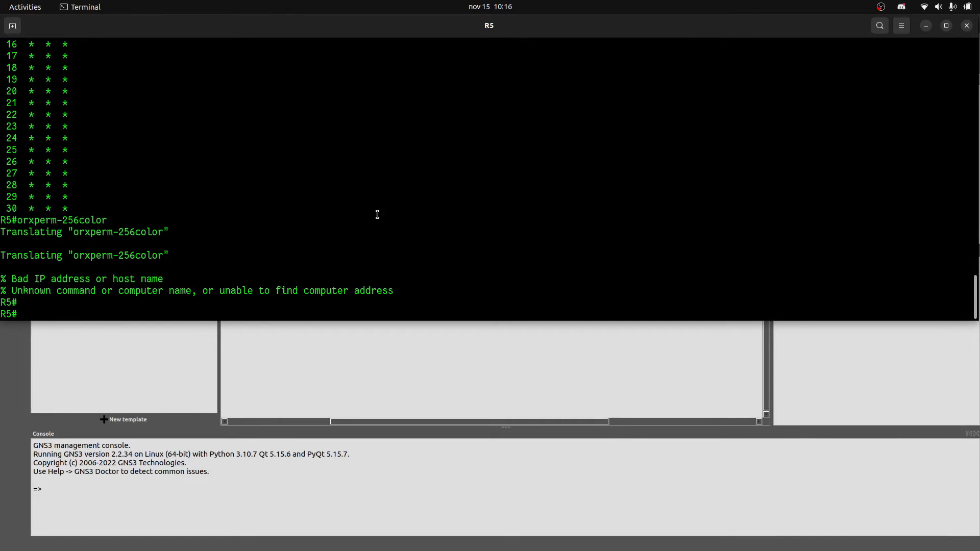
text(conf term)
key(Return)
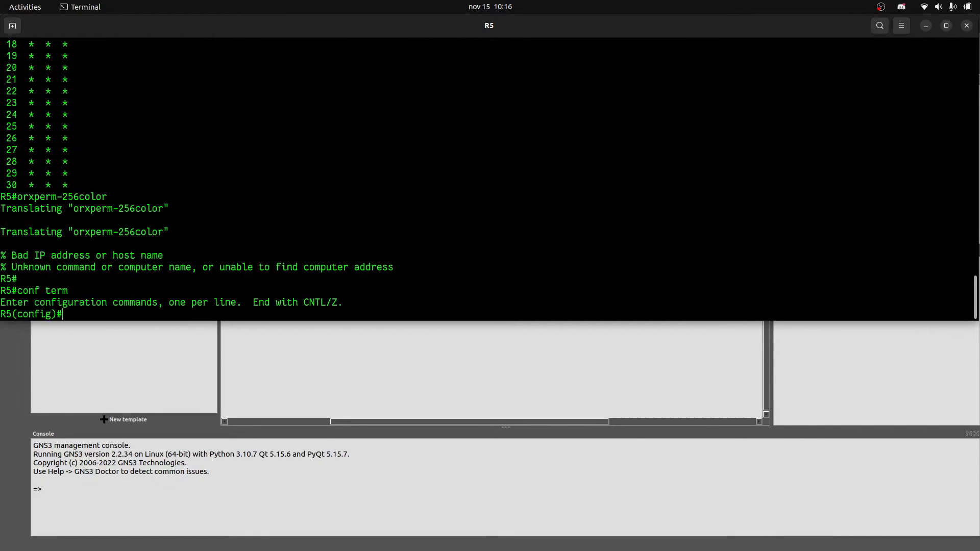
text(router ospf 5)
key(Return)
Advertise R5's link network toward R3, 192.168.3.0 with wildcard 0.0.0.255, in OSPF area 0.
text(n)
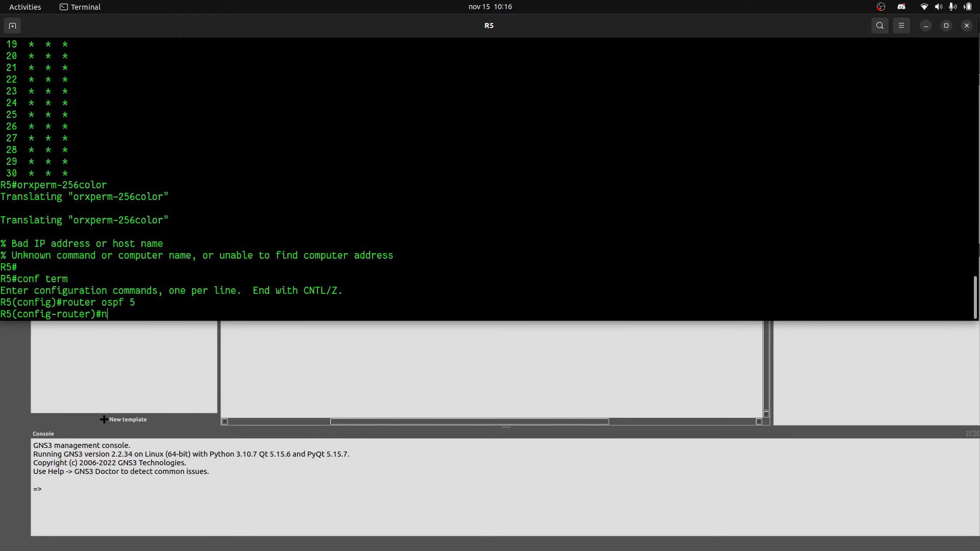
text(etwork 192.168.)
drag(587, 34, 608, 214)
text(.3.0)
key(BackSpace)
text(0/0/)
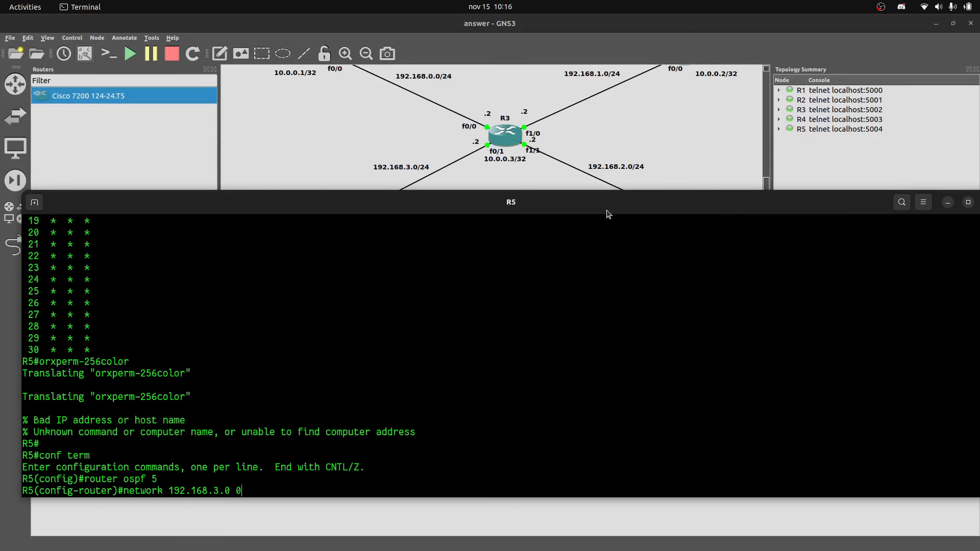
key(BackSpace)
key(BackSpace)
key(BackSpace)
text(.0.0.255 area 0)
key(Return)
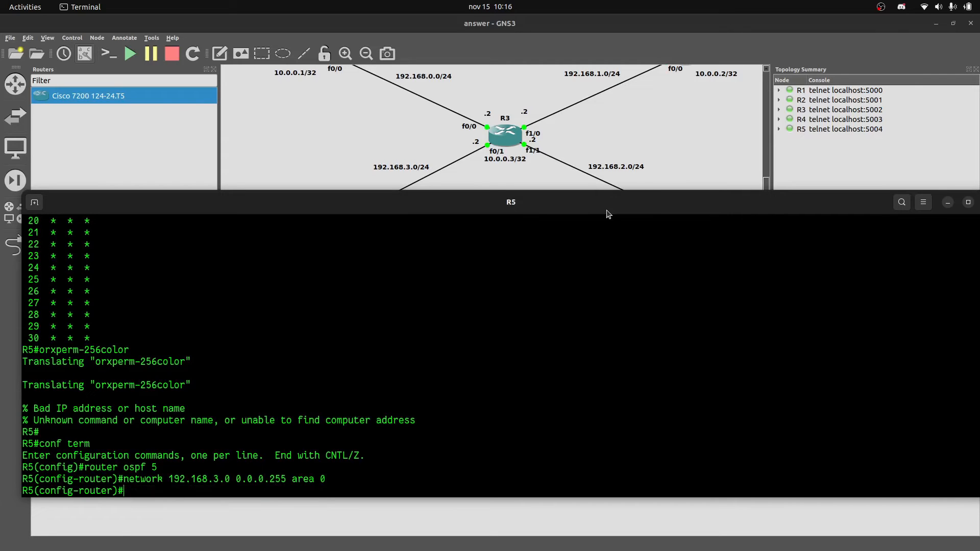
Advertise R5's loopback 10.0.0.5 with wildcard 0.0.0.0 in OSPF area 0 and leave configuration mode.
text(network)
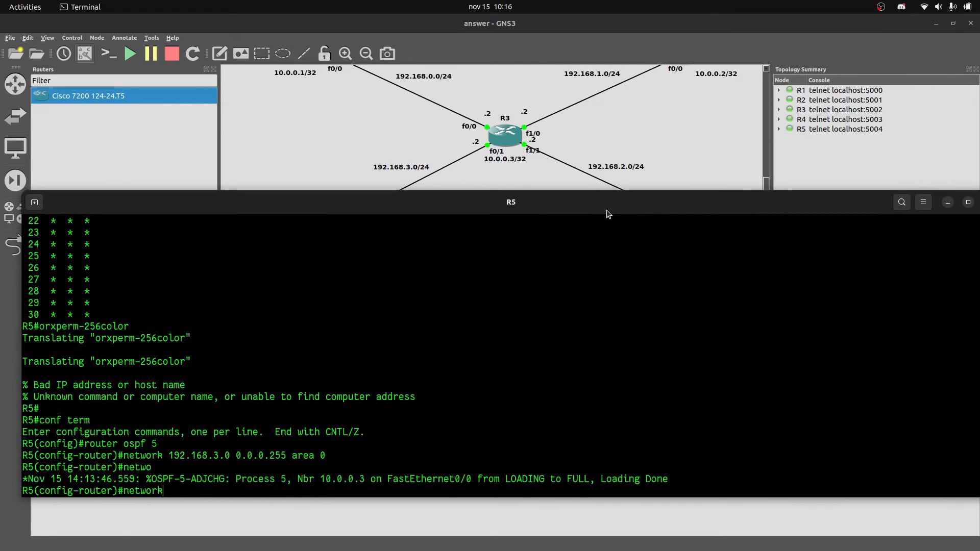
text( 10.0.0.)
drag(488, 220, 485, 240)
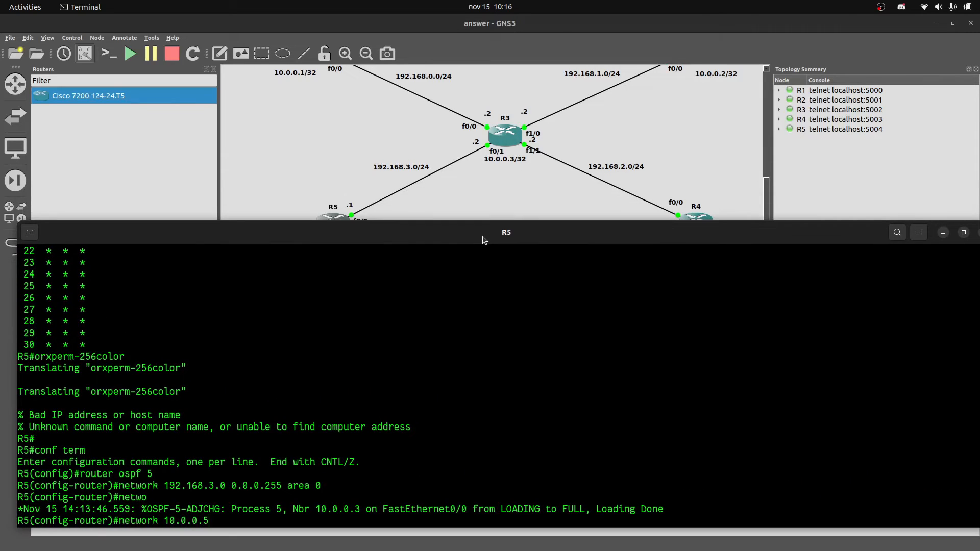
text(.5 0.0.0.0 area 0)
key(Return)
text(end)
key(Return)
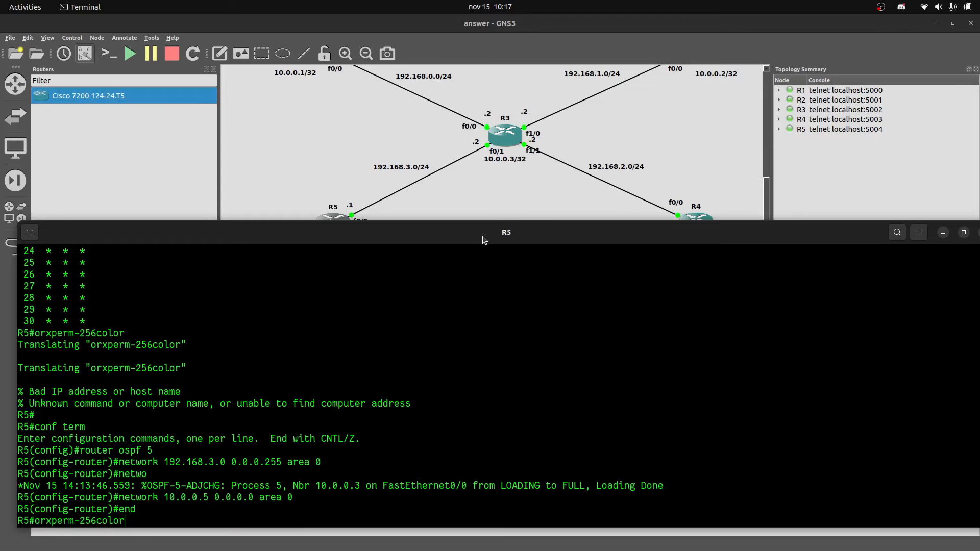
Display the router section of R5's running configuration to check its OSPF network statements.
text(show run)
key(Tab)
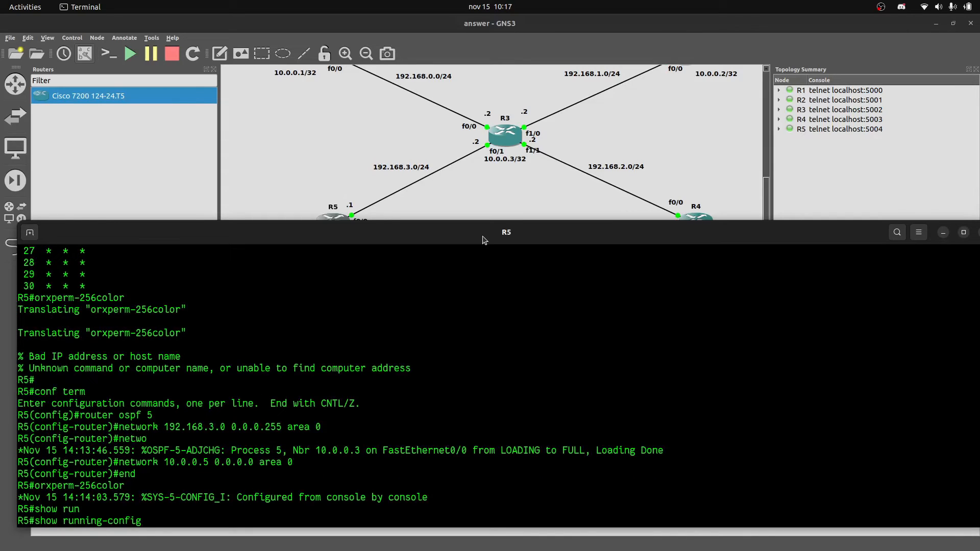
text(| sec)
key(Tab)
text(router)
key(Return)
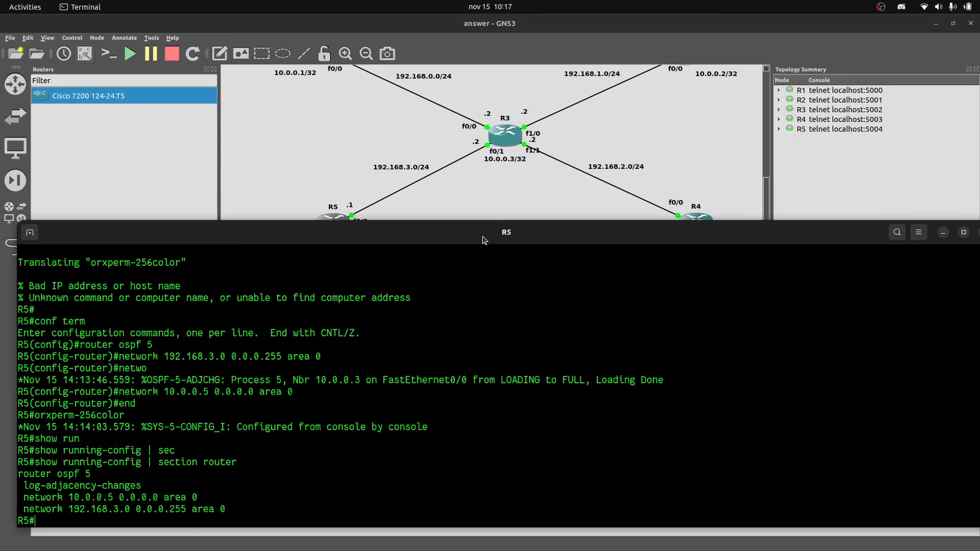
scroll(602, 139, up, 2)
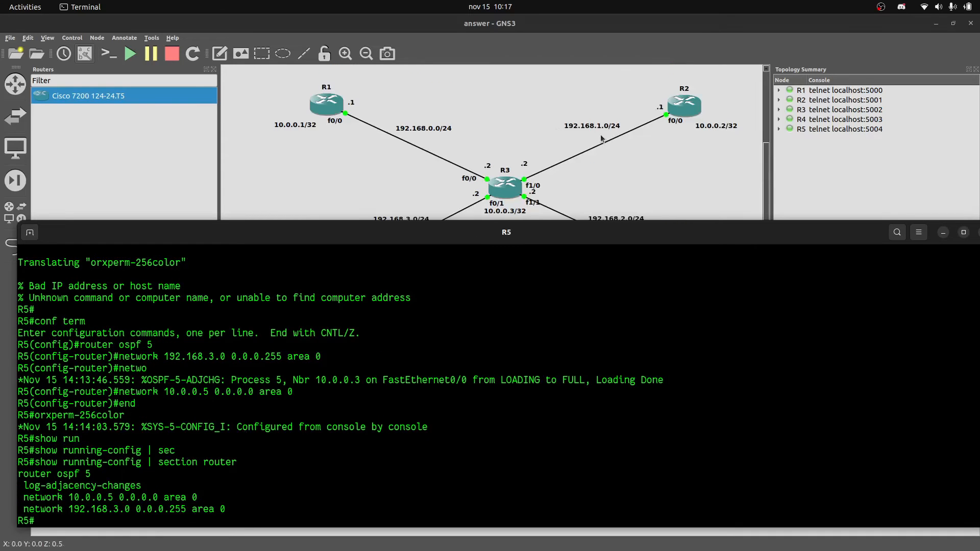
text(route)
key(Tab)
key(BackSpace)
key(BackSpace)
key(BackSpace)
key(BackSpace)
key(BackSpace)
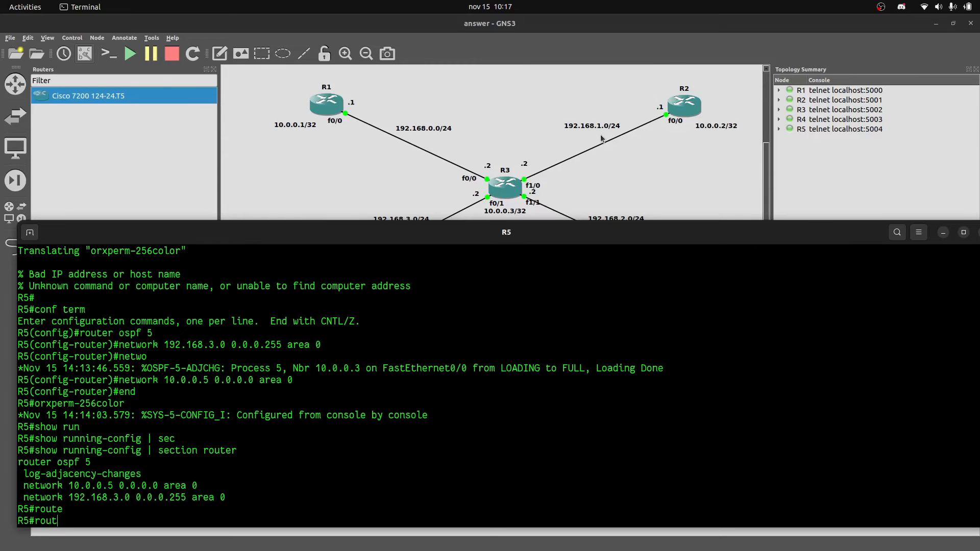
Trace the route from R5 to R2's loopback 10.0.0.2 and follow the hops on the topology.
text(tr)
key(Tab)
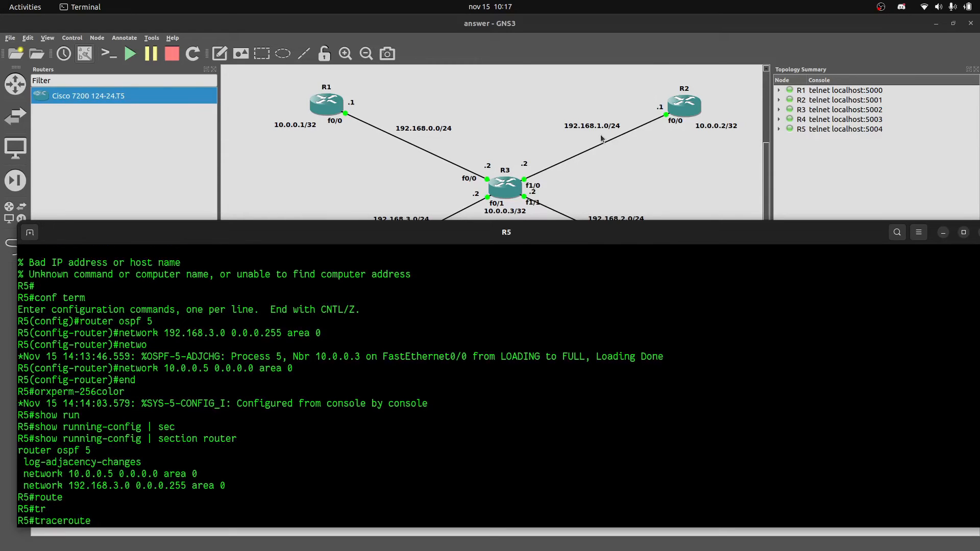
text(10.)
scroll(639, 138, down, 1)
scroll(565, 149, up, 2)
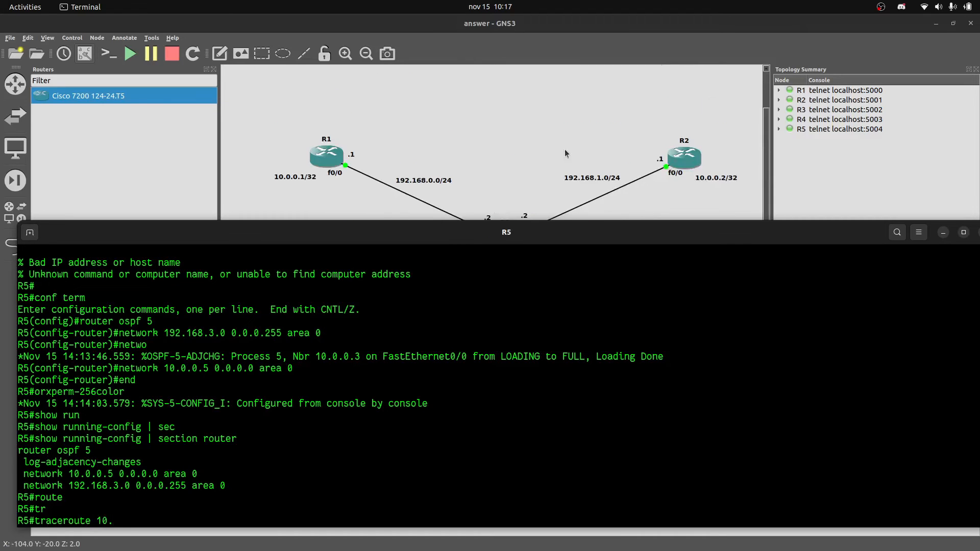
scroll(724, 156, down, 1)
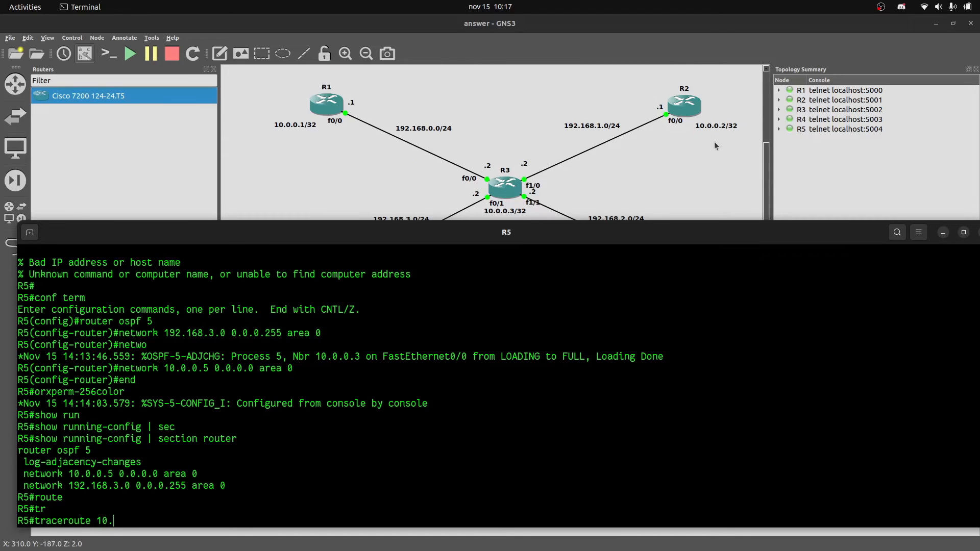
text(.0.2)
key(Return)
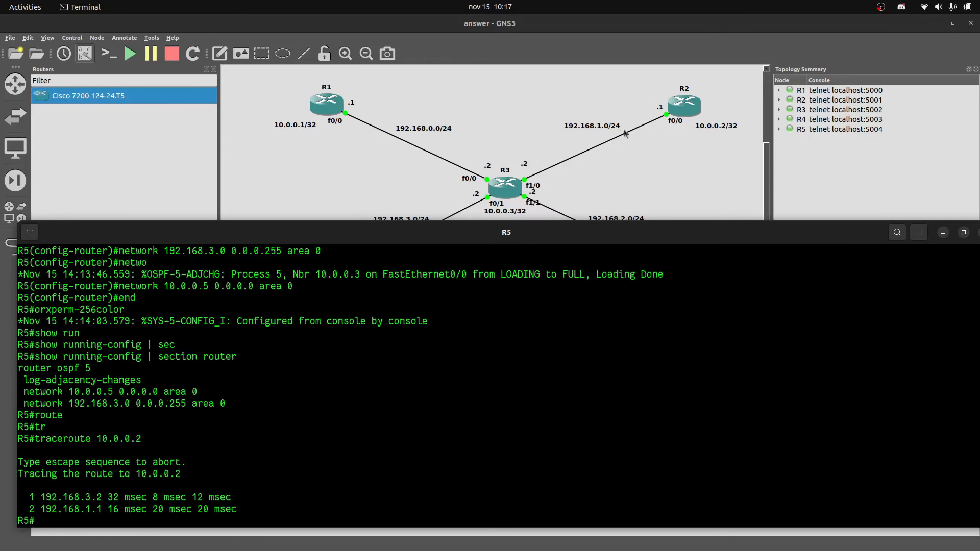
scroll(626, 134, down, 1)
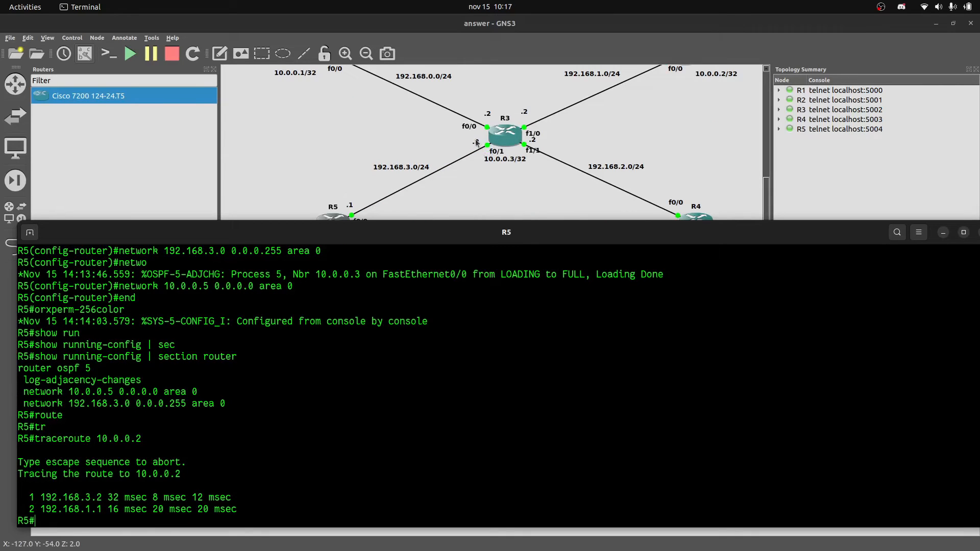
scroll(700, 120, up, 1)
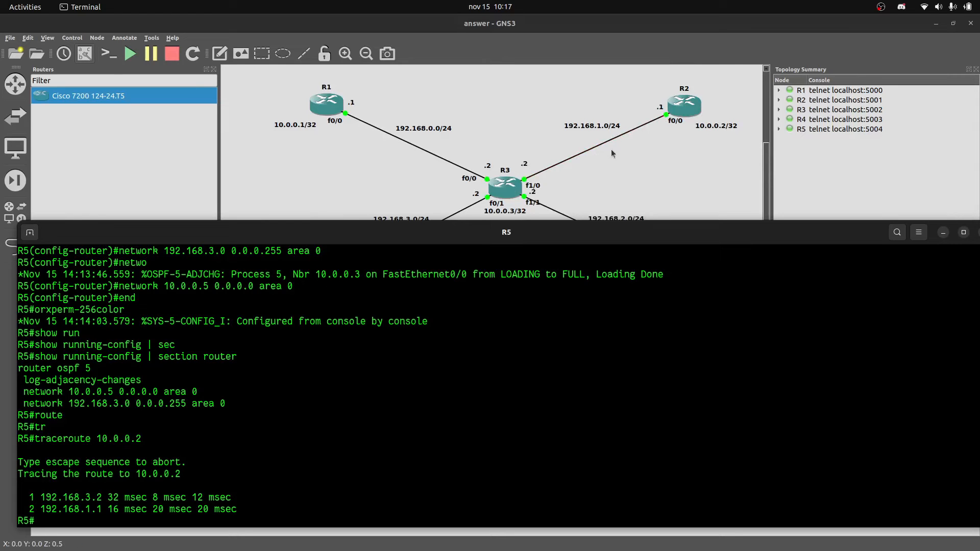
Return to R2's console, minimize R5's console, and repeat the ping from R2 to R5's interface address 192.168.3.1.
mouse_move(623, 550)
click(66, 544)
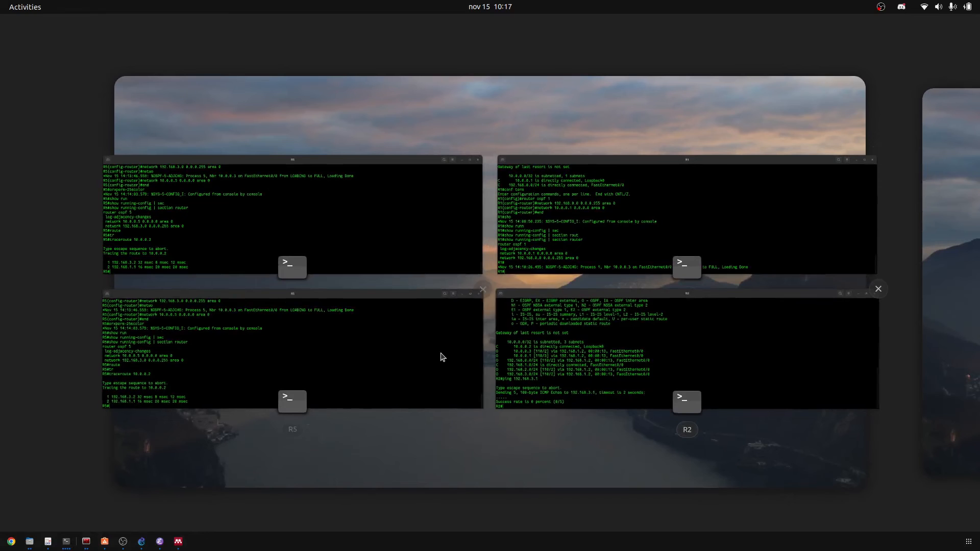
click(578, 350)
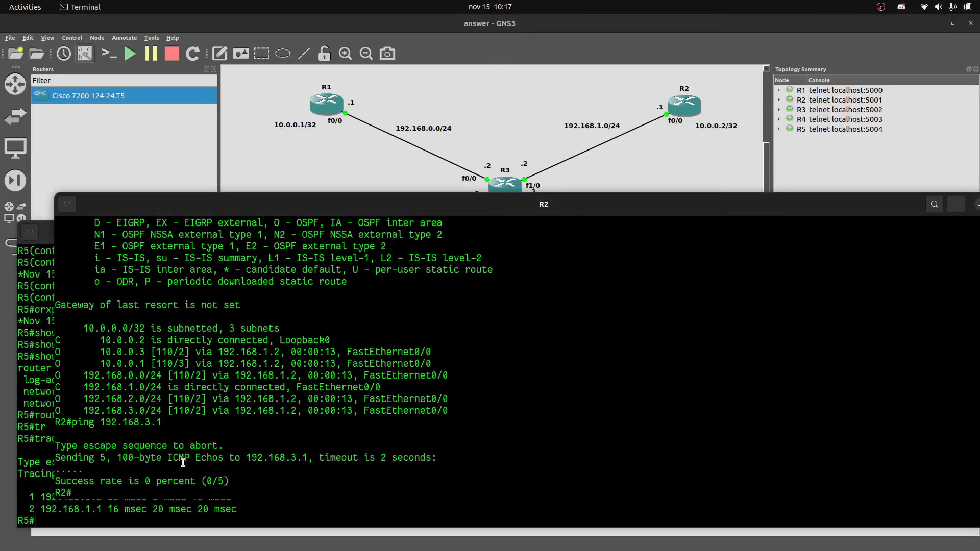
scroll(385, 189, down, 1)
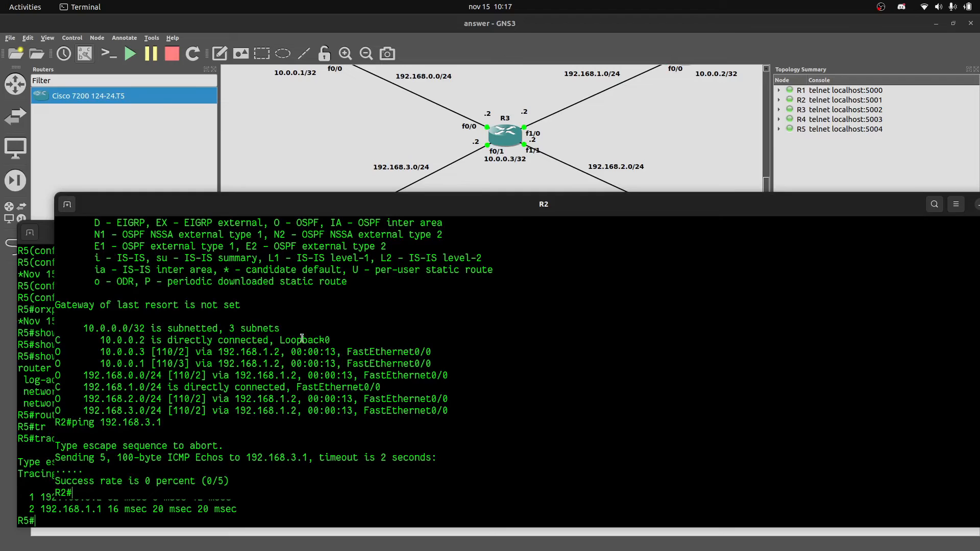
click(32, 295)
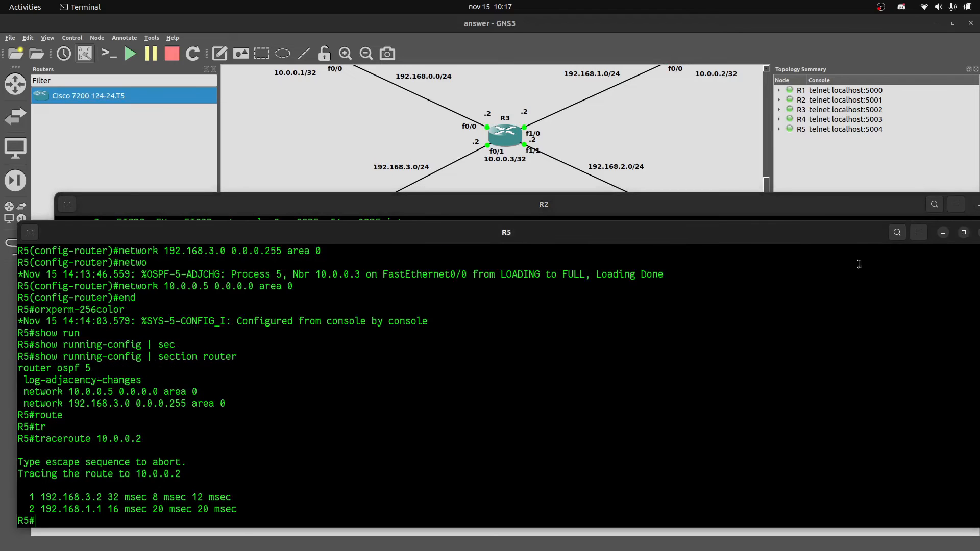
click(942, 233)
scroll(677, 73, up, 2)
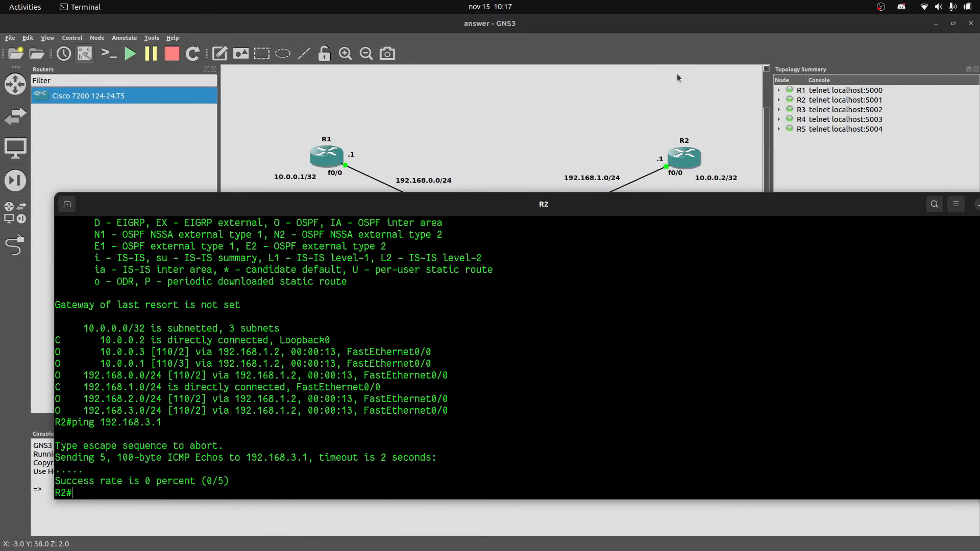
scroll(379, 186, down, 2)
triple_click(470, 235)
drag(491, 204, 494, 183)
click(474, 289)
key(Up)
key(Return)
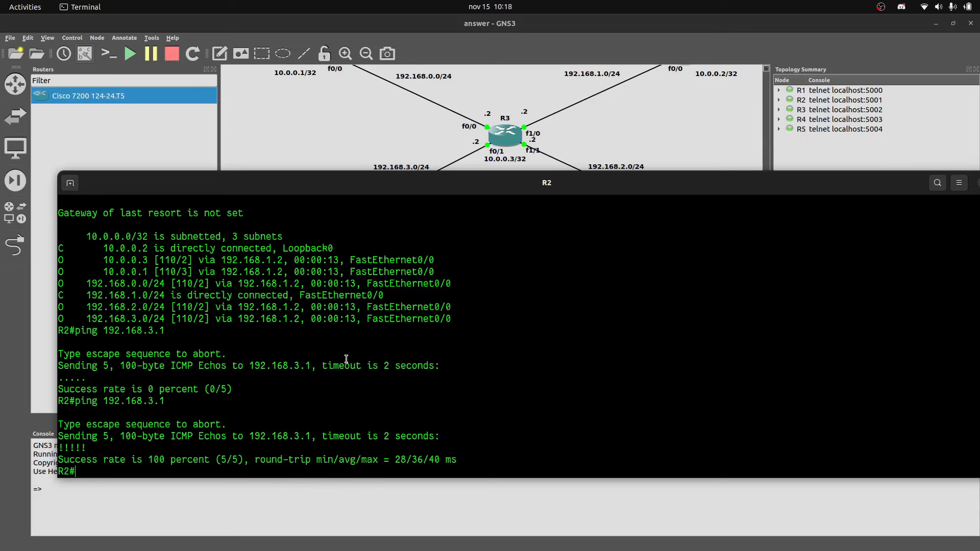
Close the open console windows of R2, R1 and R5 to clear the topology view.
scroll(433, 137, up, 2)
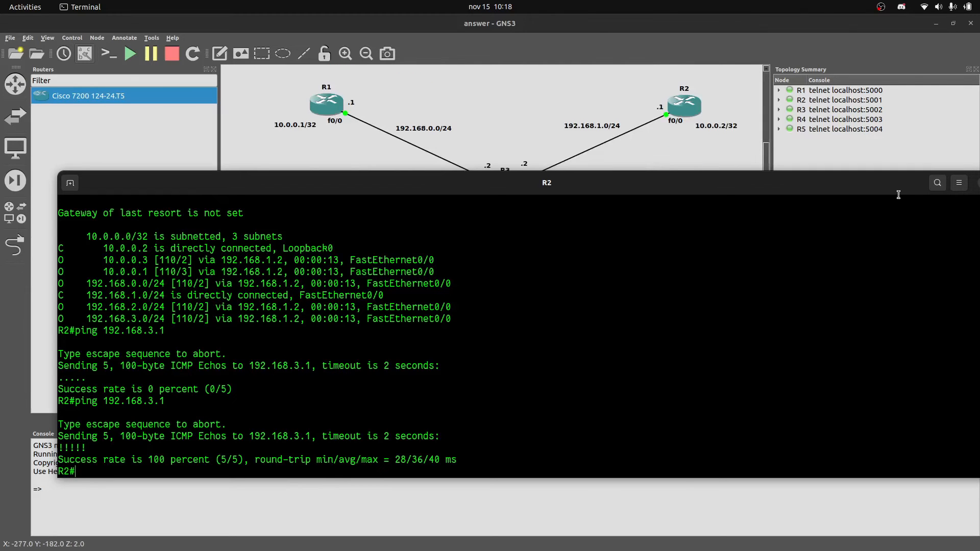
drag(892, 197, 731, 208)
drag(911, 184, 778, 198)
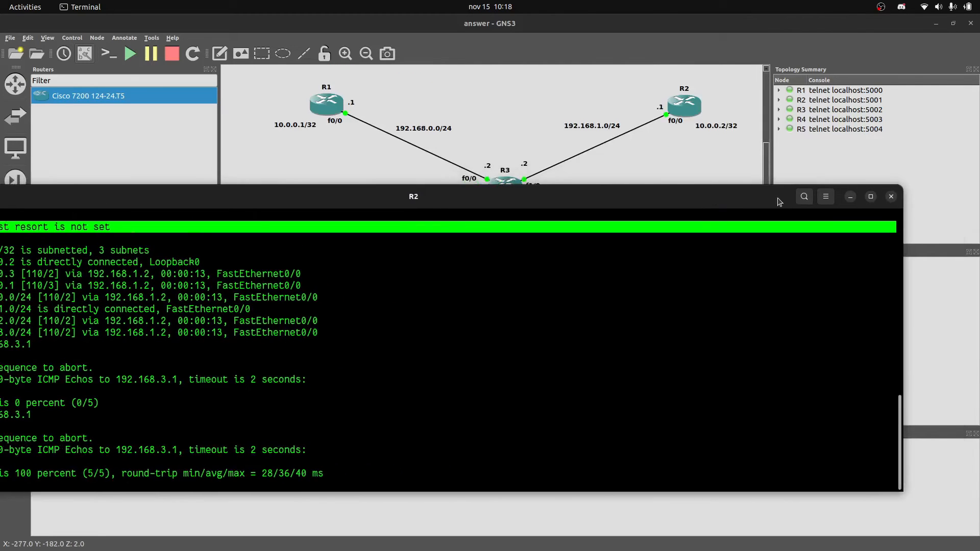
click(891, 197)
click(63, 544)
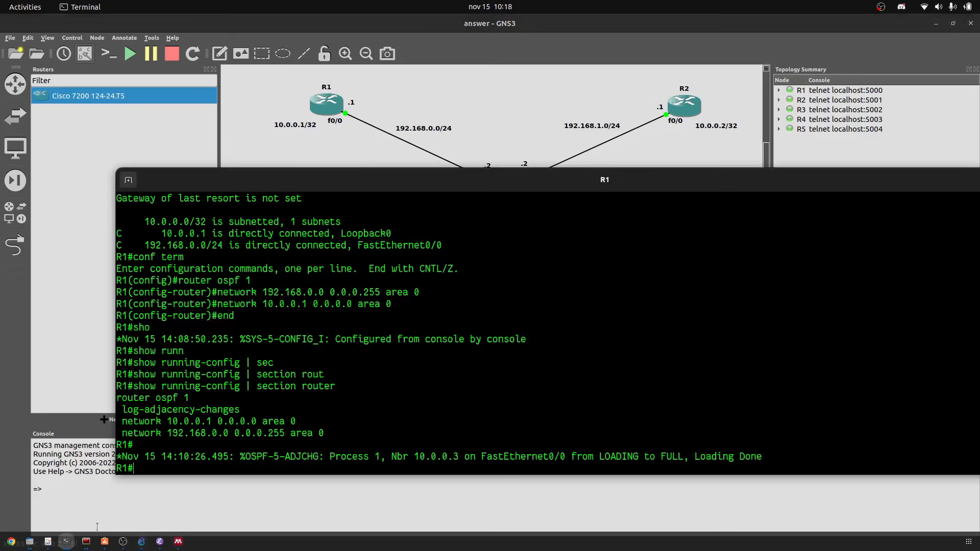
drag(877, 183, 717, 188)
click(842, 188)
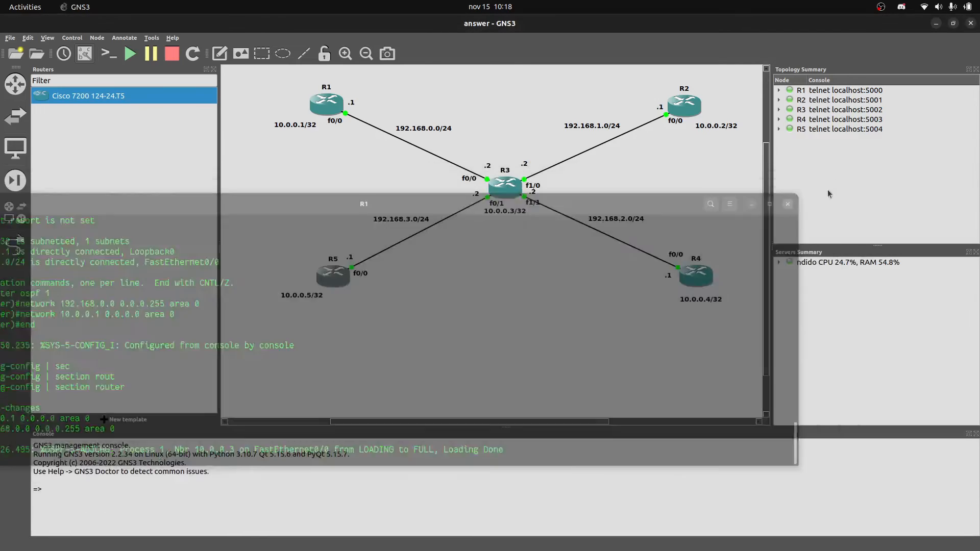
click(66, 541)
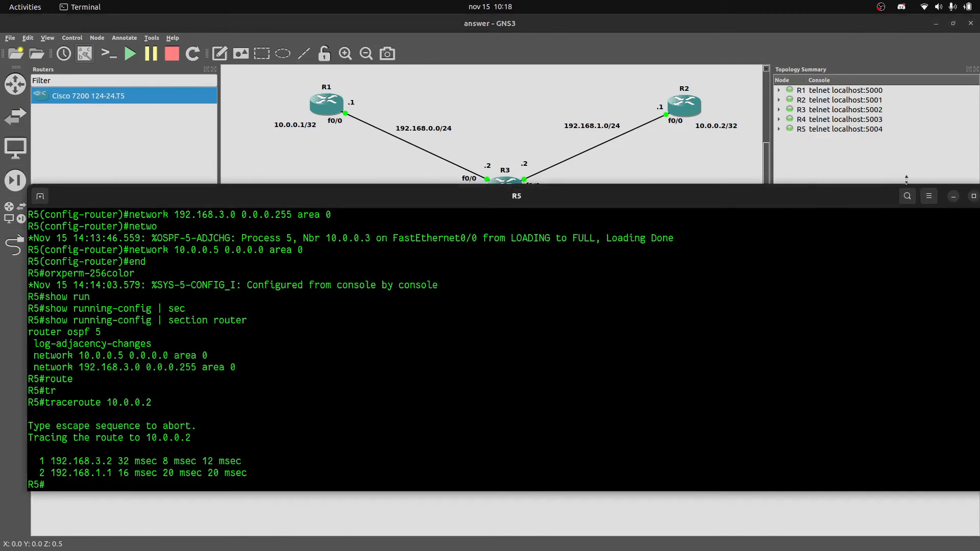
drag(943, 202, 806, 202)
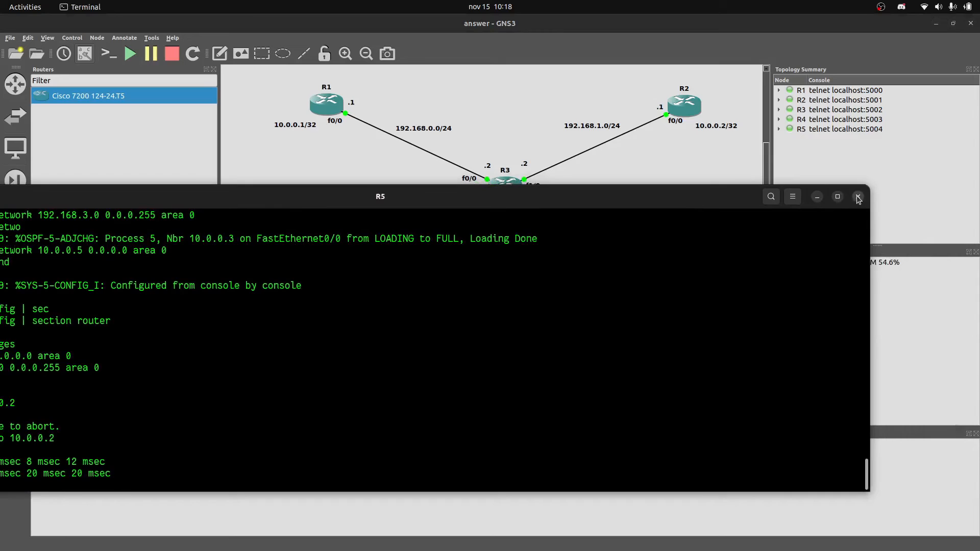
click(858, 197)
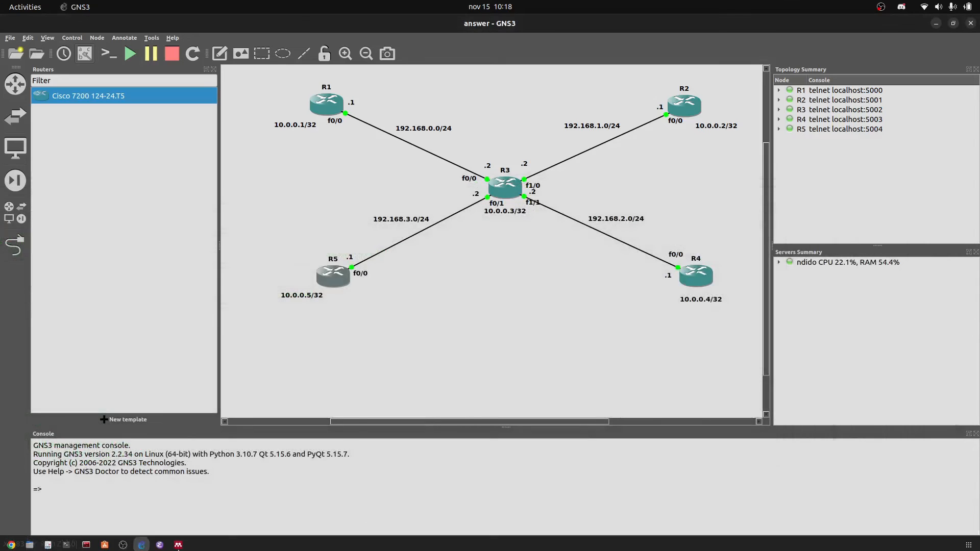
click(66, 541)
drag(743, 235, 640, 241)
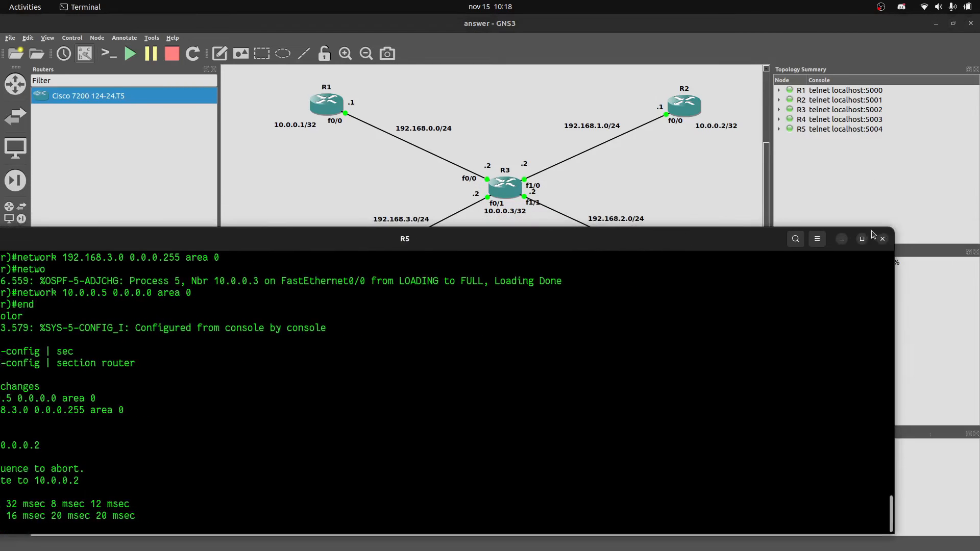
click(880, 239)
Open R1's console and display the router section of its running configuration to check the OSPF process number.
double_click(314, 106)
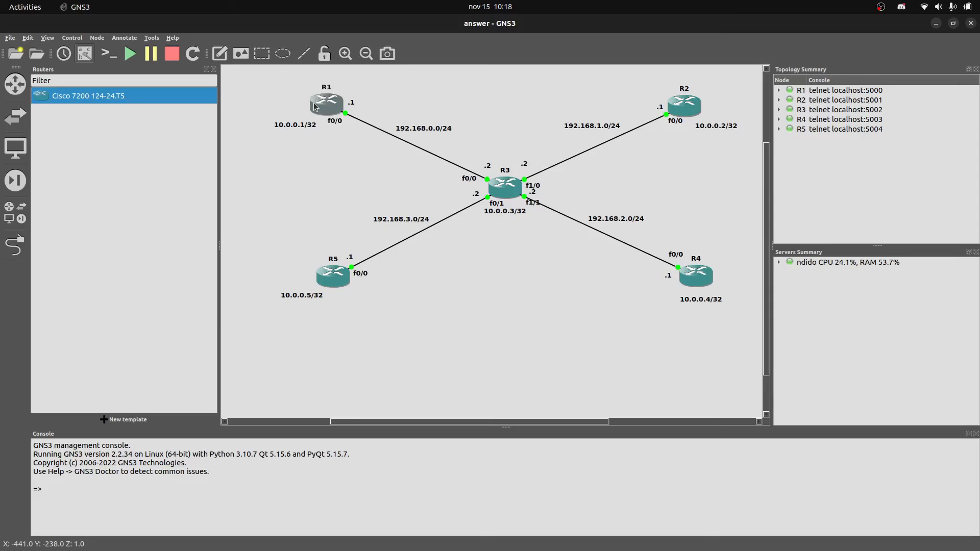
text(show run)
key(Tab)
text(| )
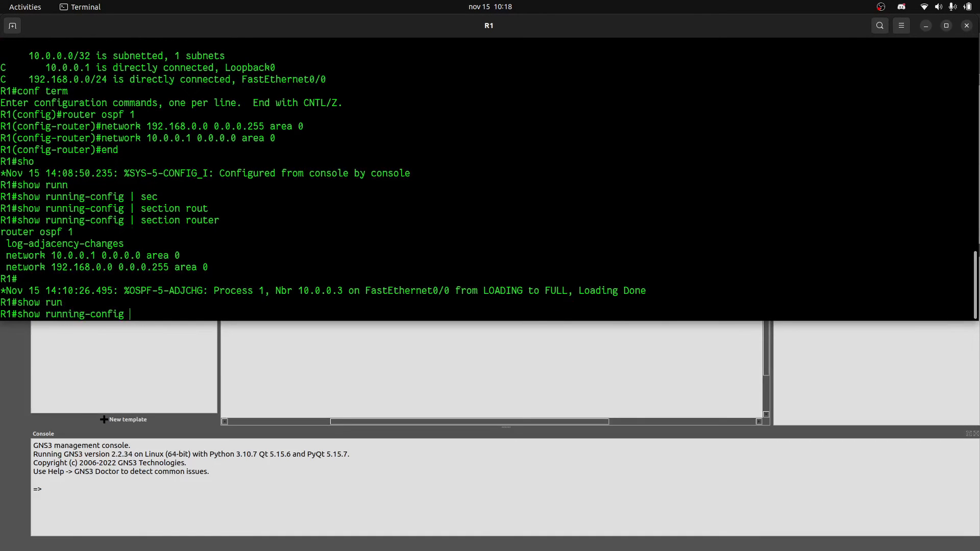
text(sec)
key(Tab)
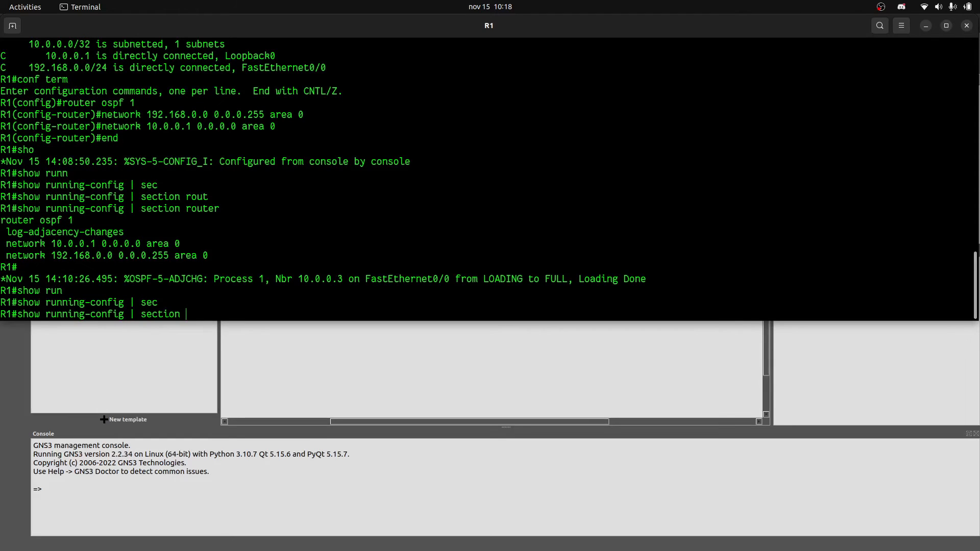
text(rou)
key(Tab)
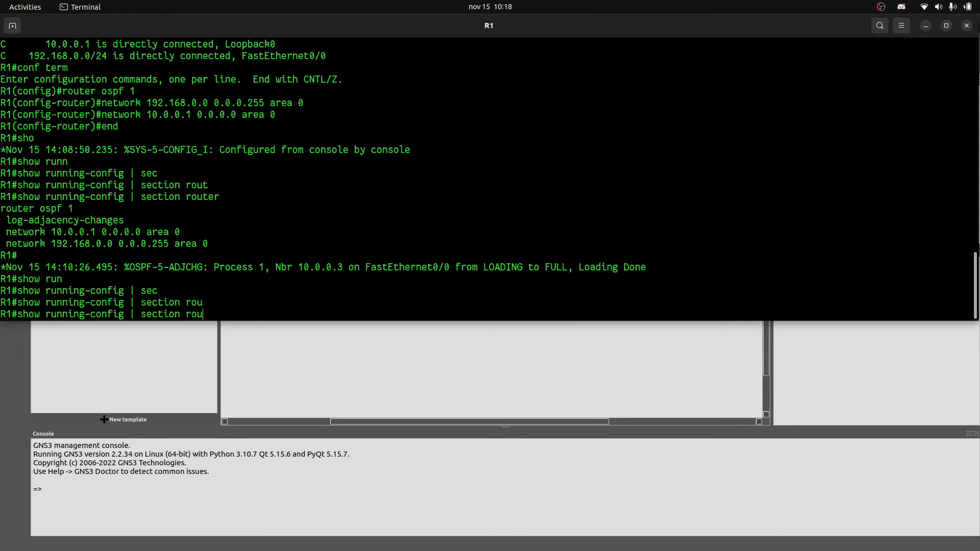
text(ter)
key(Return)
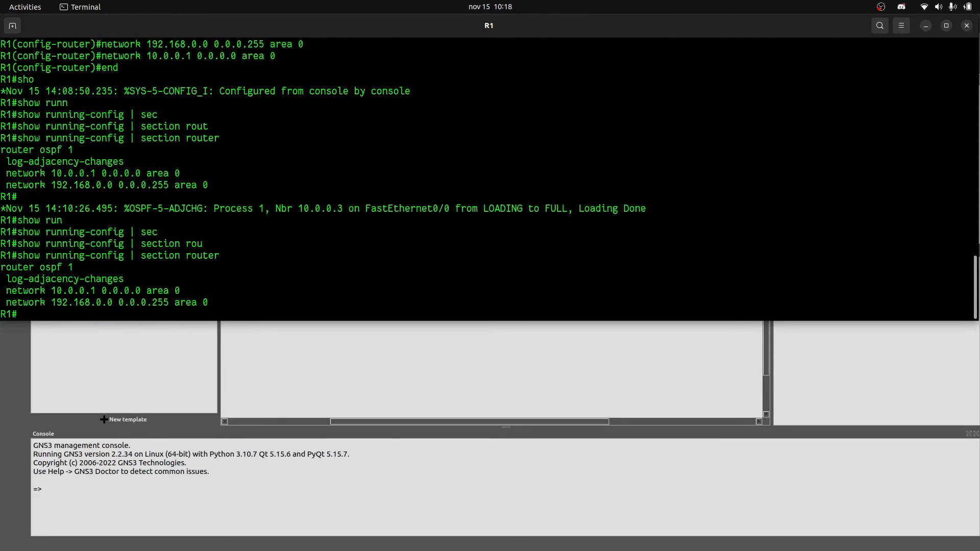
drag(76, 268, 45, 268)
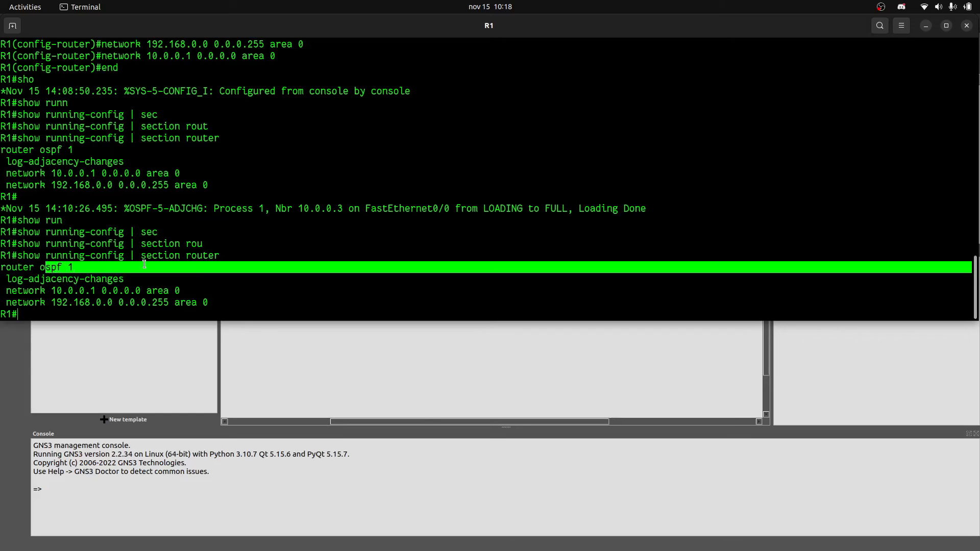
Remove OSPF process 1 from R1 in configuration mode and return to privileged mode.
text(conf term)
key(Return)
text(no)
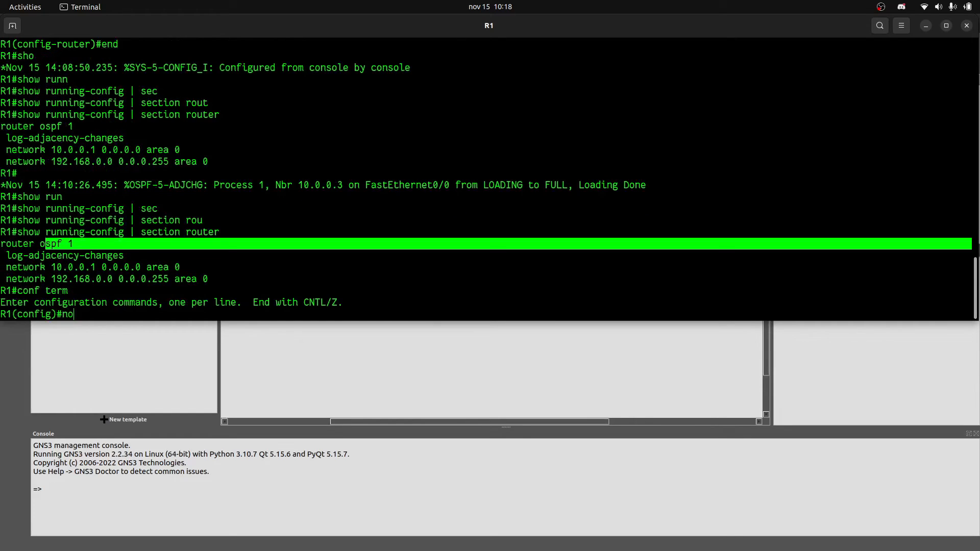
text( router ospf 1)
key(Return)
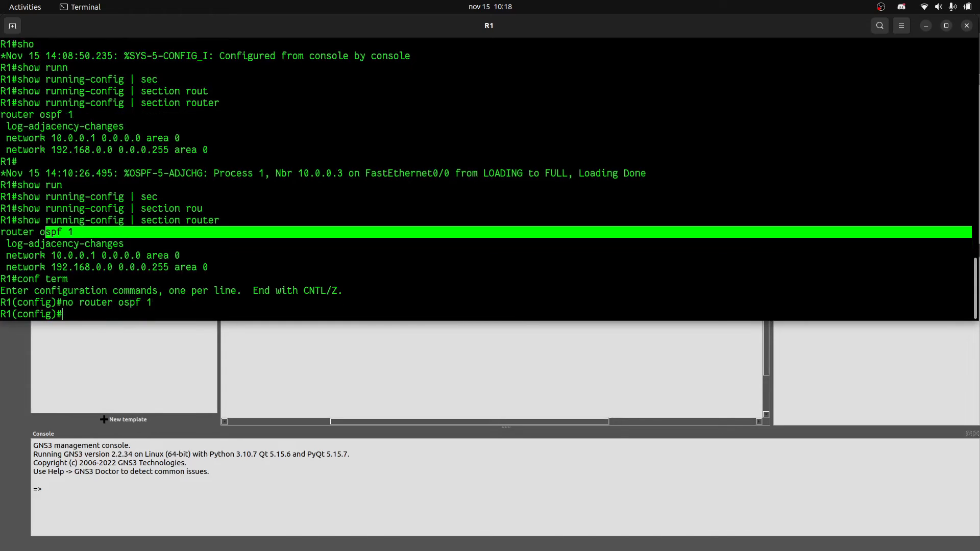
text(end)
key(Return)
Display the router section of R1's running configuration and its IP routing table to check the OSPF removal.
key(Up)
key(Up)
key(Down)
key(Up)
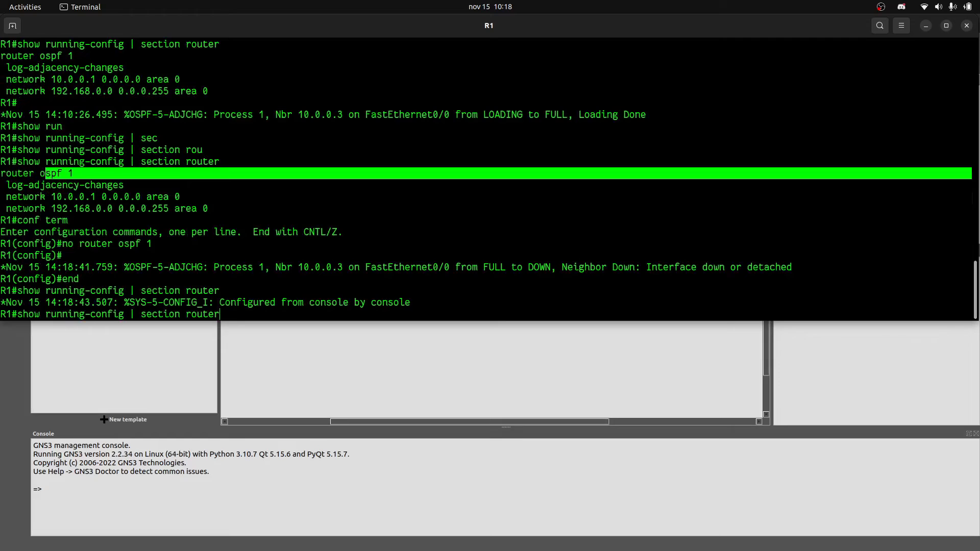
key(Return)
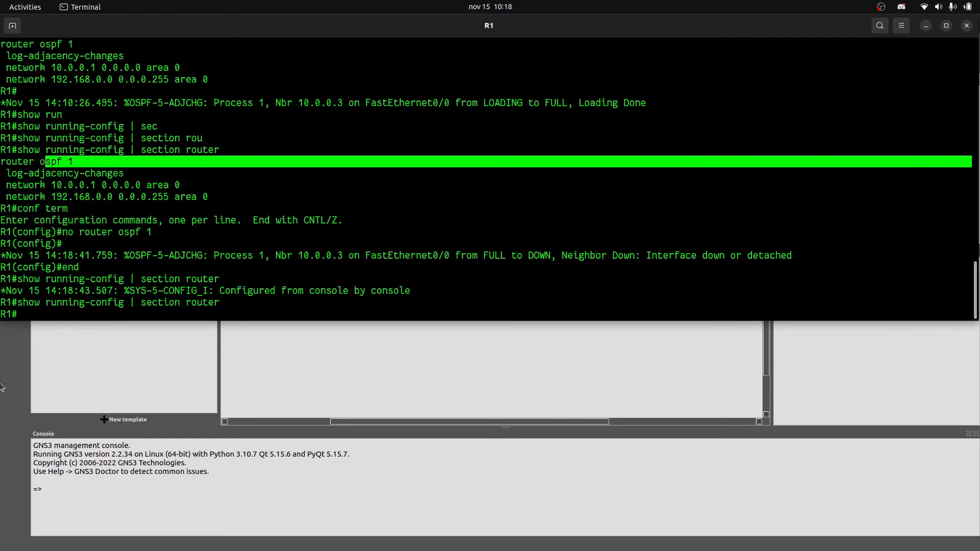
text(show ip route)
key(Return)
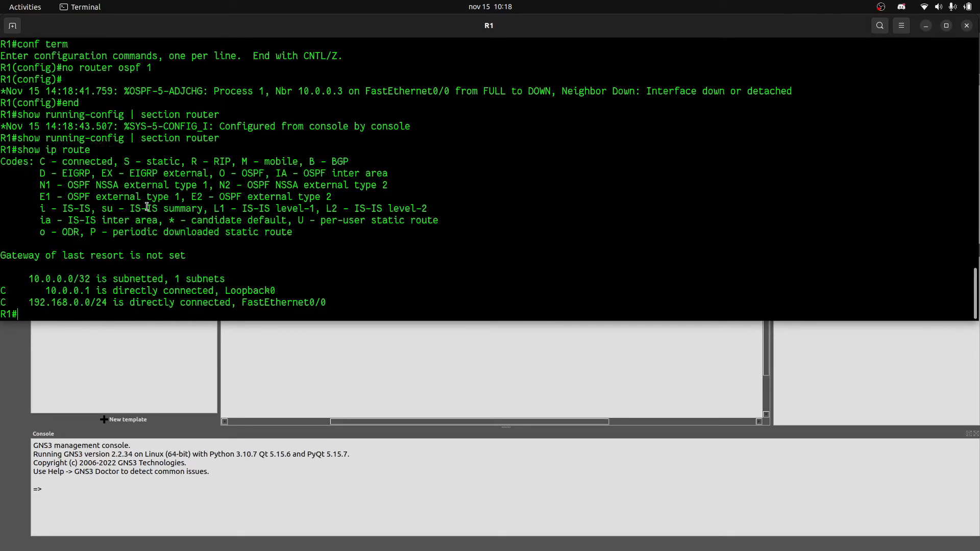
Close R1's console and open the console of R3.
click(967, 26)
double_click(514, 188)
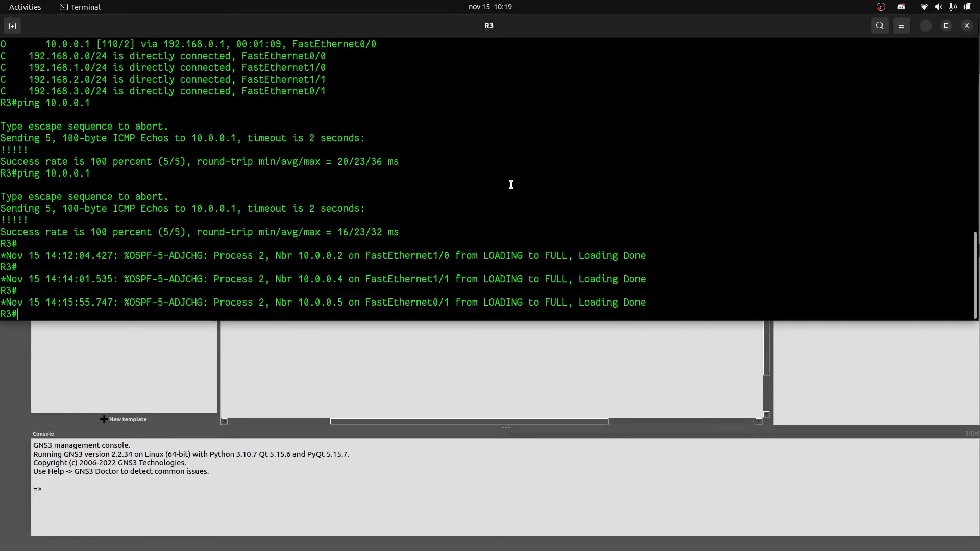
text(show irun)
key(Tab)
text(| sec)
key(Tab)
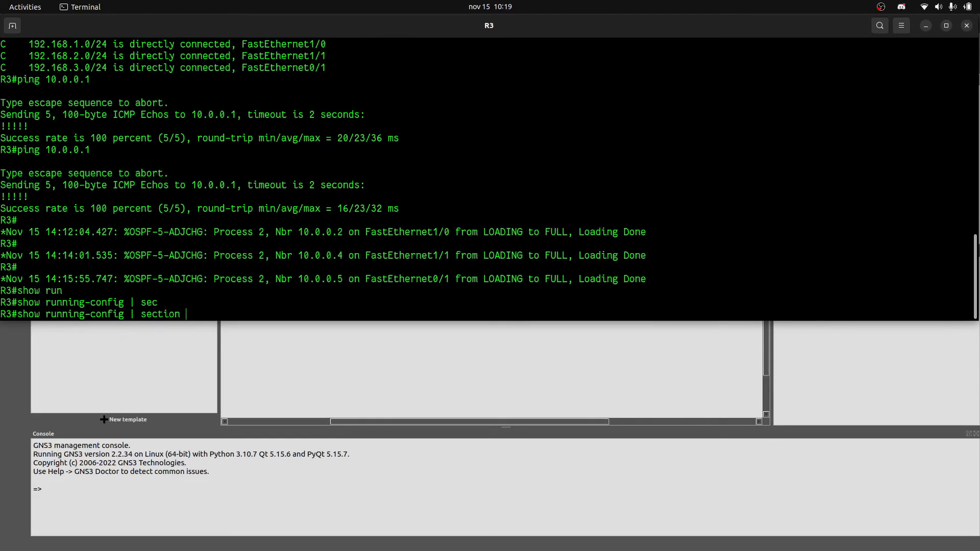
key(BackSpace)
key(BackSpace)
key(BackSpace)
key(BackSpace)
key(BackSpace)
key(BackSpace)
key(BackSpace)
key(BackSpace)
key(BackSpace)
key(BackSpace)
key(BackSpace)
key(BackSpace)
key(BackSpace)
key(BackSpace)
key(BackSpace)
key(BackSpace)
key(BackSpace)
key(BackSpace)
key(BackSpace)
key(BackSpace)
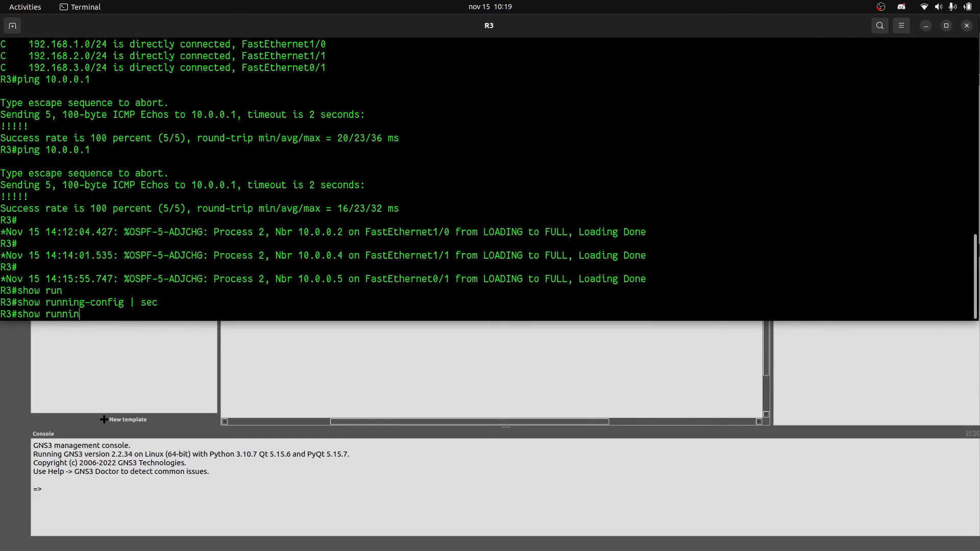
key(BackSpace)
key(BackSpace)
Enter configuration mode on R3 and remove OSPF process 2.
text(conf term)
key(Return)
text(no router)
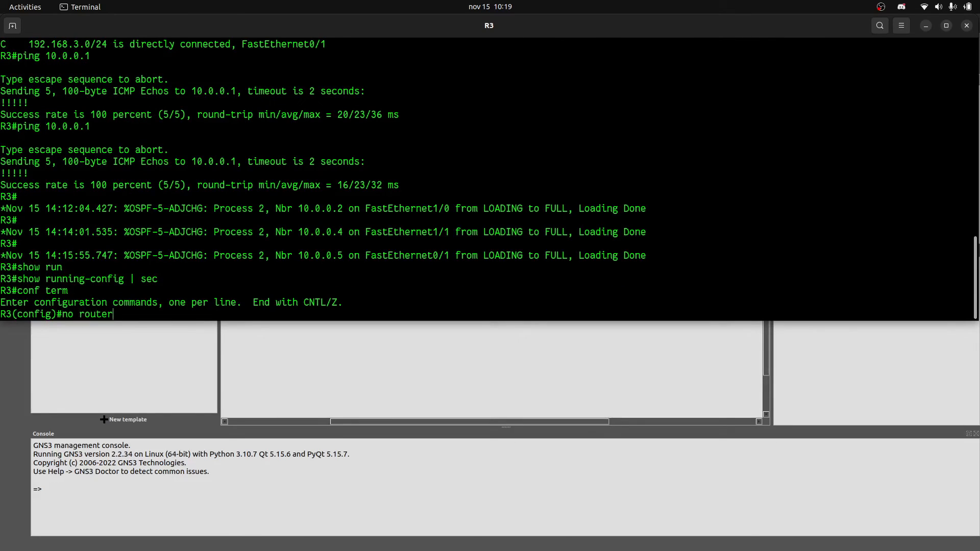
text( ospf 2)
key(Return)
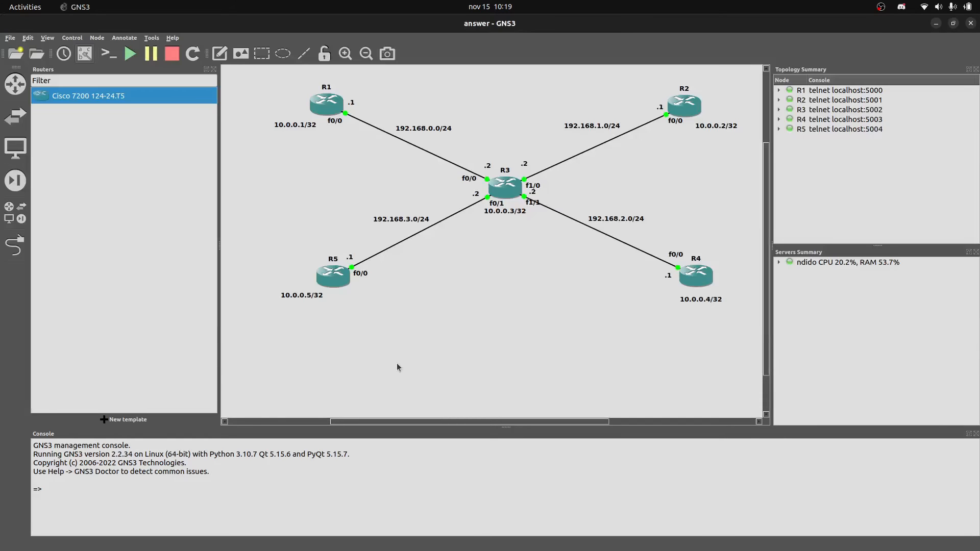
click(396, 363)
Open R2's console, enter configuration mode, and remove OSPF process 3.
double_click(683, 107)
text(conf term)
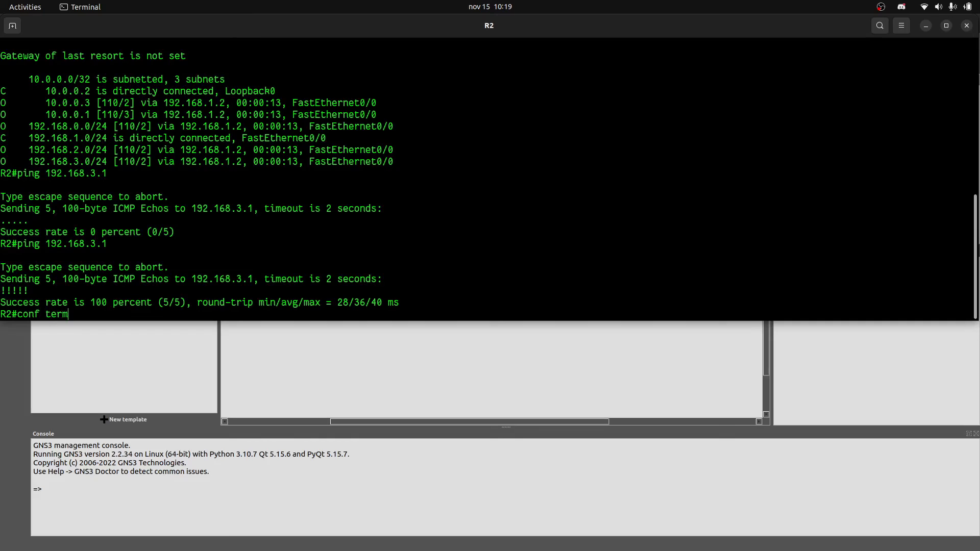
key(Return)
text(no )
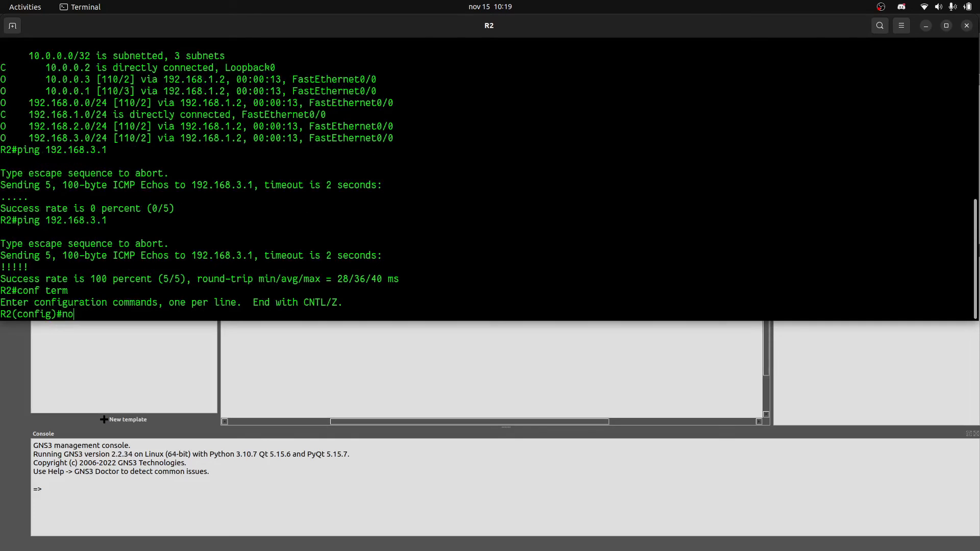
text(rout)
key(Tab)
text(e)
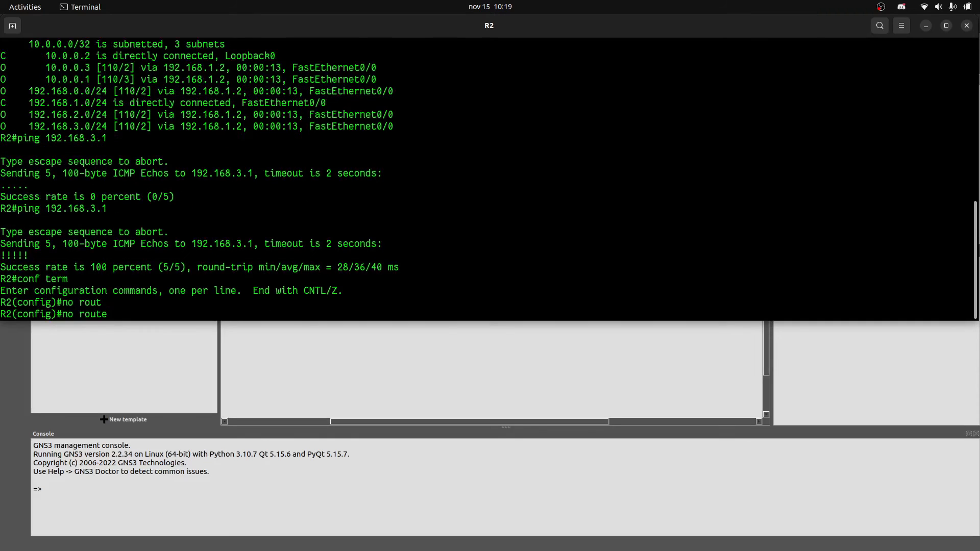
text(r ospf 3)
scroll(404, 108, up, 7)
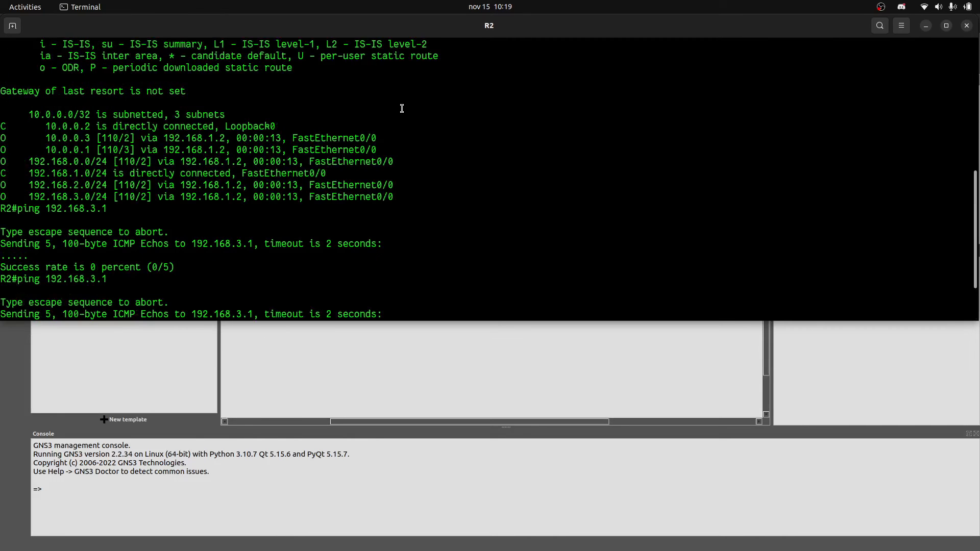
scroll(180, 70, down, 7)
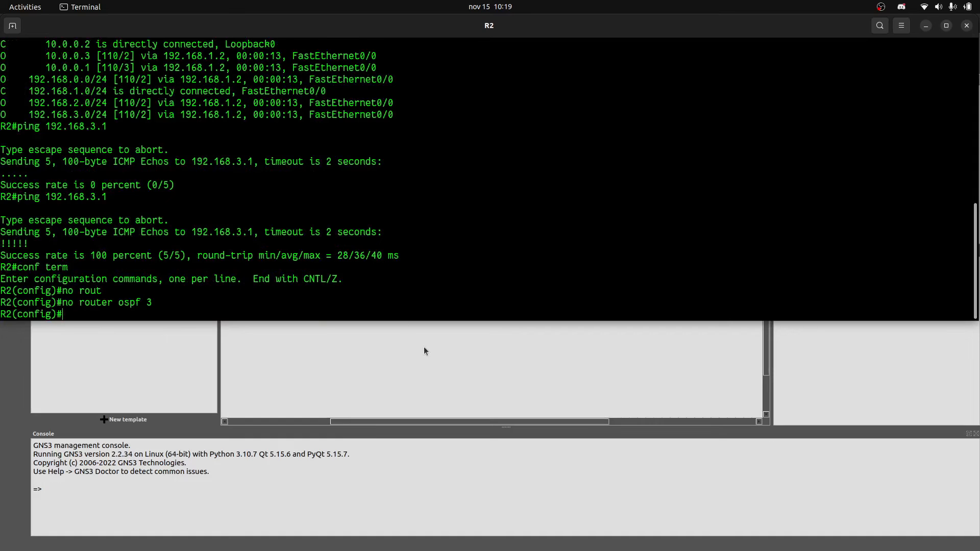
Leave configuration mode on R2 and display its IP routing table.
text(end)
key(Return)
text(s)
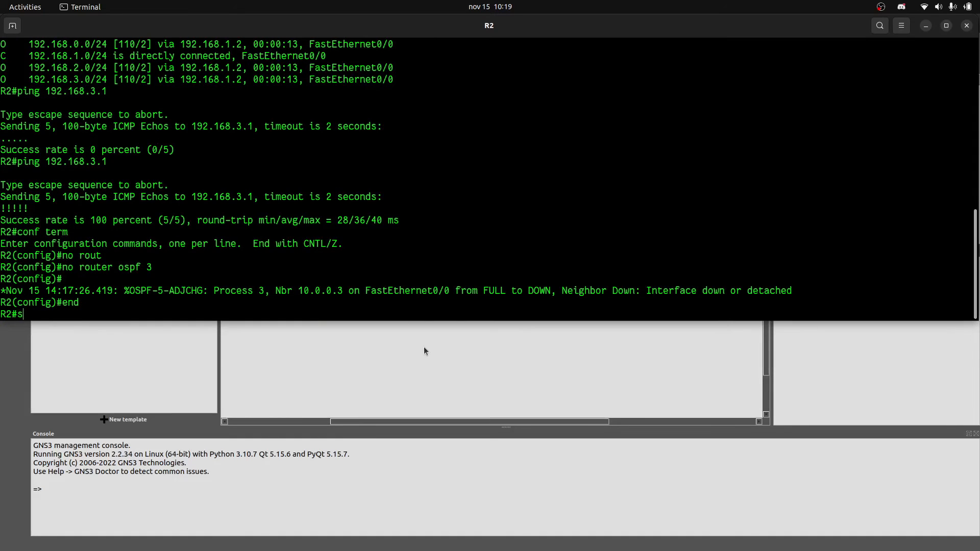
text(how ip rou)
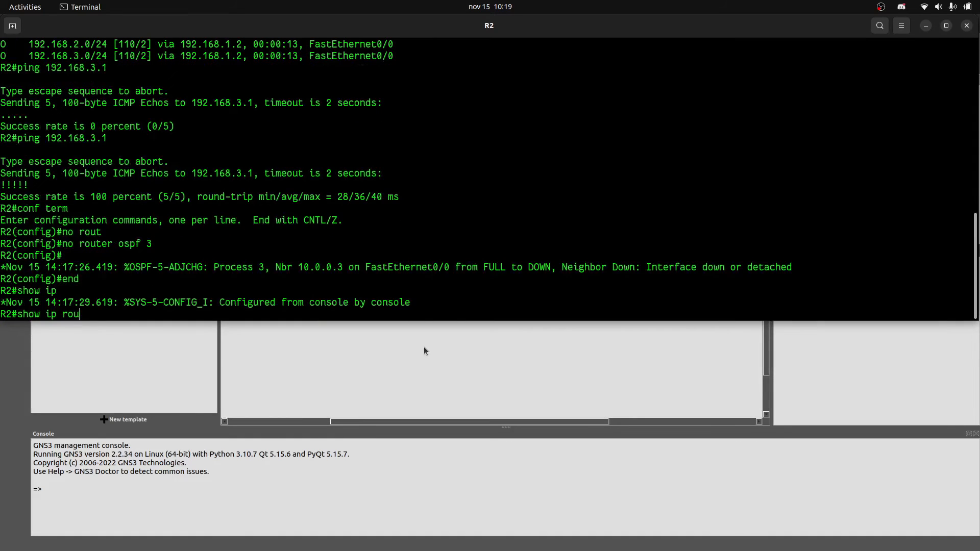
key(Tab)
key(Return)
Open R4's console, look up its OSPF process number, remove OSPF process 4 in configuration mode, and close the console.
click(424, 347)
double_click(689, 281)
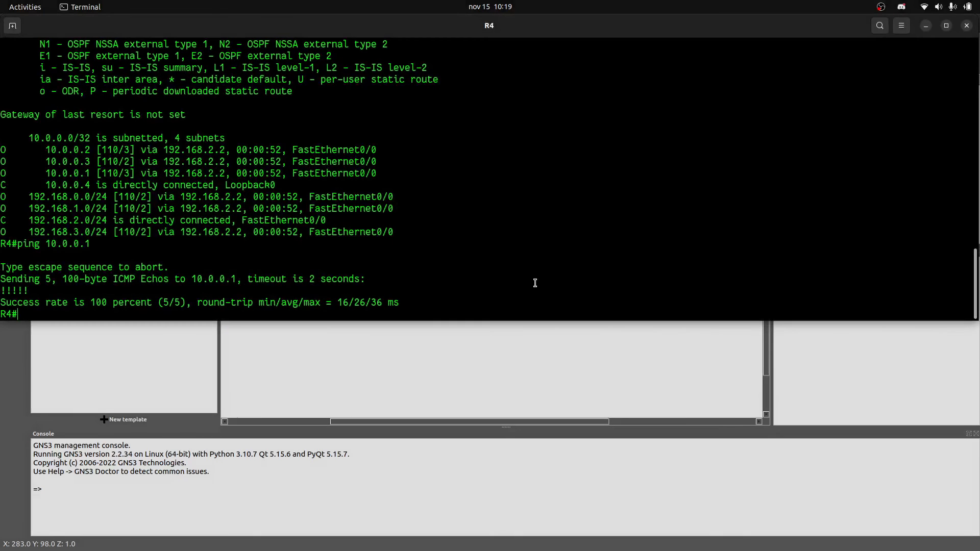
scroll(267, 77, up, 5)
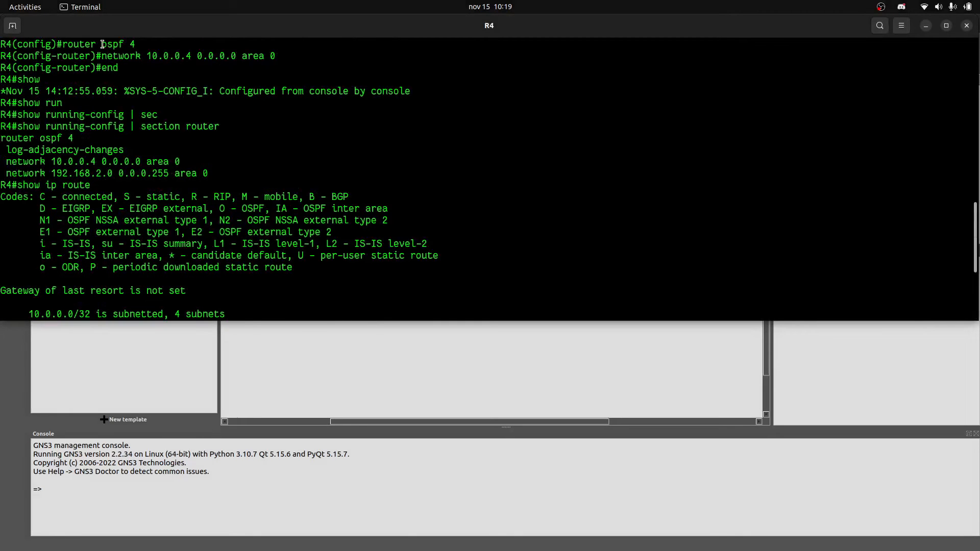
drag(103, 44, 131, 44)
scroll(131, 45, down, 5)
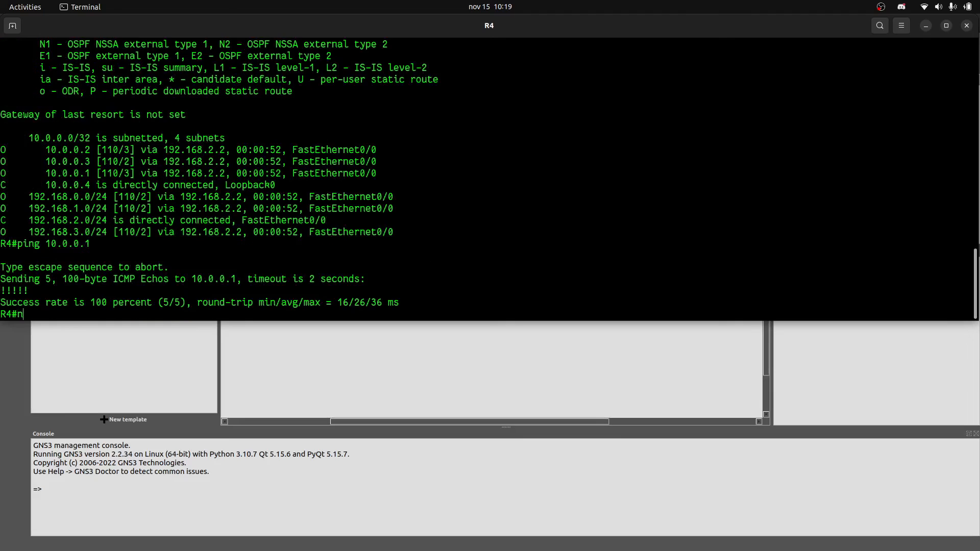
text(conf term)
key(Return)
text(n)
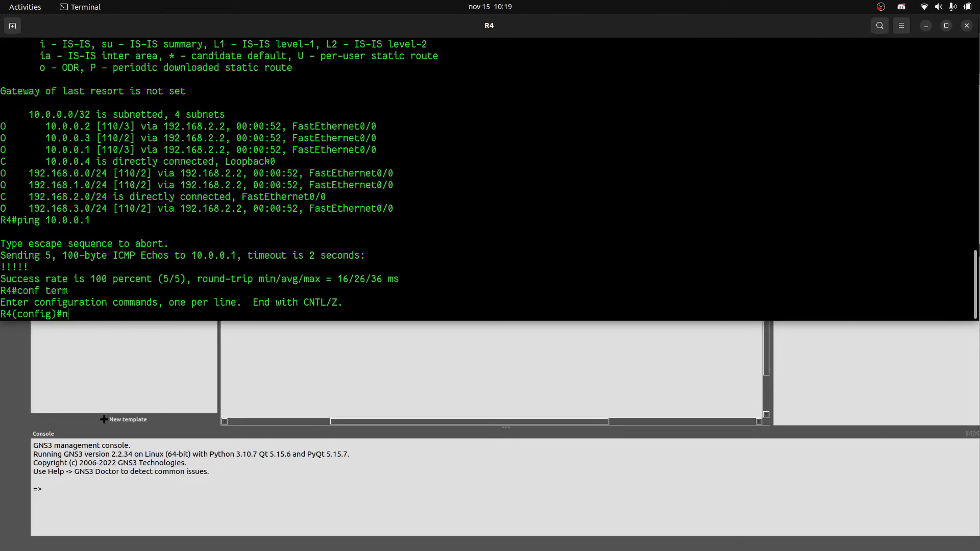
text(o router ospf 4)
key(Return)
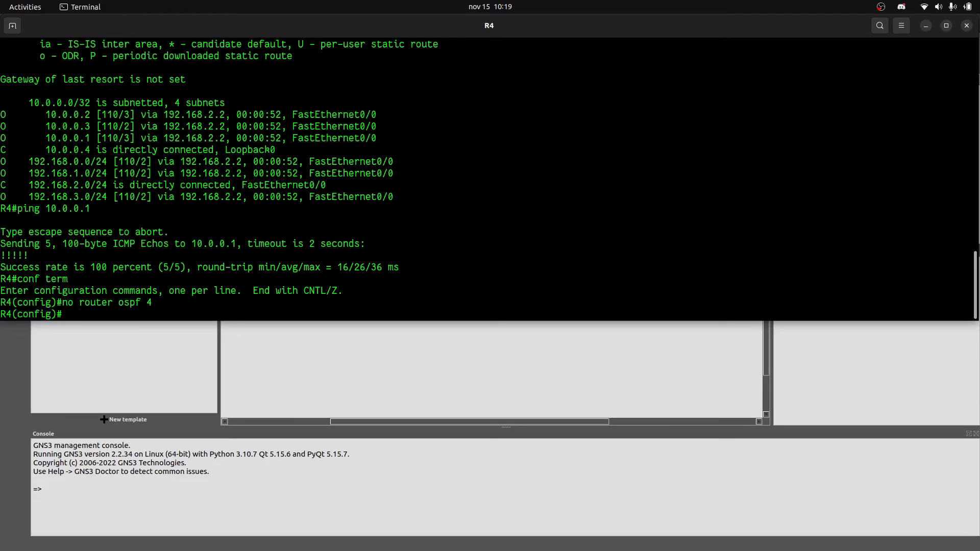
click(967, 26)
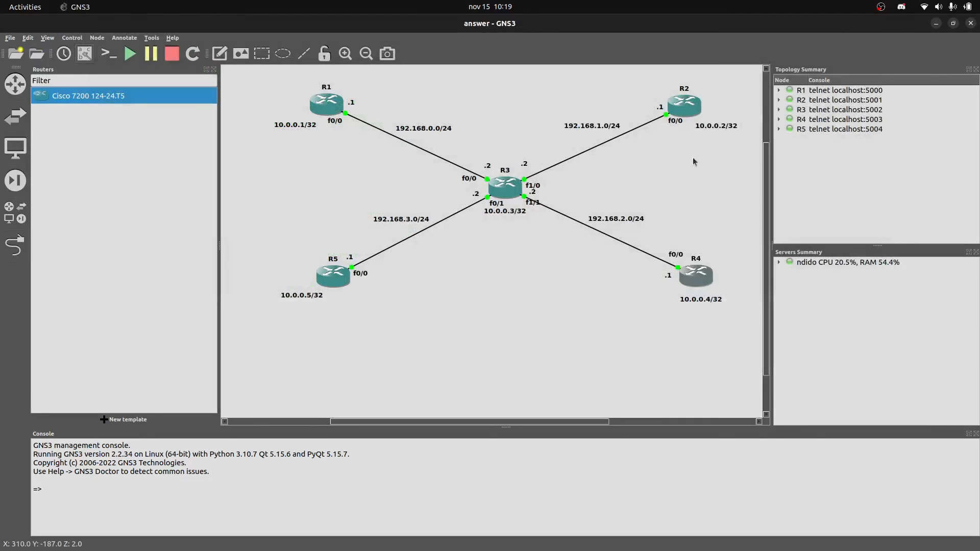
Open R5's console, enter configuration mode, and remove OSPF process 5.
double_click(330, 282)
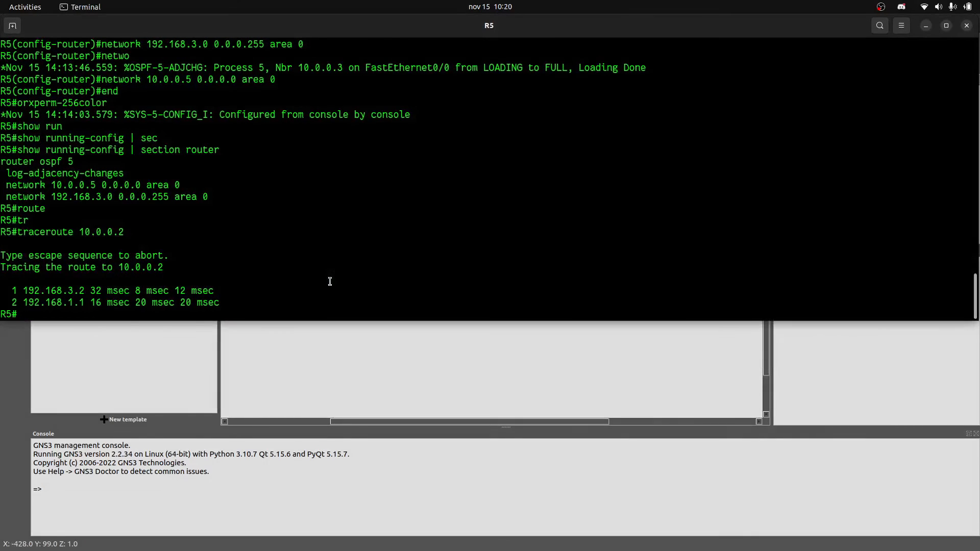
text(show ip)
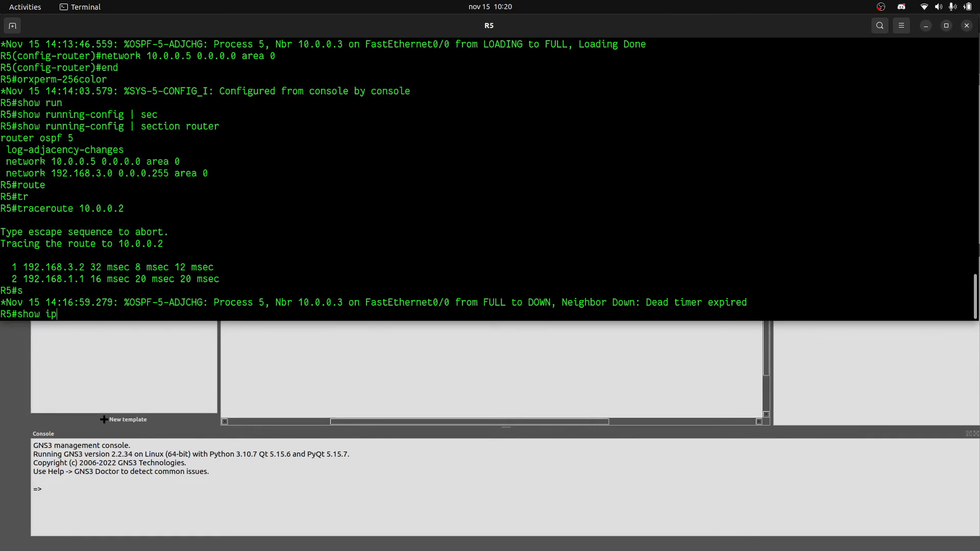
key(BackSpace)
key(BackSpace)
key(BackSpace)
key(BackSpace)
key(BackSpace)
key(BackSpace)
key(BackSpace)
text(conf term)
key(Return)
text(no )
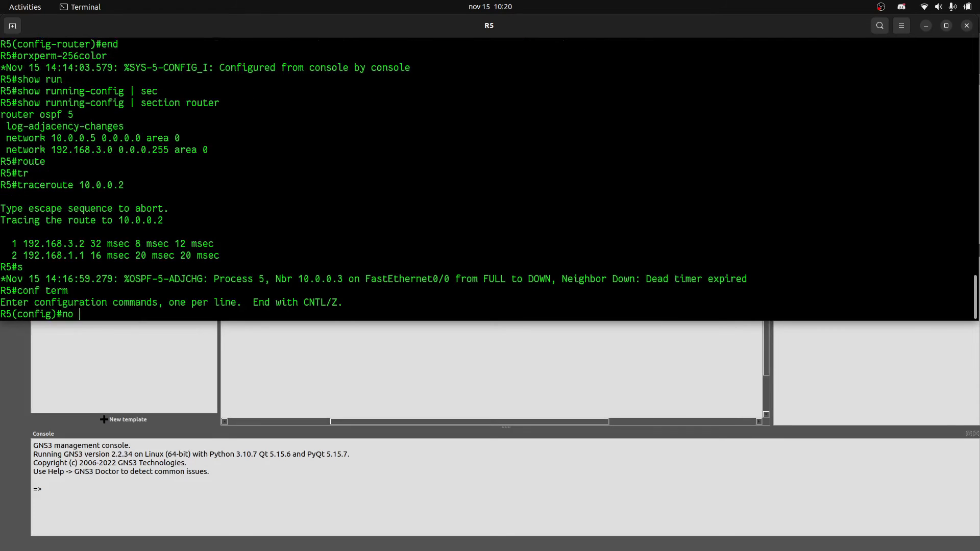
text(router ospf 5)
key(Return)
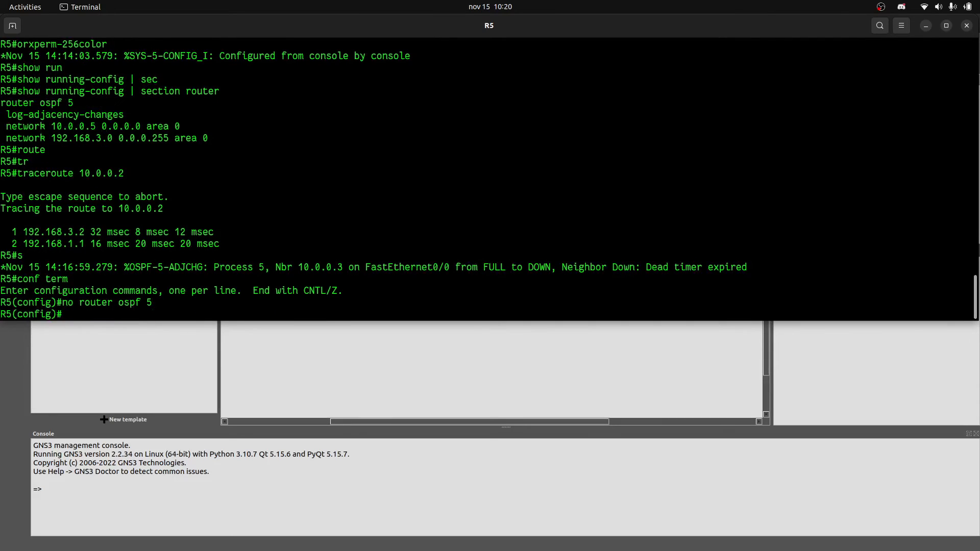
Leave configuration mode on R5 and display the router section of its running configuration.
text(end)
key(Return)
text(show run)
key(Tab)
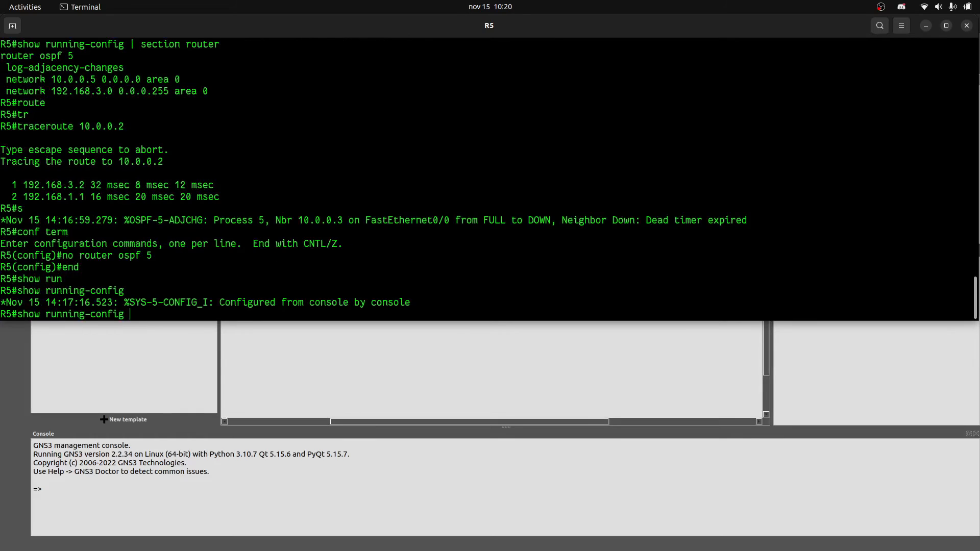
text(| sec)
key(Tab)
text(router)
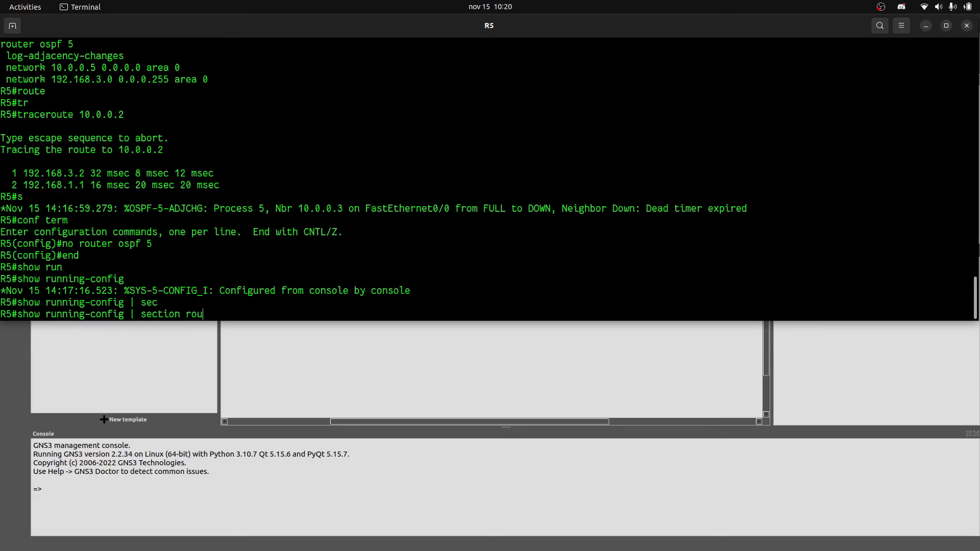
key(Return)
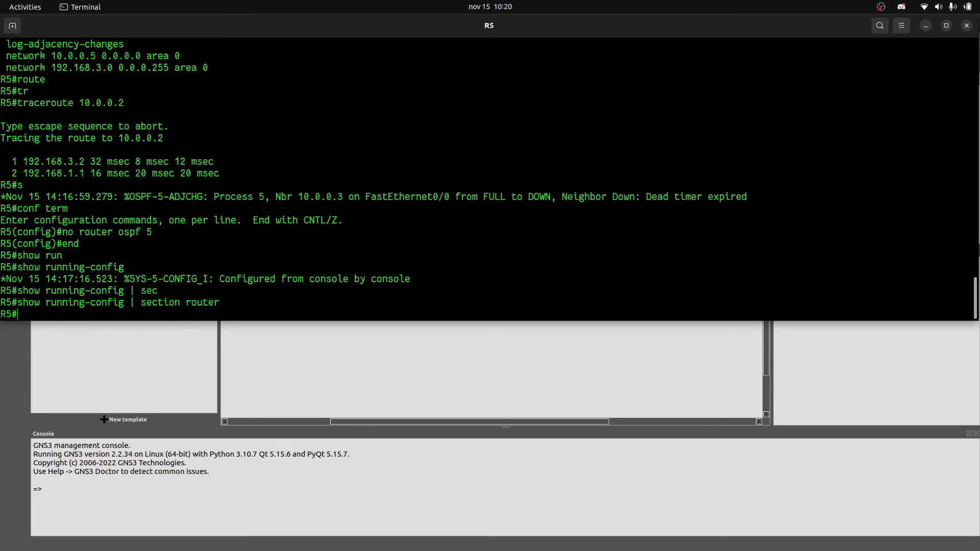
Display R5's IP routing table and close its console.
text(show ip route)
key(Return)
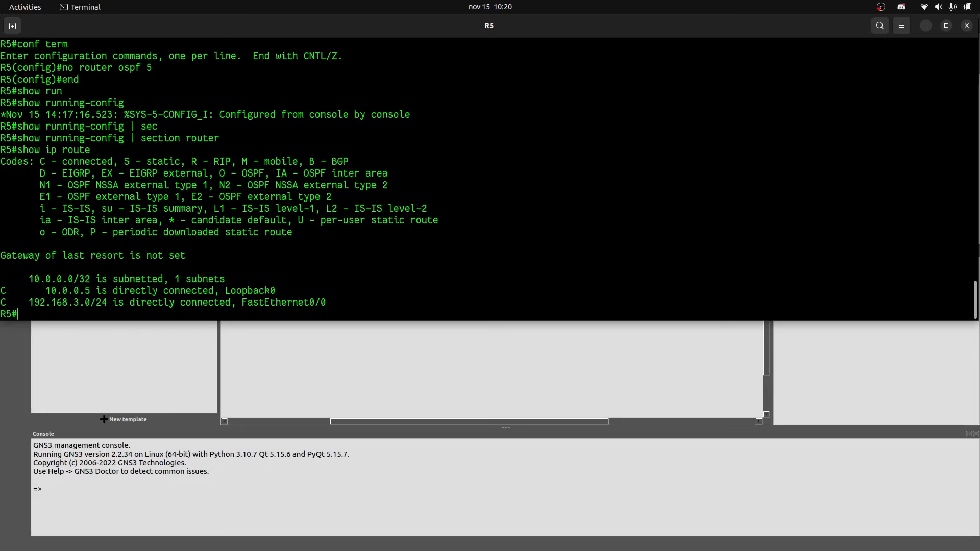
click(967, 26)
Open R3's console, leave configuration mode, and display its IP routing table to check the OSPF removal.
double_click(511, 186)
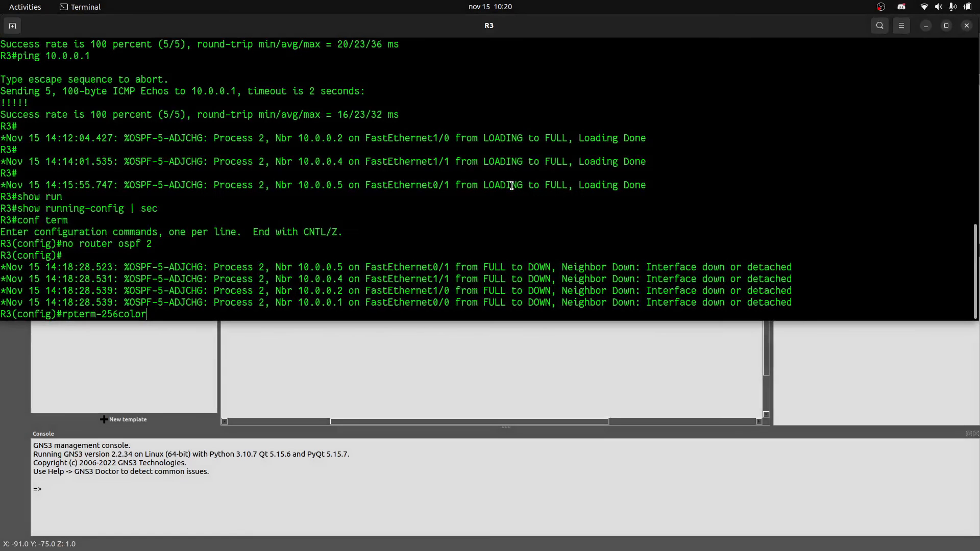
key(Return)
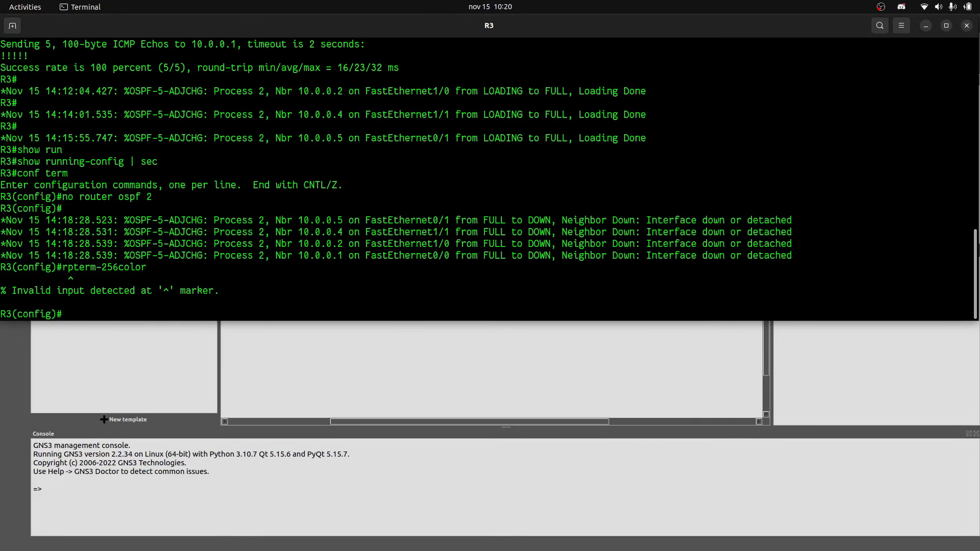
text(end)
key(Return)
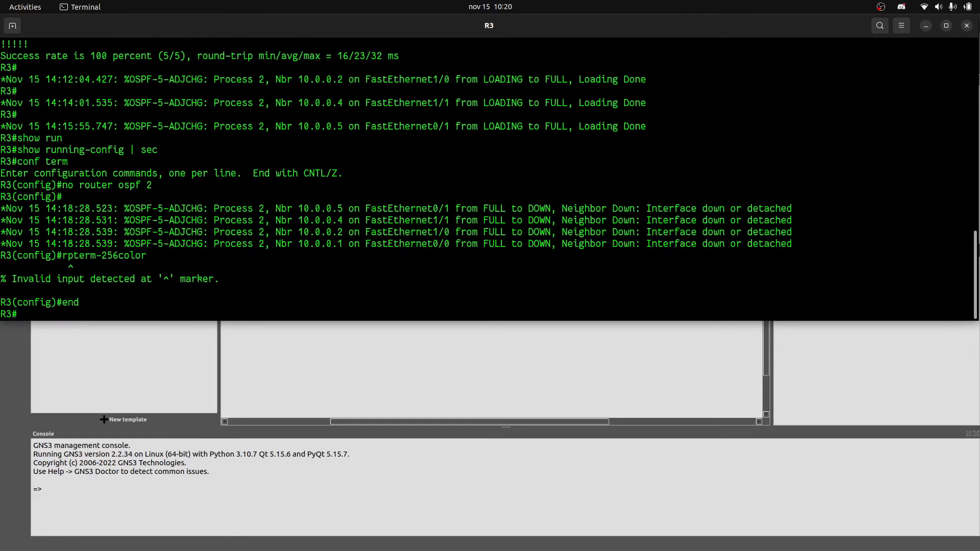
text(sh)
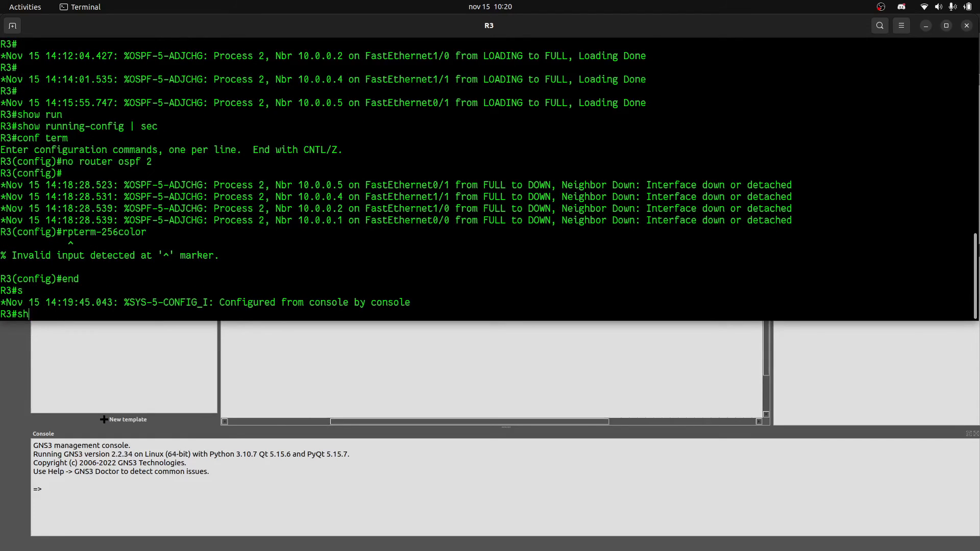
text(ow ip route)
key(Return)
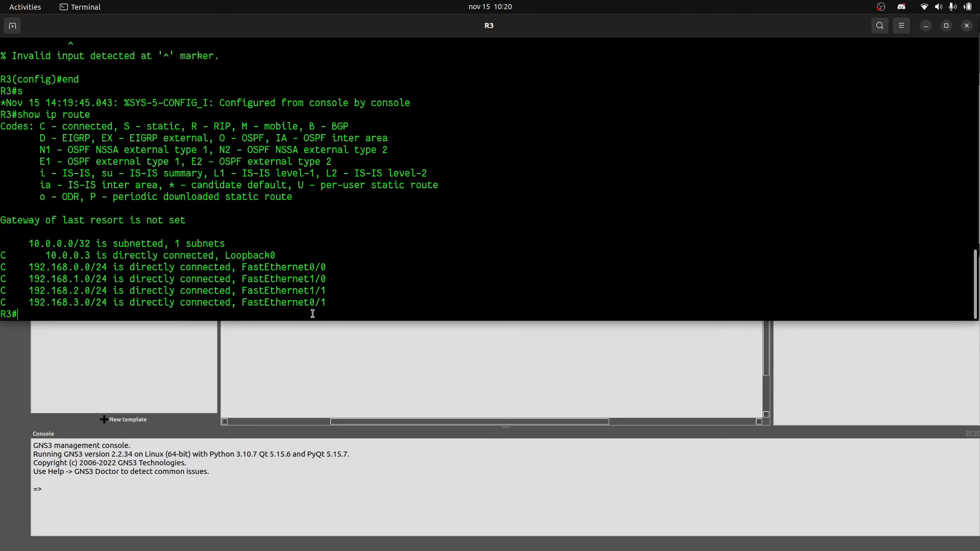
click(967, 25)
Open R2's console, display its IP routing table again, and close the console.
double_click(683, 106)
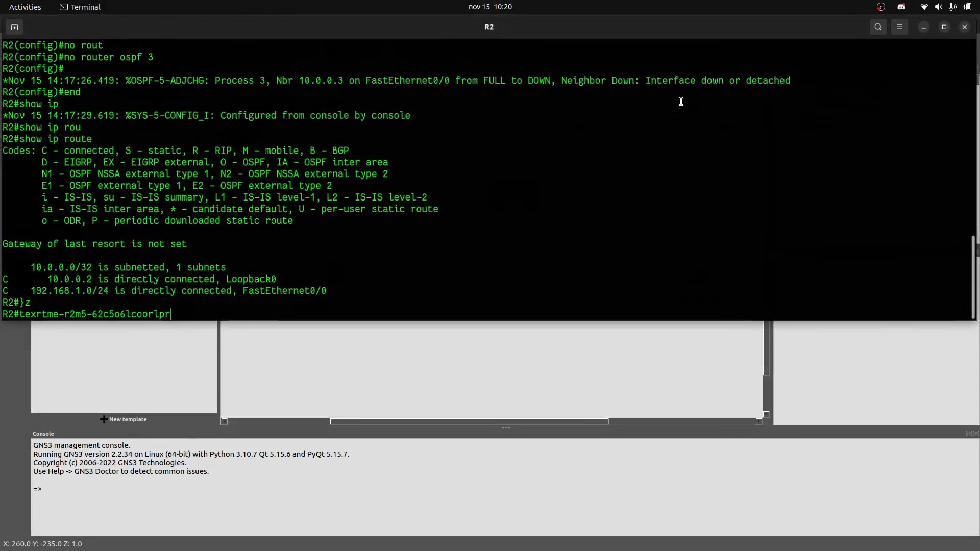
text(show i)
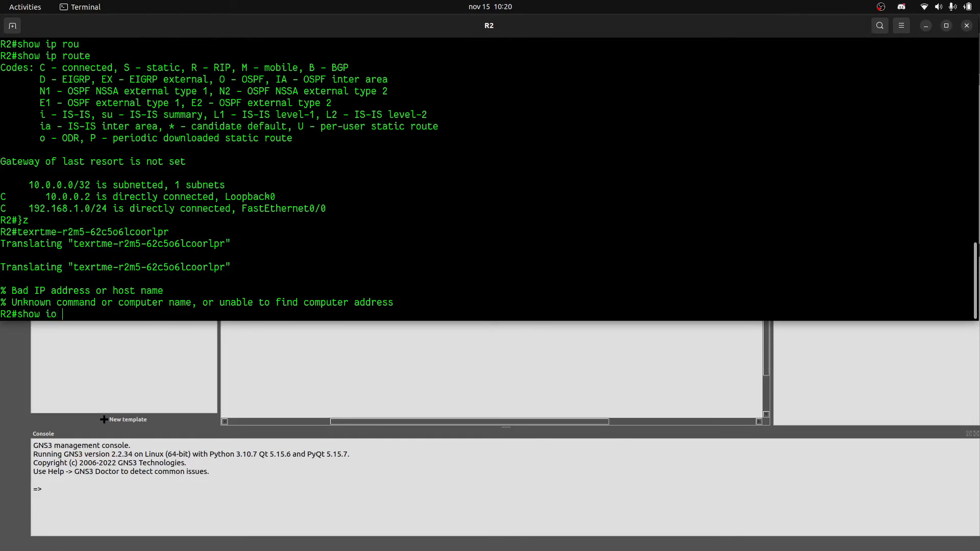
text(p route)
key(Return)
click(967, 26)
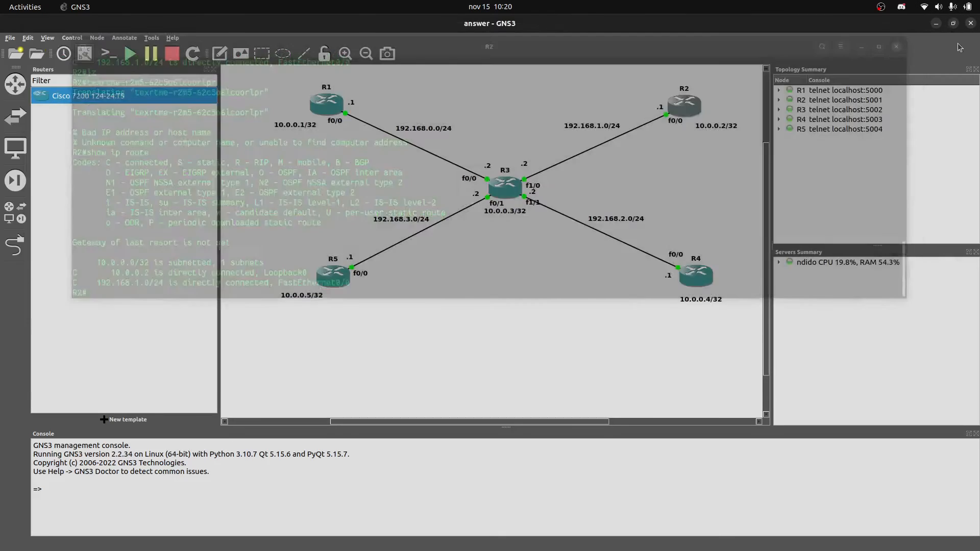
Return to R4's console, leave configuration mode, and display its IP routing table before closing the console.
key(alt+Tab)
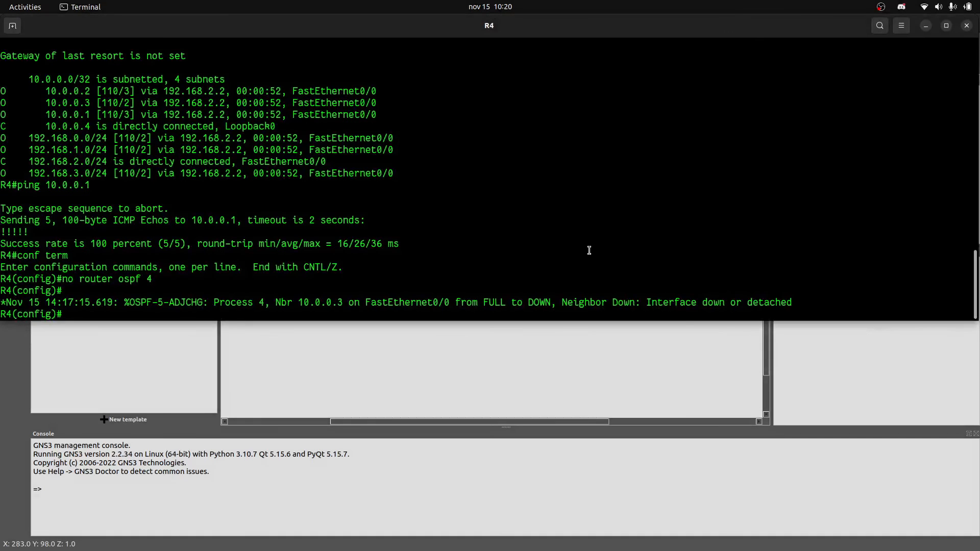
key(Return)
text(end)
key(Return)
text(show)
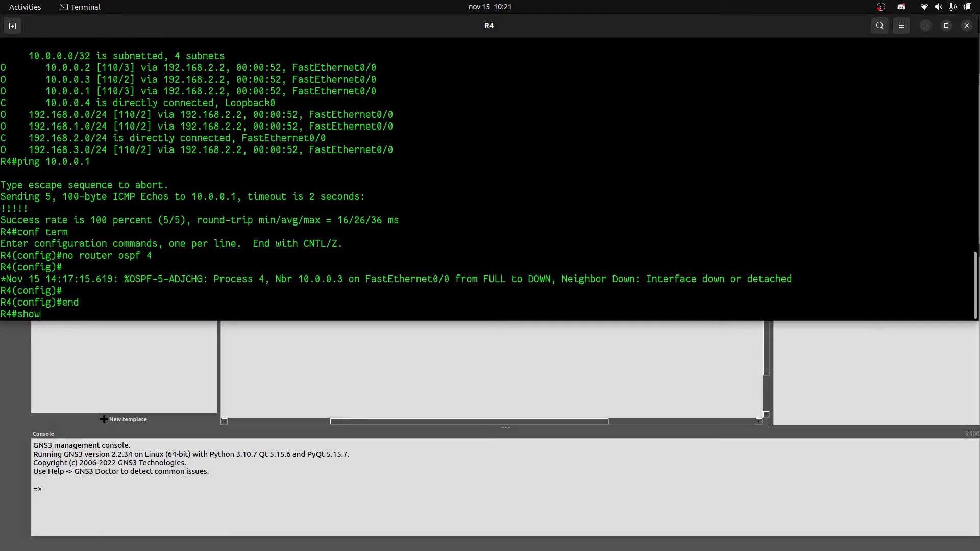
text( ip con)
key(BackSpace)
key(BackSpace)
key(BackSpace)
text(rout)
key(Tab)
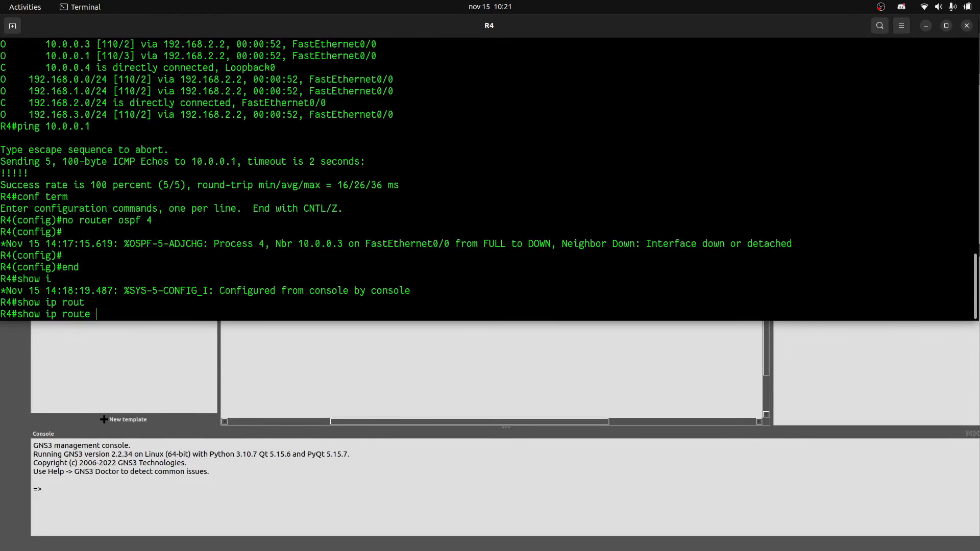
key(Return)
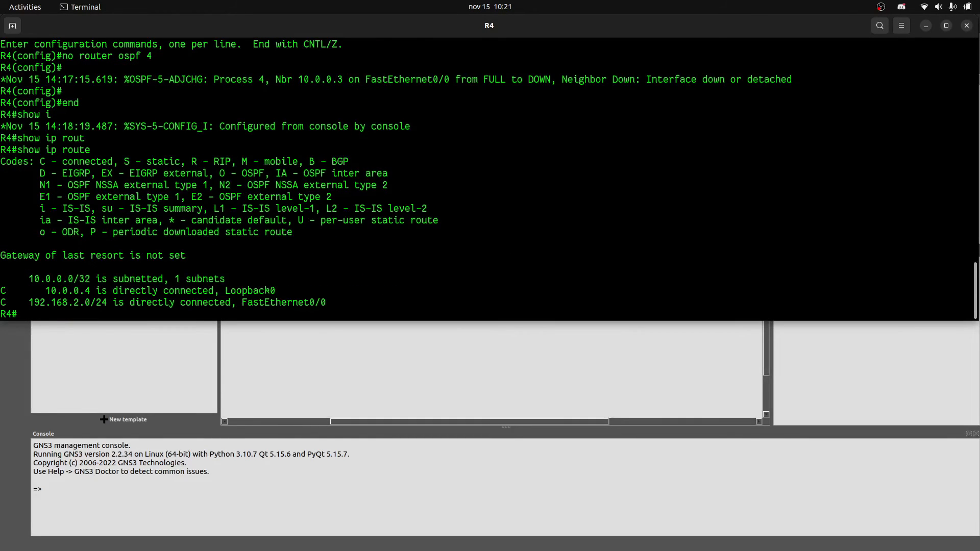
click(967, 26)
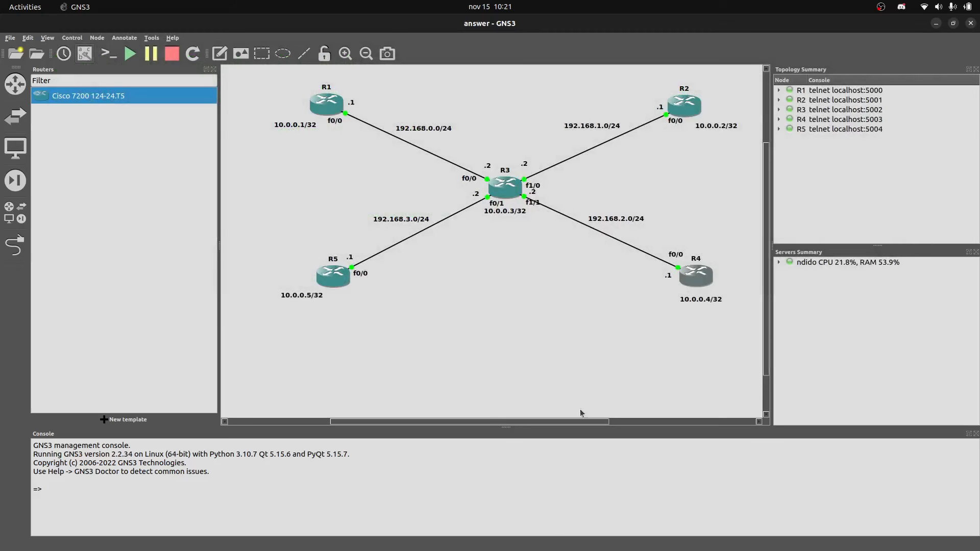
Open R1's console and move its window lower so the R1 and R2 part of the topology stays visible.
mouse_move(384, 549)
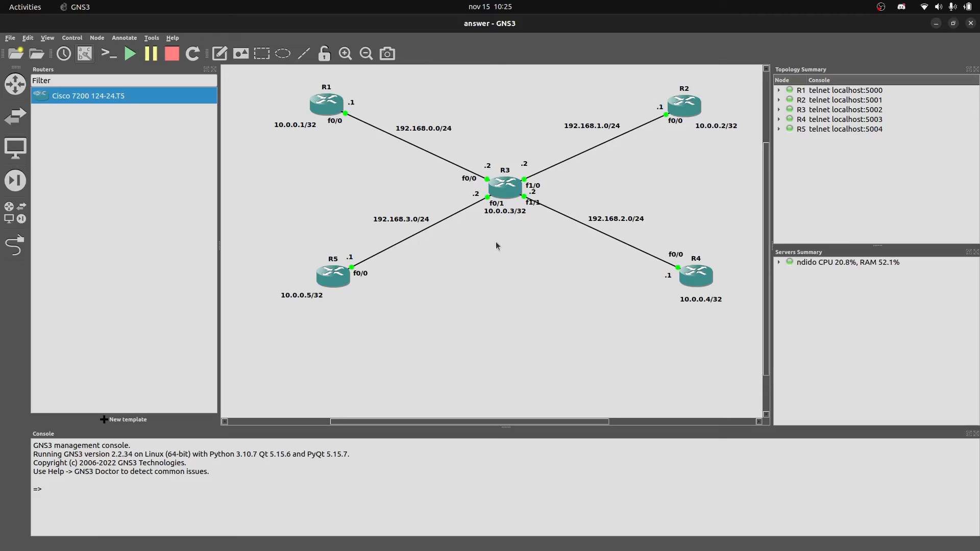
scroll(347, 154, up, 1)
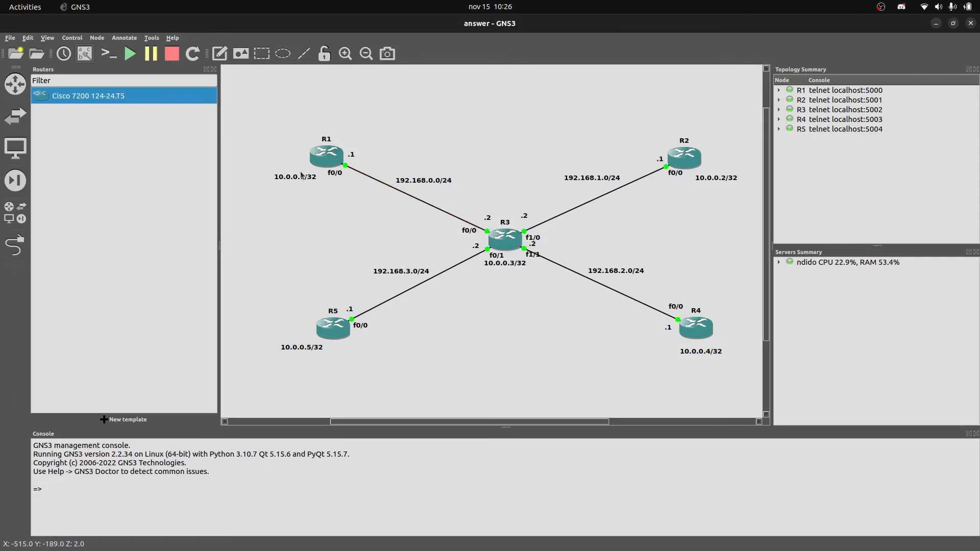
double_click(324, 158)
drag(378, 32, 462, 199)
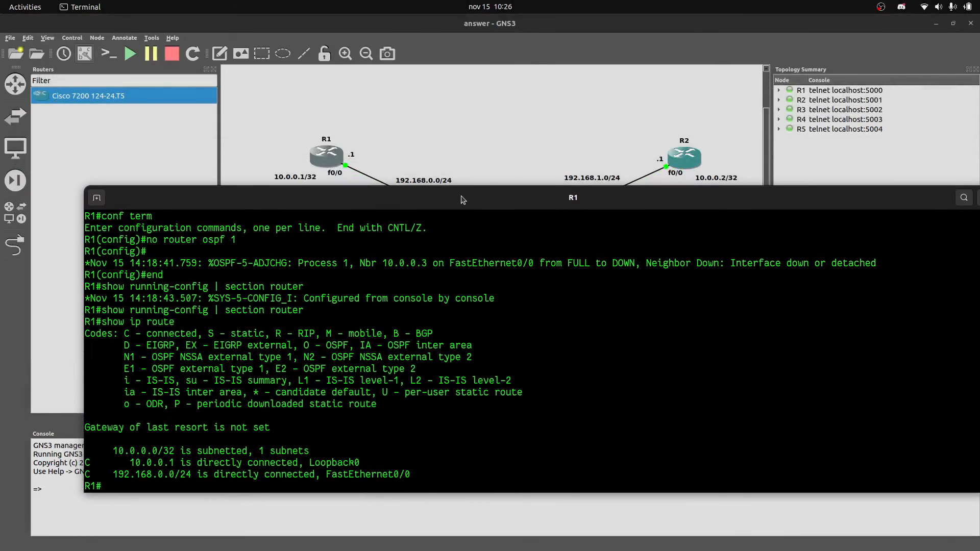
Clear the visible part of R1's console with empty prompt lines and bring R3 into view above it.
key(Return)
key(Return)
key(Return)
key(Return)
key(Return)
key(Return)
key(Return)
key(Return)
key(Return)
key(Return)
key(Return)
key(Return)
key(Return)
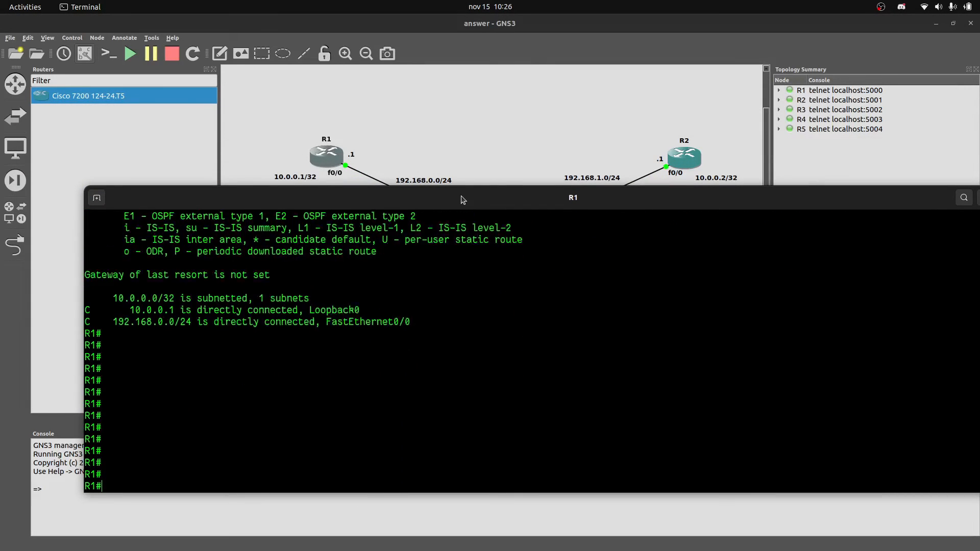
key(Return)
key(Return)
key(Return)
key(Return)
key(Return)
key(Return)
key(Return)
key(Return)
key(Return)
key(Return)
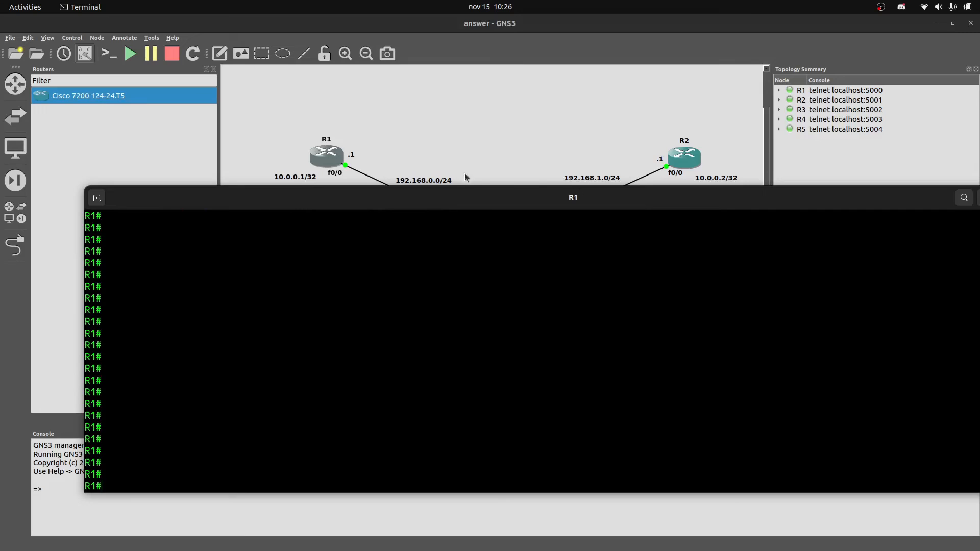
scroll(465, 178, down, 1)
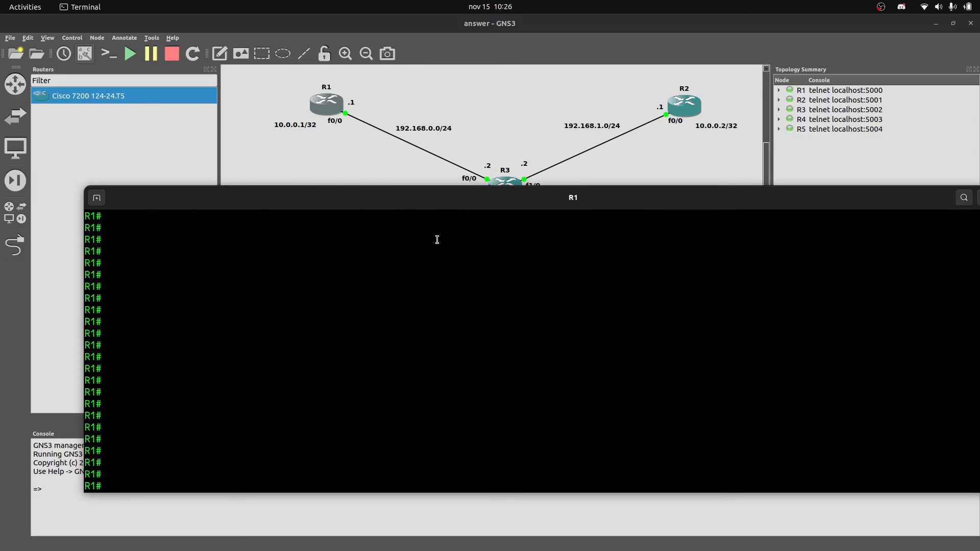
text(conf term)
key(BackSpace)
key(BackSpace)
key(BackSpace)
key(BackSpace)
key(BackSpace)
key(BackSpace)
key(BackSpace)
key(BackSpace)
key(BackSpace)
Display R1's IP routing table and highlight EIGRP in the list of route codes.
text(show ip route)
key(Return)
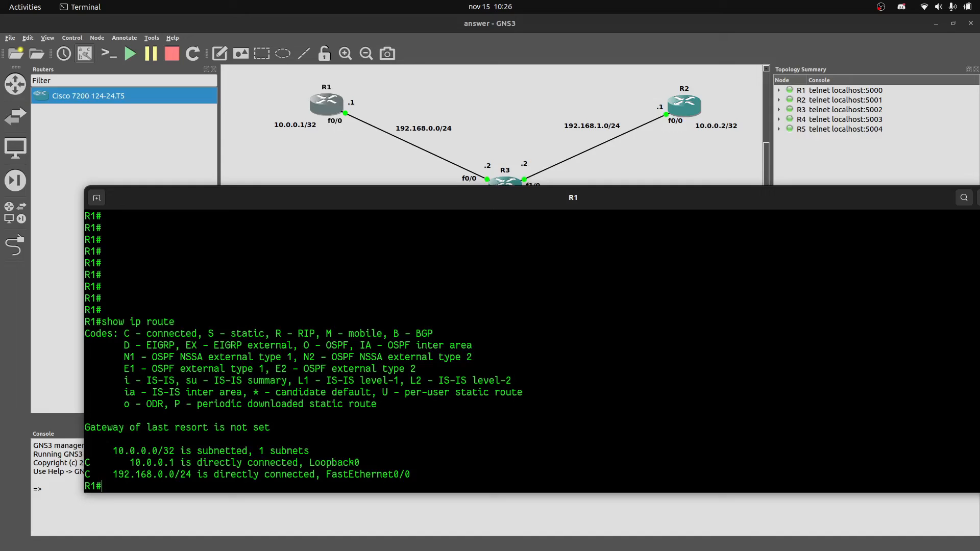
double_click(148, 343)
Enter configuration mode on R1 and start EIGRP routing with autonomous system number 1.
text(conf term)
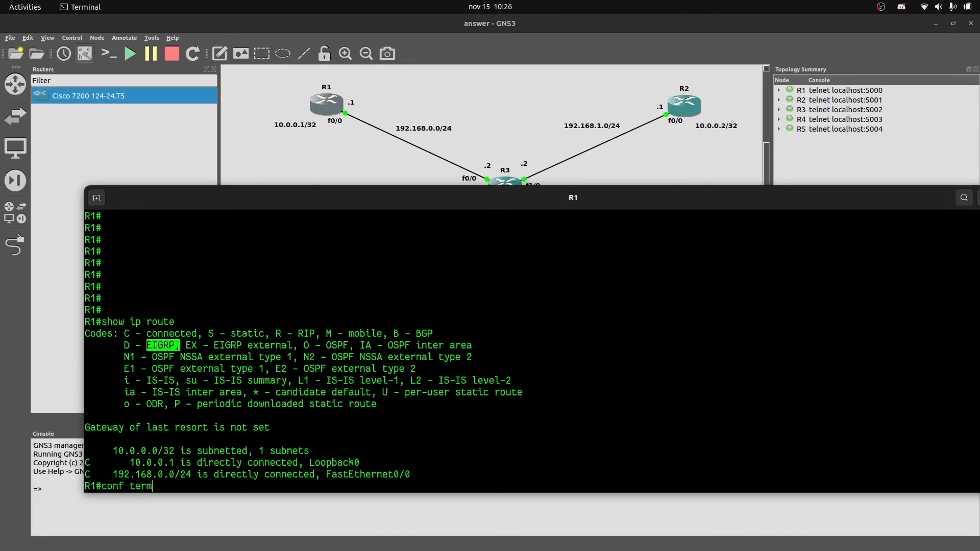
key(Return)
text(route)
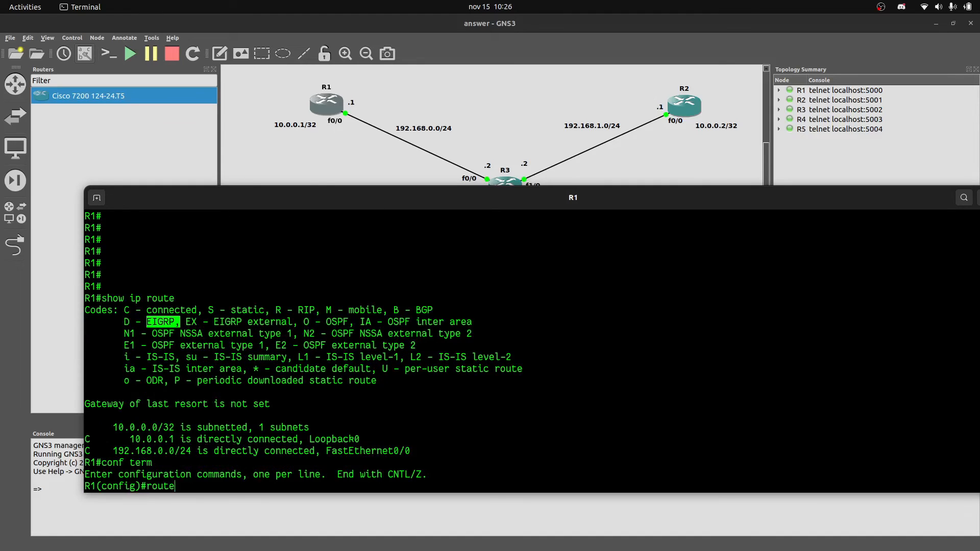
text(r eigrp 1)
key(Return)
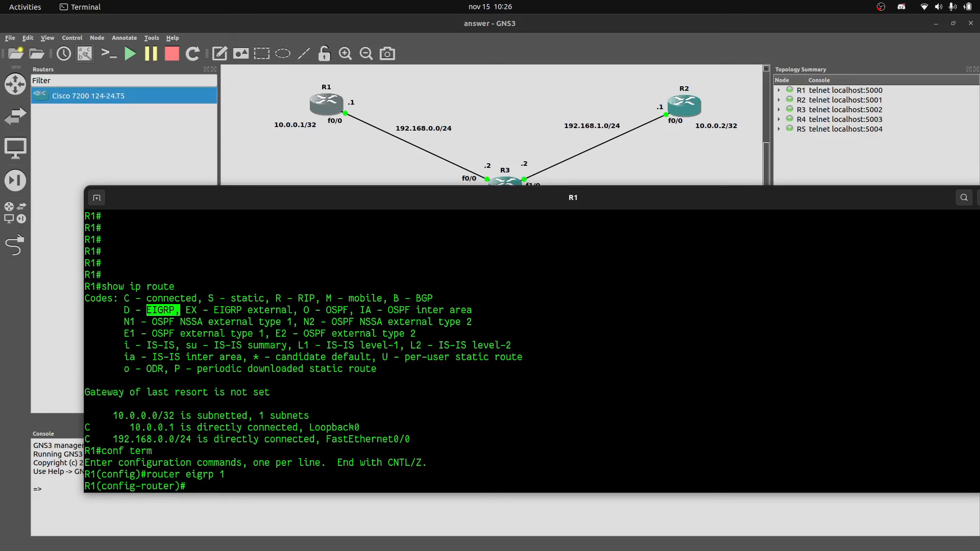
Advertise network 192.168.0.0 with wildcard mask 0.0.0.255 in R1's EIGRP process.
text(network 192.168.0.0 0/)
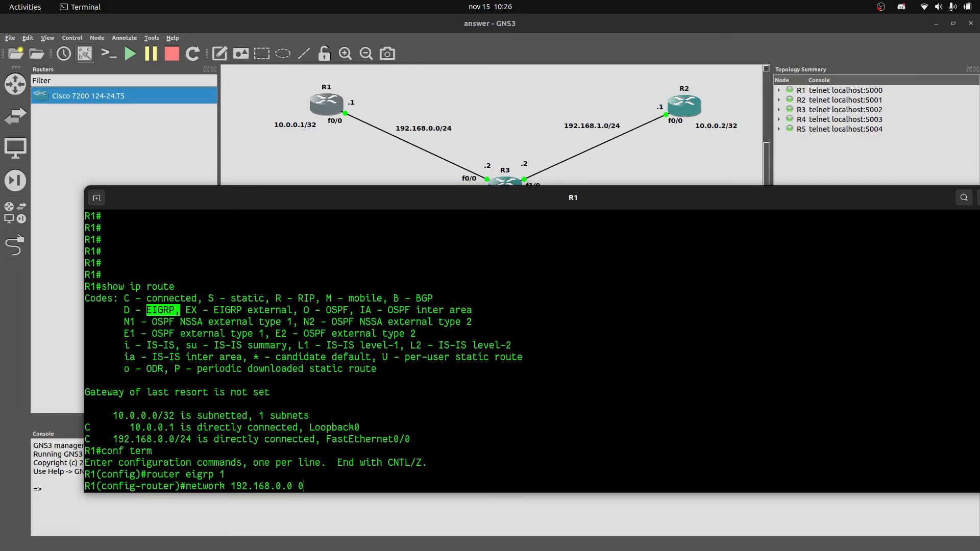
key(BackSpace)
text(.0.0.255)
key(Return)
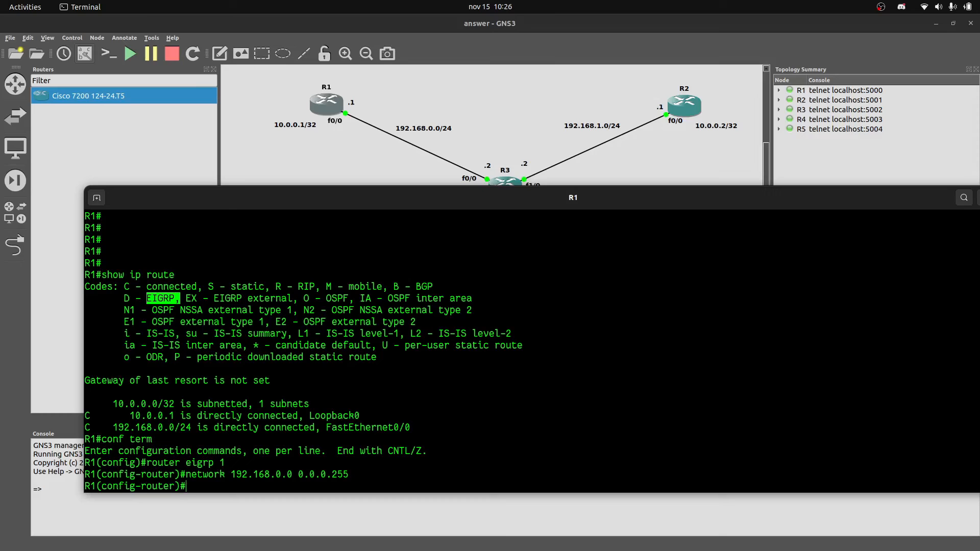
Advertise R1's loopback 10.0.0.1 with wildcard mask 0.0.0.0 in EIGRP and leave configuration mode.
key(Up)
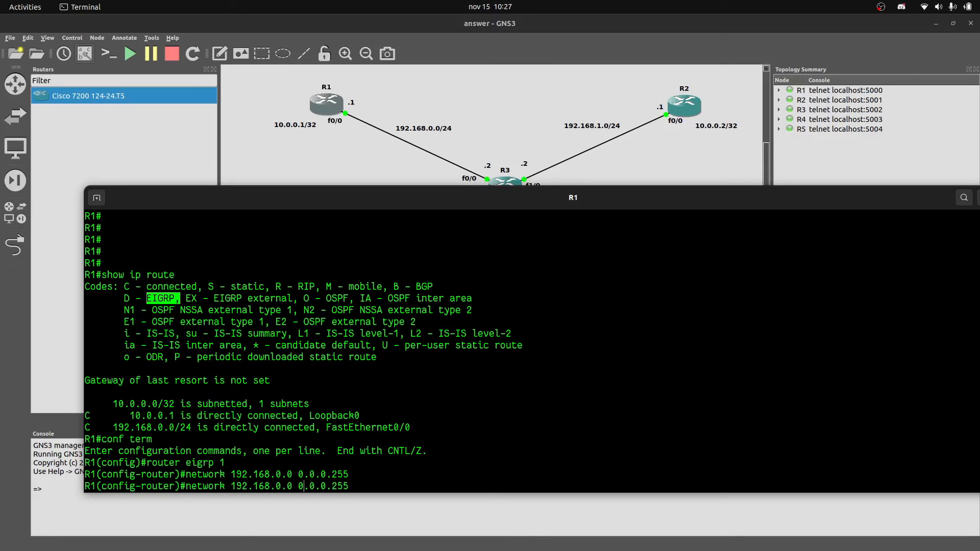
key(BackSpace)
key(BackSpace)
key(BackSpace)
key(BackSpace)
key(BackSpace)
key(BackSpace)
key(BackSpace)
key(BackSpace)
key(BackSpace)
key(BackSpace)
key(BackSpace)
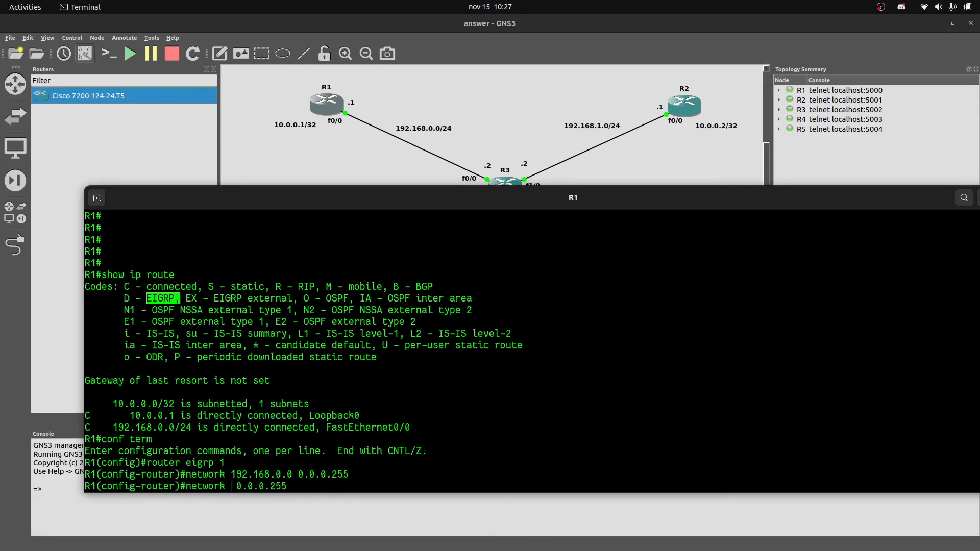
text(10.00.)
key(BackSpace)
key(BackSpace)
text(.0.1)
key(Right)
key(Right)
key(BackSpace)
key(BackSpace)
key(BackSpace)
text(0)
key(Return)
text(end)
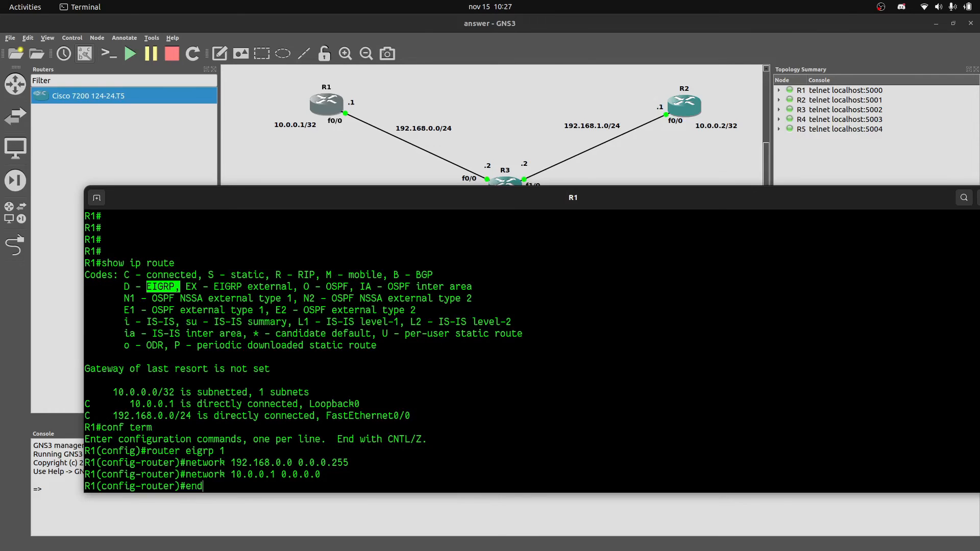
key(Return)
Display the eigrp section of R1's running configuration.
text(w )
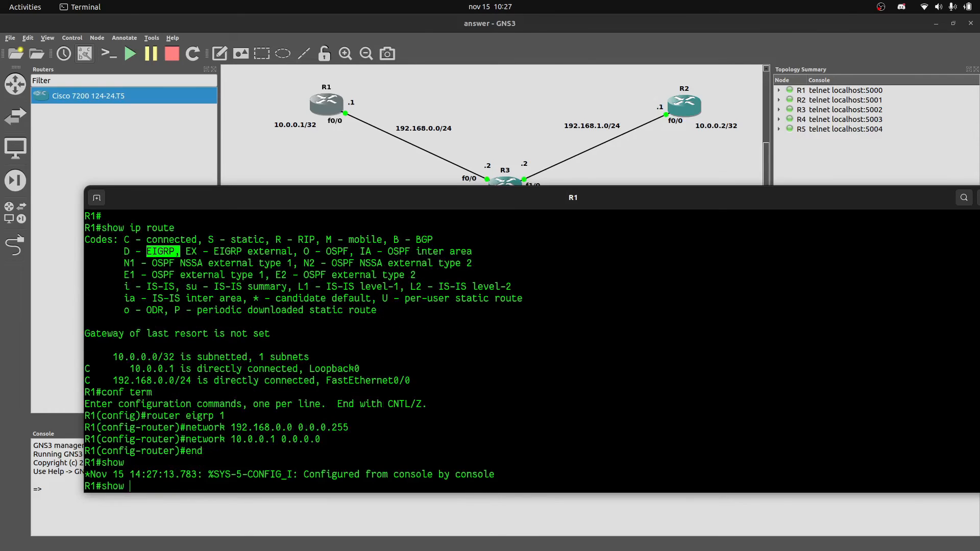
text(run)
key(Tab)
text(| sec)
key(Tab)
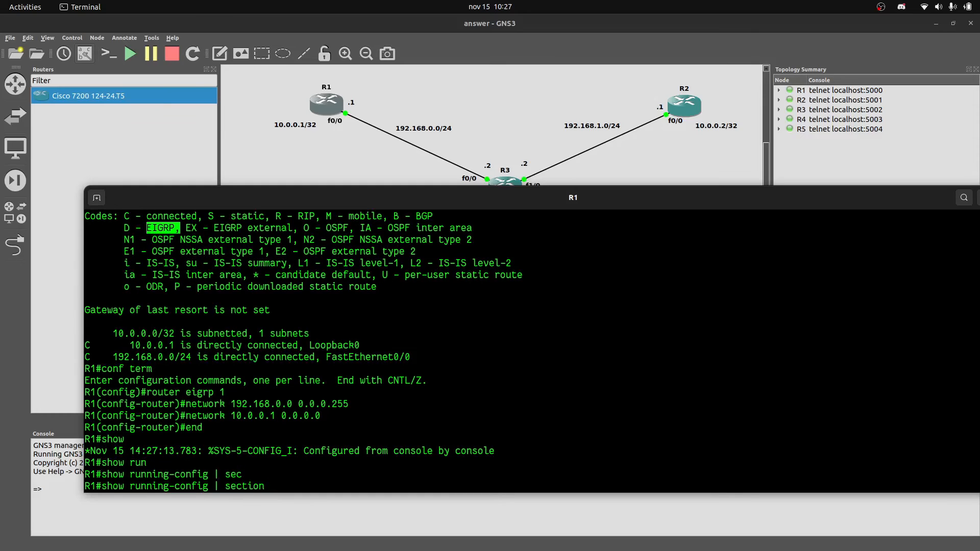
text(eig)
key(Tab)
text(rp)
key(Return)
key(Up)
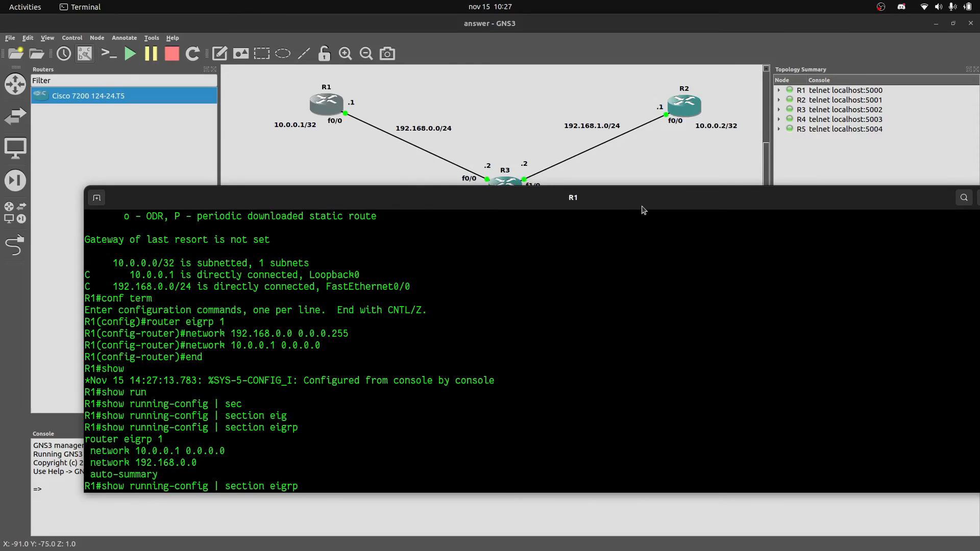
Open R3's console, close R1's console, move R3's window below its router in the topology, and clear the stray prompt text.
scroll(575, 148, down, 2)
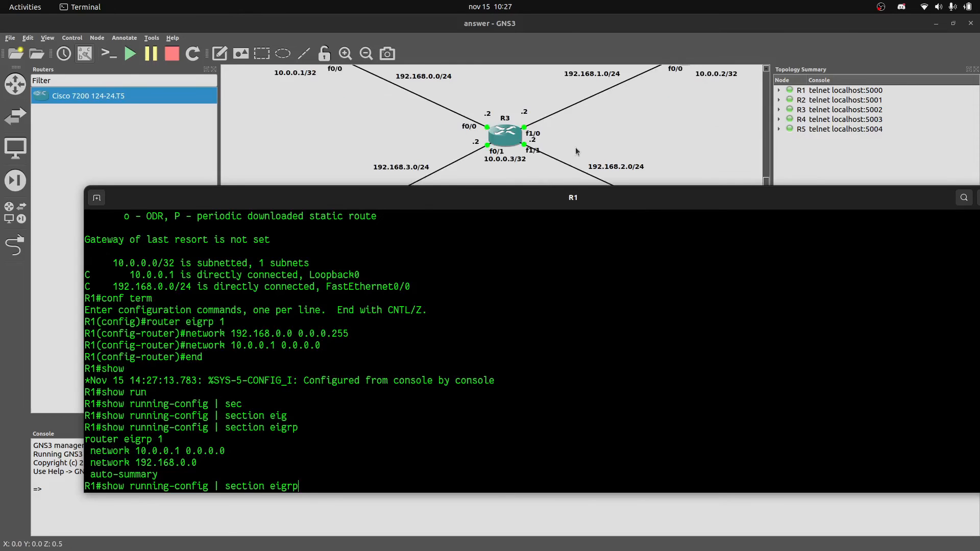
click(501, 135)
double_click(501, 136)
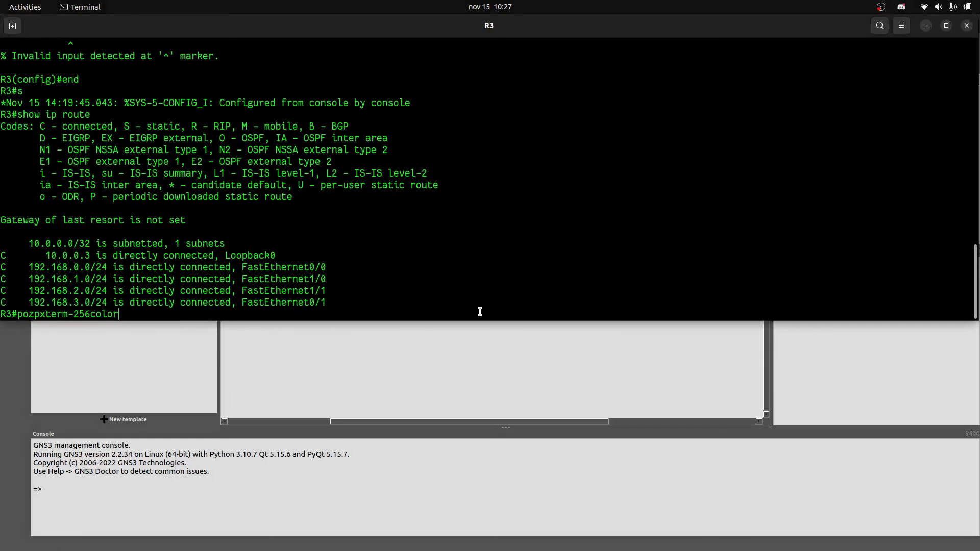
key(alt+Tab)
drag(553, 202, 399, 204)
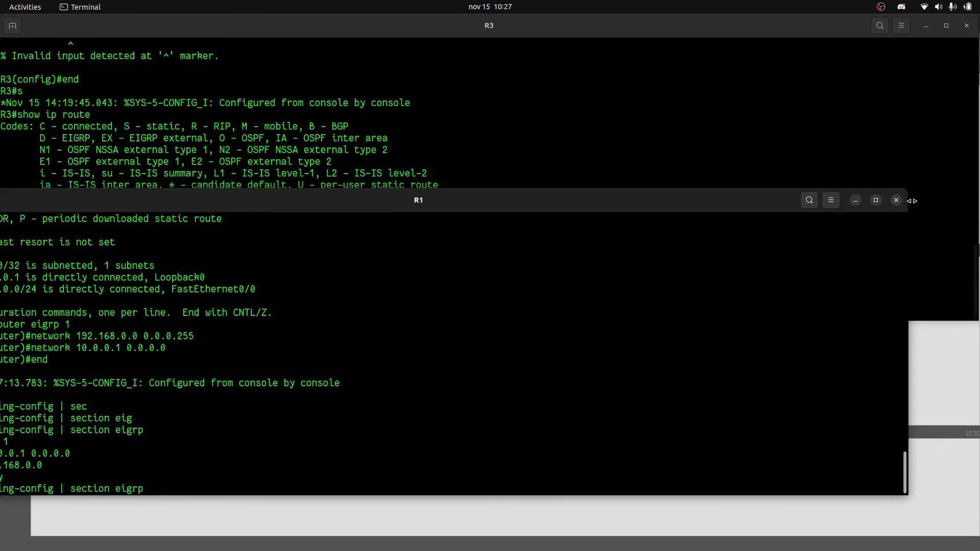
click(897, 201)
drag(647, 23, 677, 202)
key(Return)
Enter configuration mode on R3 and start EIGRP routing with autonomous system number 1.
text(con)
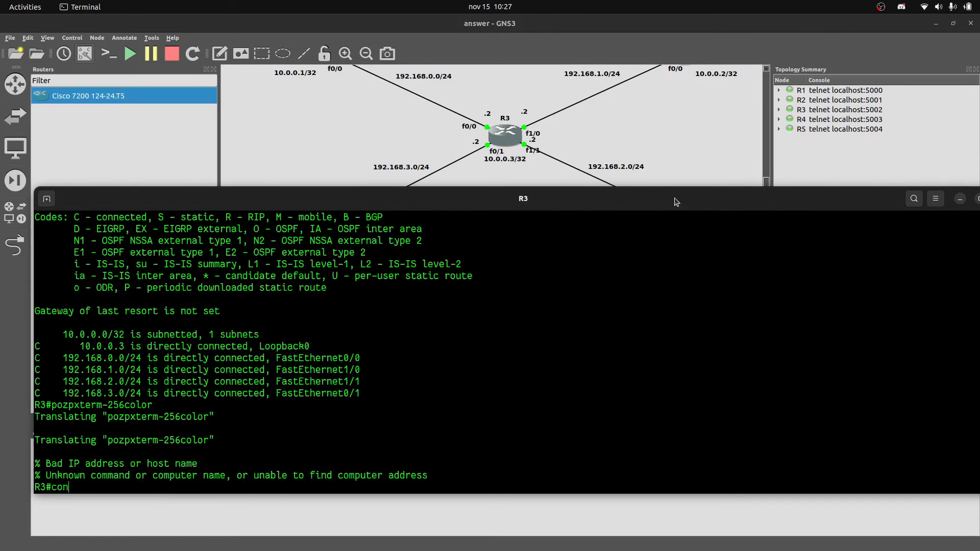
text(f term)
key(Return)
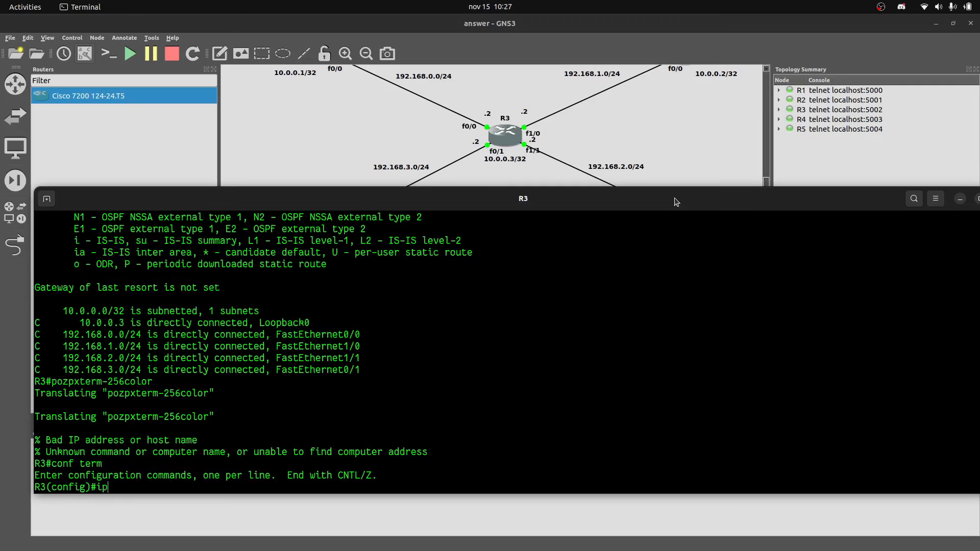
text(route )
text(r )
text(eight)
key(BackSpace)
key(BackSpace)
text(rp 1)
key(Return)
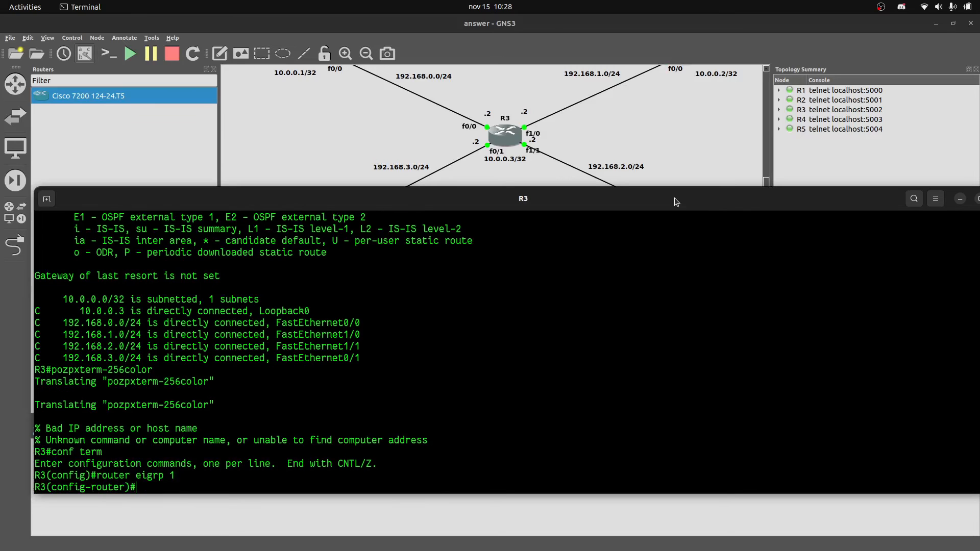
Advertise network 192.168.0.0 with wildcard mask 0.0.0.255 in R3's EIGRP process.
text(network 192.168.0.)
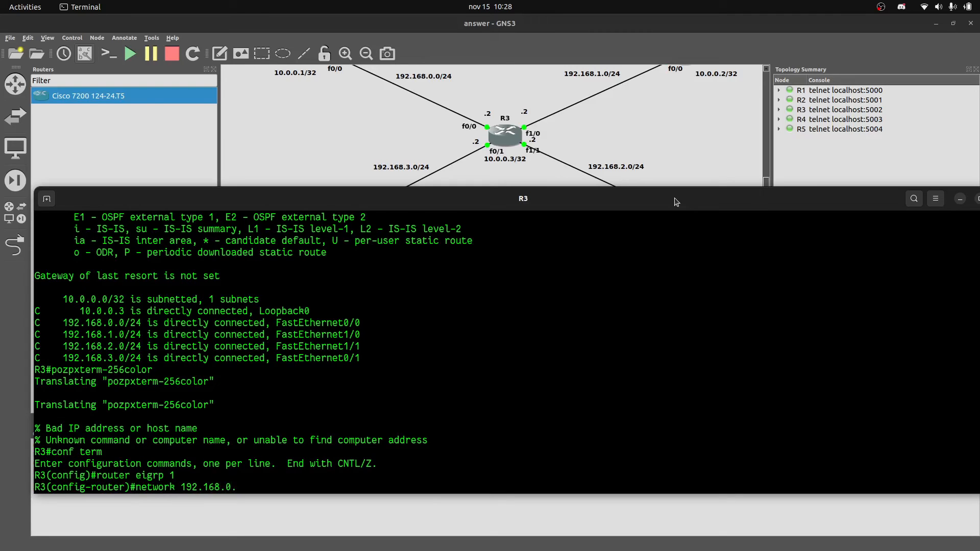
text(0 0.0.0.255)
key(Return)
Advertise network 192.168.1.0 with wildcard mask 0.0.0.255 in R3's EIGRP process.
key(Up)
key(Left)
key(Left)
key(Left)
key(Left)
key(Left)
key(Left)
key(Left)
key(Left)
key(Left)
key(Left)
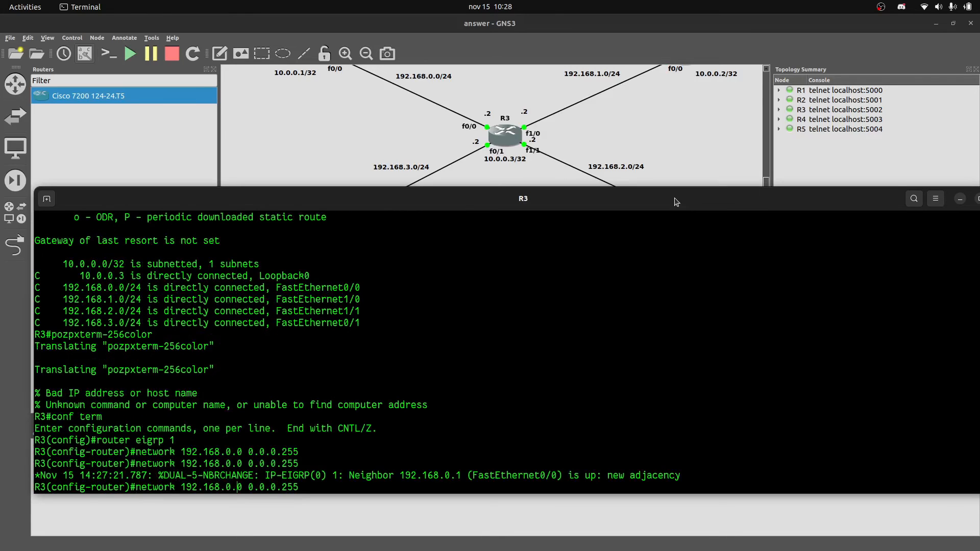
key(BackSpace)
text(1)
key(Return)
Advertise network 192.168.2.0 with wildcard mask 0.0.0.255 in R3's EIGRP process.
key(Up)
key(Left)
key(Left)
key(Left)
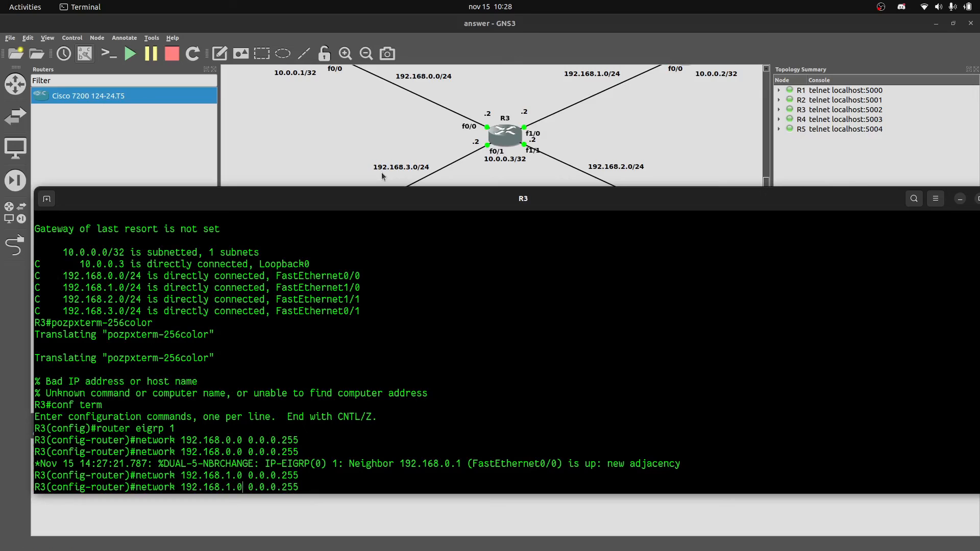
key(BackSpace)
text(2)
key(Return)
Advertise network 192.168.3.0 with wildcard mask 0.0.0.255 in R3's EIGRP process.
key(Up)
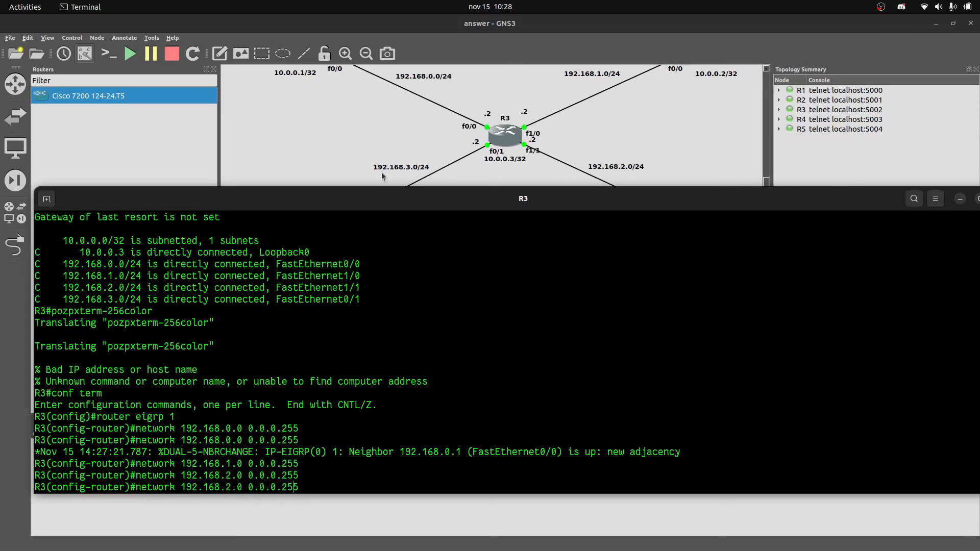
key(BackSpace)
text(3)
key(Return)
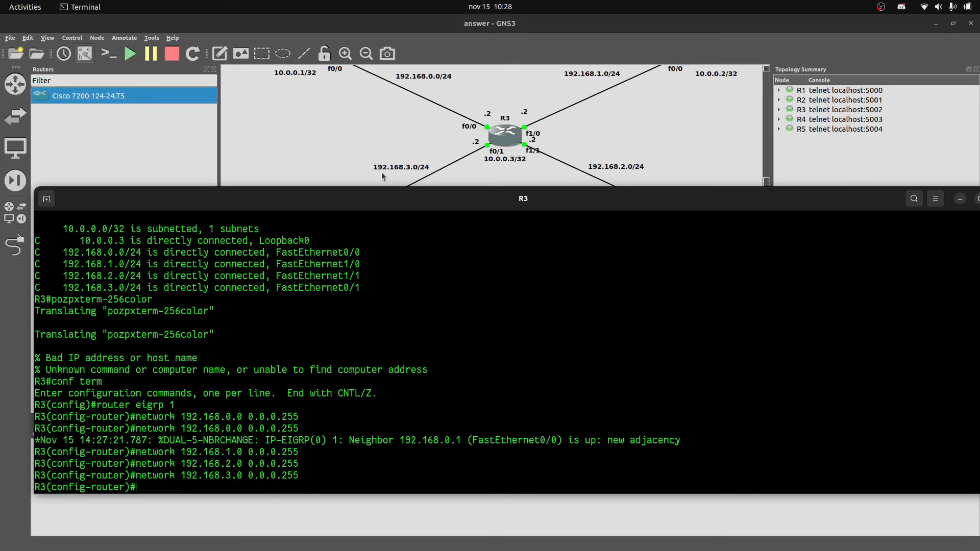
Advertise R3's loopback 10.0.0.3 with wildcard mask 0.0.0.0 in EIGRP and leave configuration mode.
key(Up)
key(BackSpace)
key(BackSpace)
key(BackSpace)
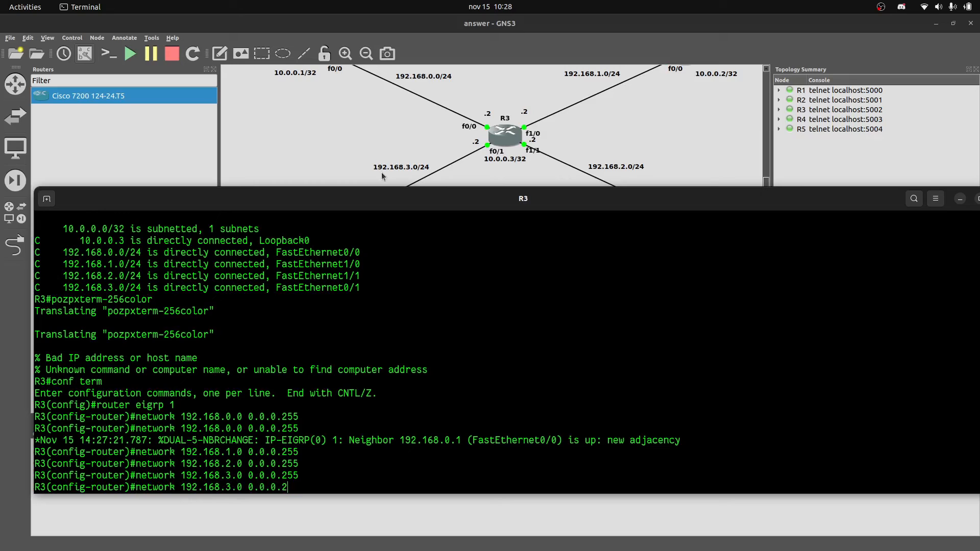
text(0)
key(BackSpace)
key(BackSpace)
key(BackSpace)
key(BackSpace)
key(BackSpace)
key(BackSpace)
key(BackSpace)
key(BackSpace)
key(BackSpace)
key(BackSpace)
text(0.0.0.)
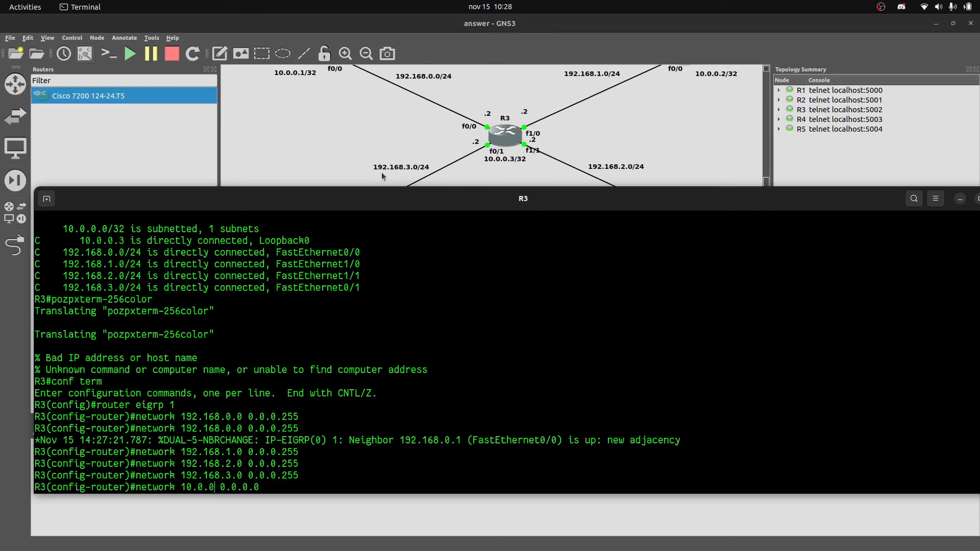
text(3)
key(Return)
text(end)
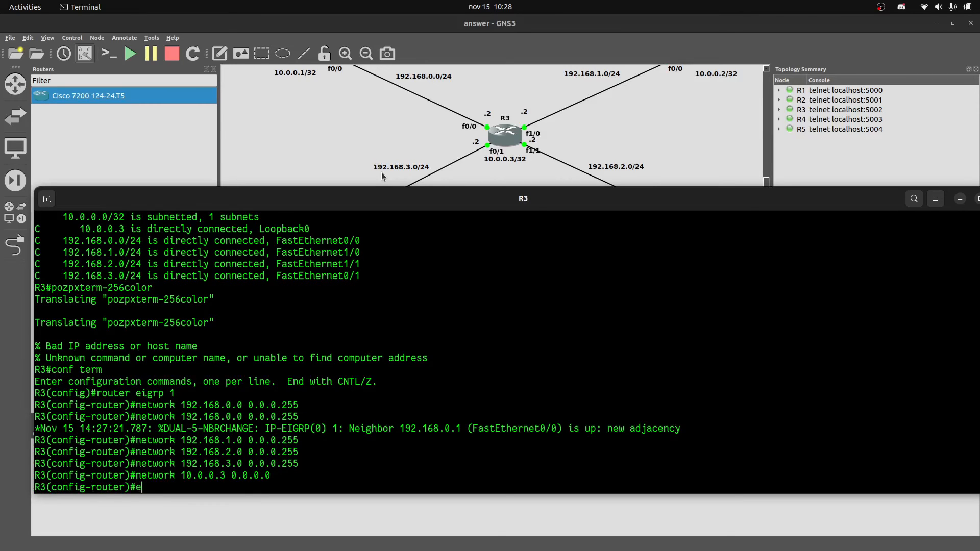
key(Return)
Display the router section of R3's running configuration.
text(show run)
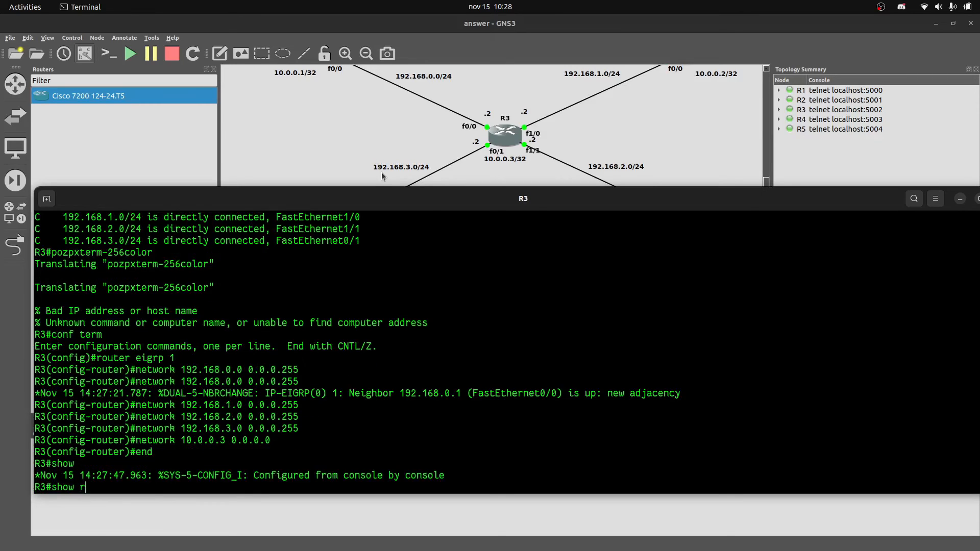
key(Tab)
text(| sec)
key(Tab)
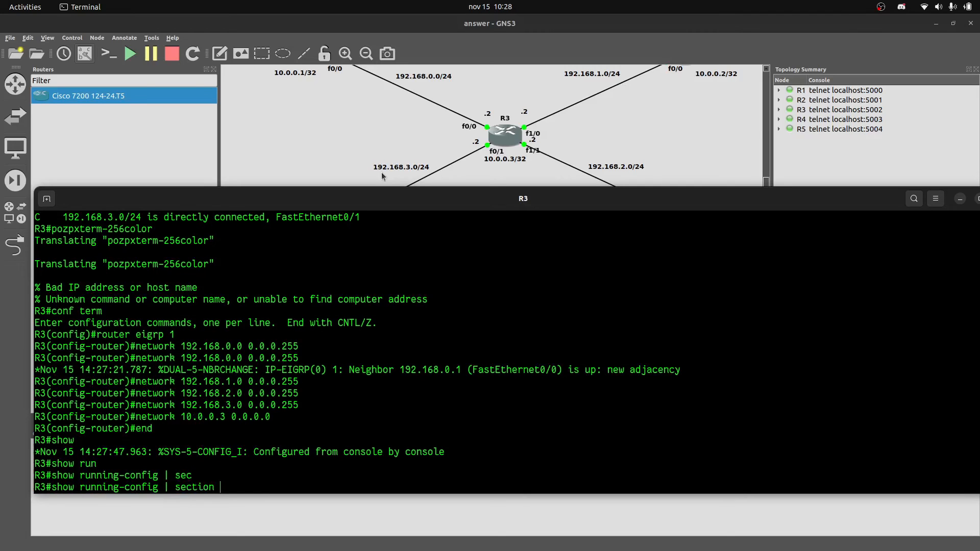
text(router)
key(Return)
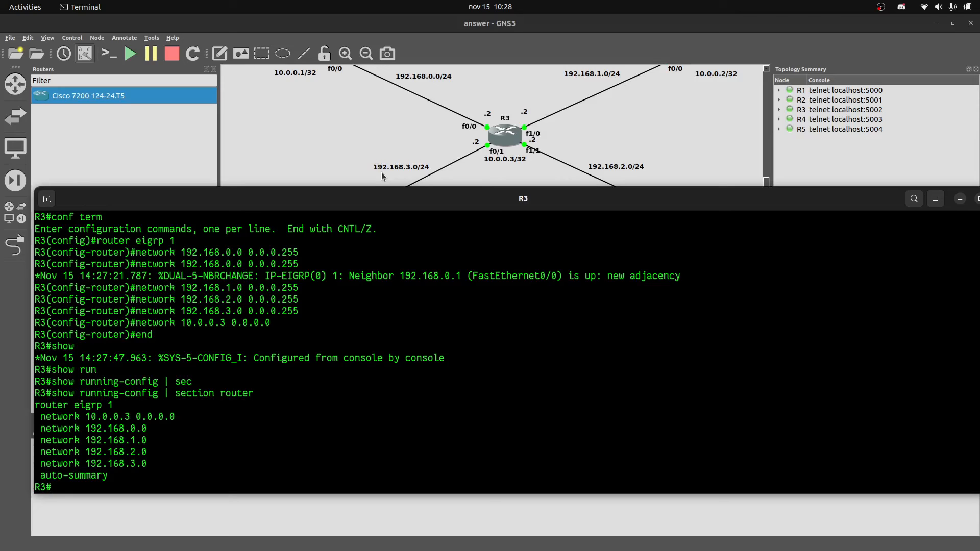
Display R3's IP routing table and highlight the EIGRP summary route for 10.0.0.0/8.
text(p)
key(BackSpace)
text(show ip route)
key(Return)
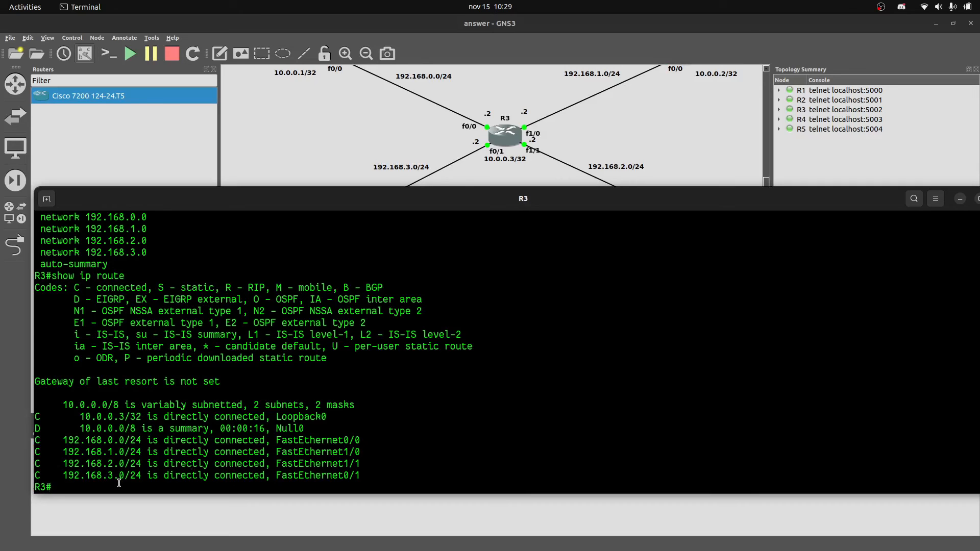
drag(91, 428, 180, 429)
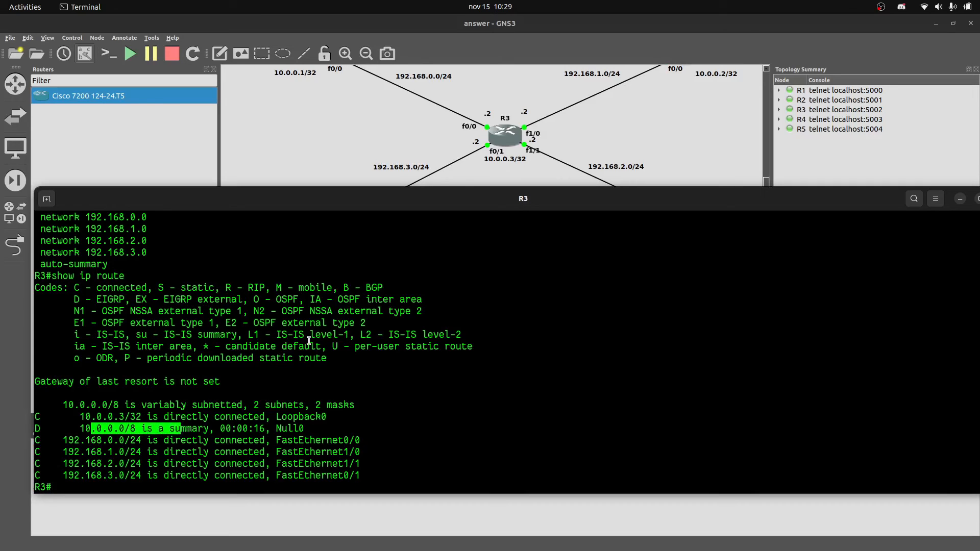
Reopen R1's console from the topology and display the router section of its running configuration.
click(304, 104)
scroll(304, 100, up, 2)
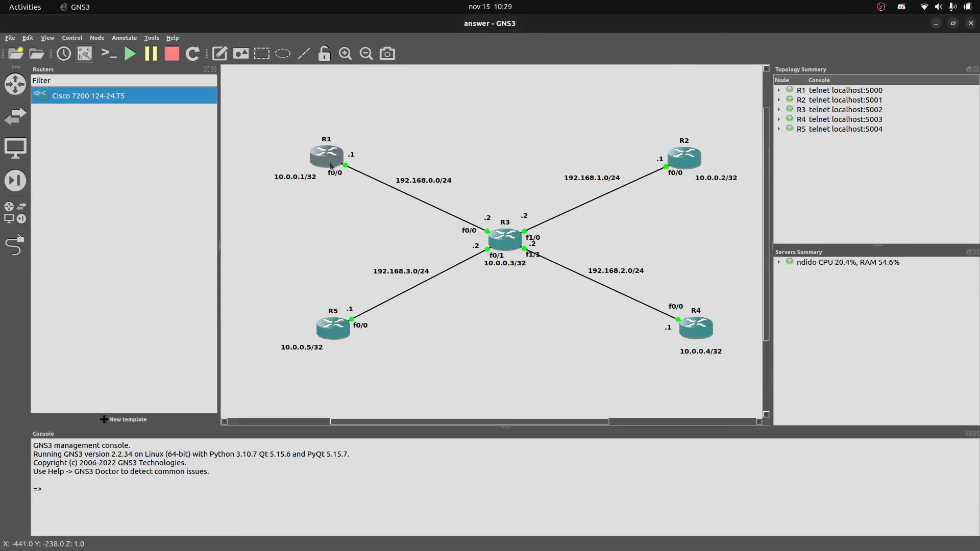
double_click(330, 162)
key(Up)
key(Up)
key(Up)
key(Up)
key(Up)
key(Up)
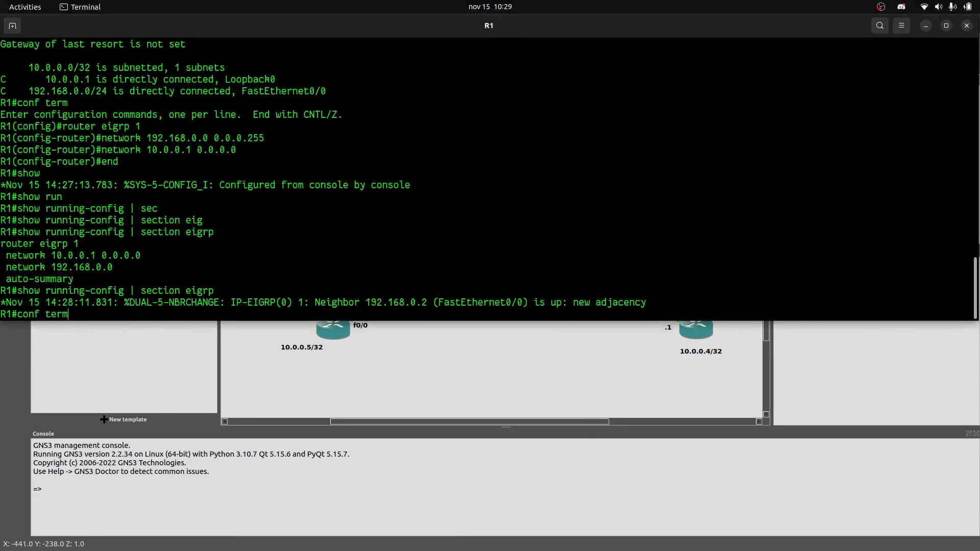
key(Down)
key(Up)
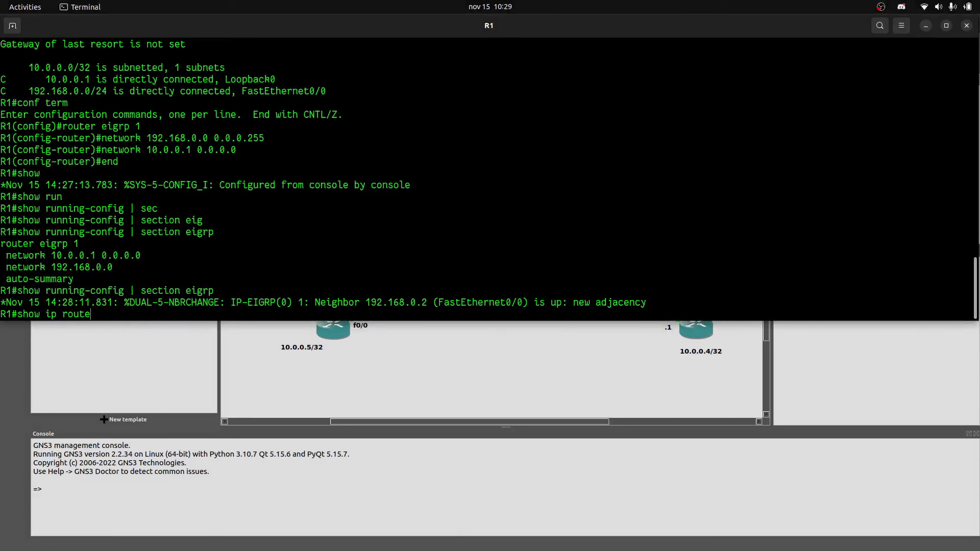
key(Up)
key(Return)
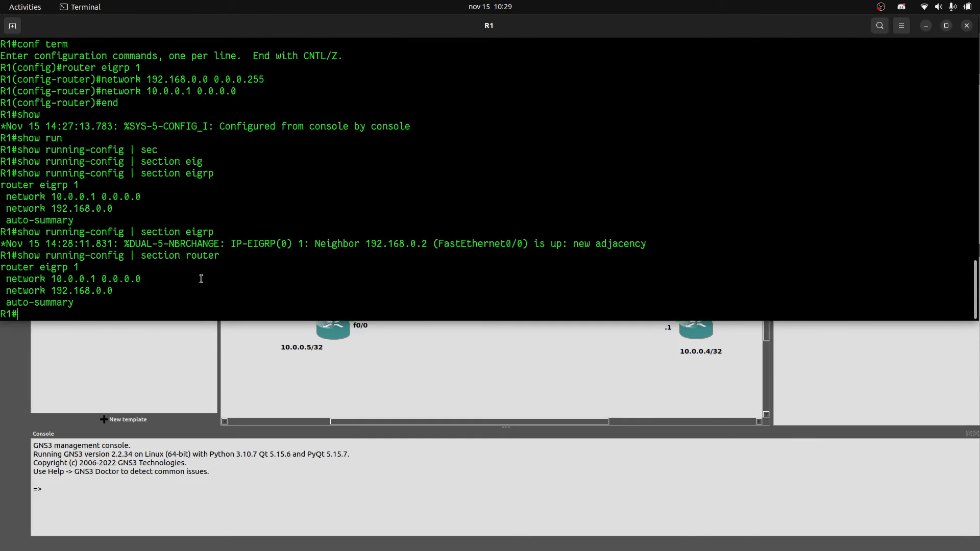
Disable automatic summarization for EIGRP process 1 on R1 and leave configuration mode.
text(end)
key(BackSpace)
key(BackSpace)
key(BackSpace)
key(BackSpace)
text(conf term)
key(Return)
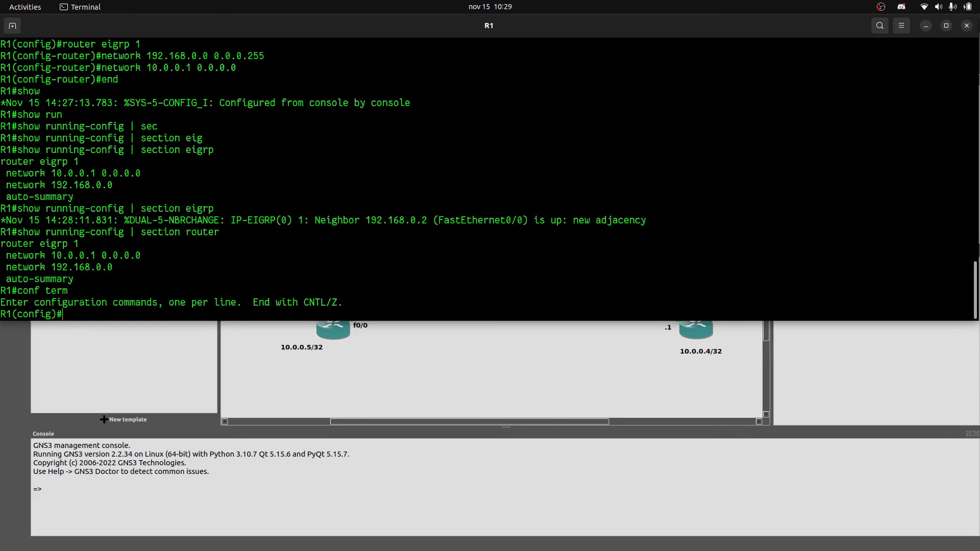
key(Up)
key(Up)
key(Up)
key(Up)
key(Return)
text(no au)
key(Tab)
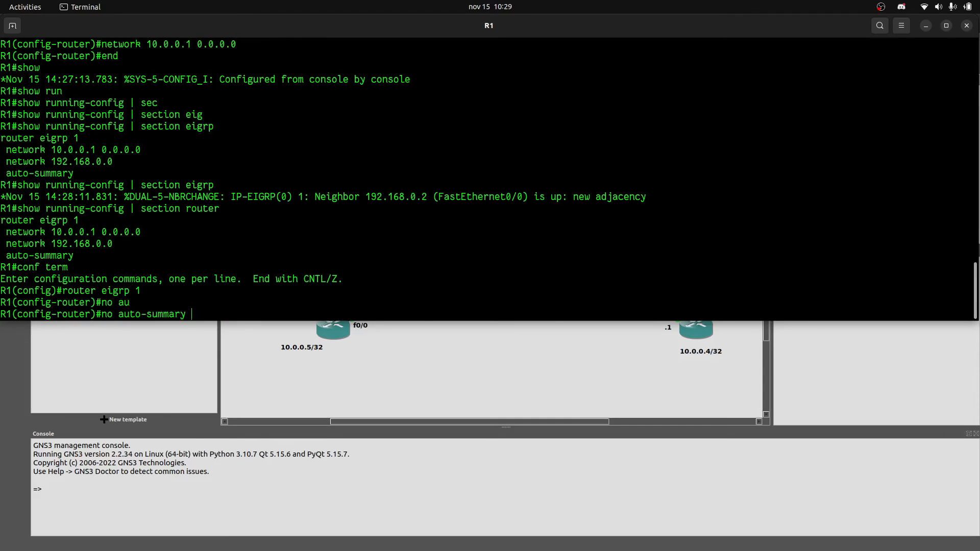
key(Return)
text(en)
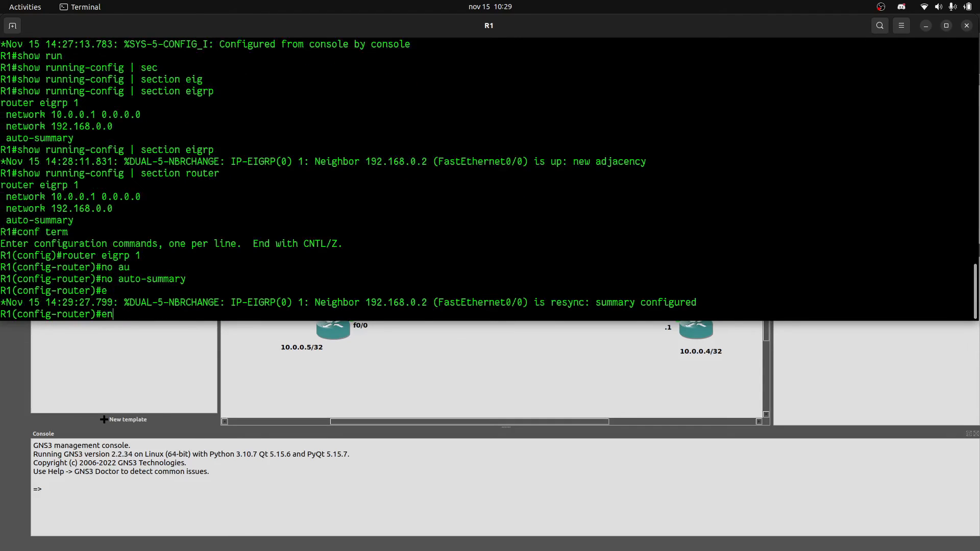
text(d)
key(Return)
Display the router section of R1's running configuration to check the auto-summary setting.
key(Up)
key(Up)
key(Return)
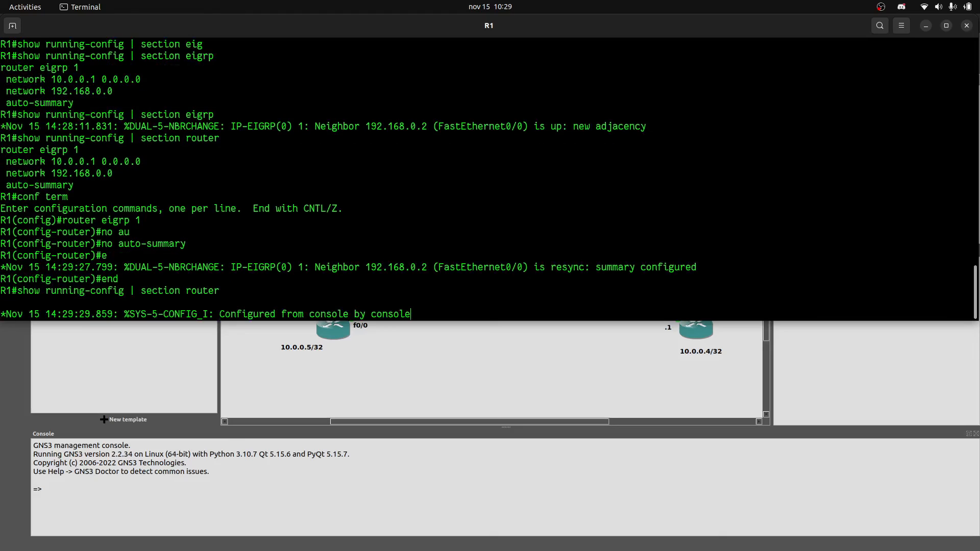
Display R1's IP routing table.
key(Up)
key(Up)
key(Down)
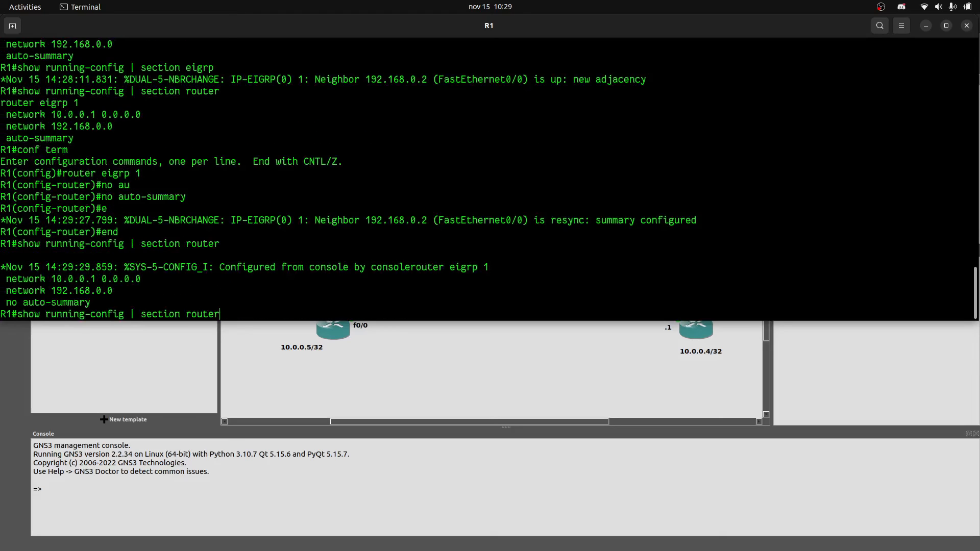
key(Up)
key(Up)
key(Up)
key(ctrl+u)
text(sh)
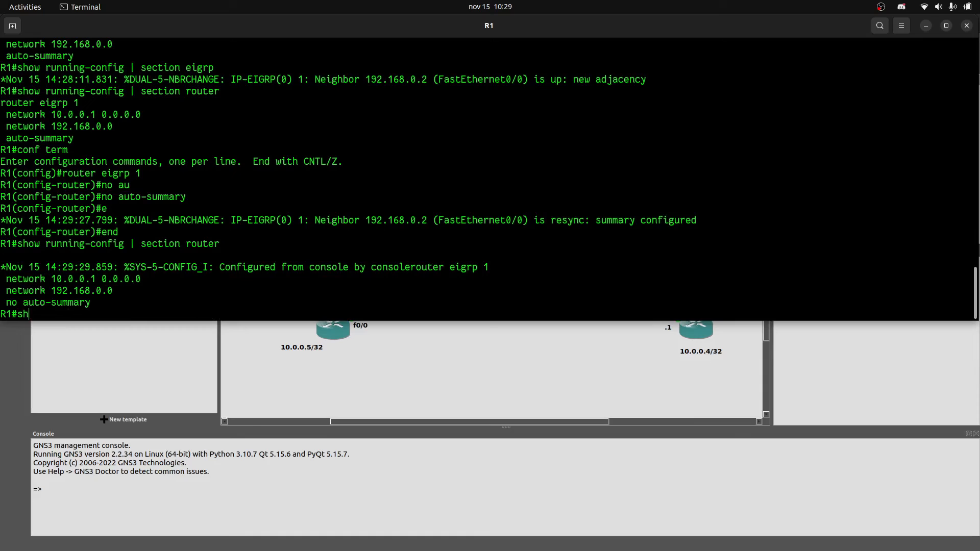
text(ow ip route)
key(Return)
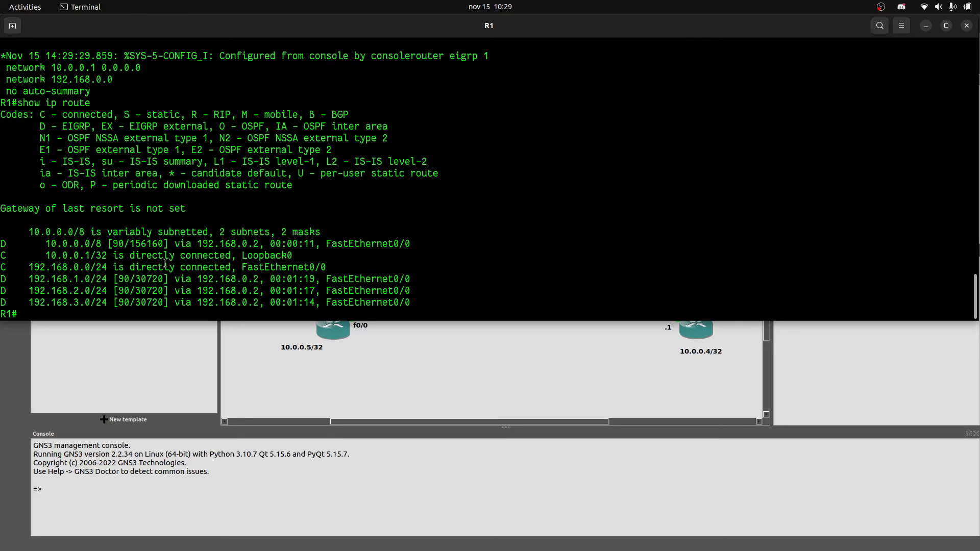
Switch to R3's console, disable automatic summarization for EIGRP process 1 and leave configuration mode.
key(alt+Tab)
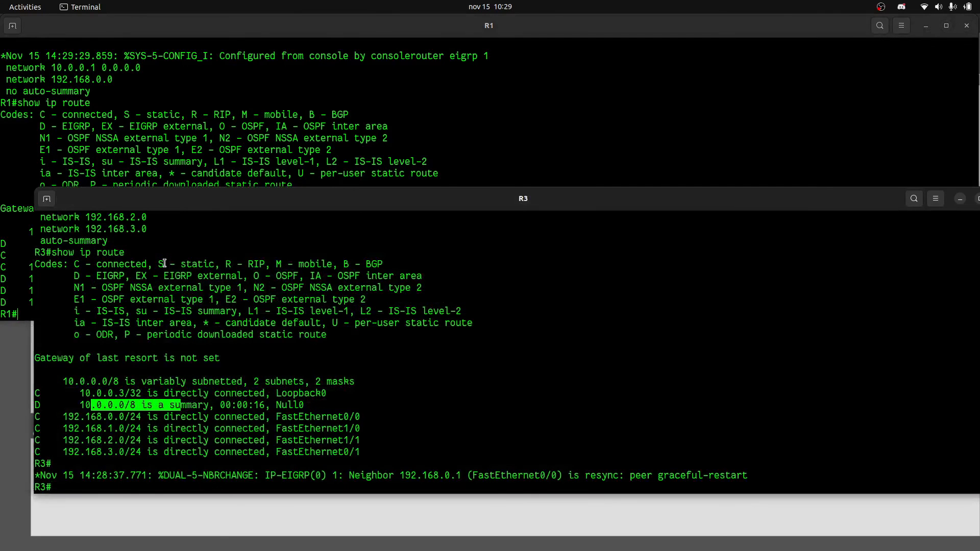
text(show running-config | section router)
key(Up)
key(Return)
text(no)
key(BackSpace)
key(BackSpace)
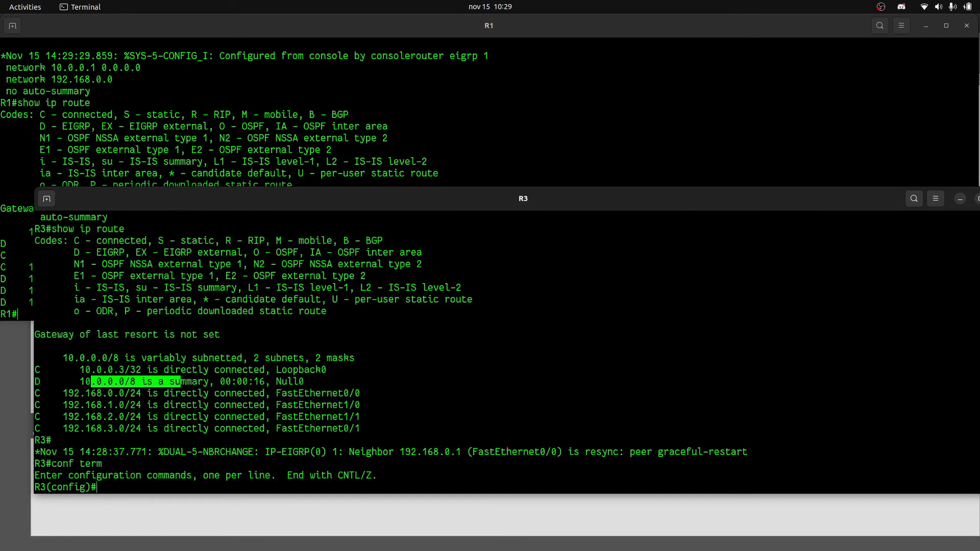
key(Up)
key(Up)
key(Up)
key(Return)
key(Return)
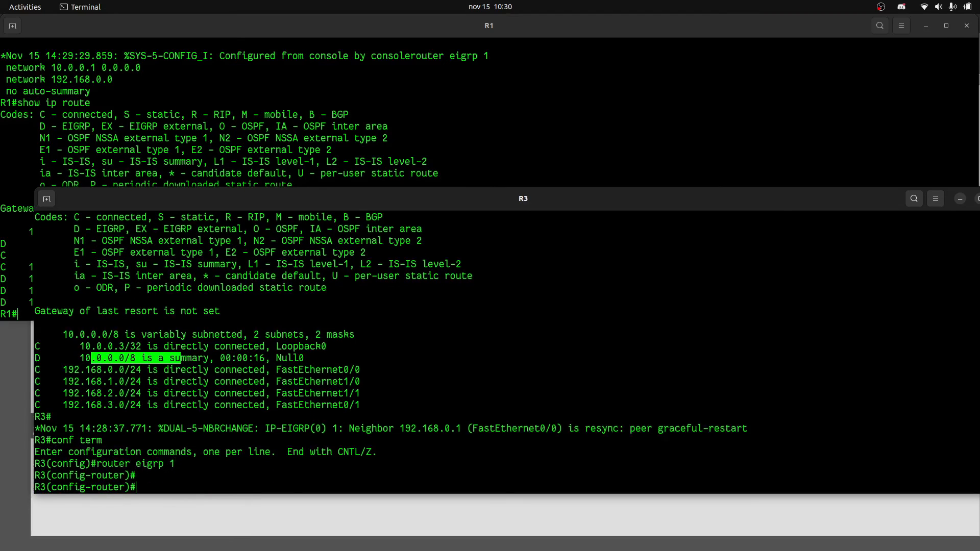
text(no au)
key(Tab)
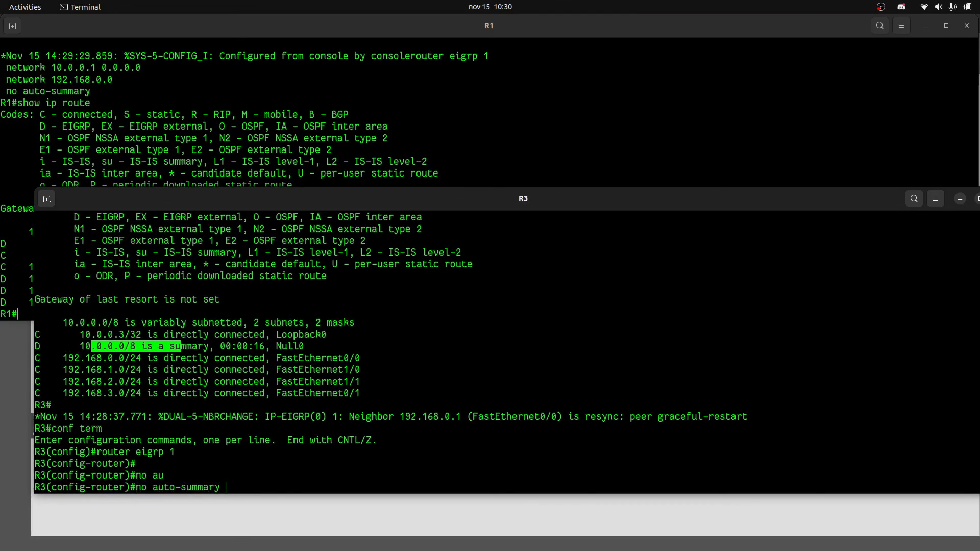
key(Return)
text(end)
key(Return)
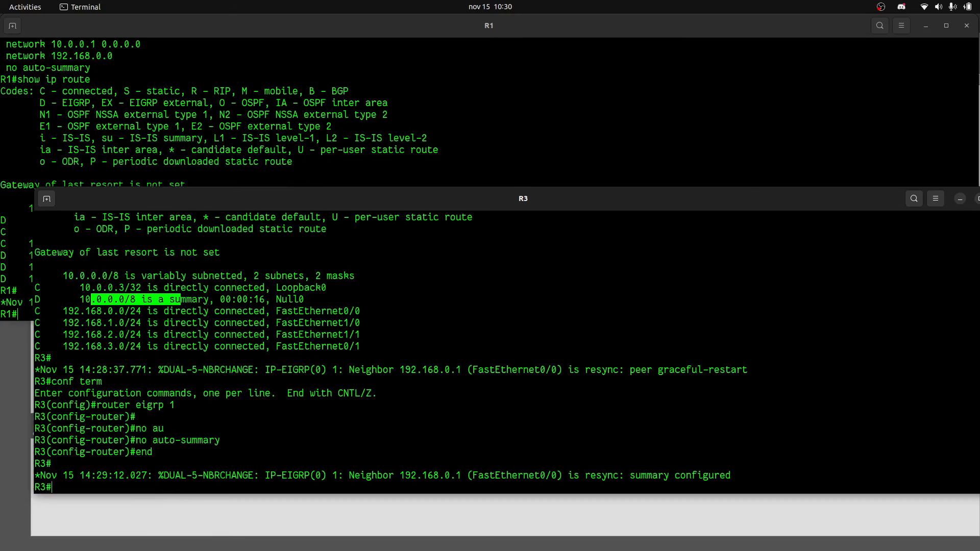
Display R3's IP routing table and compare it with the 10.0.0.0/8 EIGRP route in R1's console.
text(show ip route)
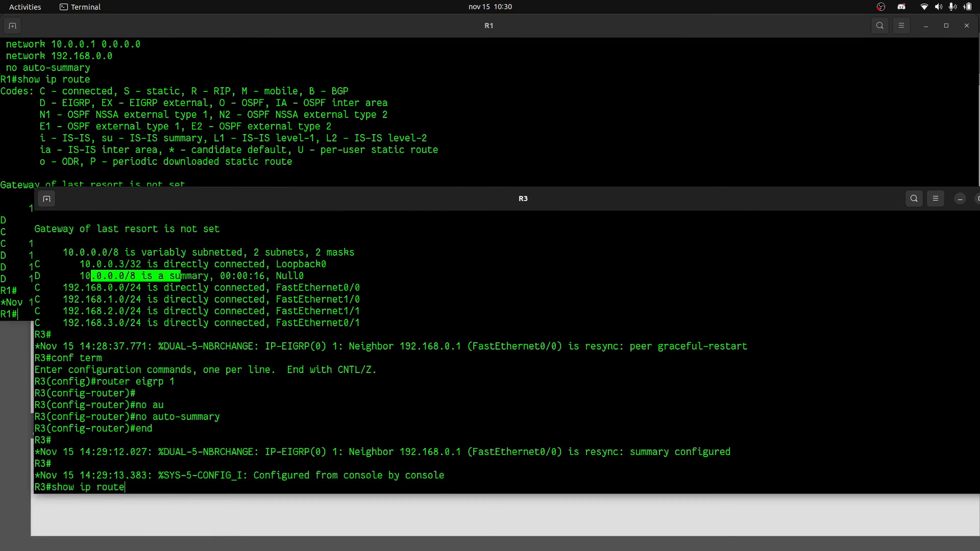
key(Return)
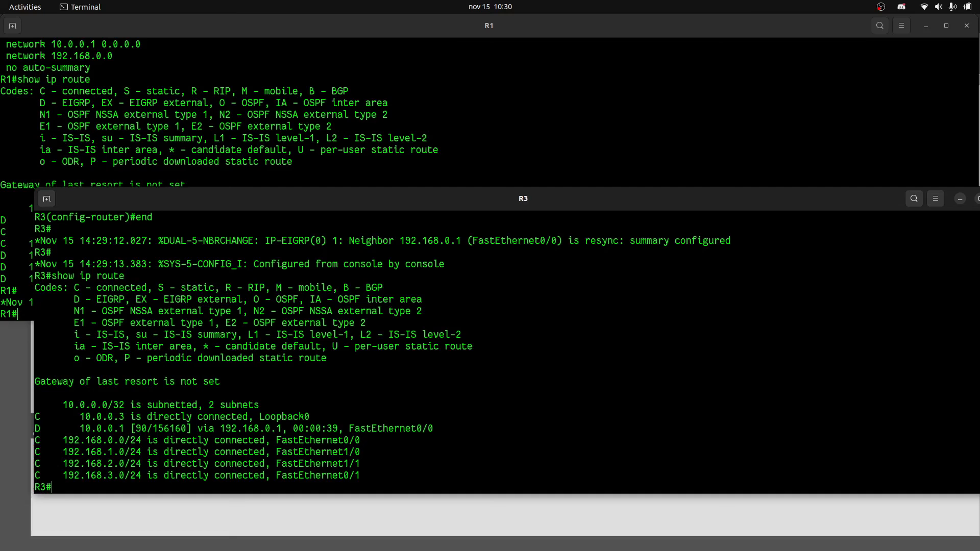
click(0, 192)
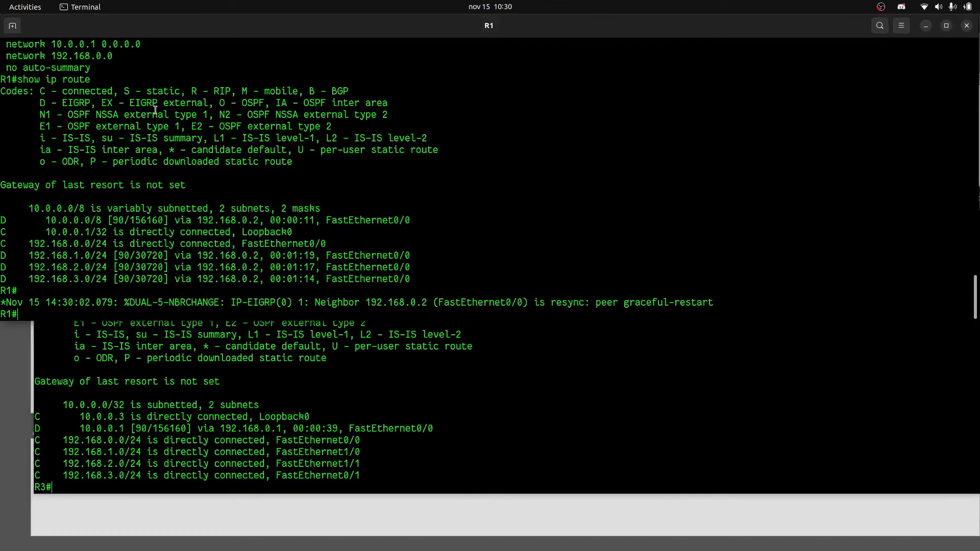
drag(56, 220, 316, 209)
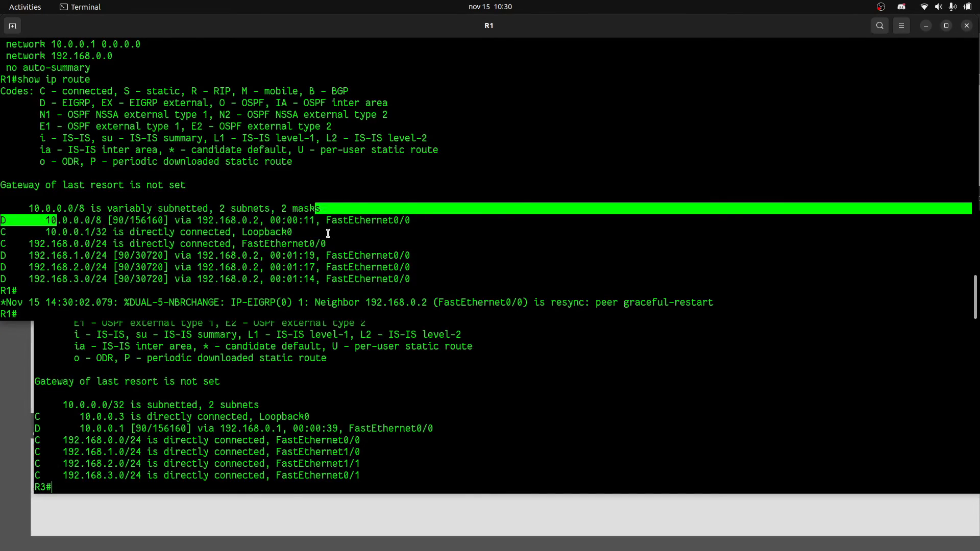
click(223, 396)
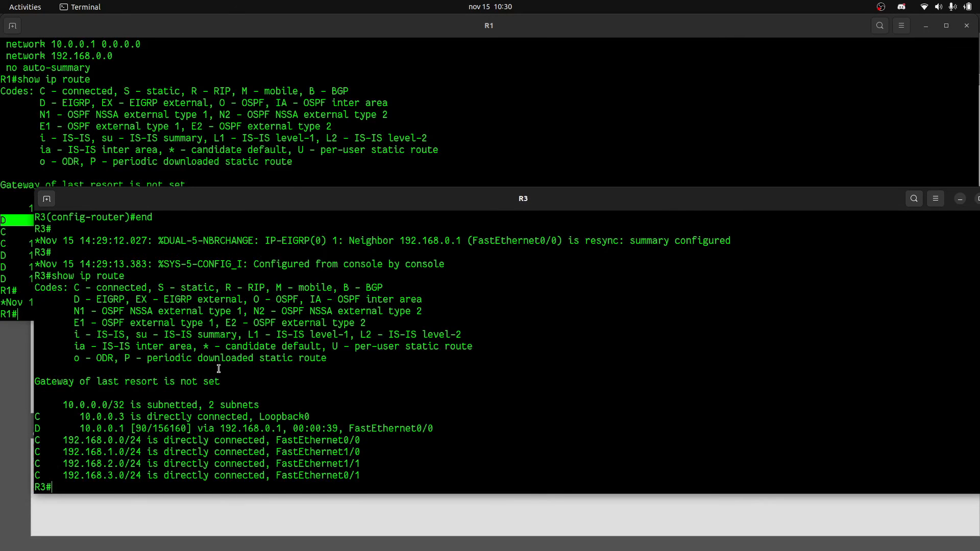
Review the router eigrp 1 and no auto-summary commands in R3's console output, highlighting them.
scroll(218, 366, up, 2)
drag(125, 239, 170, 240)
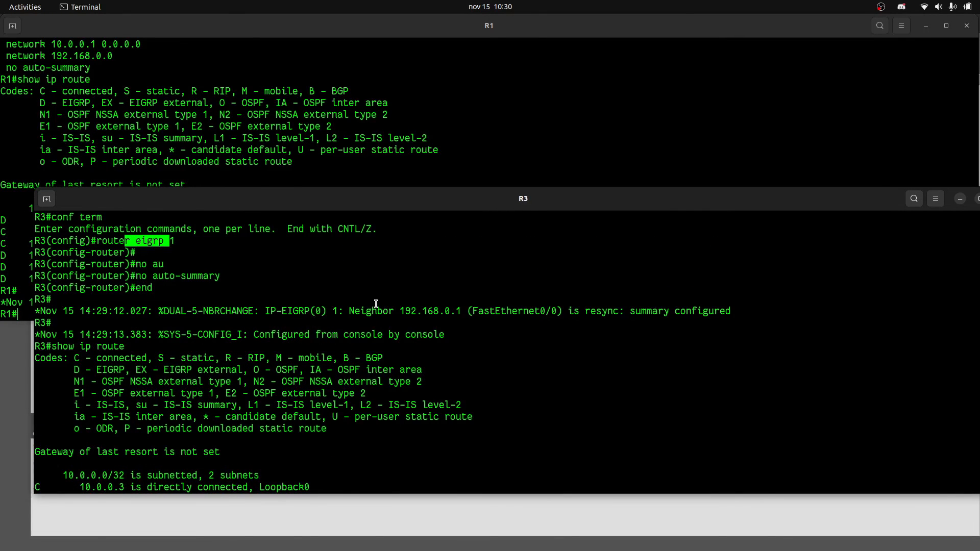
scroll(377, 304, down, 1)
drag(142, 242, 203, 241)
scroll(248, 326, down, 1)
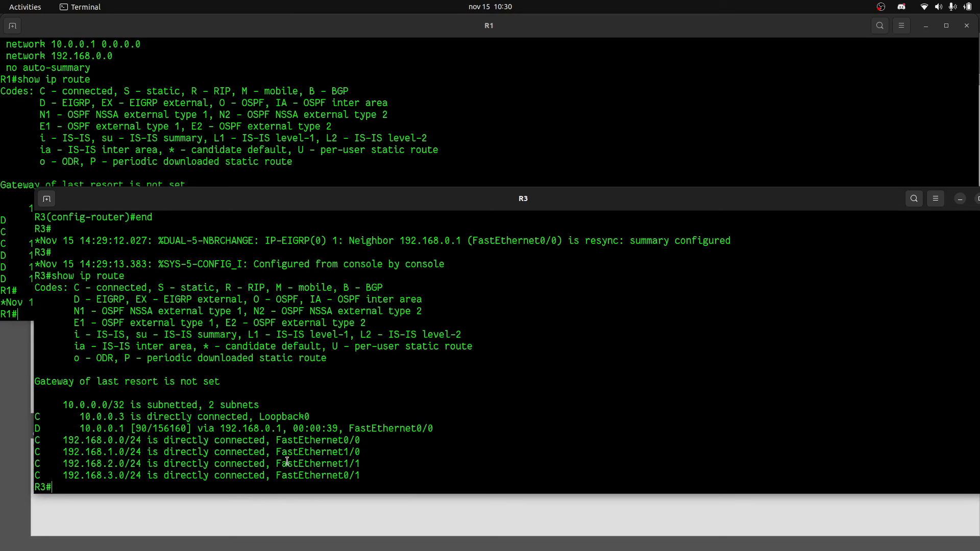
Close the R3 and R1 console windows to return to the topology.
drag(870, 206, 764, 215)
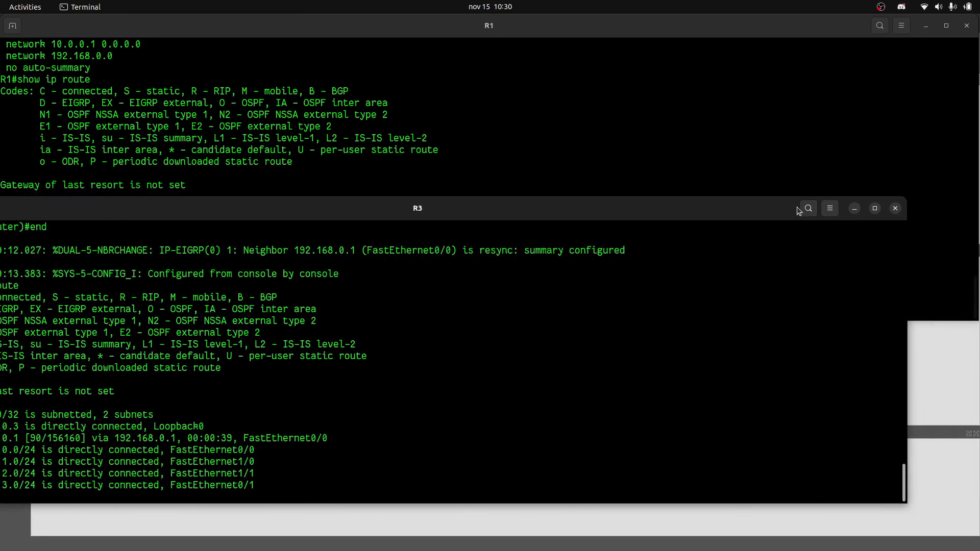
click(895, 208)
click(966, 26)
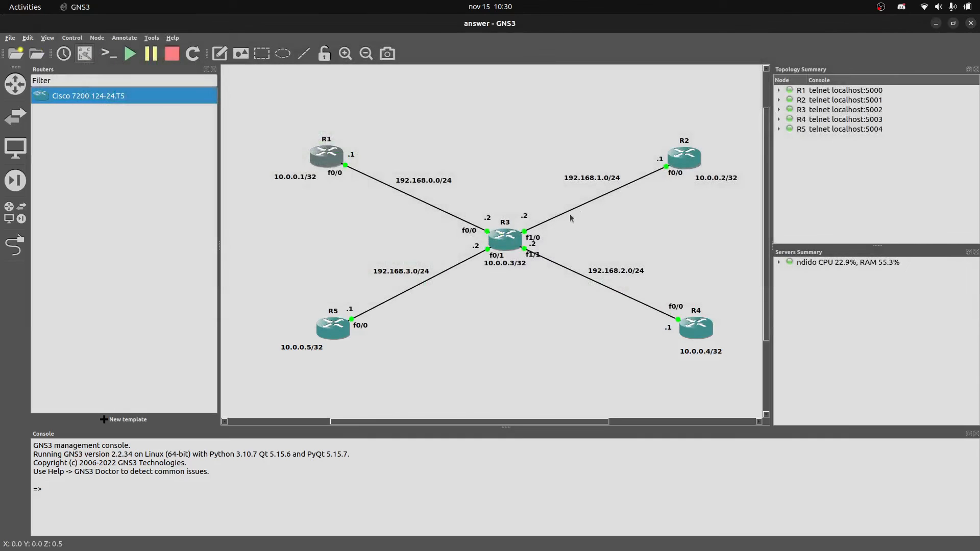
Reopen R3's console, move it below R1 and R2 in the topology, and clear the stray characters from its prompt.
double_click(505, 250)
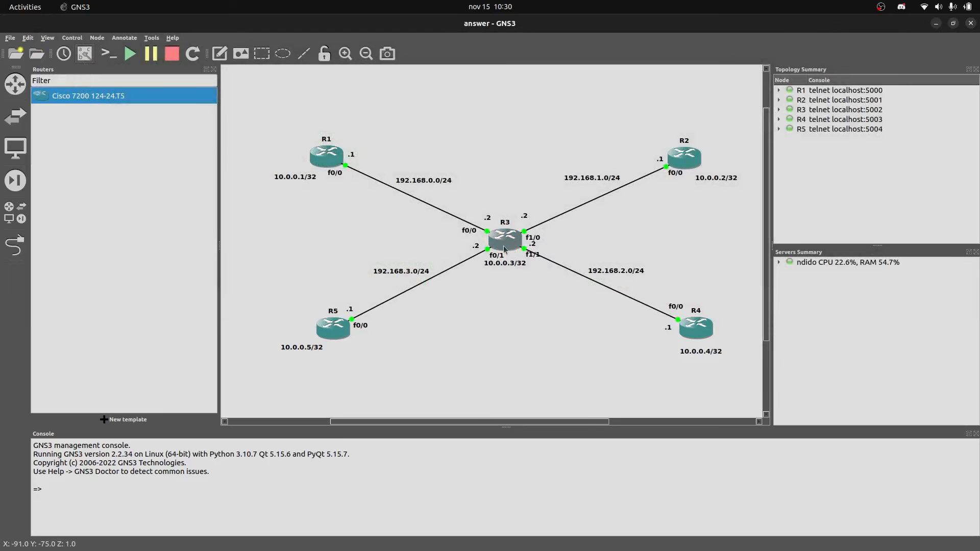
drag(405, 37, 462, 266)
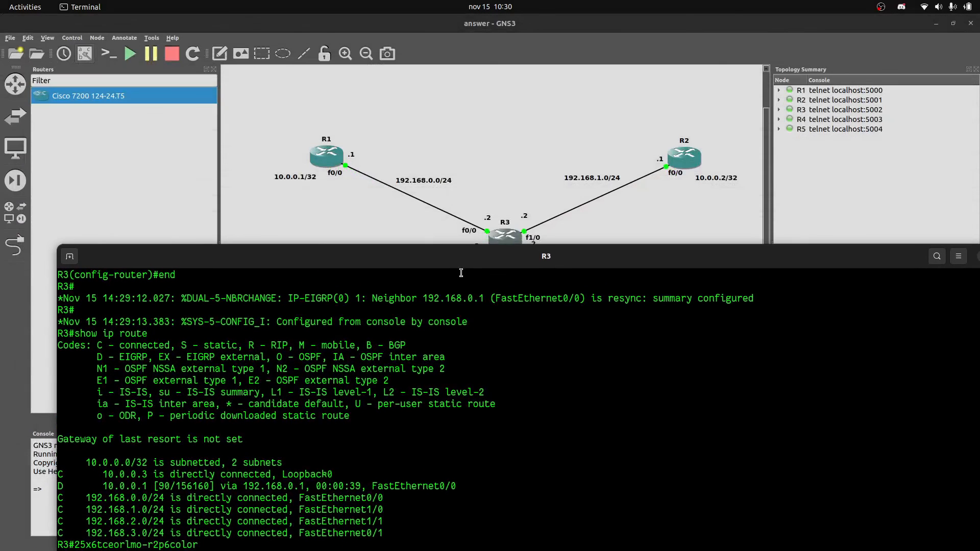
key(BackSpace)
key(BackSpace)
key(BackSpace)
key(BackSpace)
key(BackSpace)
key(BackSpace)
key(BackSpace)
key(BackSpace)
key(BackSpace)
key(BackSpace)
key(BackSpace)
key(BackSpace)
key(BackSpace)
key(BackSpace)
key(BackSpace)
key(BackSpace)
key(BackSpace)
key(BackSpace)
key(BackSpace)
key(BackSpace)
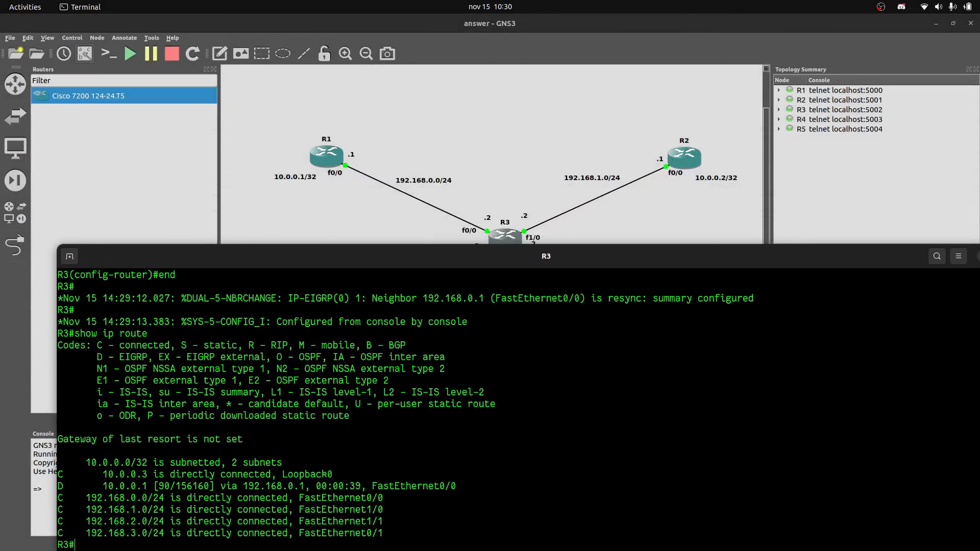
key(Return)
Ping R1's loopback address 10.0.0.1 from R3.
text(ping)
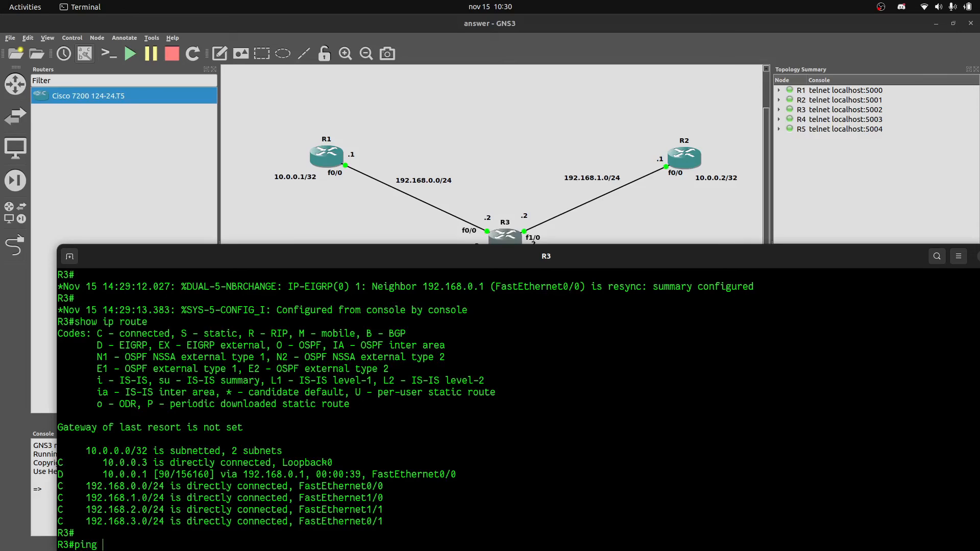
scroll(490, 189, down, 2)
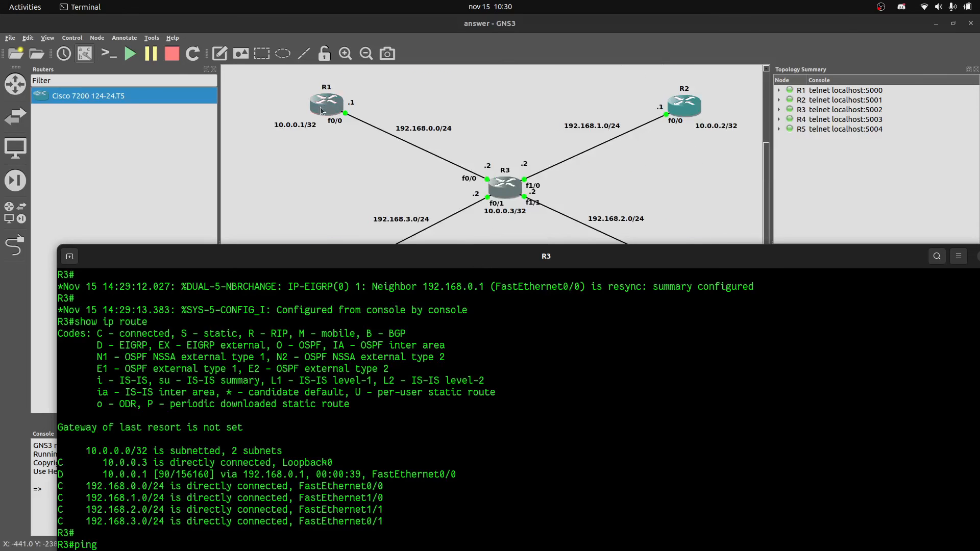
text(10.0.0.1)
key(Return)
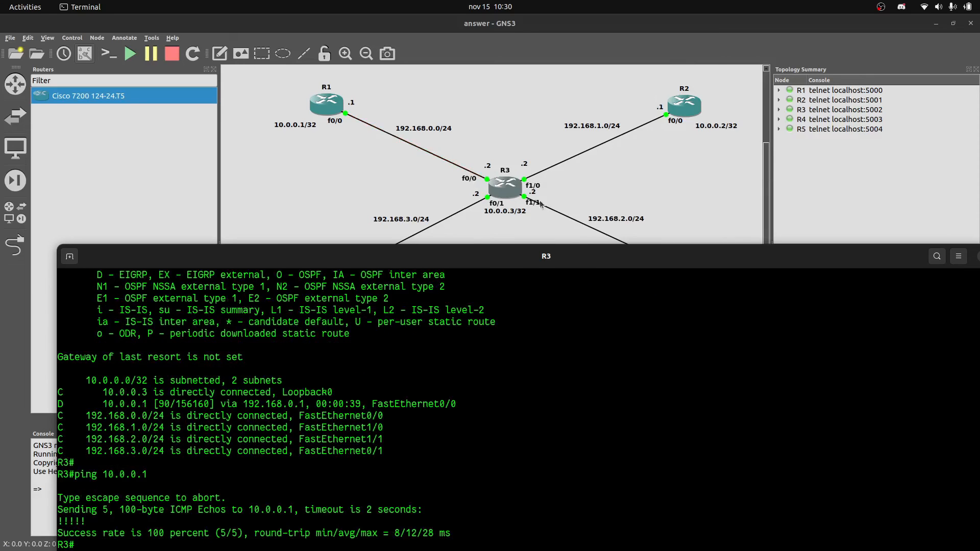
Display R3's IP routing table again and highlight the route to 10.0.0.1, its D code and the EIGRP legend entry.
drag(642, 243, 653, 165)
text(show ip route)
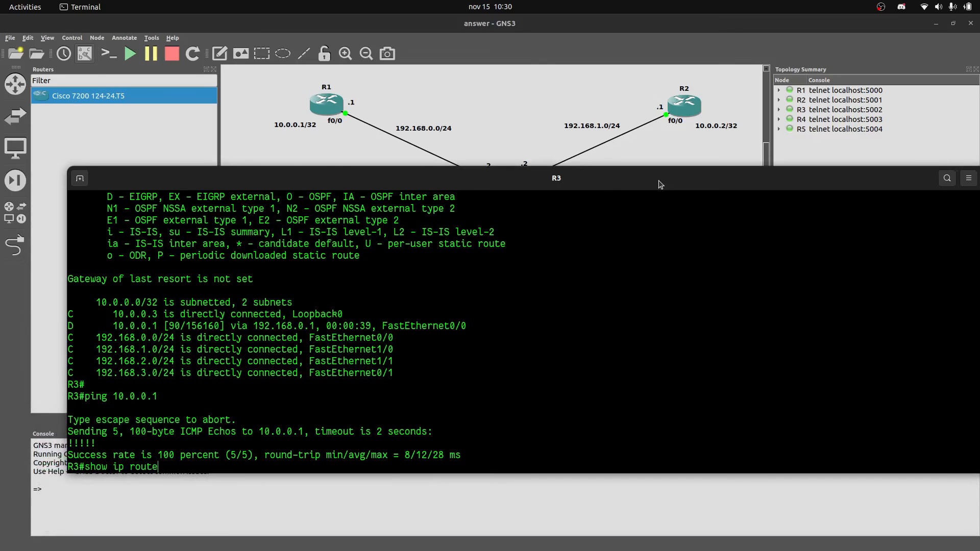
key(Return)
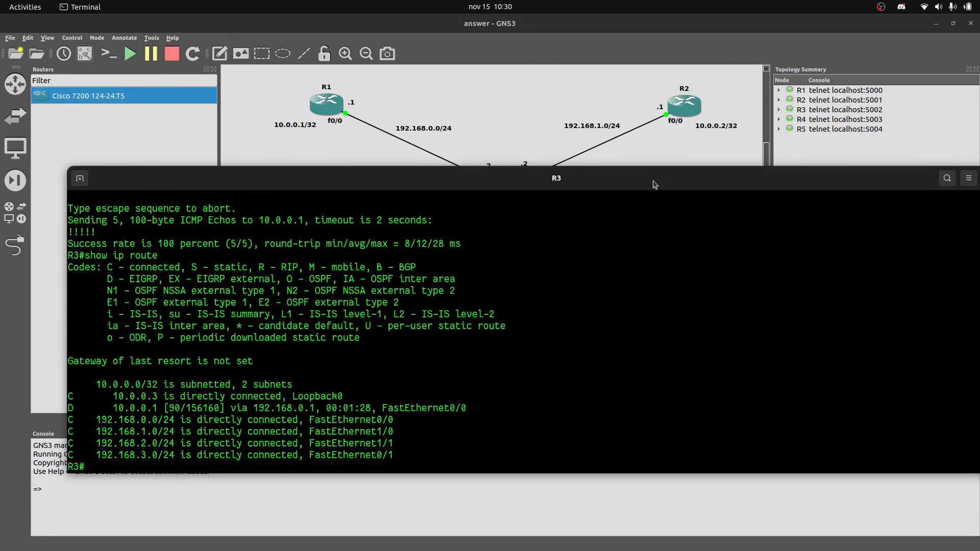
drag(136, 408, 235, 408)
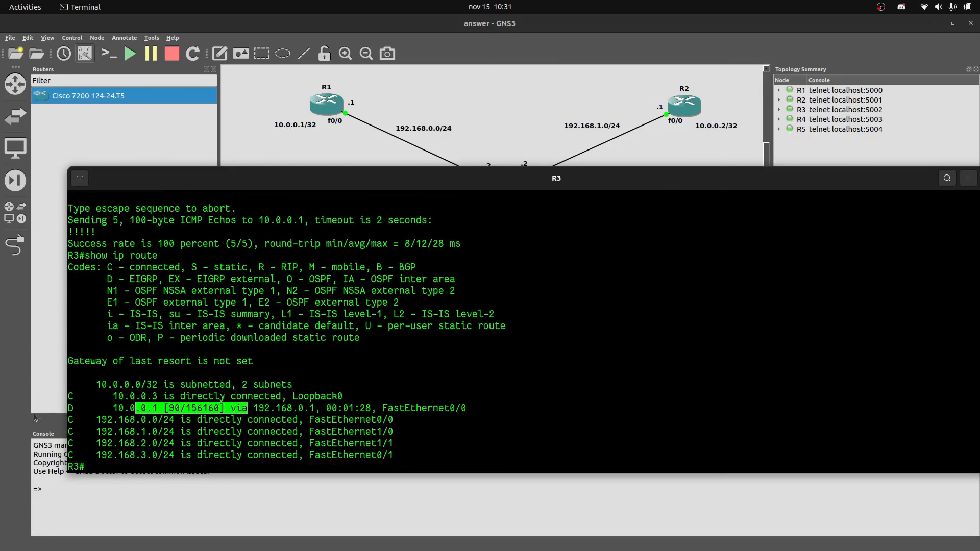
drag(68, 407, 75, 408)
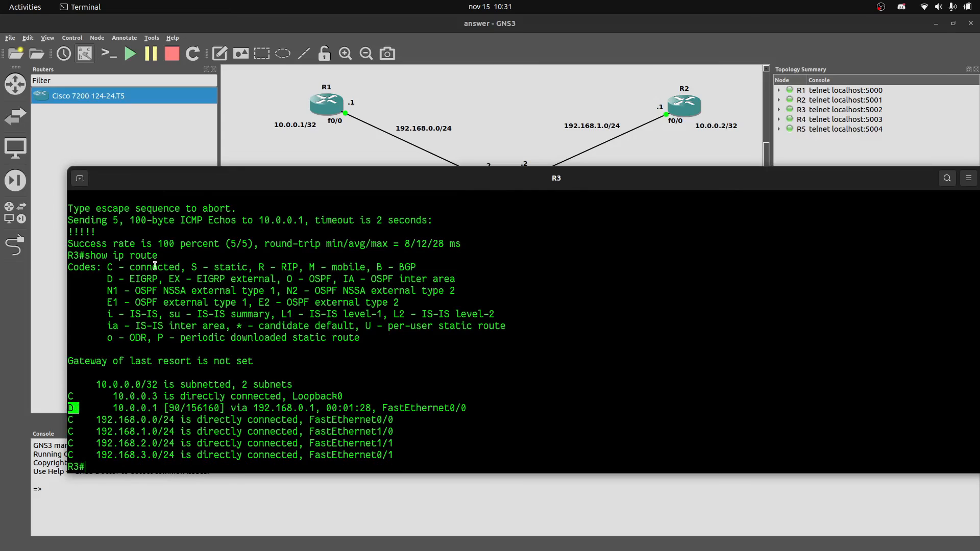
drag(108, 279, 163, 279)
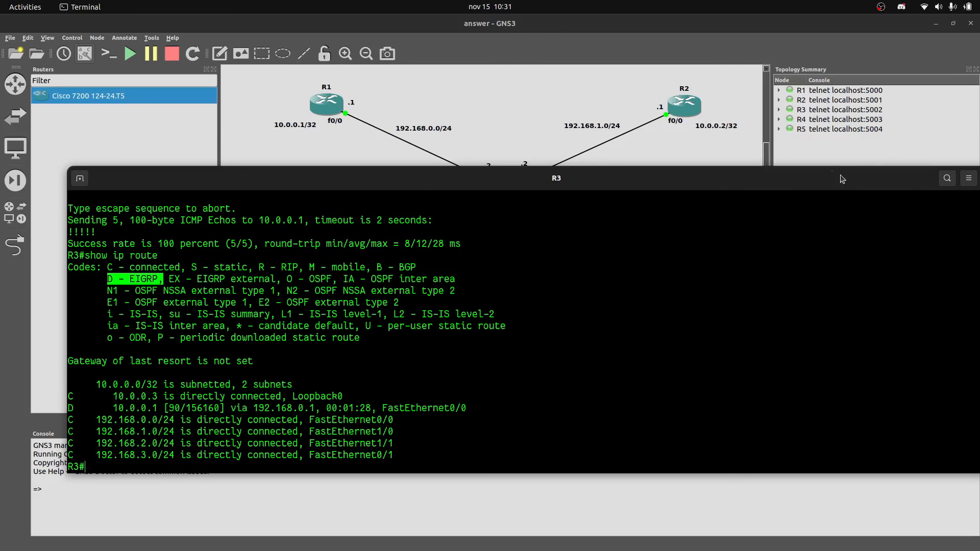
Close R3's console, open R2's console and clear the stray characters from its prompt.
drag(841, 176, 624, 153)
click(817, 155)
double_click(685, 105)
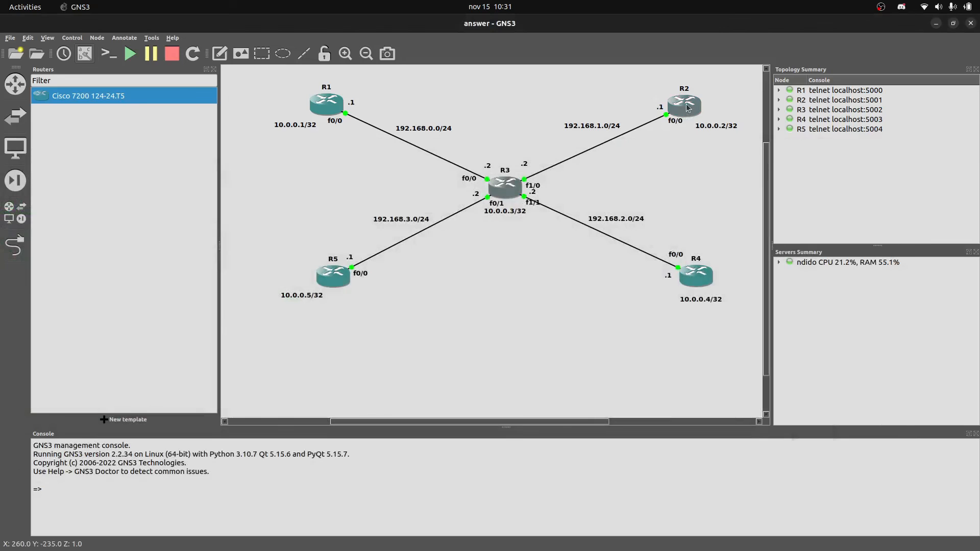
key(BackSpace)
key(BackSpace)
key(BackSpace)
key(BackSpace)
key(BackSpace)
key(BackSpace)
key(BackSpace)
key(BackSpace)
key(BackSpace)
key(BackSpace)
key(BackSpace)
key(BackSpace)
key(BackSpace)
key(BackSpace)
key(BackSpace)
key(BackSpace)
key(BackSpace)
key(BackSpace)
key(BackSpace)
key(BackSpace)
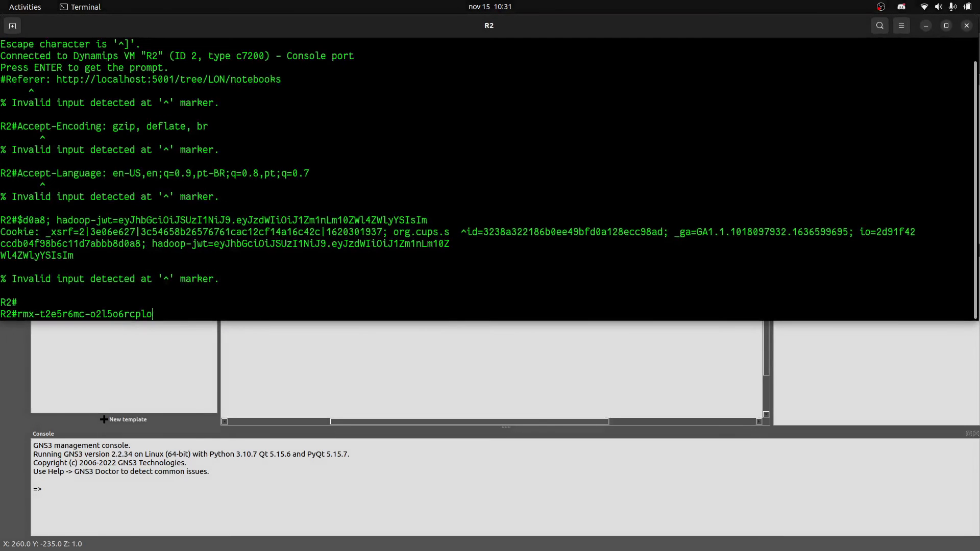
key(Return)
Enter configuration mode on R2 and start EIGRP routing process 1.
text(conf term)
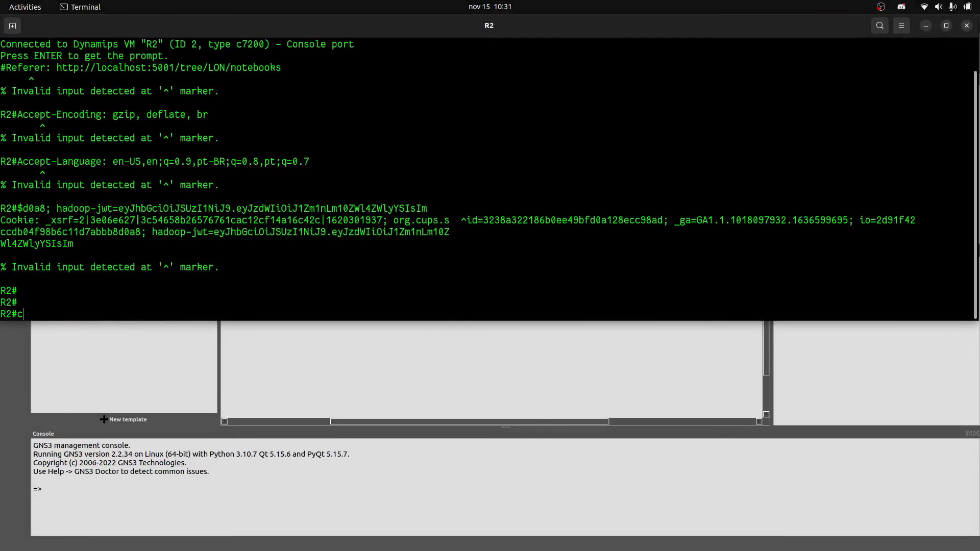
key(Return)
text(route)
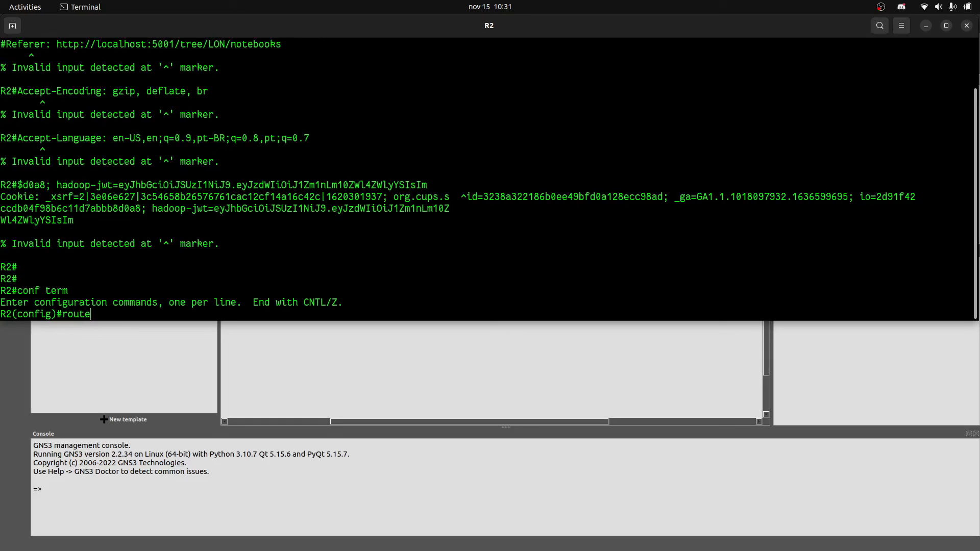
text(r )
text(eigrp)
key(BackSpace)
text(p 1)
key(Return)
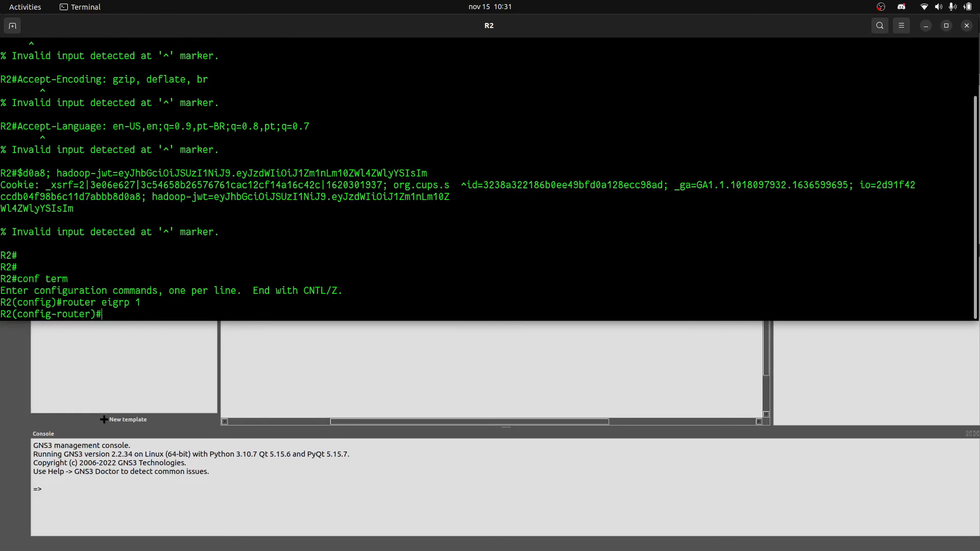
Advertise network 192.168.1.0 with wildcard mask 0.0.0.255 in R2's EIGRP process, uncovering the topology labels behind the console.
text(network)
drag(466, 23, 502, 240)
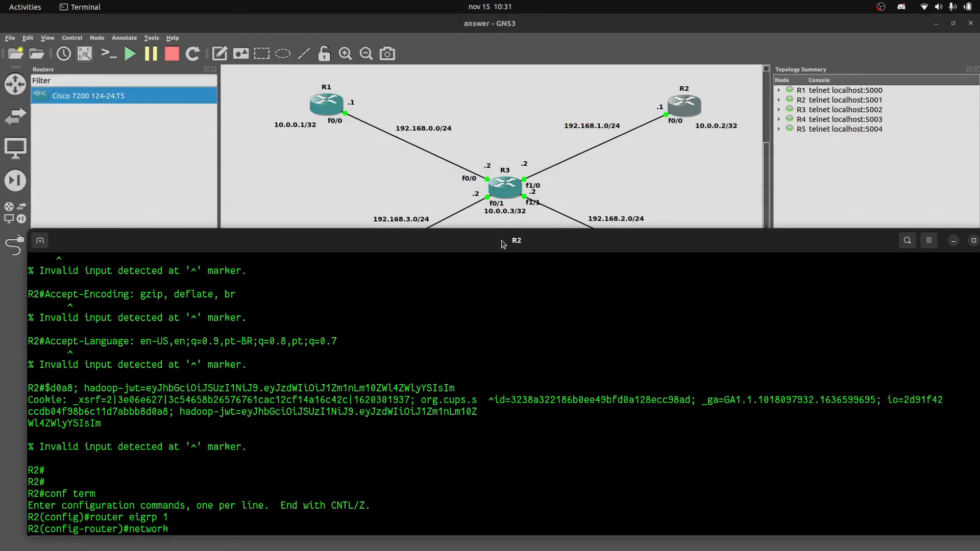
text(192.168.1.0 0.0.0.255)
key(Return)
Advertise R2's loopback network 10.0.0.2 with wildcard mask 0.0.0.0 in EIGRP.
key(Up)
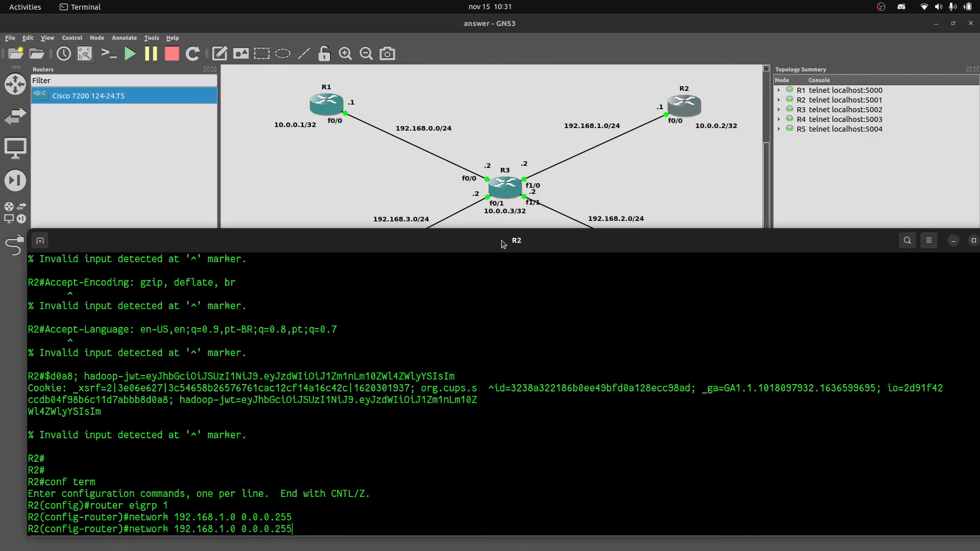
key(BackSpace)
key(BackSpace)
key(BackSpace)
text(0)
key(ctrl+Left)
key(BackSpace)
key(BackSpace)
key(BackSpace)
key(BackSpace)
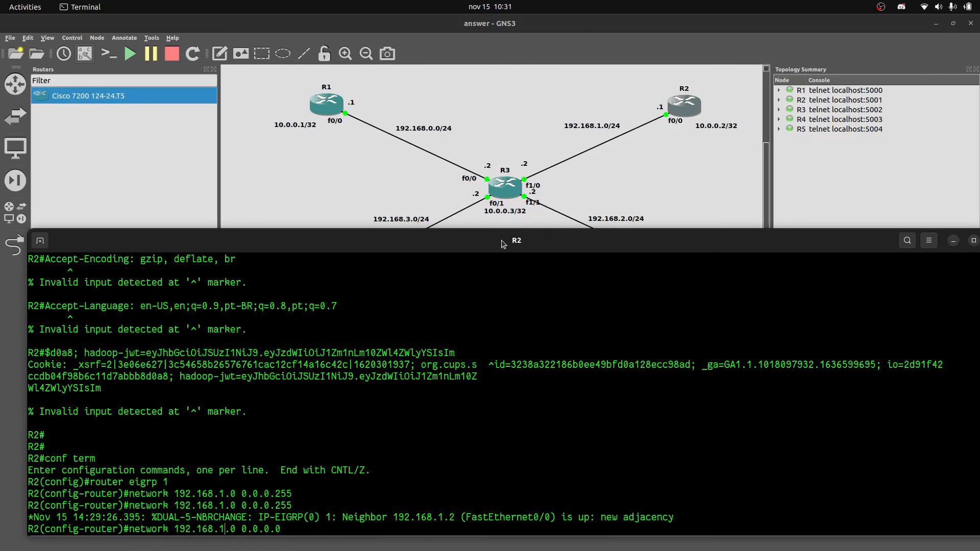
key(BackSpace)
key(BackSpace)
key(BackSpace)
key(BackSpace)
key(BackSpace)
key(BackSpace)
key(BackSpace)
key(BackSpace)
key(BackSpace)
key(BackSpace)
text(0.0.0.)
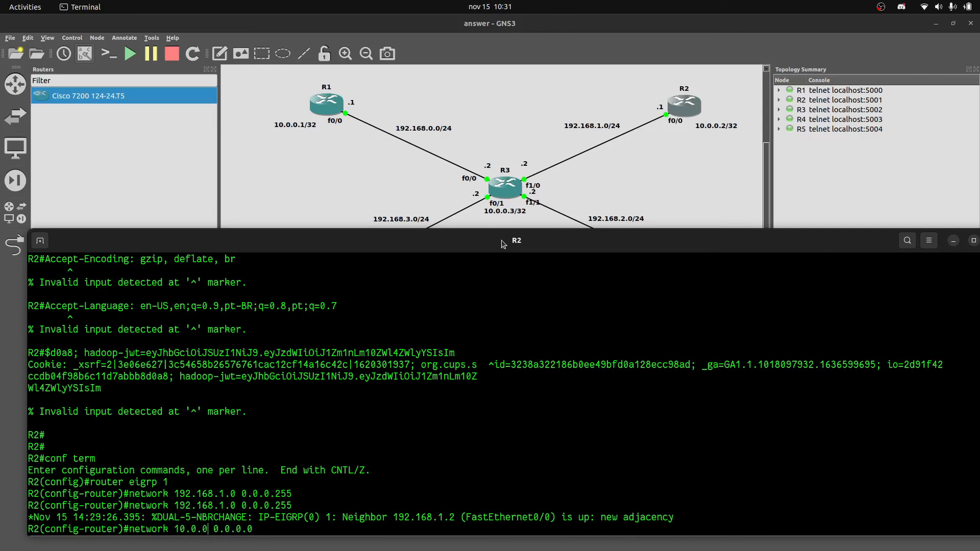
text(2)
key(Return)
Disable EIGRP auto-summary on R2 and leave configuration mode.
text(no auto-summary)
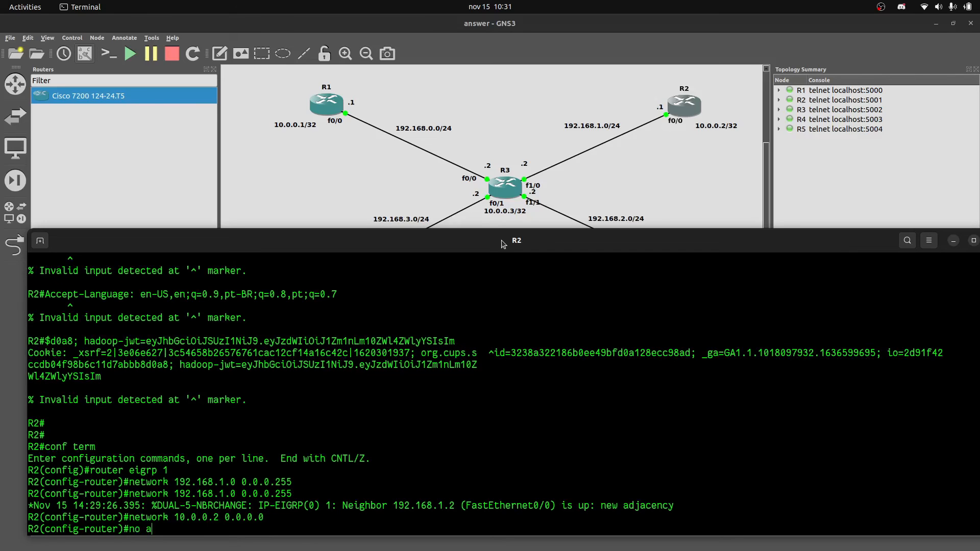
key(Tab)
key(Return)
text(end)
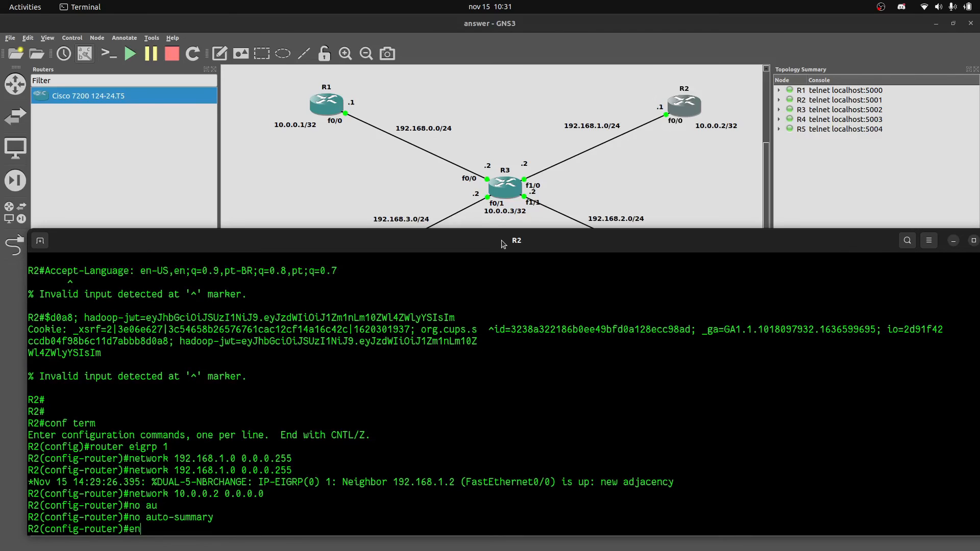
key(Return)
Display the router section of R2's running configuration.
drag(503, 244, 503, 226)
text(show run)
key(Tab)
text(| sec)
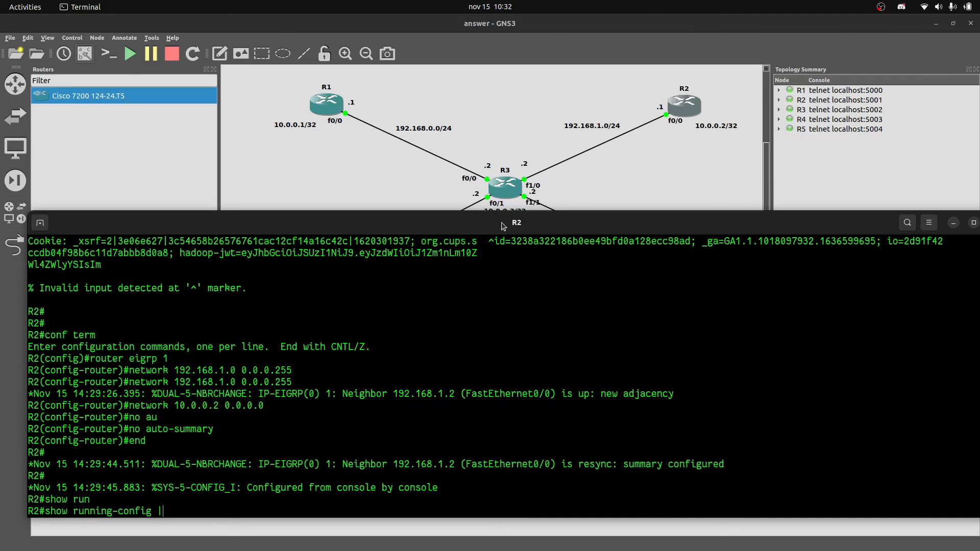
key(Tab)
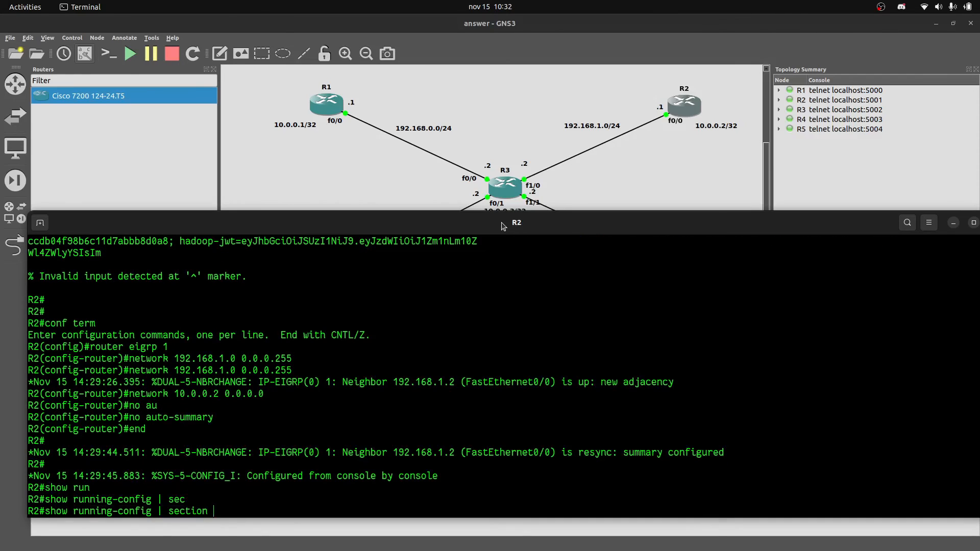
text(router)
key(Return)
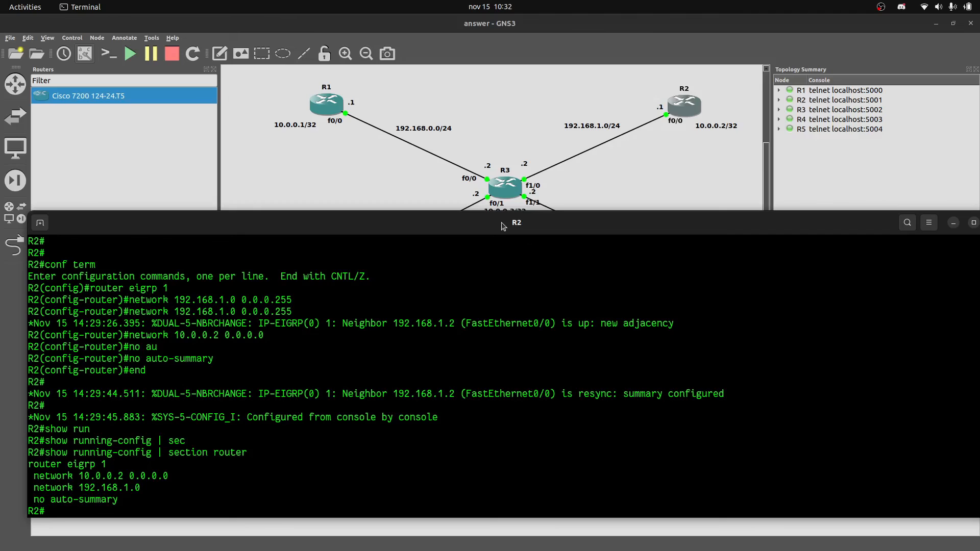
Display R2's IP routing table and ping R1's loopback address 10.0.0.1.
text(show ip route)
key(Return)
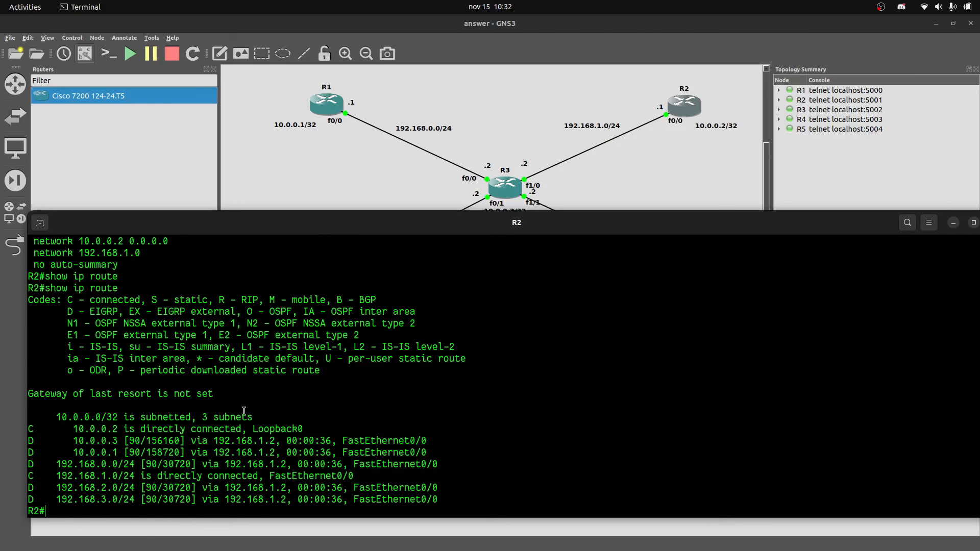
text(ping 10.0.0.1)
key(Return)
Ping R1's link address 192.168.0.1 from R2.
text(ping )
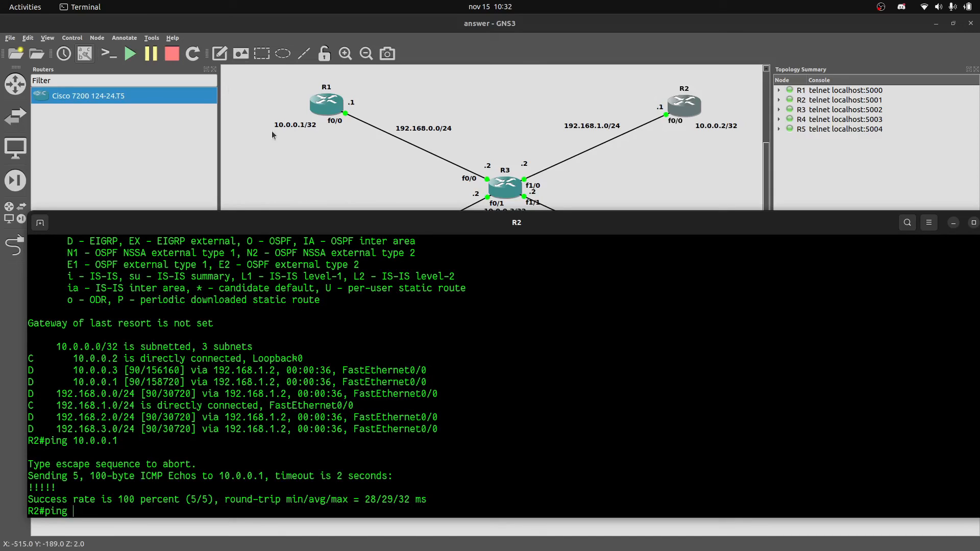
text(192.1)
text(9)
text(2)
key(BackSpace)
key(BackSpace)
key(BackSpace)
text(168.1)
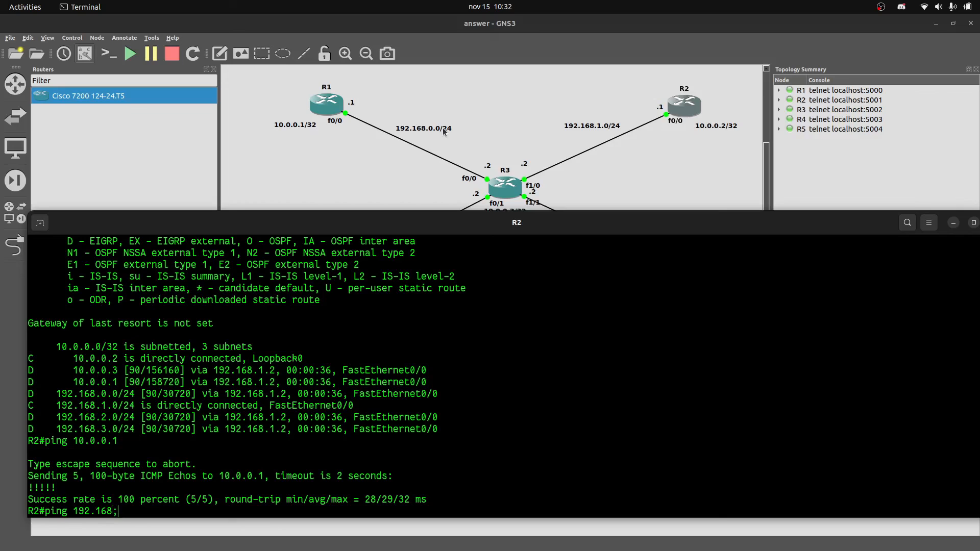
key(BackSpace)
text(0.1)
key(Return)
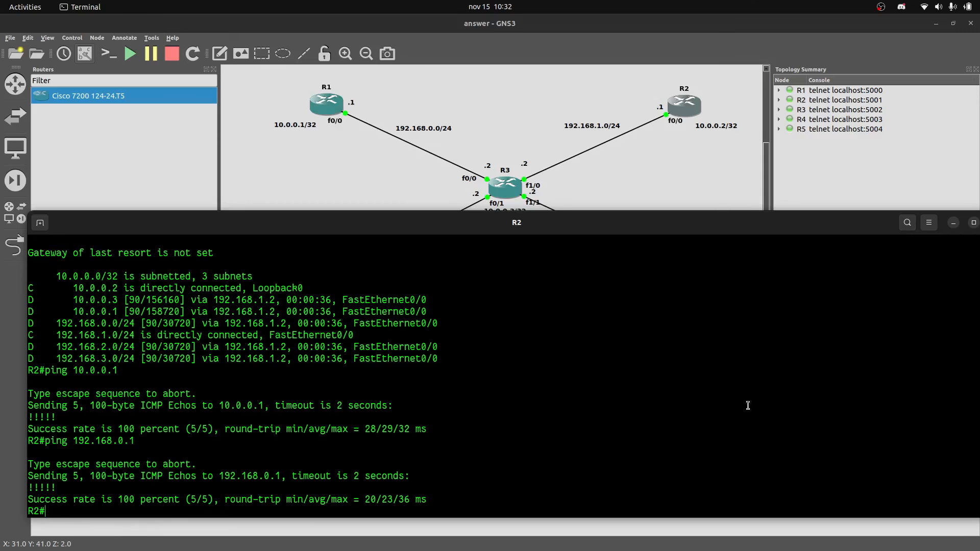
Close R2's console, then open R4's console and move it below R1 and R2 in the topology.
drag(847, 228, 683, 230)
click(829, 227)
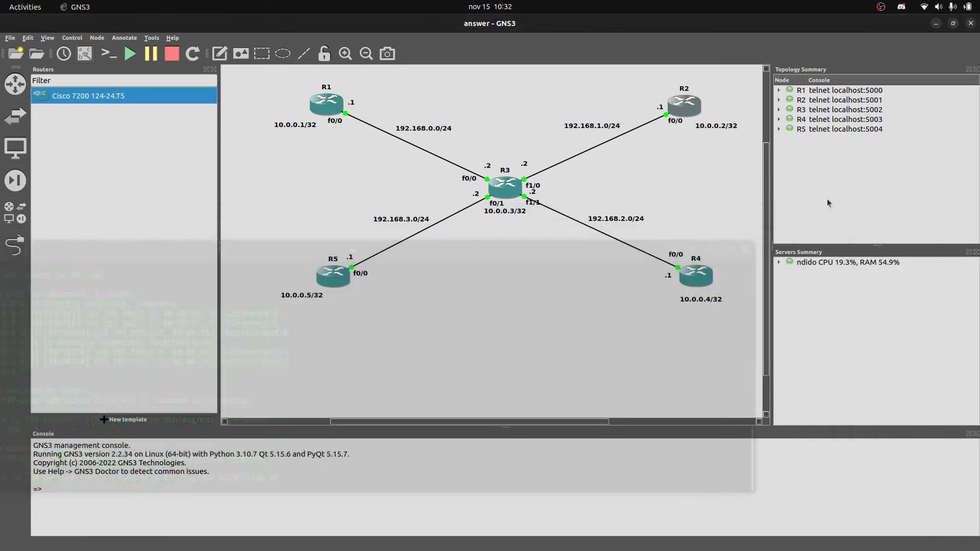
double_click(698, 279)
drag(499, 37, 560, 187)
Enter configuration mode on R4 and start EIGRP routing process 2.
text(conf term)
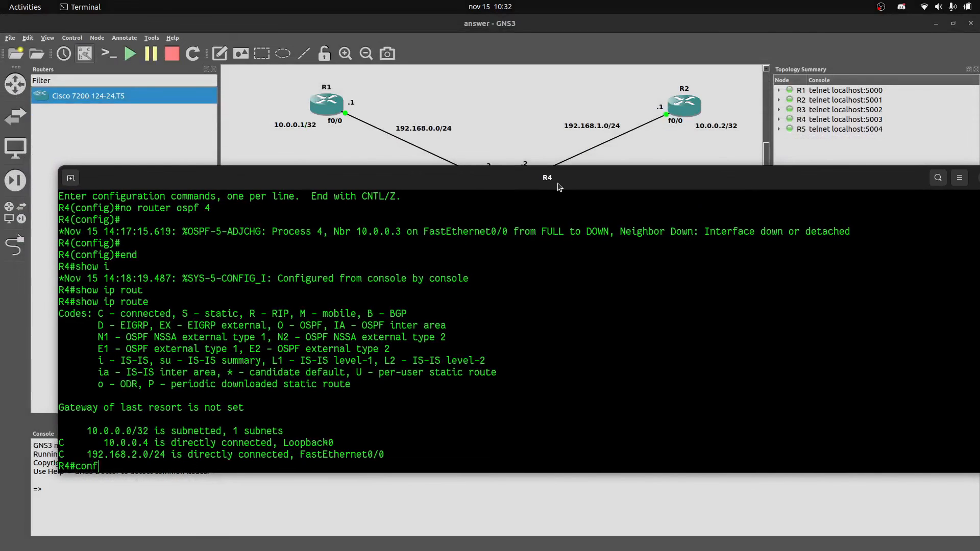
key(Return)
text(rout)
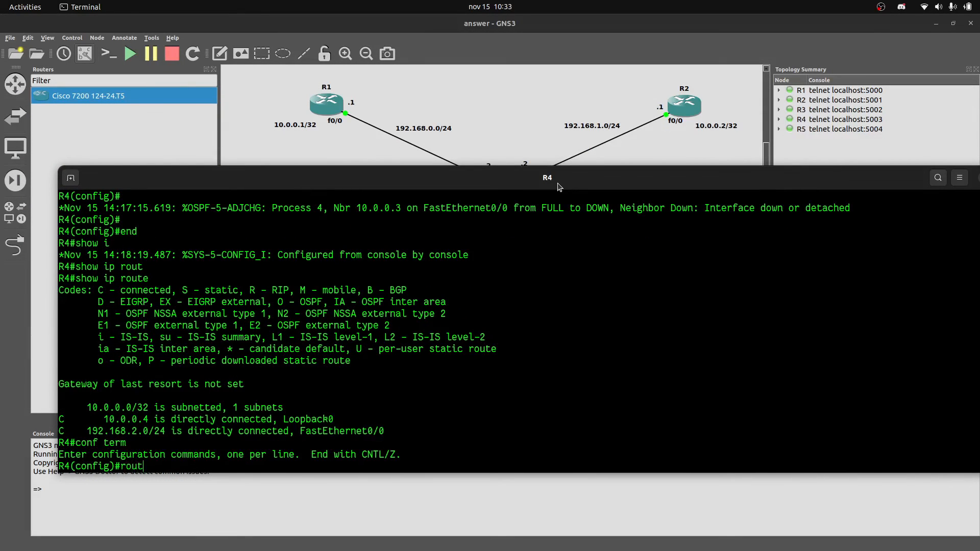
text(er eigrp 2)
key(Return)
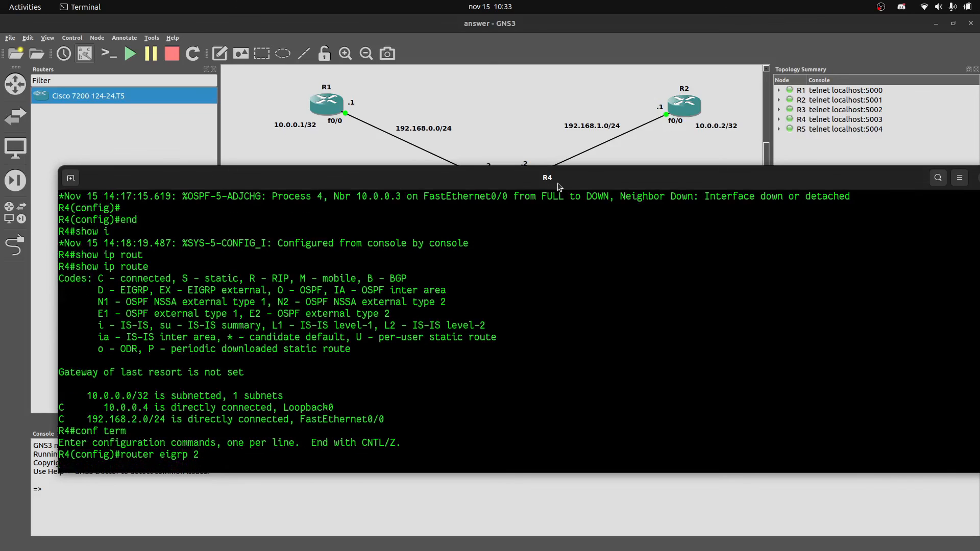
Advertise network 192.168.2.0 with wildcard mask 0.0.0.255 in R4's EIGRP process, checking the address in the topology.
text(network)
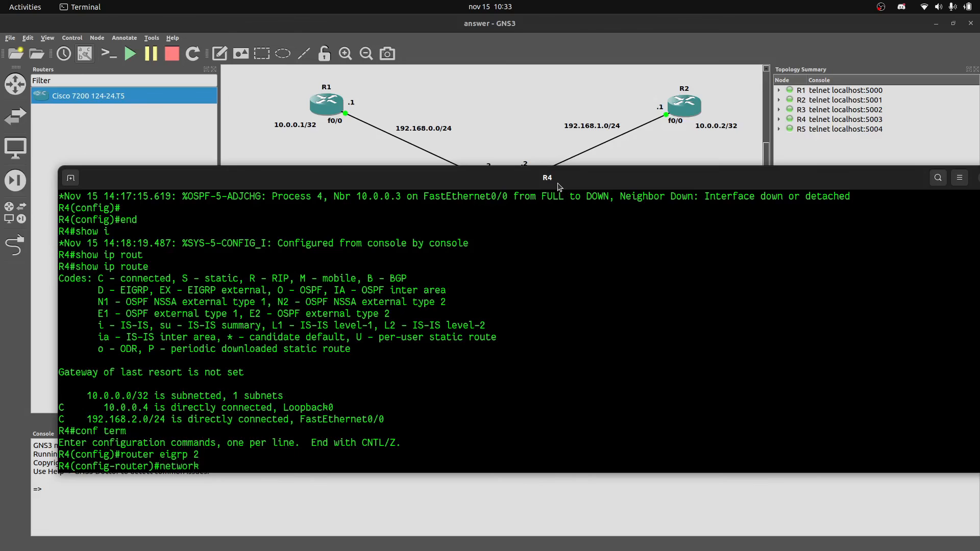
drag(560, 187, 550, 310)
click(570, 263)
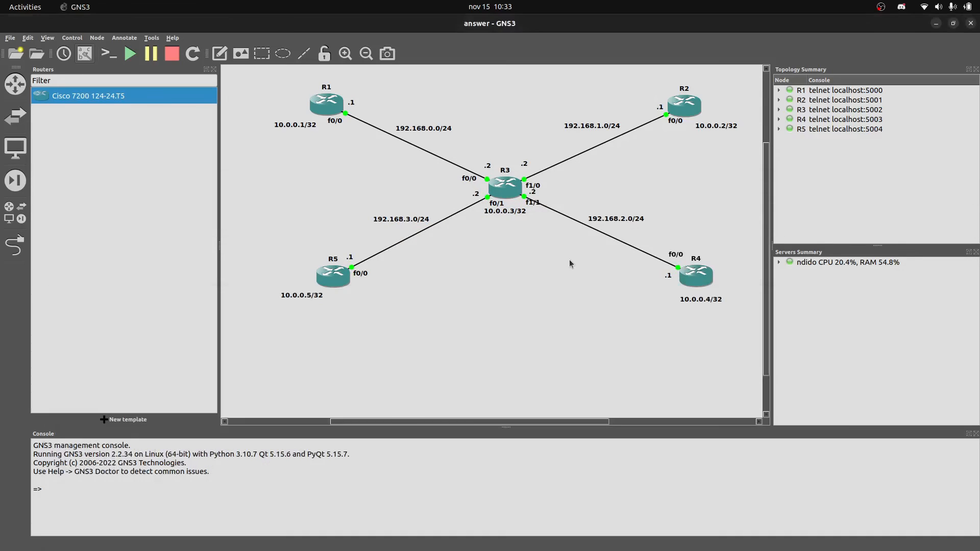
key(alt+Tab)
drag(521, 309, 513, 259)
text(19)
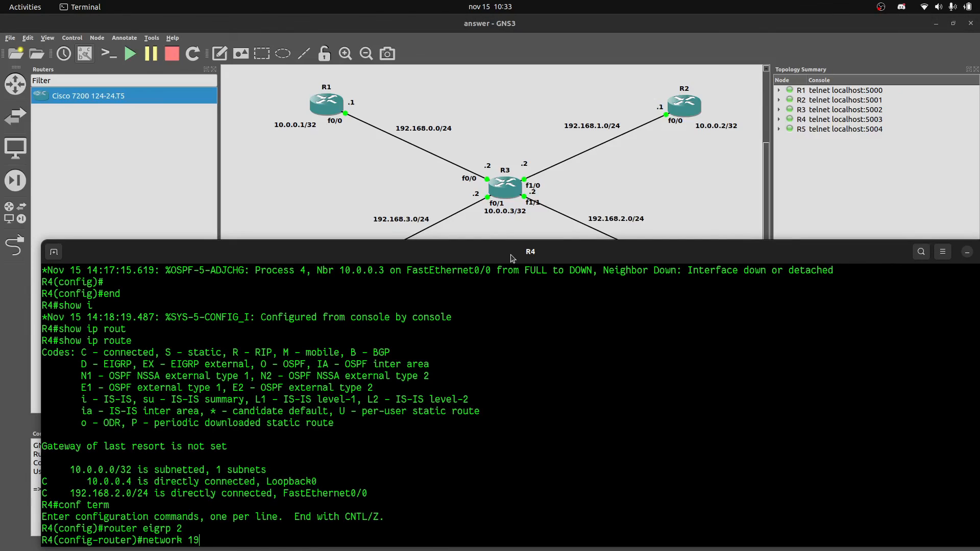
text(2.168.2.0 0.0.0.255)
key(Return)
Advertise R4's loopback network 10.0.0.4 with wildcard mask 0.0.0.0 in EIGRP.
key(Up)
key(BackSpace)
key(BackSpace)
key(BackSpace)
key(BackSpace)
key(BackSpace)
key(BackSpace)
key(BackSpace)
key(BackSpace)
key(BackSpace)
key(BackSpace)
key(BackSpace)
key(BackSpace)
key(BackSpace)
key(BackSpace)
key(BackSpace)
key(BackSpace)
key(BackSpace)
key(BackSpace)
key(BackSpace)
key(BackSpace)
key(BackSpace)
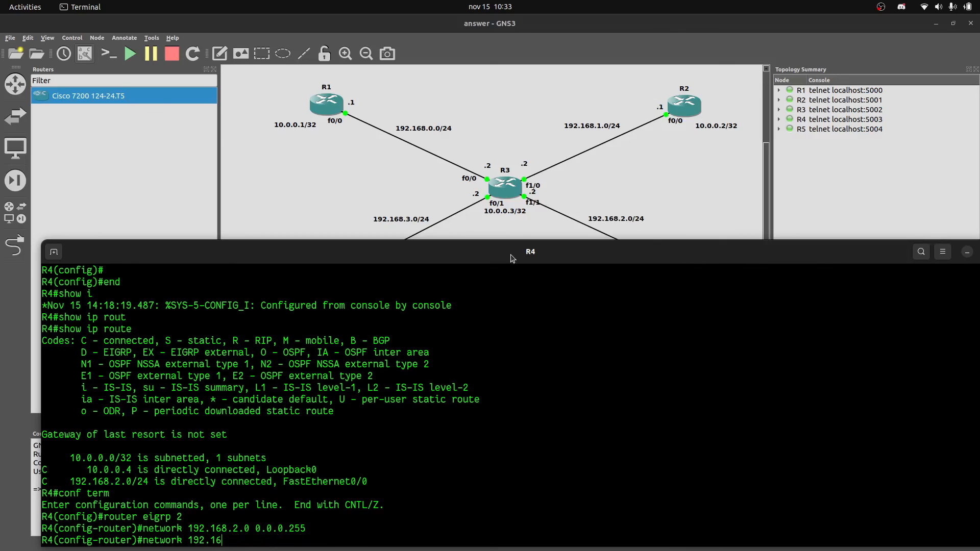
text(10.0.0.)
scroll(496, 149, down, 2)
drag(611, 251, 616, 203)
text(4)
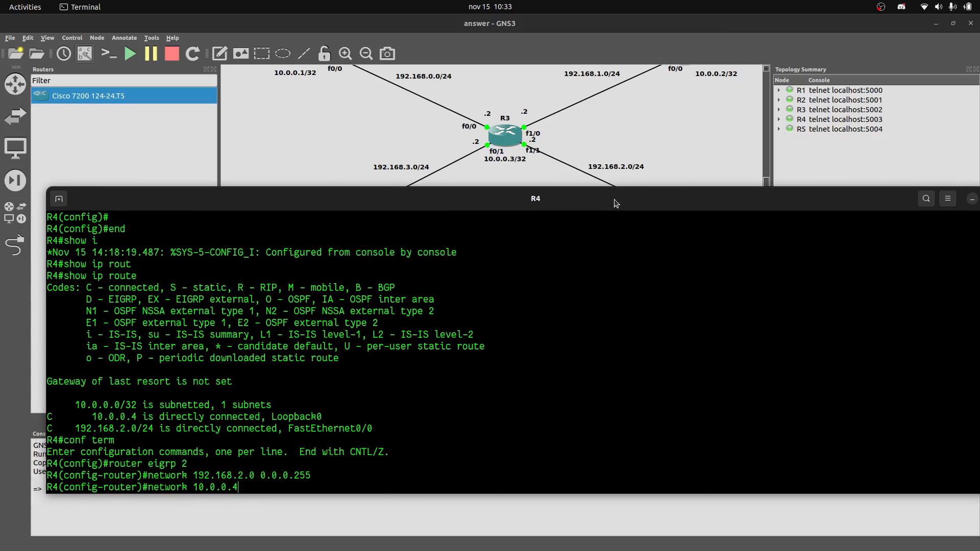
text( 0.0.0.0)
key(Return)
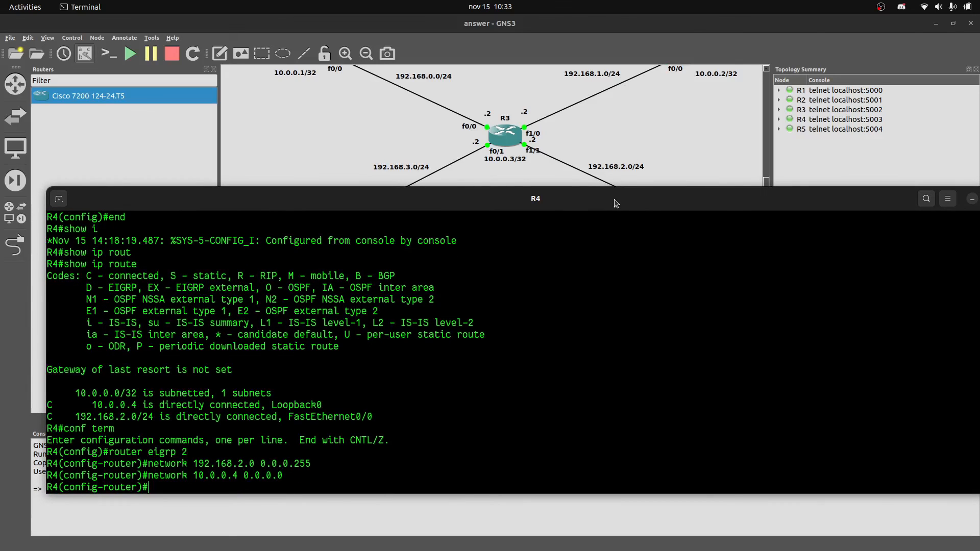
Disable EIGRP auto-summary on R4 and leave configuration mode.
text(no au)
key(Tab)
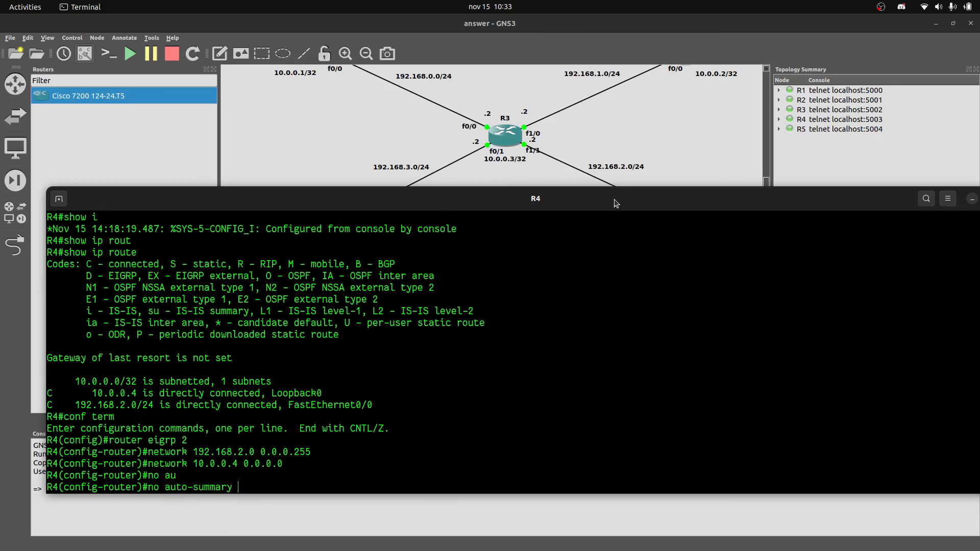
key(Return)
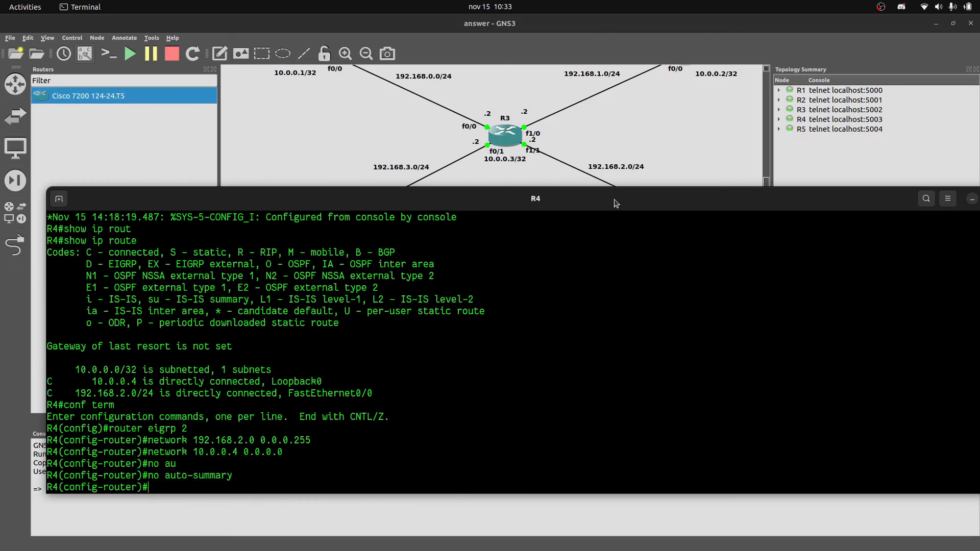
text(end)
key(Return)
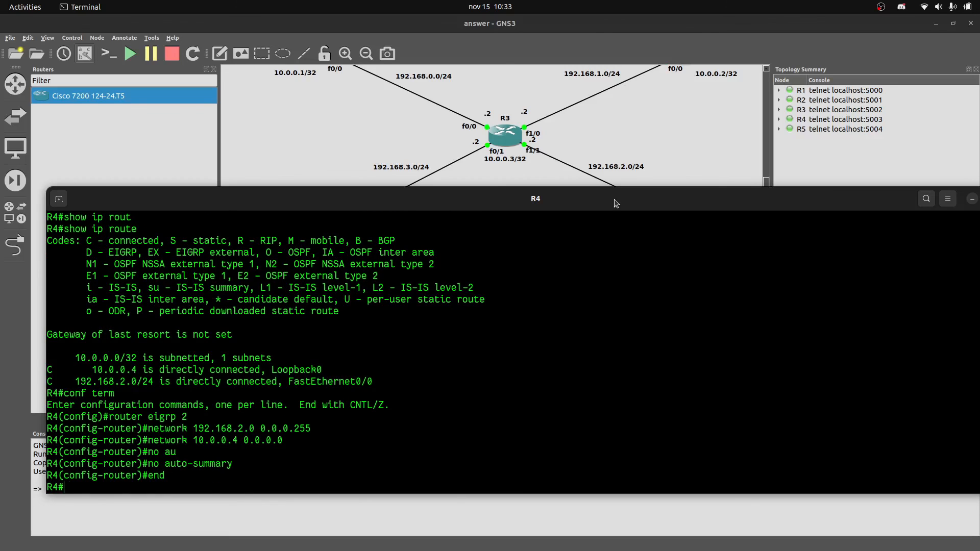
Display R4's IP routing table twice to check for EIGRP routes.
text(show ip route)
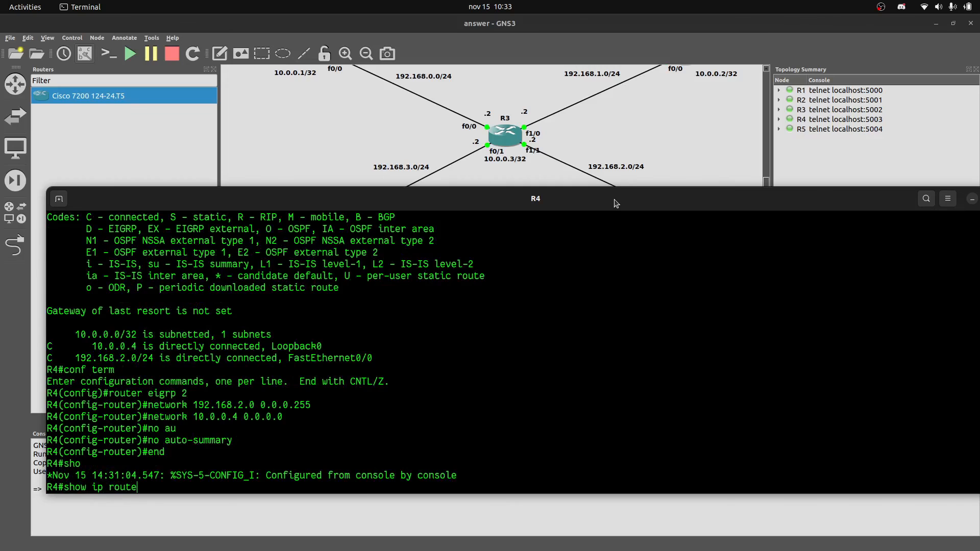
key(Return)
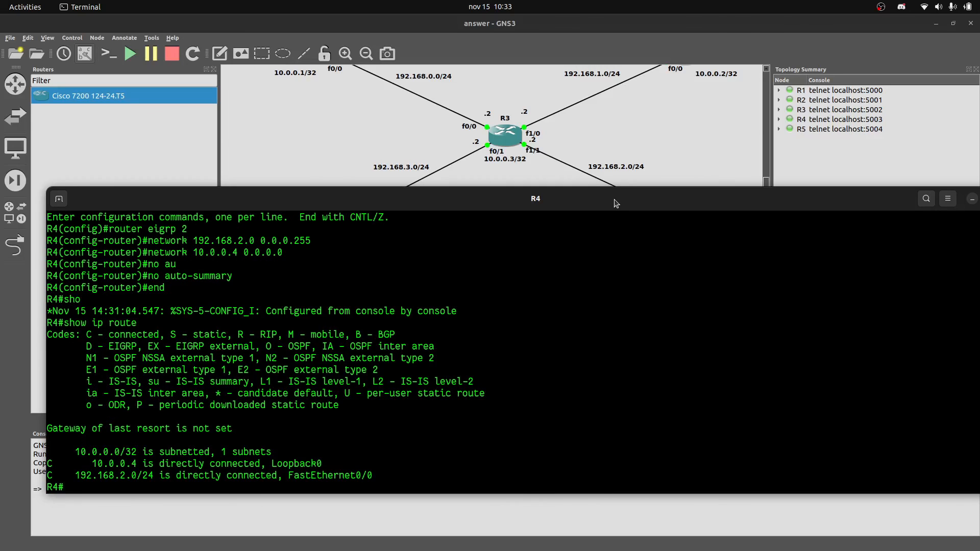
key(Up)
key(Return)
key(Up)
key(Down)
key(Up)
key(Up)
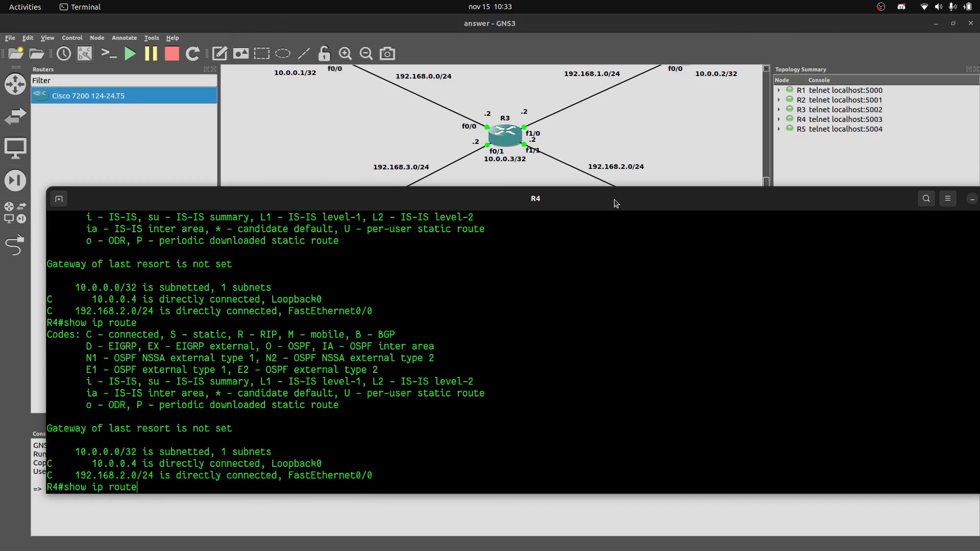
Enter configuration mode on R4 and remove EIGRP process 2.
key(Down)
text(conf term)
key(Return)
key(Up)
key(Up)
key(Up)
key(Up)
key(Up)
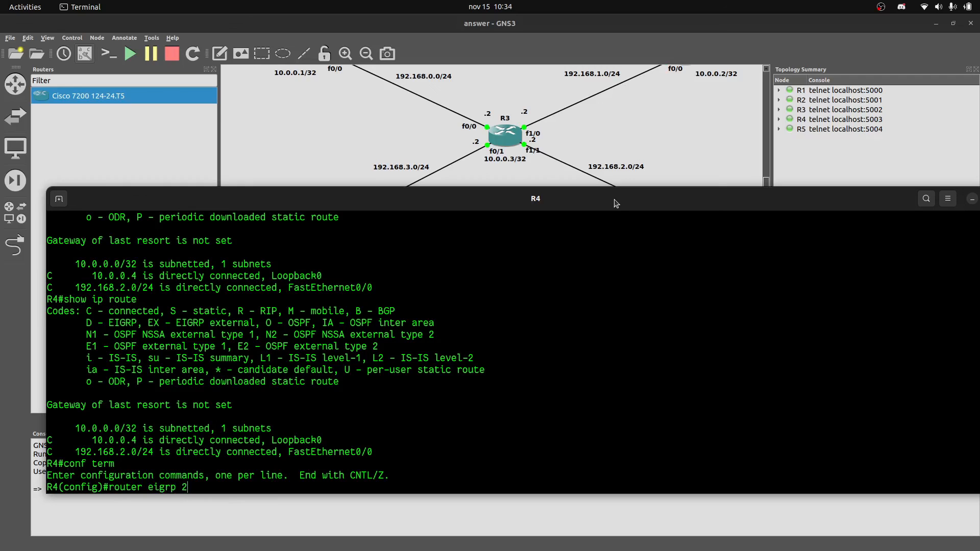
text(no)
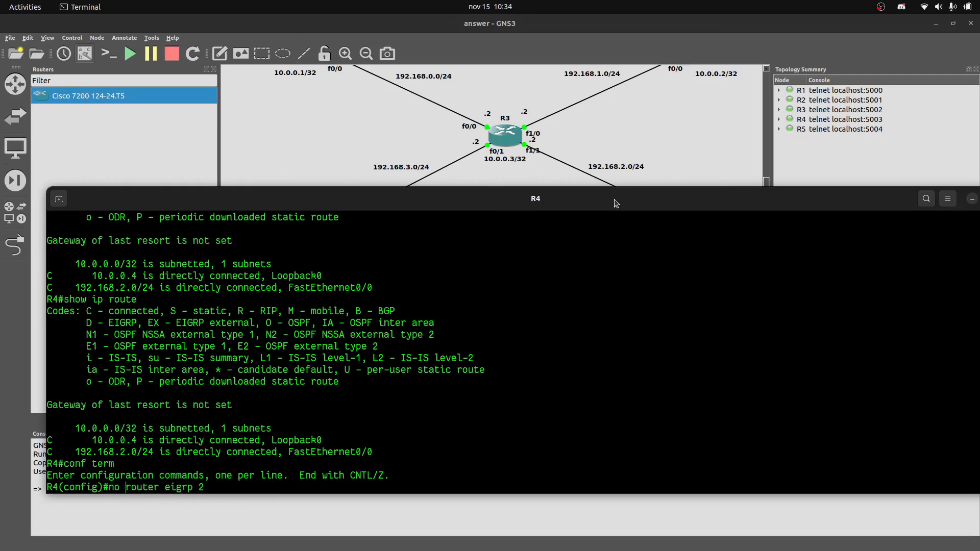
key(Return)
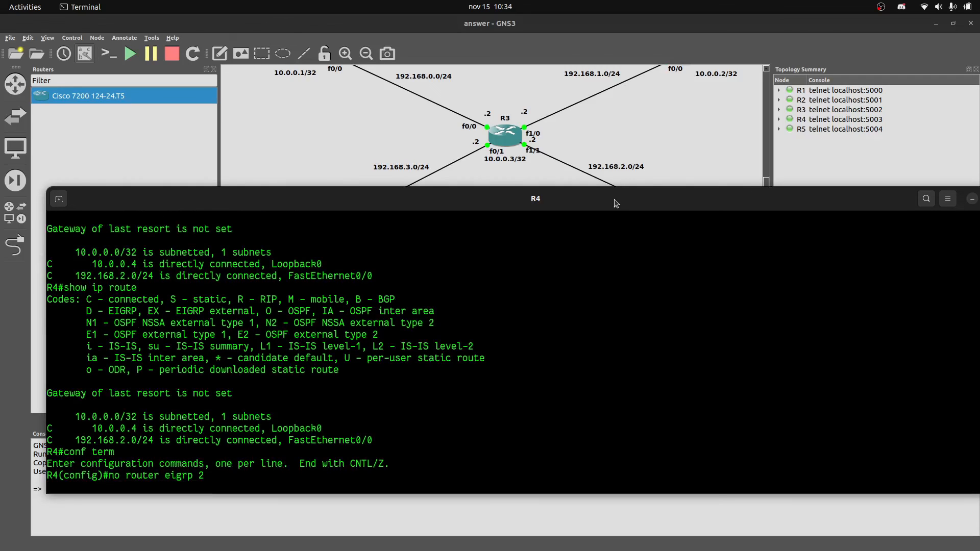
Start EIGRP process 1 on R4.
key(Up)
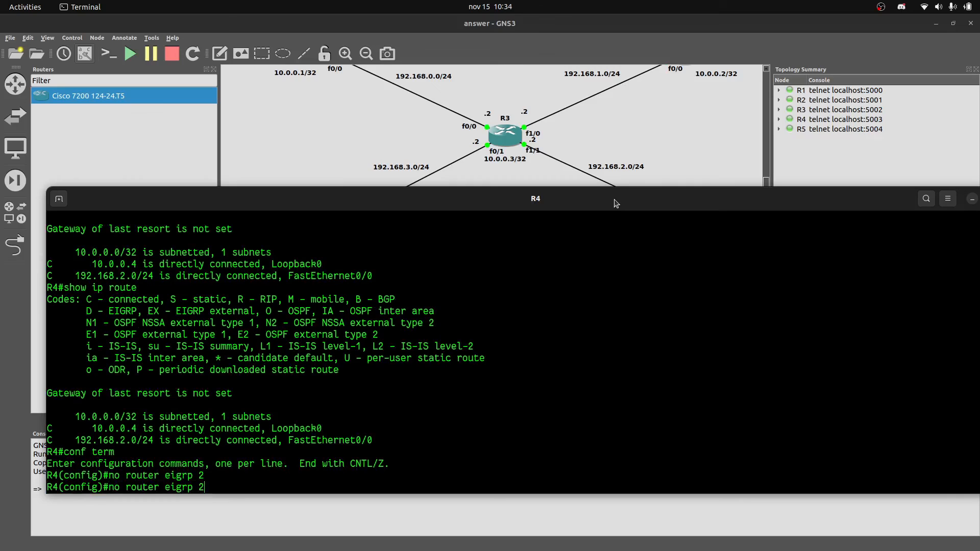
key(Up)
key(Down)
key(Home)
key(Home)
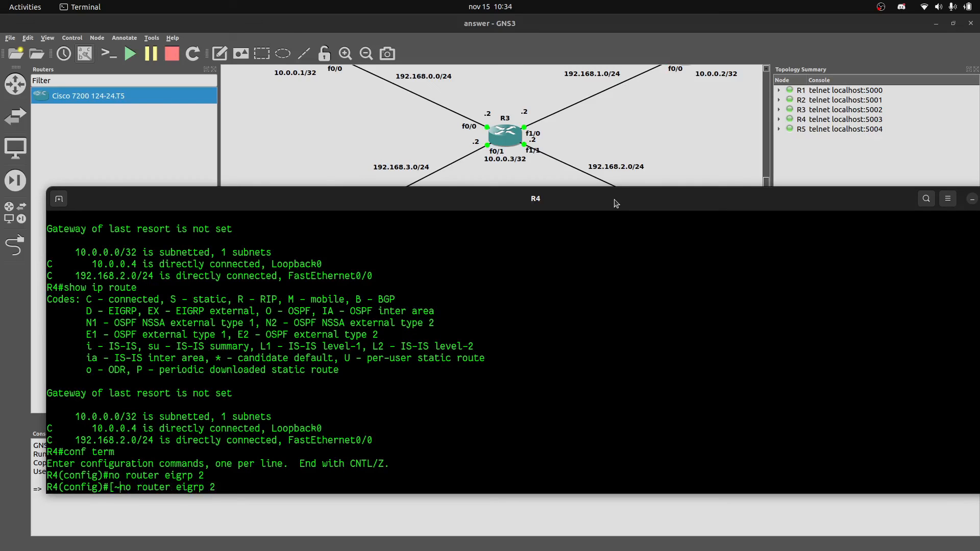
key(BackSpace)
key(BackSpace)
key(BackSpace)
key(BackSpace)
key(BackSpace)
key(BackSpace)
key(BackSpace)
key(BackSpace)
text(1)
key(Return)
Advertise network 192.168.2.0 with wildcard mask 0.0.0.255 in R4's EIGRP process 1.
key(Up)
key(Up)
key(Up)
key(Up)
key(Up)
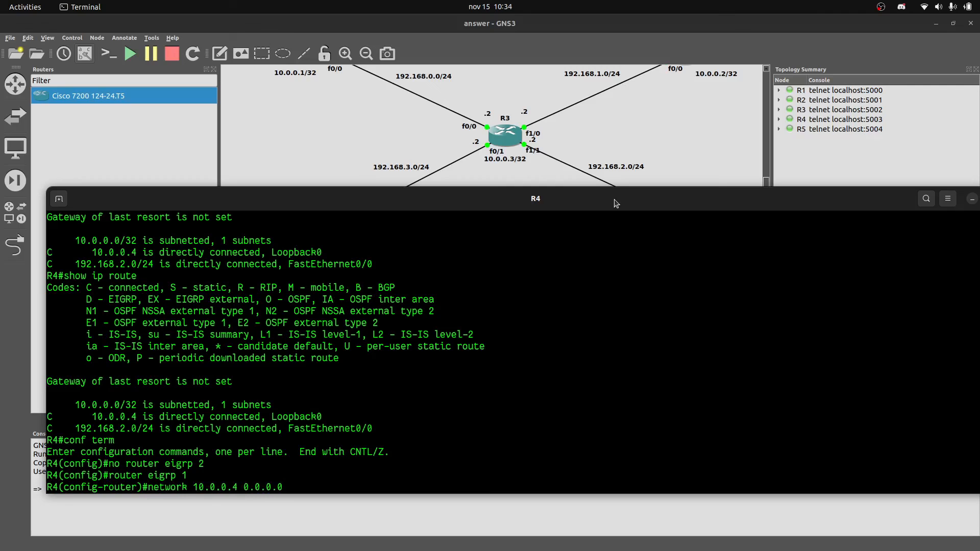
key(Up)
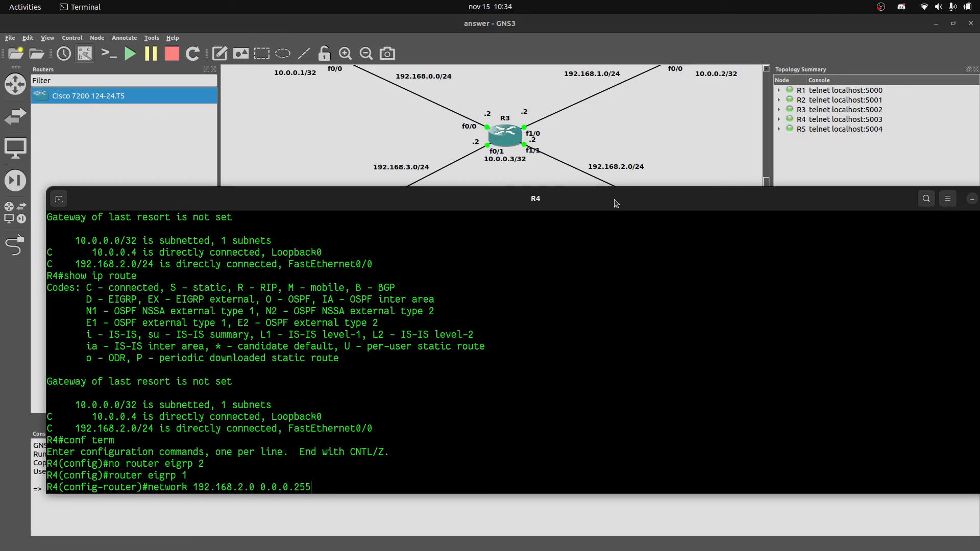
key(Return)
Repeat the EIGRP 2 removal command on R4 and advertise its loopback network 10.0.0.4 with wildcard mask 0.0.0.0.
key(Up)
key(Up)
key(Up)
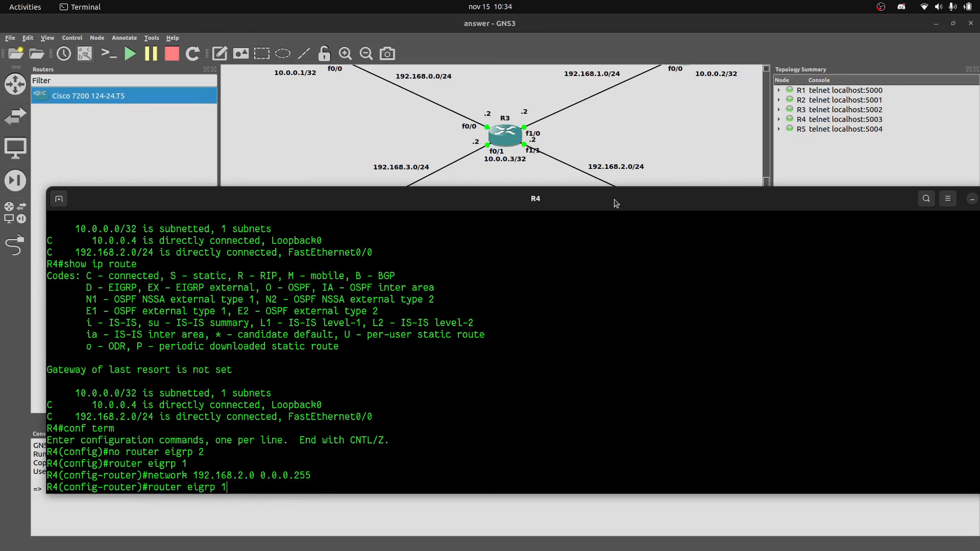
key(Return)
key(Up)
key(Up)
key(Up)
key(Up)
key(Up)
key(Up)
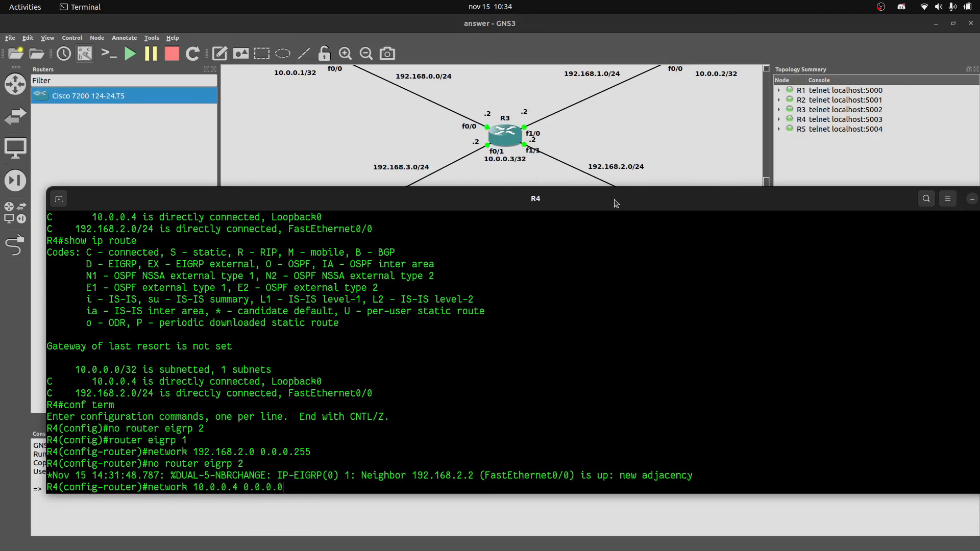
key(Return)
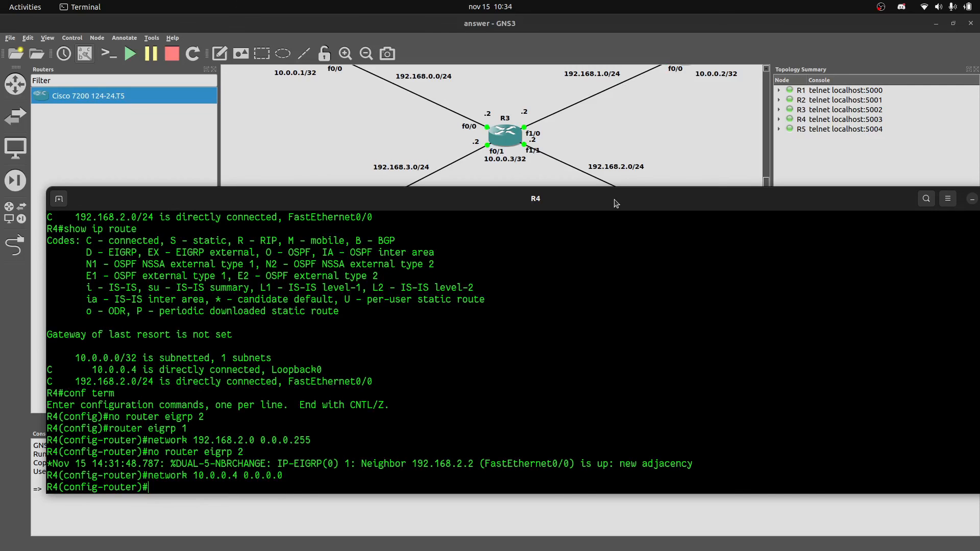
Disable auto-summary in R4's EIGRP process 1 and leave configuration mode.
text(no au)
key(Tab)
key(Return)
text(end)
key(Return)
Display R4's IP routing table to check the routes learned through EIGRP.
key(Up)
key(Up)
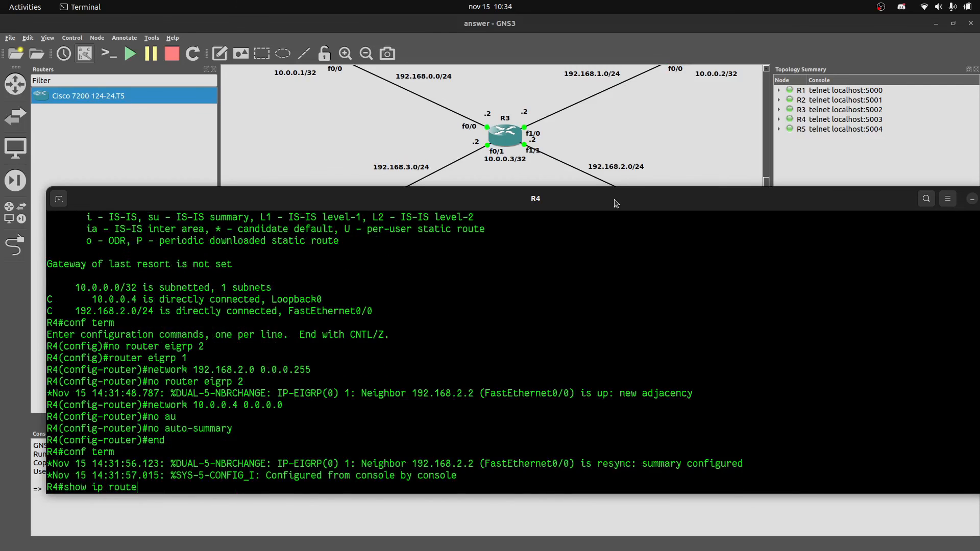
key(Return)
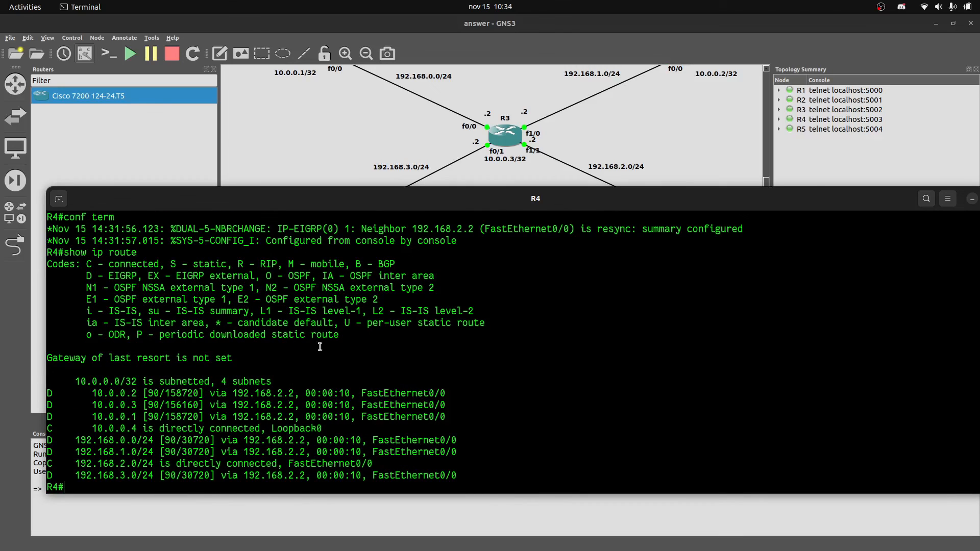
mouse_move(42, 550)
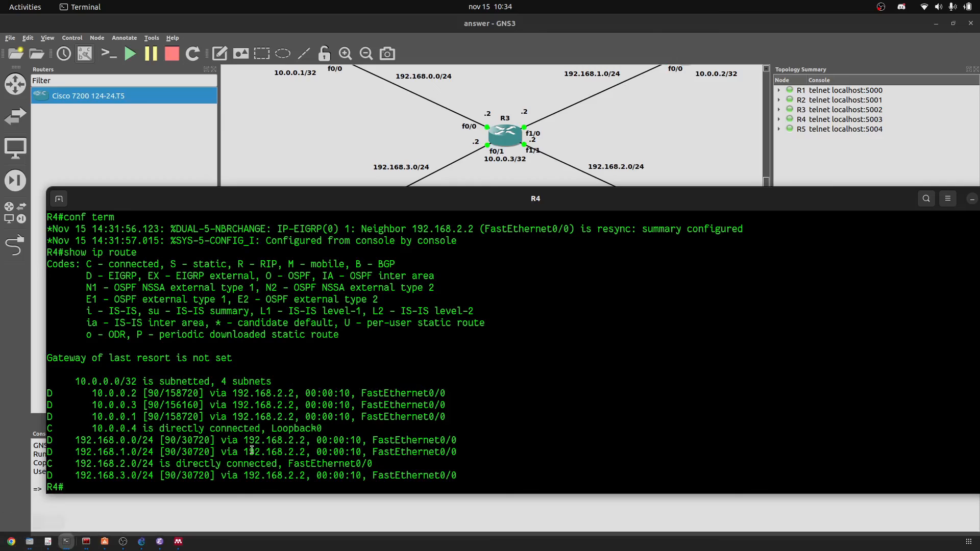
key(Up)
key(Down)
text(conf term)
key(Return)
text(no auto-summary)
key(Up)
key(Up)
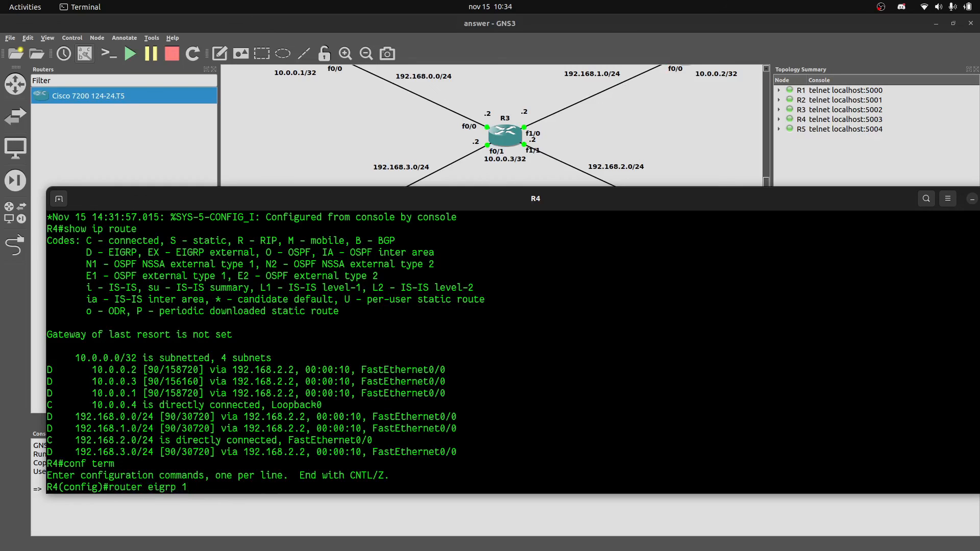
key(Left)
Close R4's console and open the console of R5.
drag(847, 202, 669, 203)
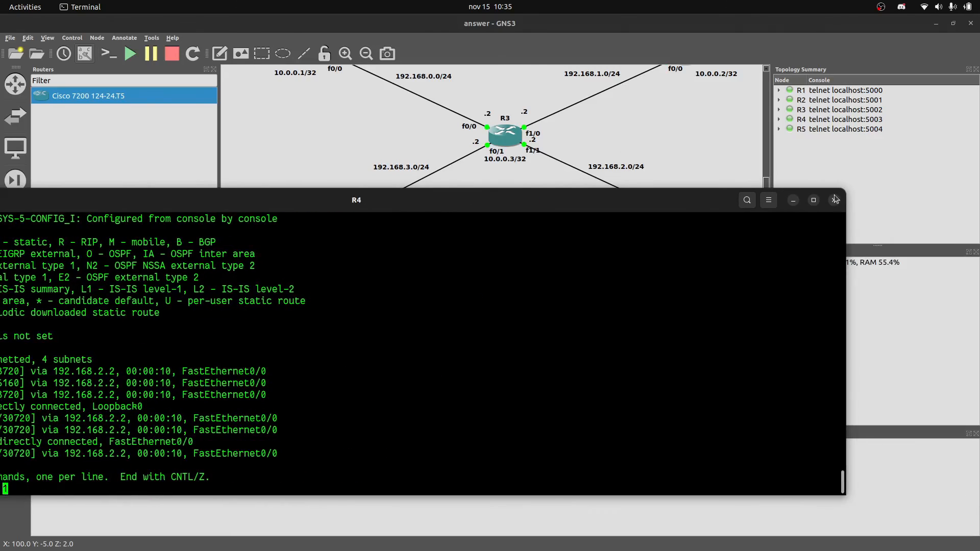
click(834, 200)
double_click(333, 220)
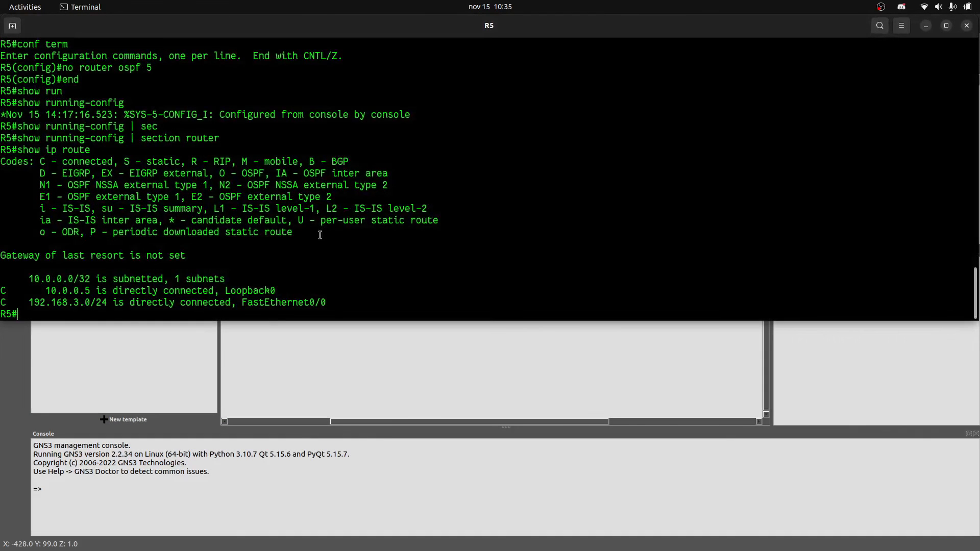
Enter configuration mode on R5 and start EIGRP process 1.
text(conf term)
key(Return)
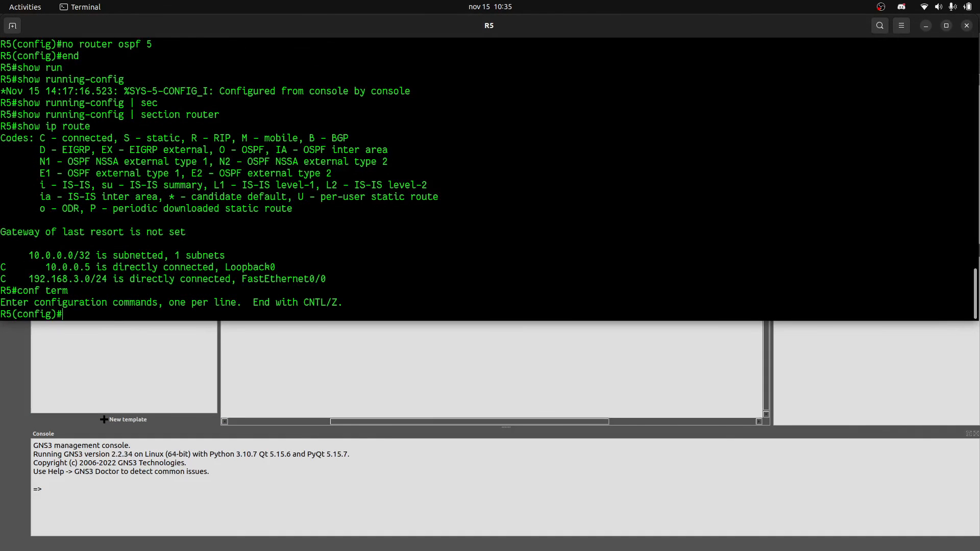
text(router osfp)
key(BackSpace)
key(BackSpace)
key(BackSpace)
key(BackSpace)
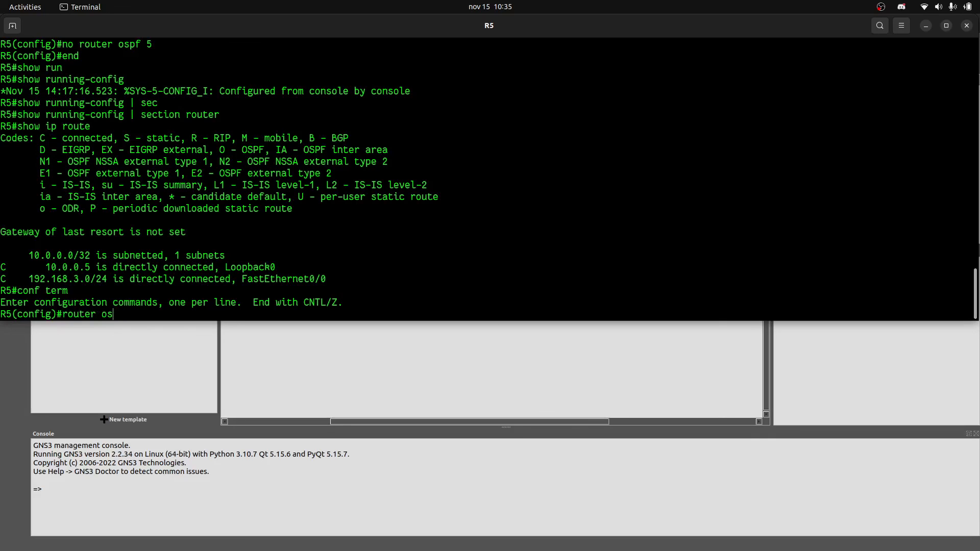
text(eigrp 1)
key(Return)
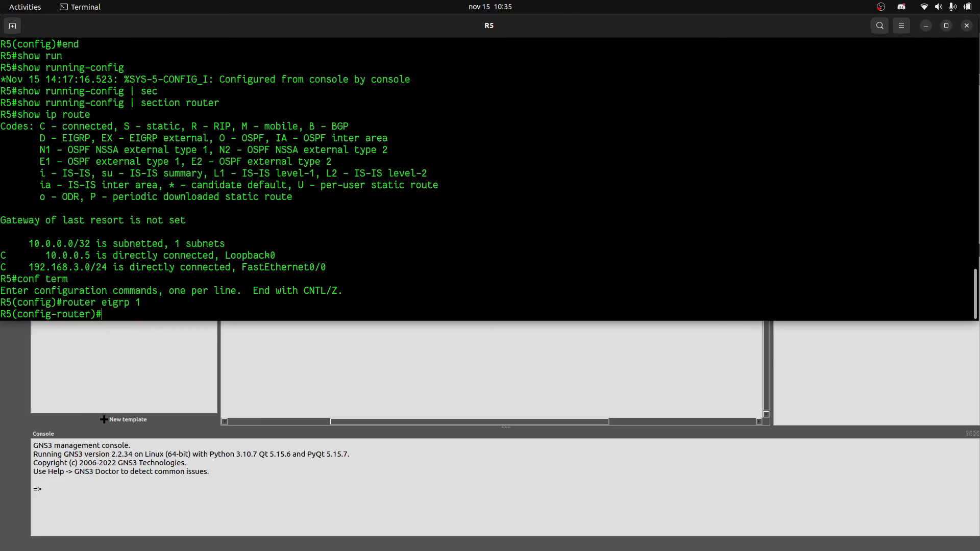
Advertise network 192.168.3.0 with wildcard mask 0.0.0.255 in R5's EIGRP process, checking the link address in the topology.
text(network 192.168.3.0)
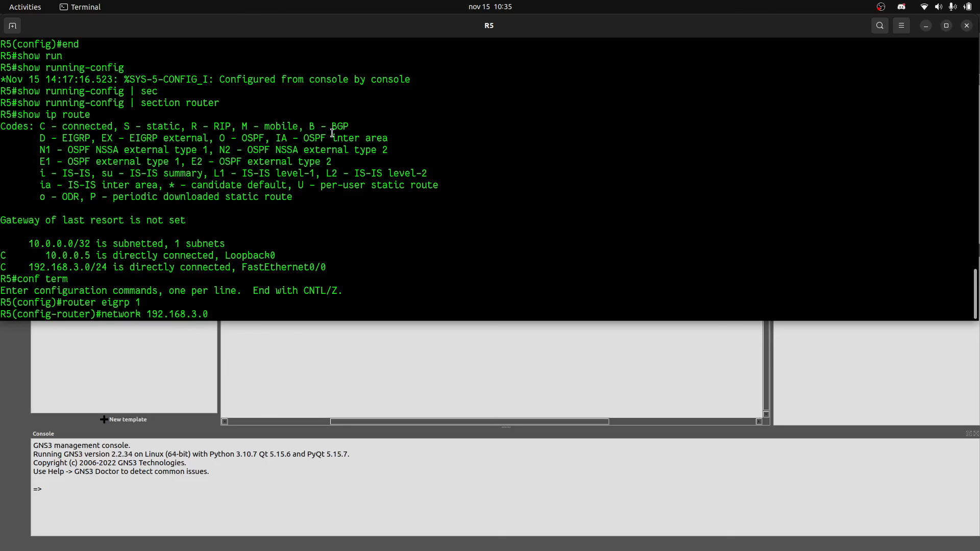
double_click(459, 25)
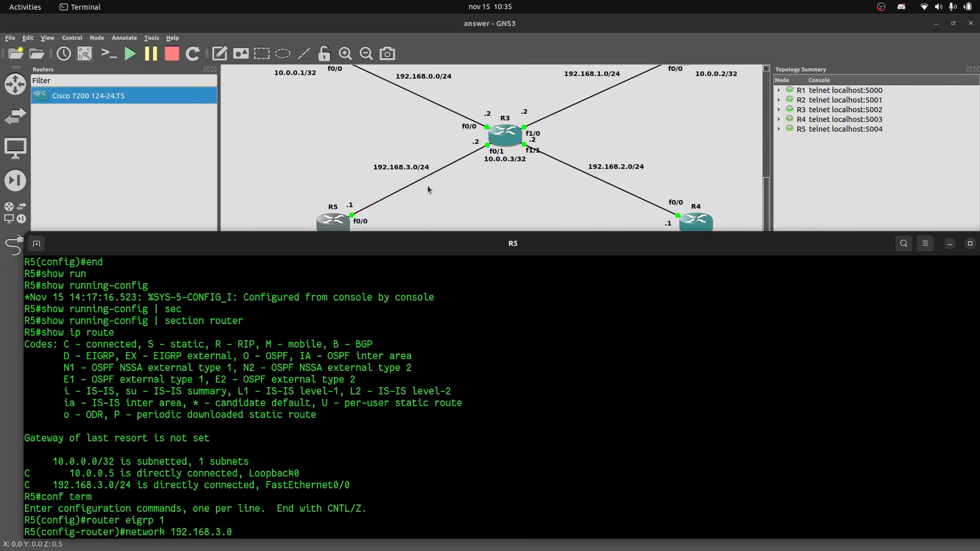
text(0.0.0.0)
key(BackSpace)
text(255)
key(Return)
Advertise R5's loopback network 10.0.0.5 with wildcard mask 0.0.0.0 in EIGRP.
text(network )
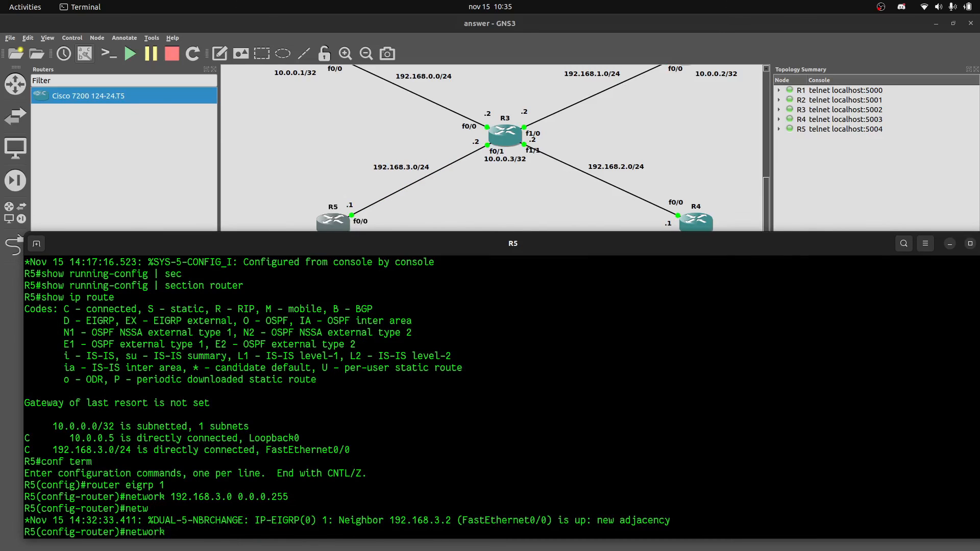
text(10.0.0)
drag(495, 248, 500, 223)
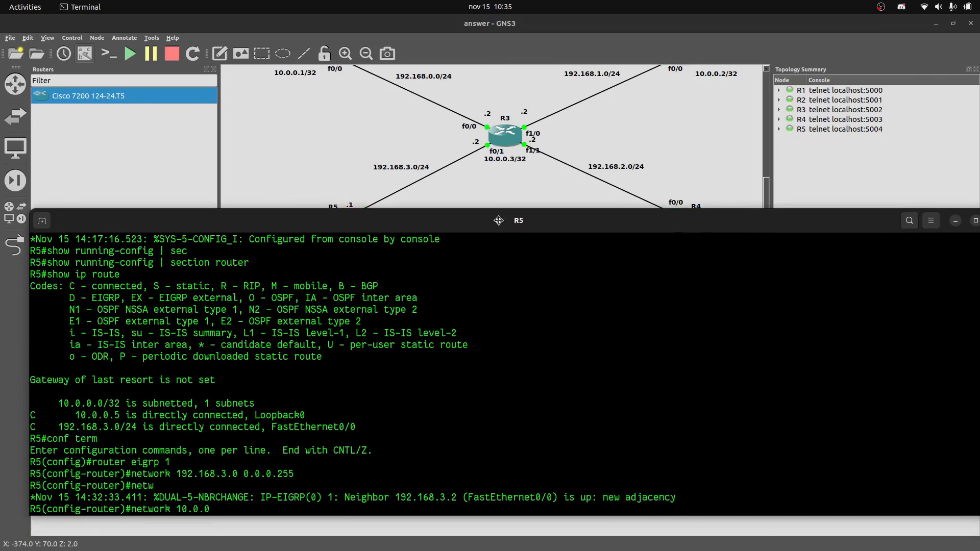
text(.5 0.0.0.0)
key(BackSpace)
key(Return)
Disable EIGRP auto-summary on R5 and leave configuration mode.
text(no au)
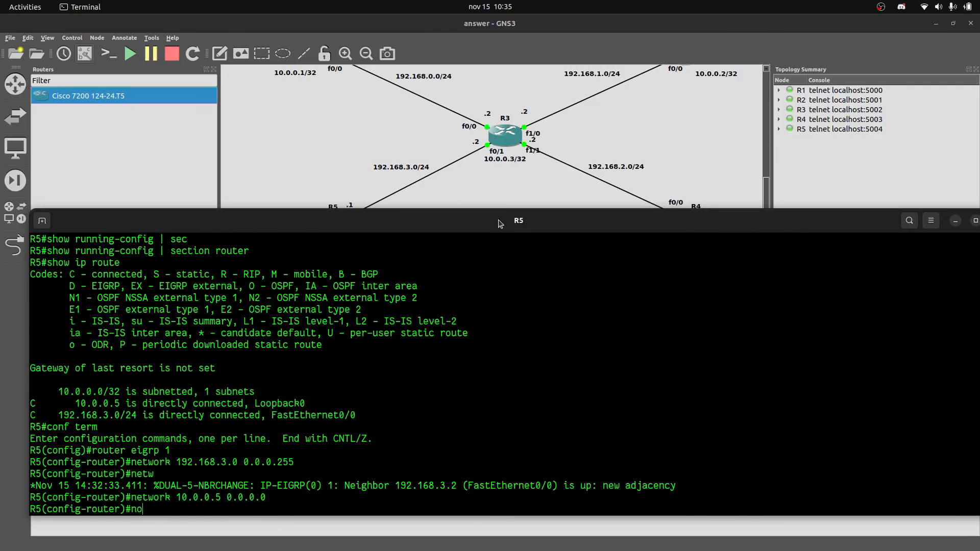
key(Tab)
key(Return)
text(end)
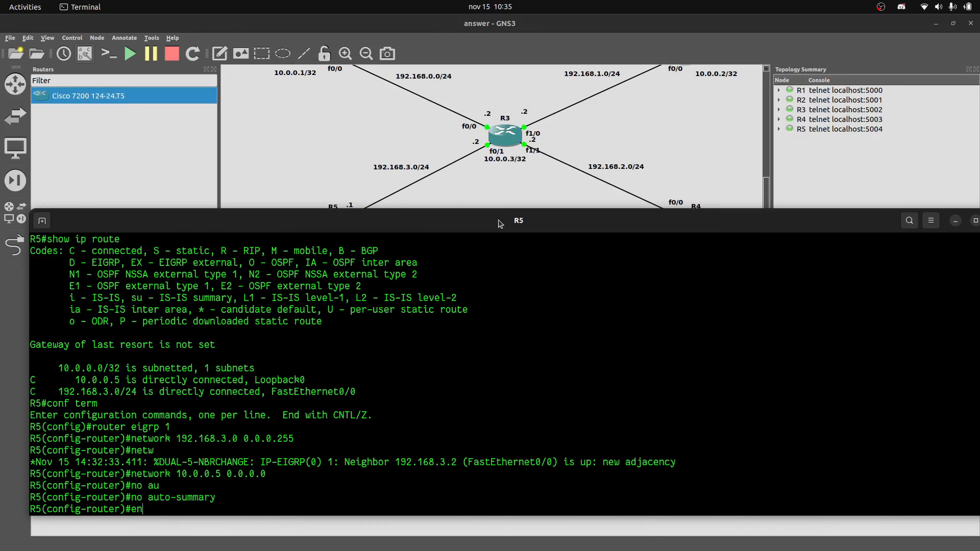
key(Return)
Display the router section of R5's running configuration and its IP routing table.
text(show running-config | sec)
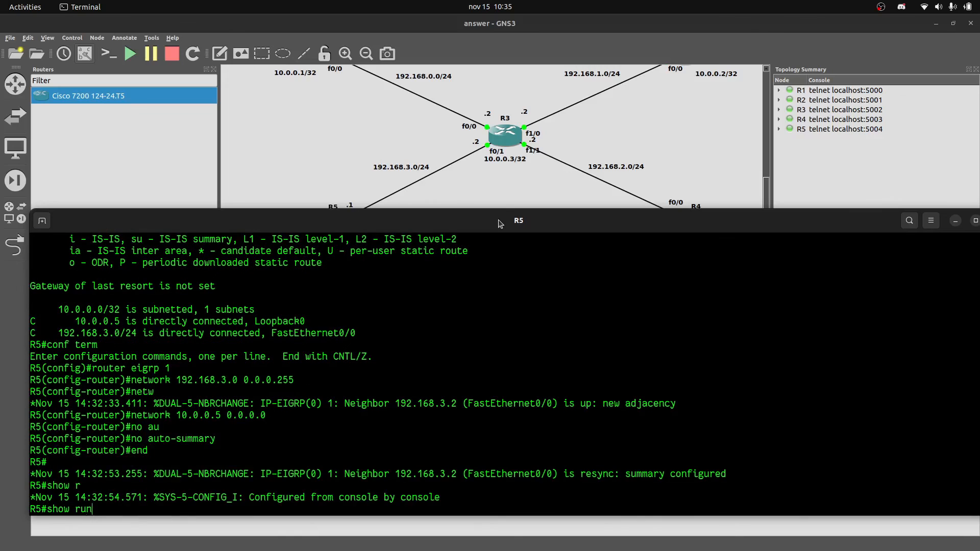
key(Tab)
text(| sec)
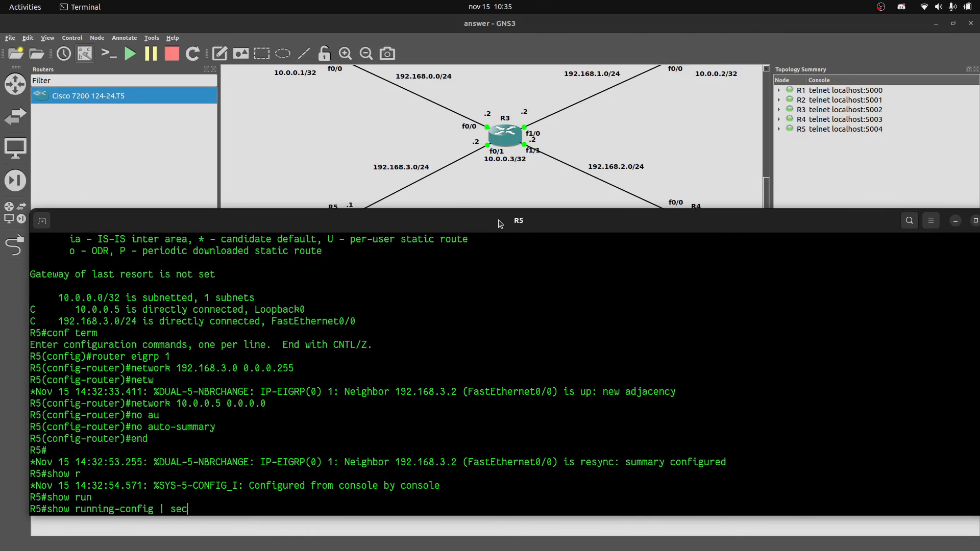
key(Tab)
text(router)
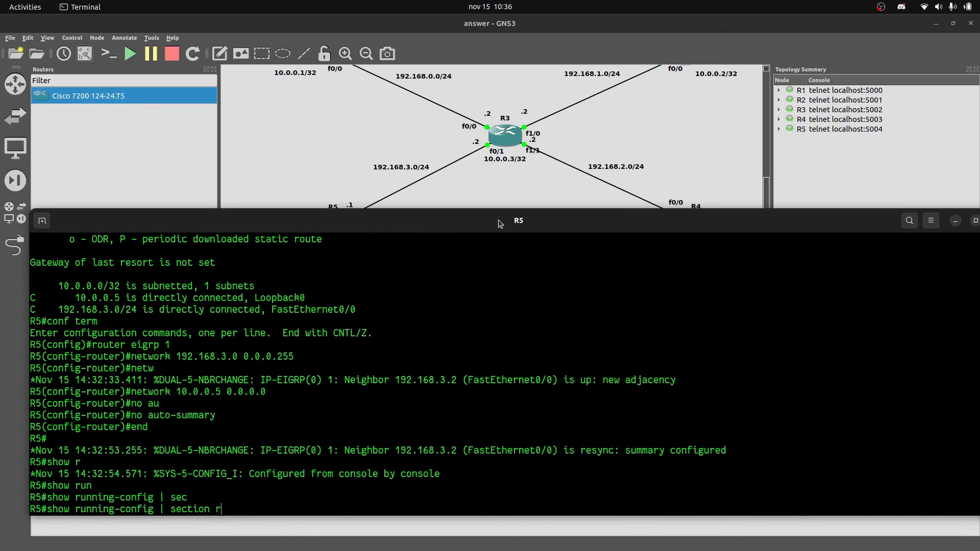
key(Return)
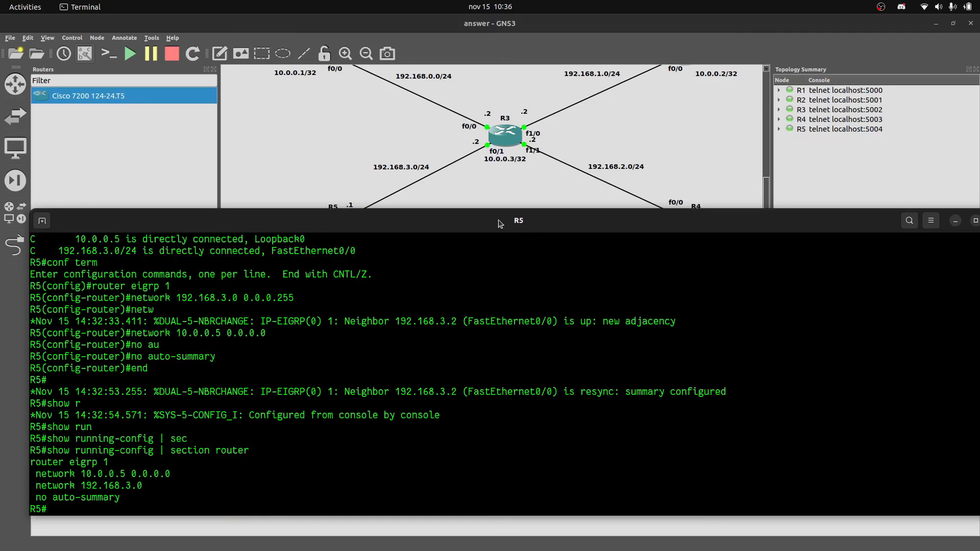
text(show ip route)
key(Return)
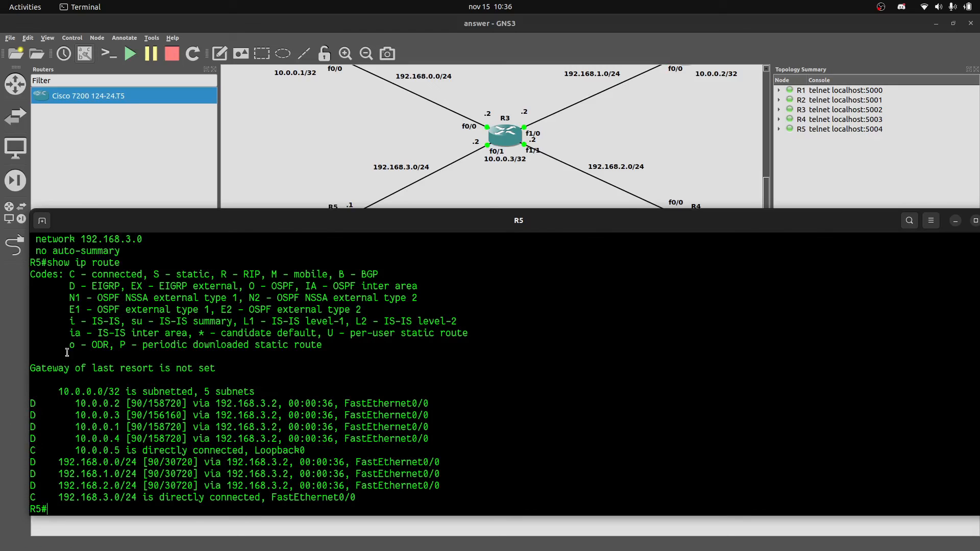
Trace the route from R5 to R2's loopback 10.0.0.2 and follow the listed hops in the topology.
text(trac)
key(Tab)
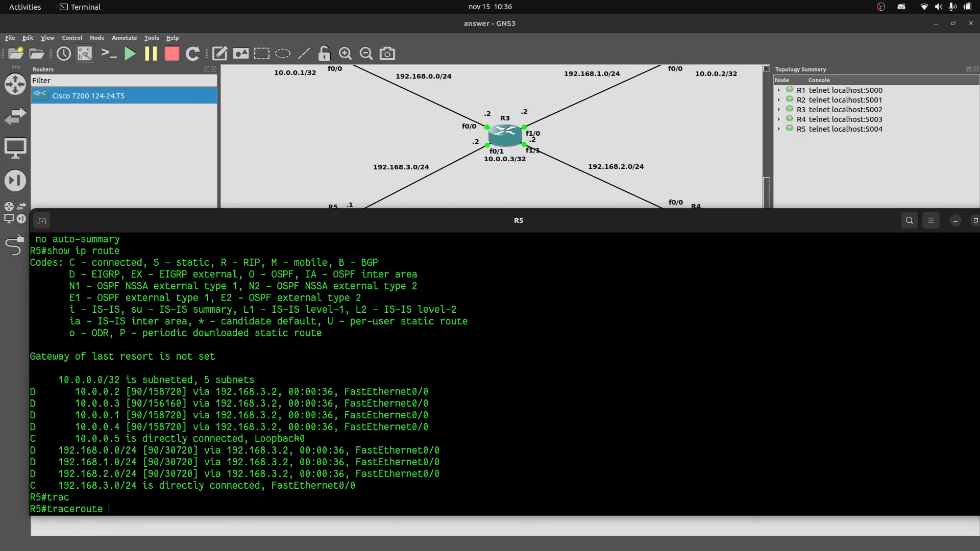
scroll(542, 152, up, 3)
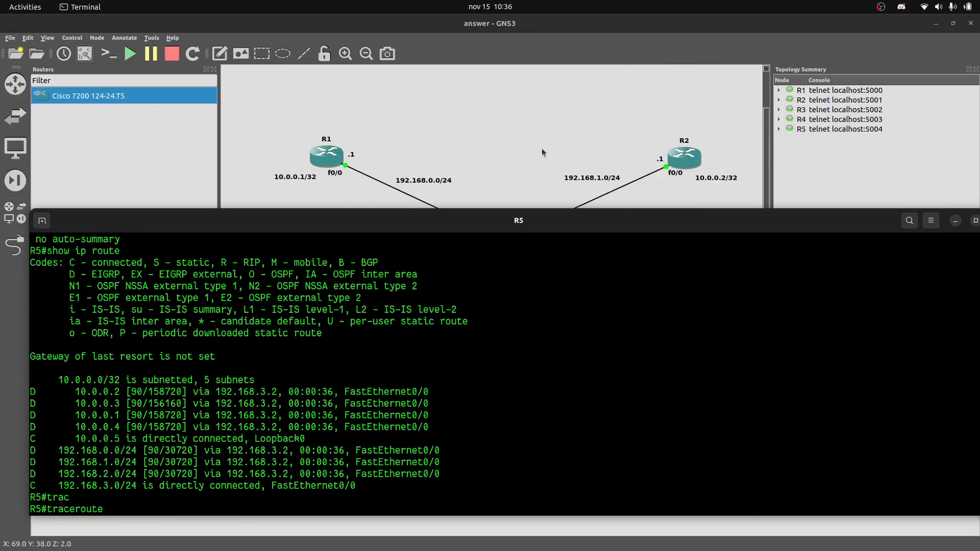
scroll(727, 195, down, 3)
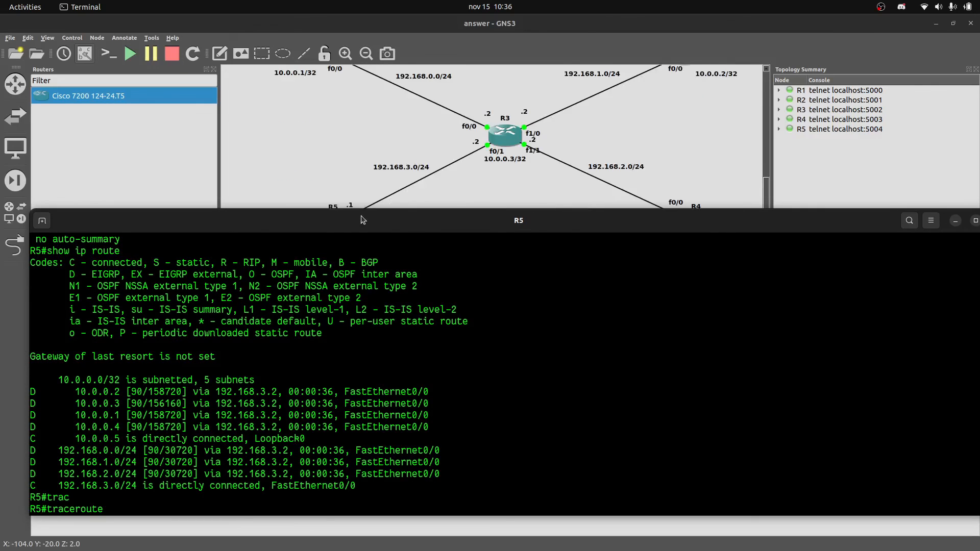
drag(400, 224, 417, 320)
scroll(550, 190, up, 5)
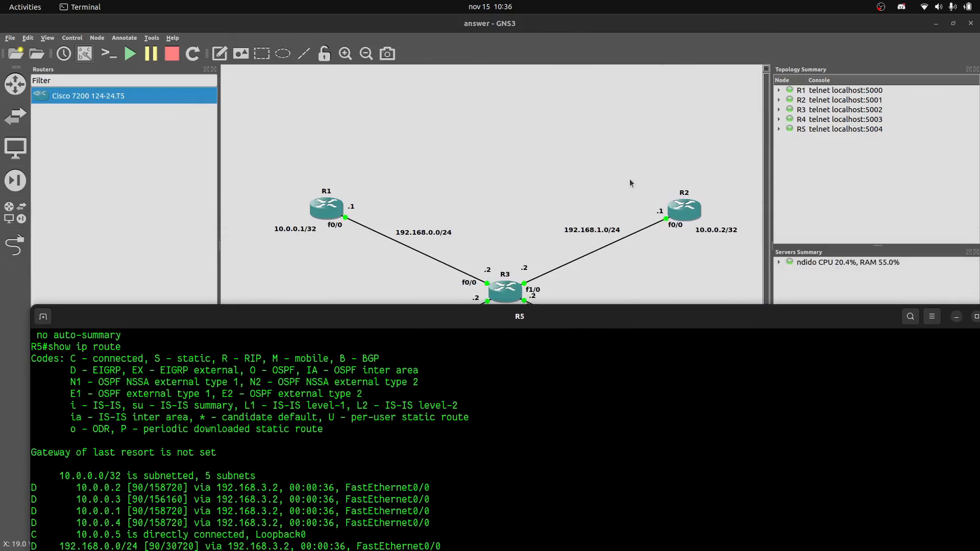
click(568, 173)
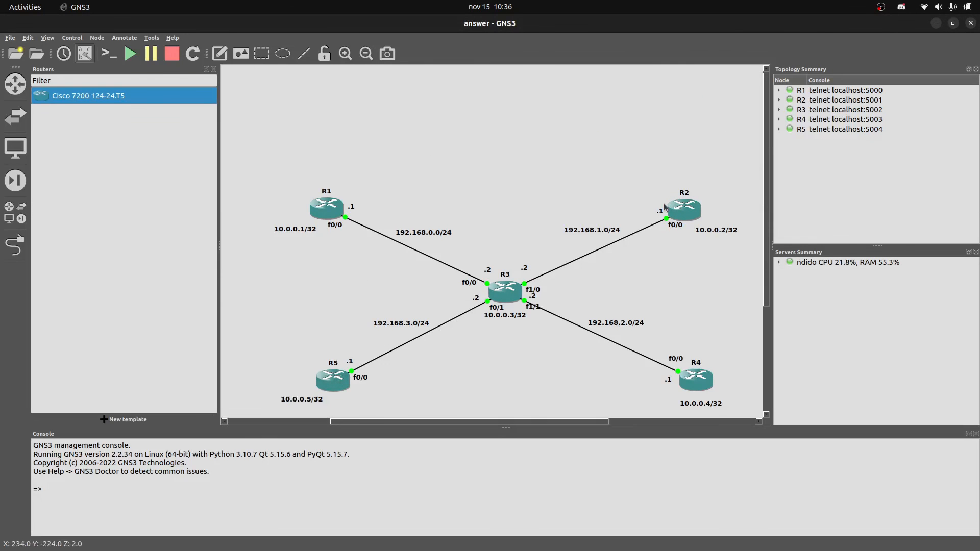
key(alt+Tab)
drag(548, 326, 567, 255)
scroll(582, 178, down, 5)
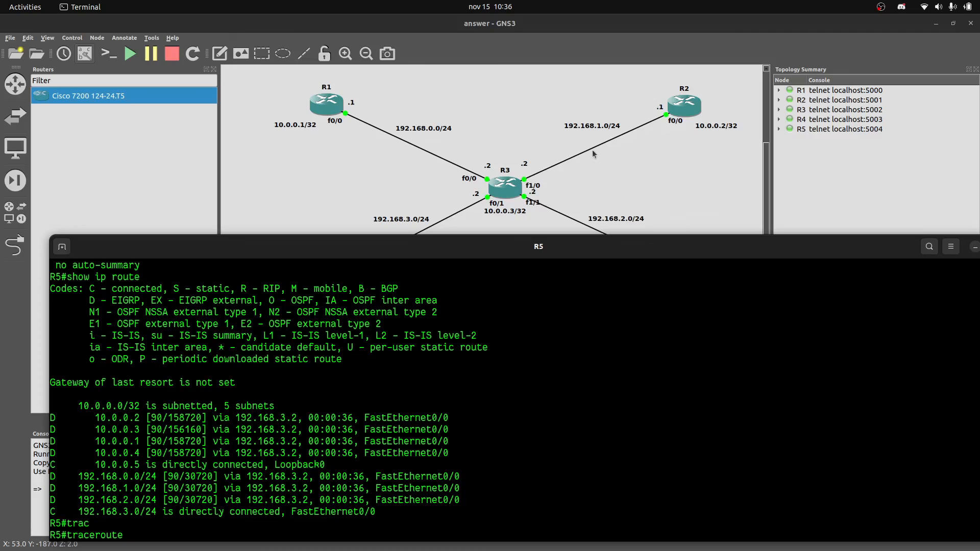
text(10.0.0.2)
key(Return)
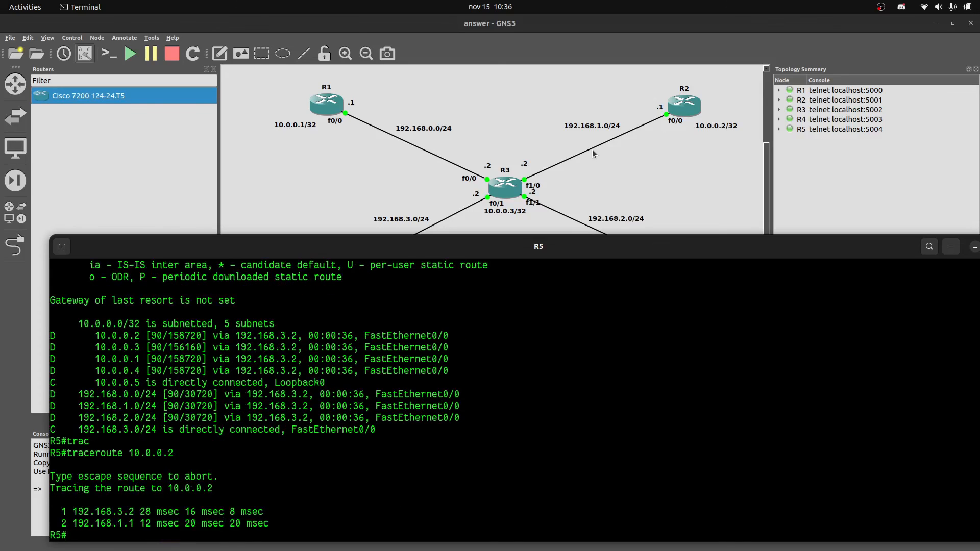
scroll(594, 154, down, 2)
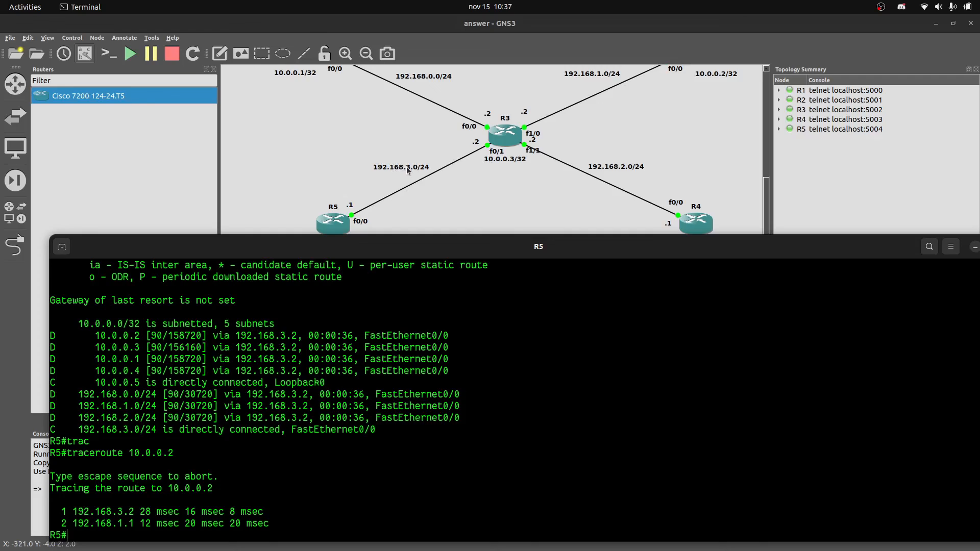
scroll(495, 140, up, 2)
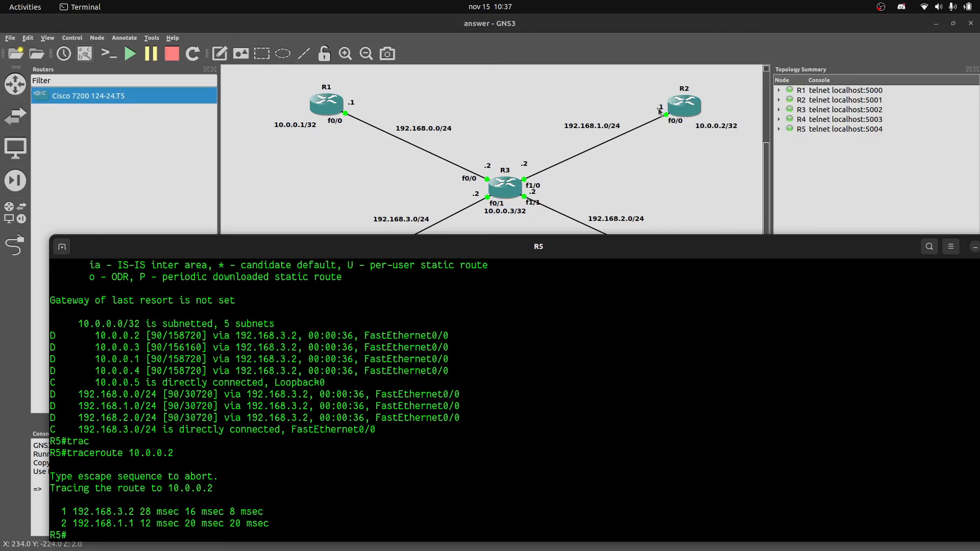
scroll(519, 131, down, 2)
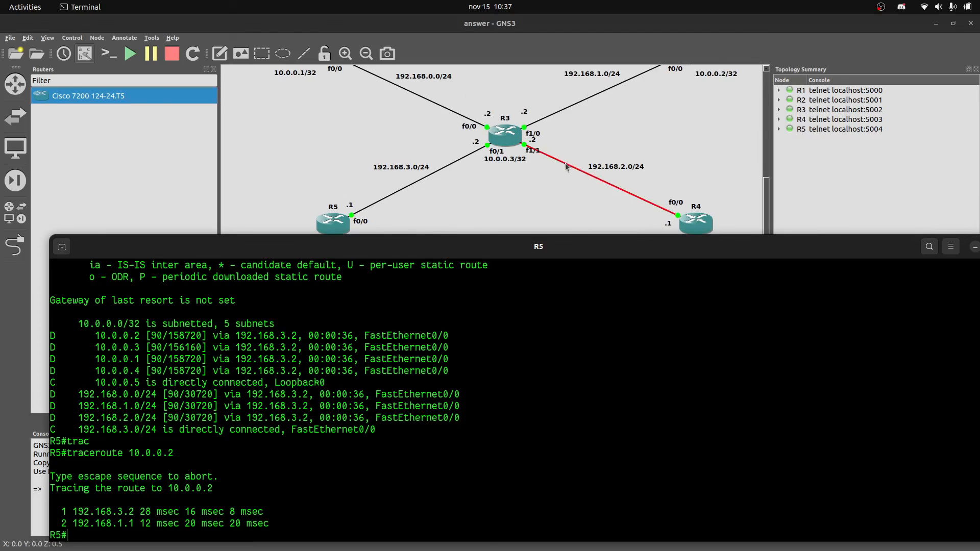
Ping R1's loopback address 10.0.0.1 from R5.
text(ping 10)
text(.0)
text(0.1)
key(Return)
Ping R2's loopback address 10.0.0.2 from R5, checking the address in the topology.
key(Up)
key(BackSpace)
text(2)
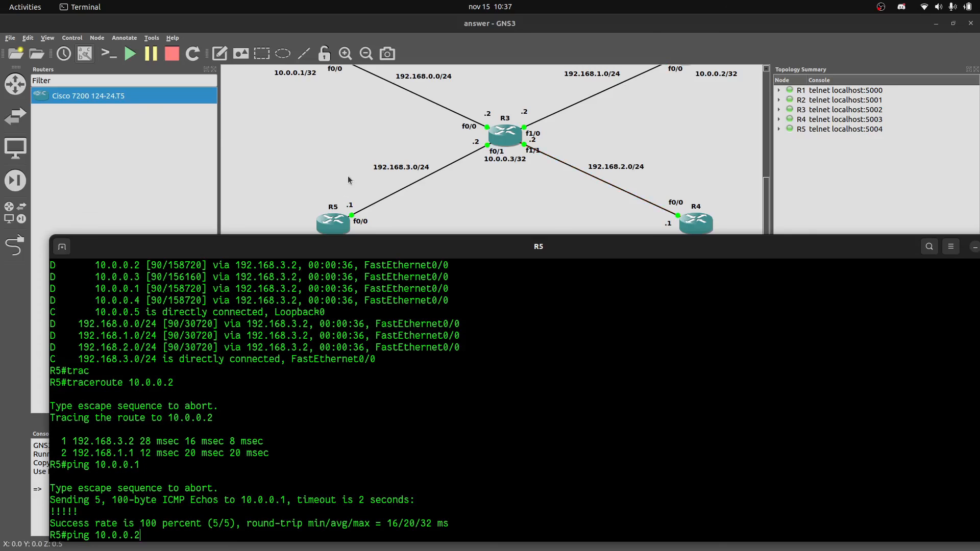
scroll(334, 178, up, 2)
scroll(332, 171, up, 2)
scroll(328, 164, down, 2)
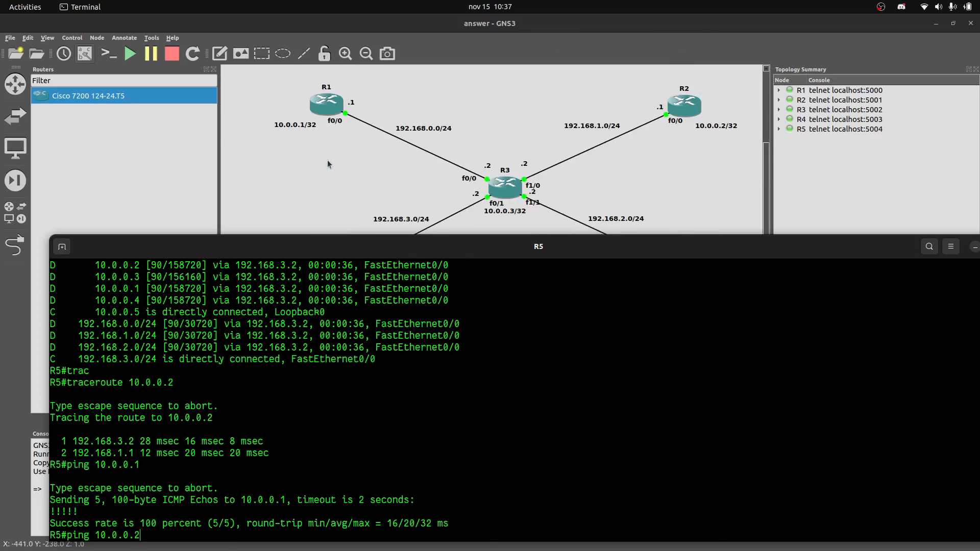
key(Return)
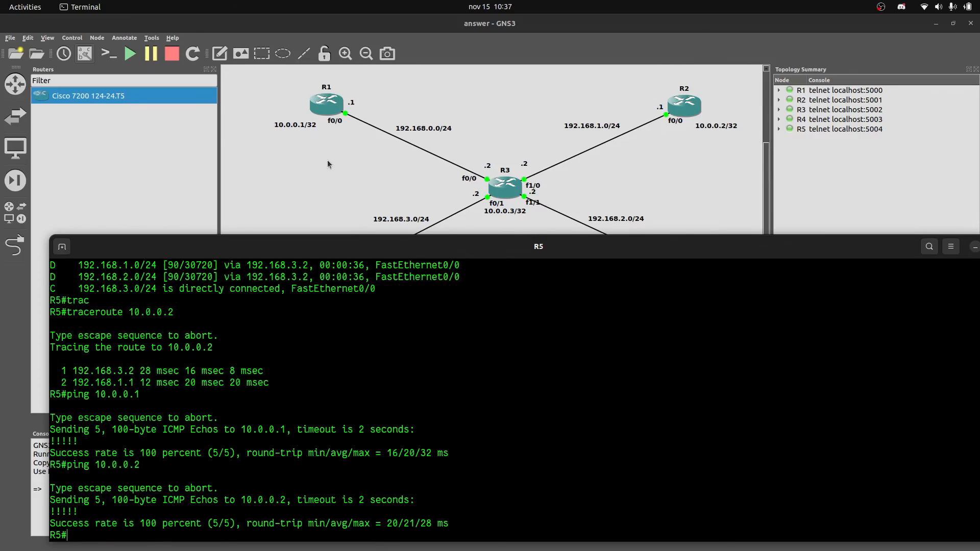
Ping R4's loopback address 10.0.0.4 from R5.
scroll(333, 154, down, 2)
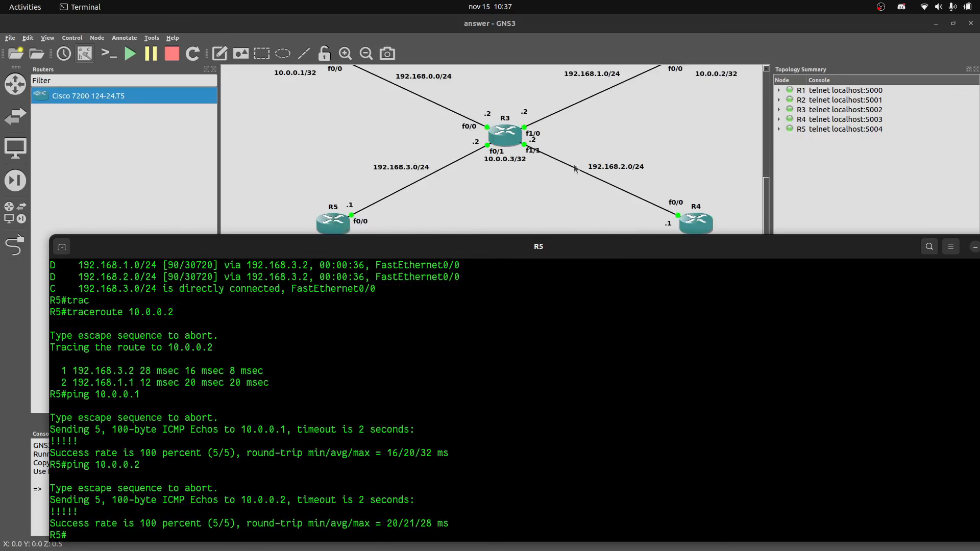
scroll(576, 170, up, 4)
scroll(578, 183, down, 2)
scroll(571, 180, down, 2)
key(Up)
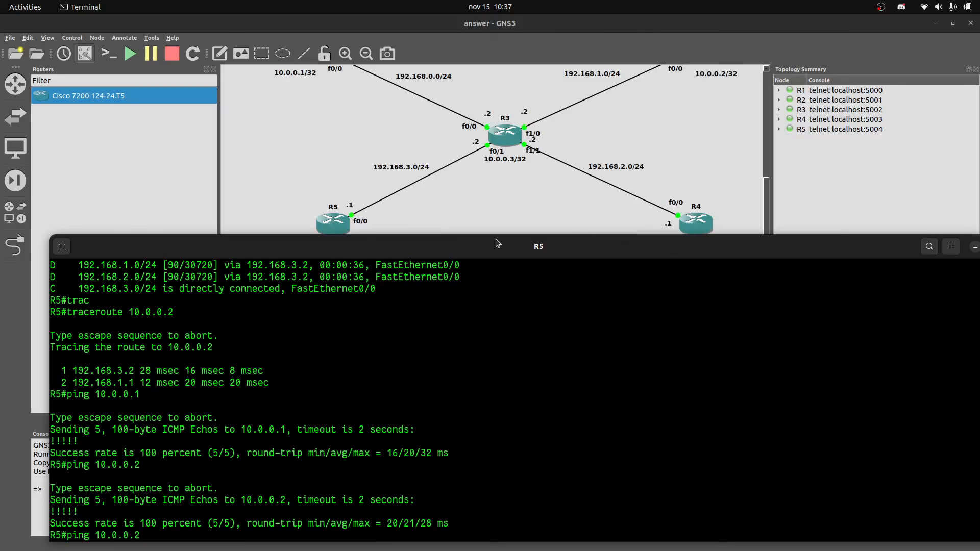
drag(710, 245, 715, 191)
key(BackSpace)
text(4)
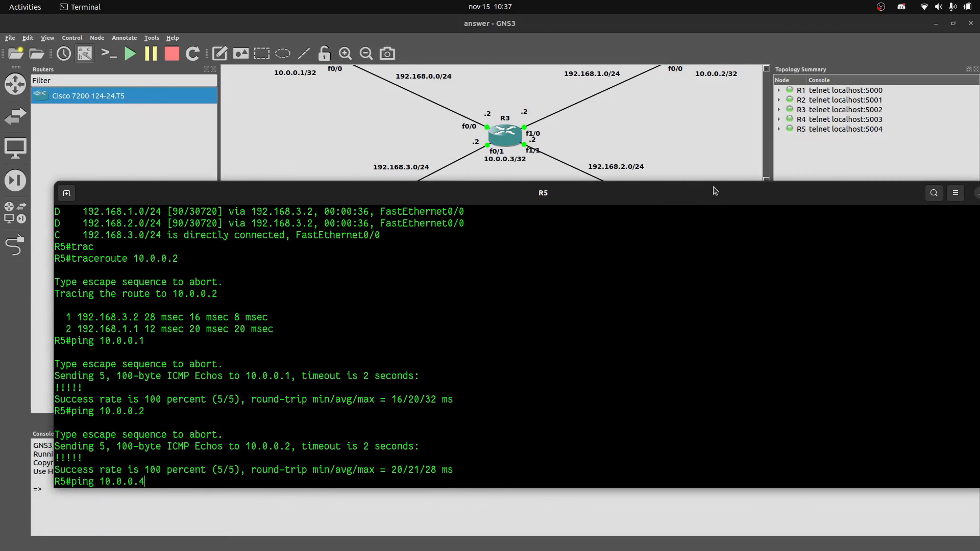
key(Return)
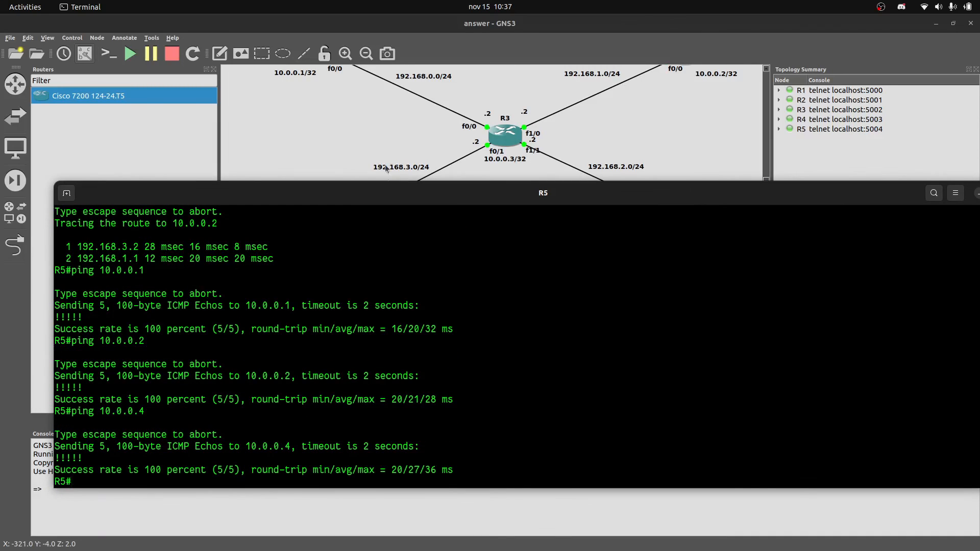
Ping R3's loopback address 10.0.0.3 from R5.
key(Up)
key(BackSpace)
text(3)
key(Return)
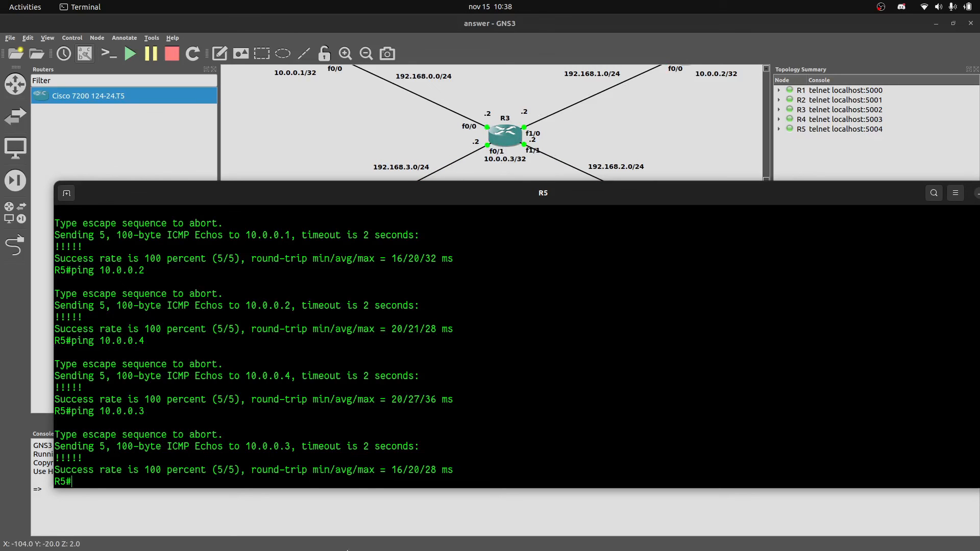
mouse_move(162, 546)
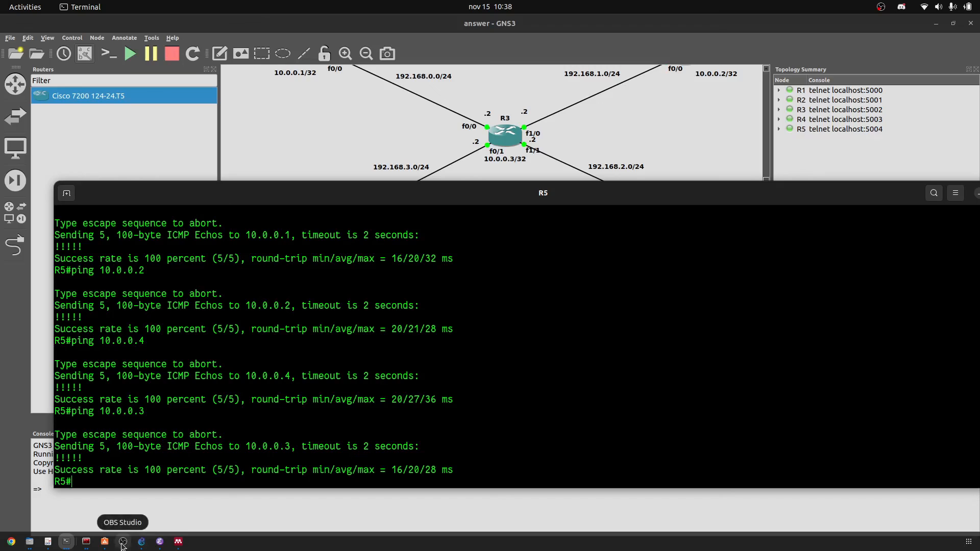